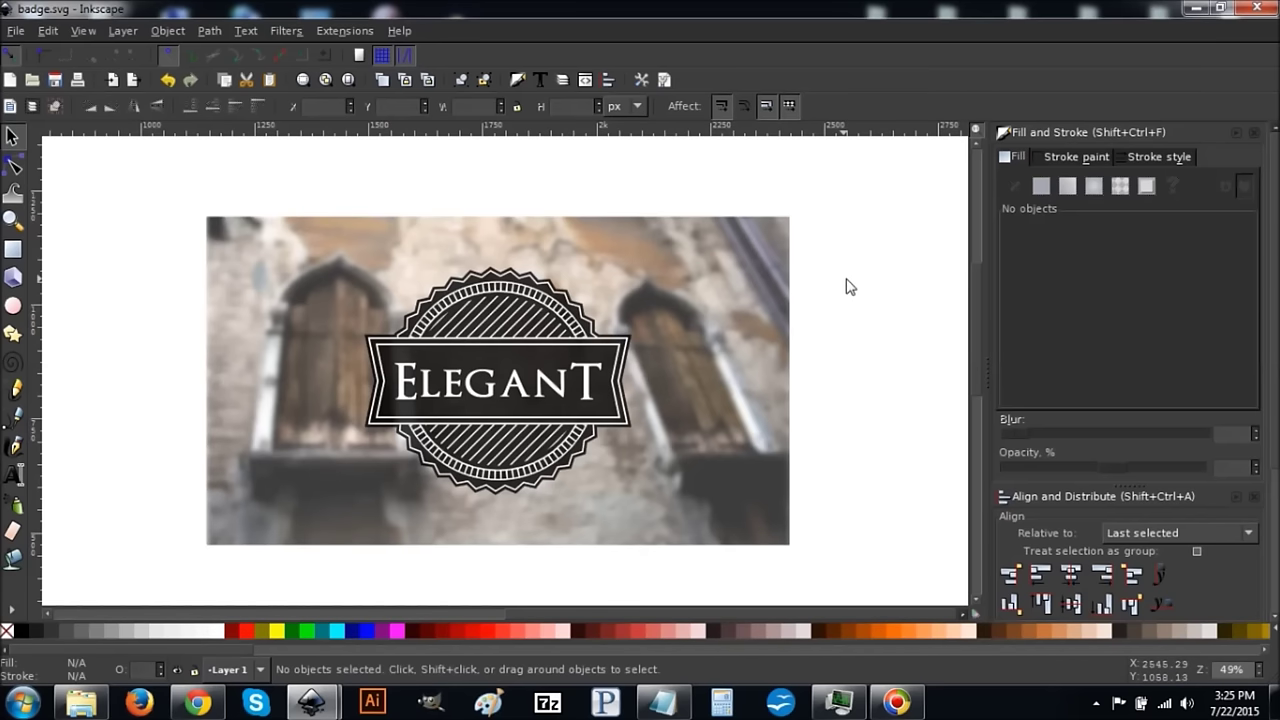
# - Switch to Chrome and examine the Craftsmanship badge in the header image of the logosbynick.com page
pyautogui.click(198, 703)
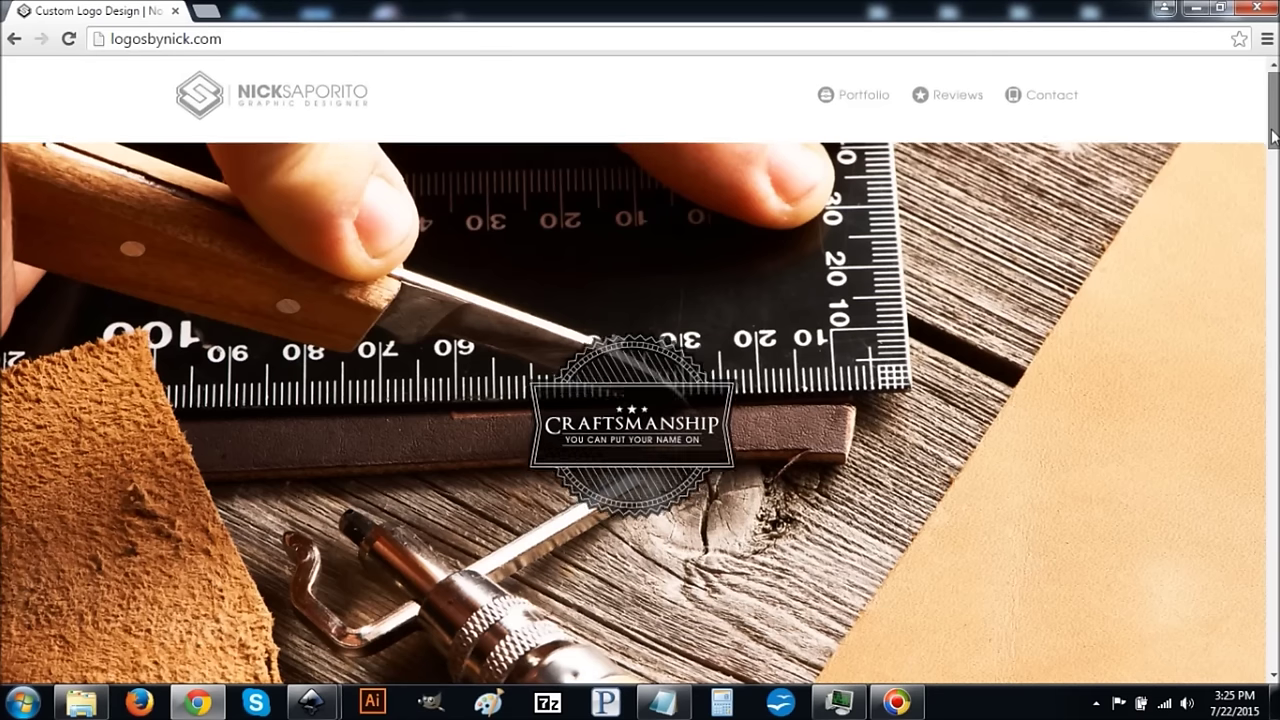
pyautogui.scroll(-1, 1276, 118)
pyautogui.scroll(1, 987, 205)
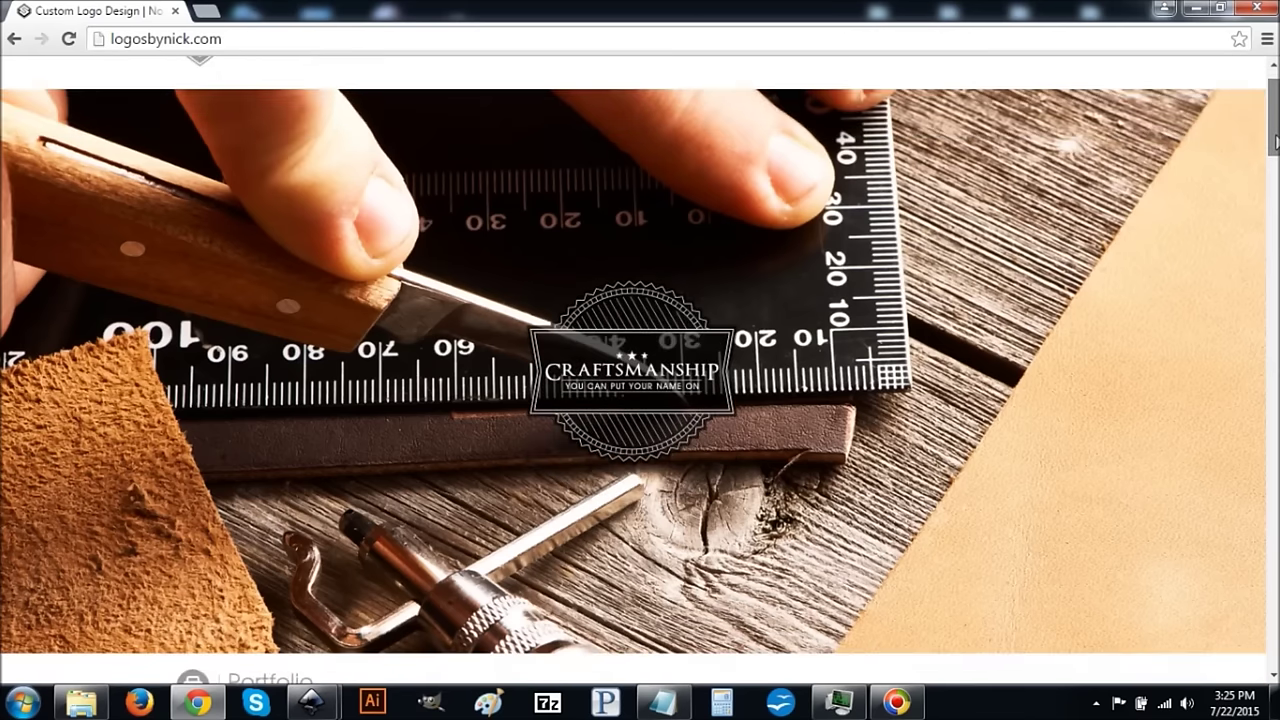
pyautogui.scroll(-1, 681, 316)
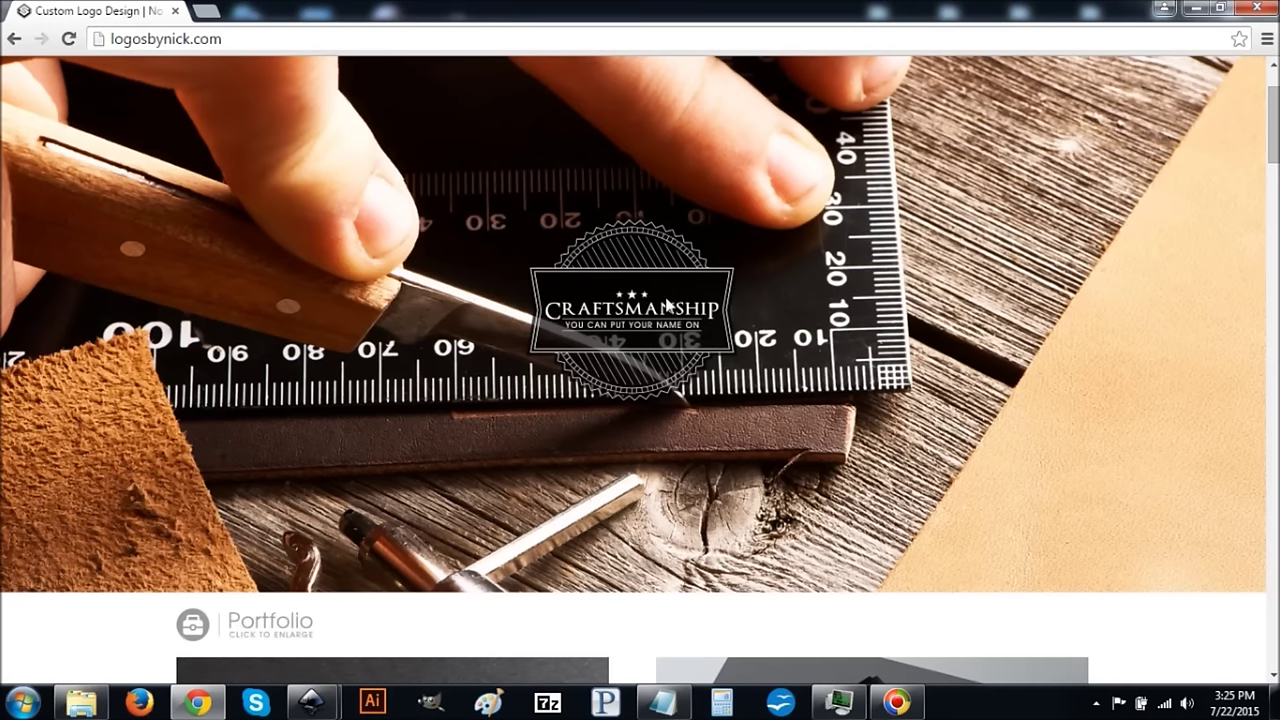
pyautogui.scroll(1, 873, 308)
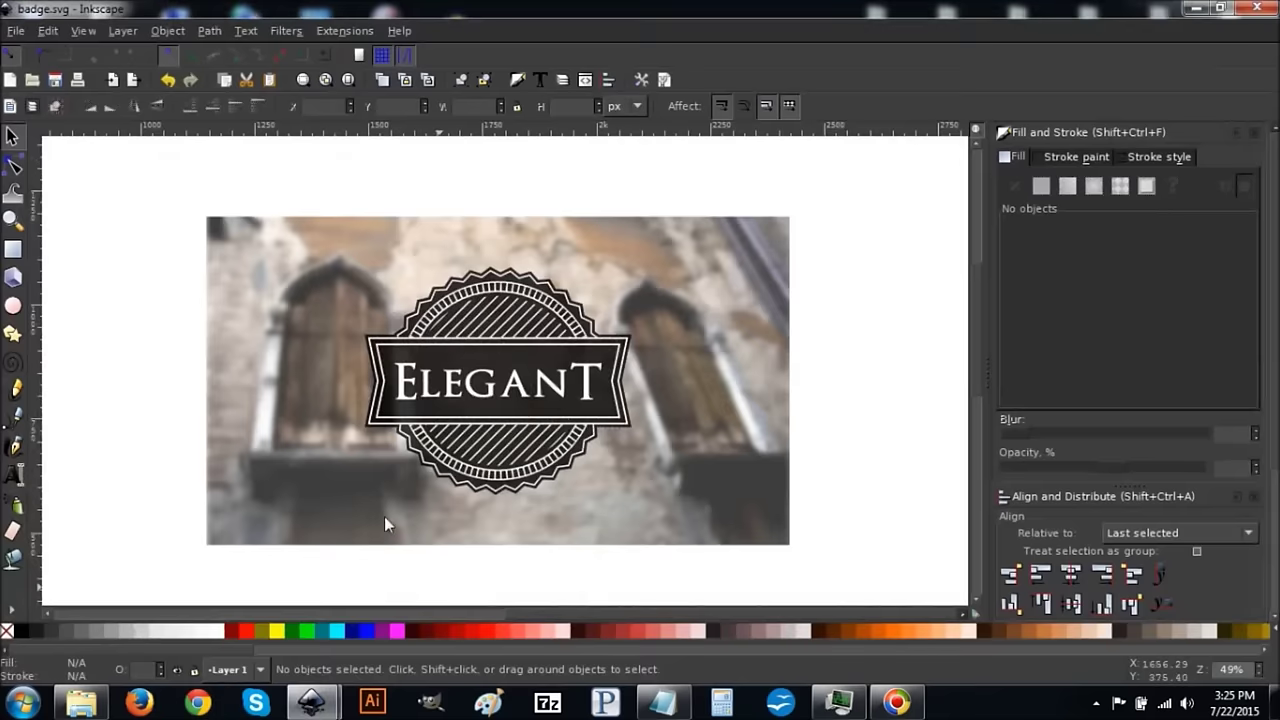
# - Leave the finished badge deselected in badge.svg and switch to the blank New document 1 window
pyautogui.click(545, 304)
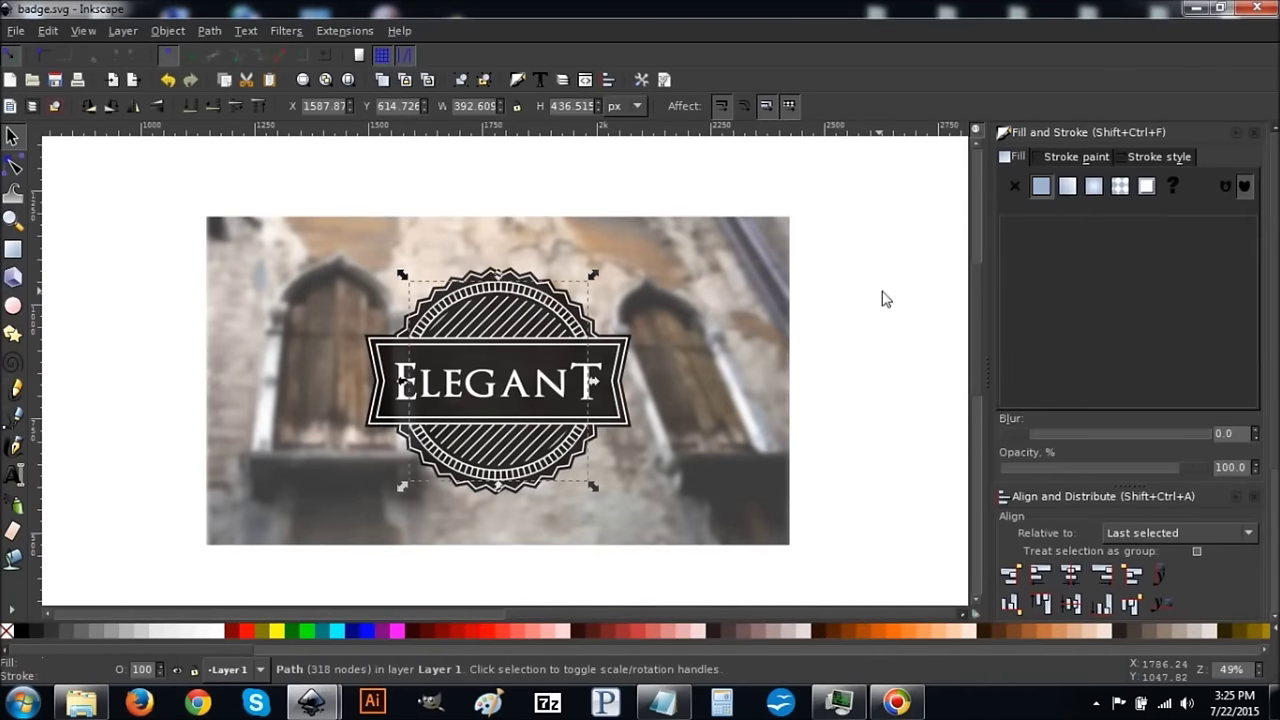
pyautogui.click(883, 295)
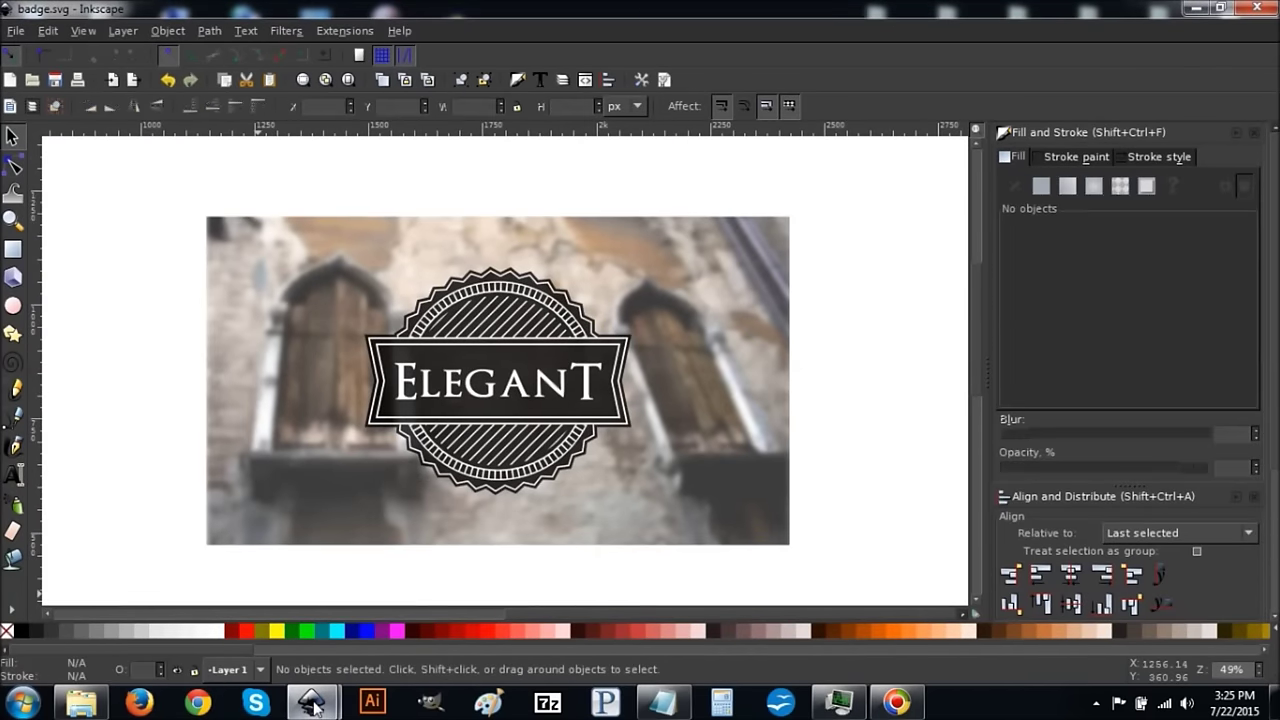
pyautogui.moveTo(313, 706)
pyautogui.click(394, 586)
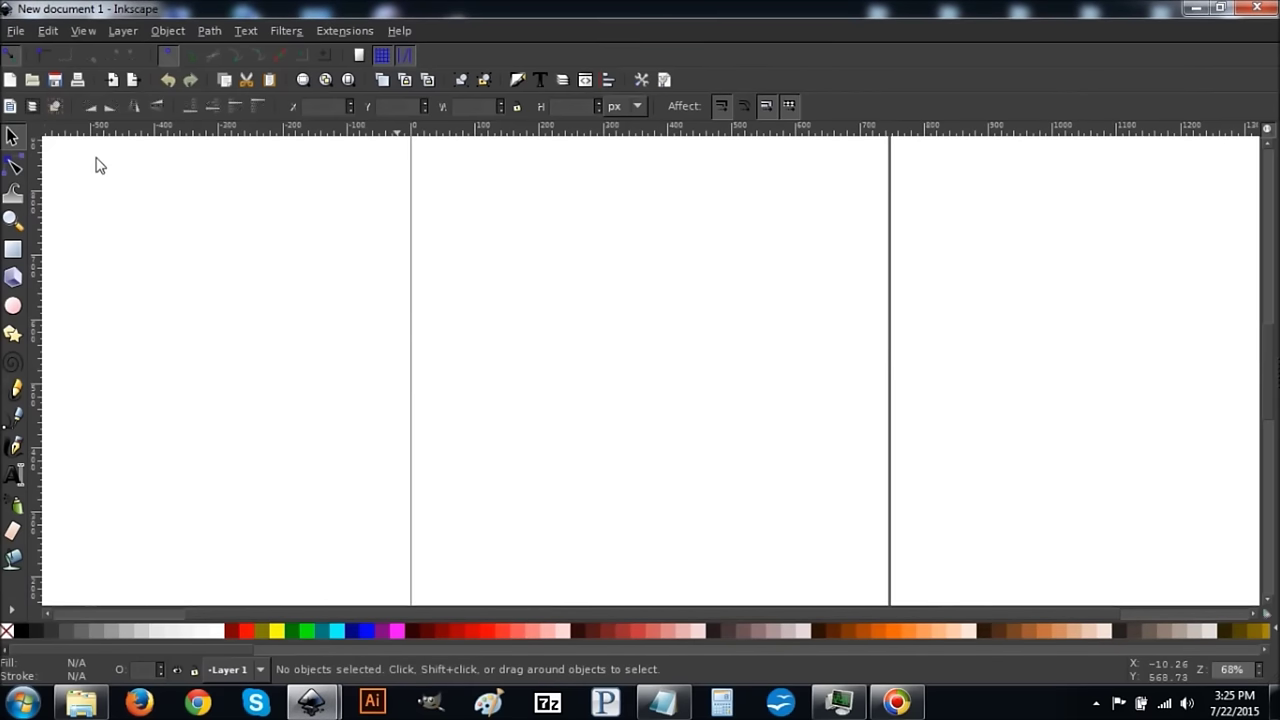
# - Turn off the page border and the border shadow in the document properties
pyautogui.click(77, 37)
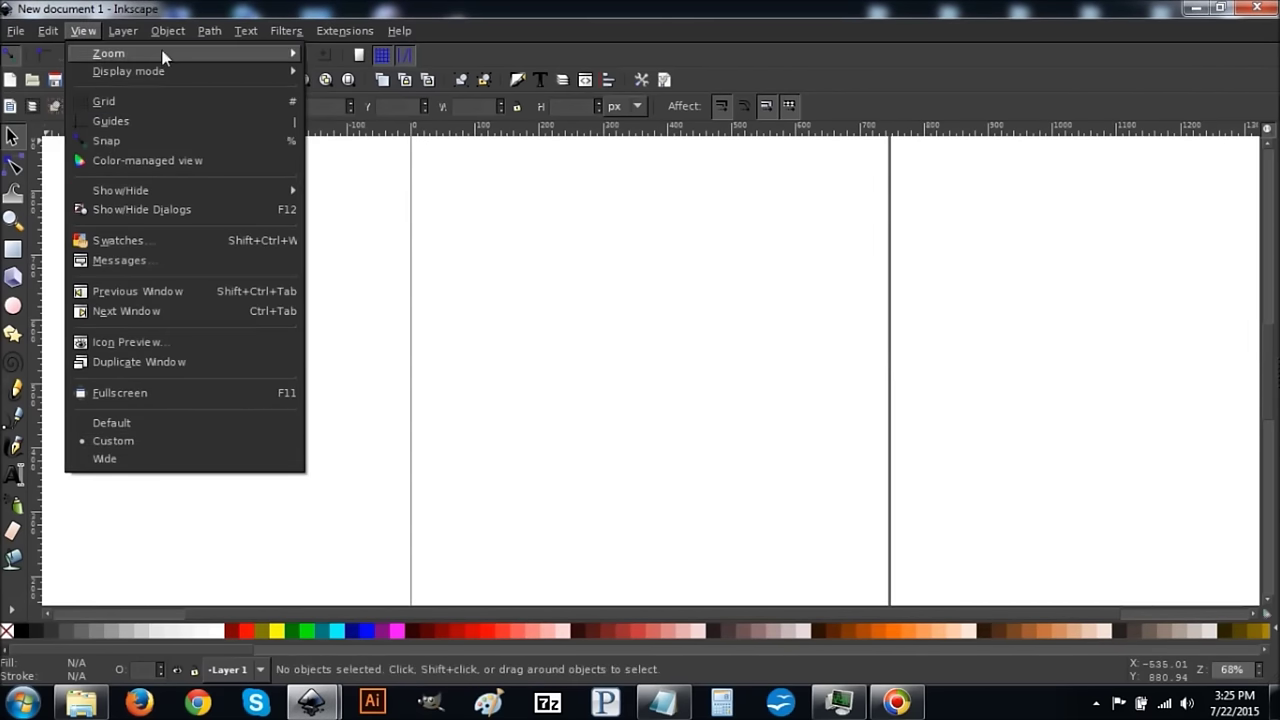
pyautogui.moveTo(167, 53)
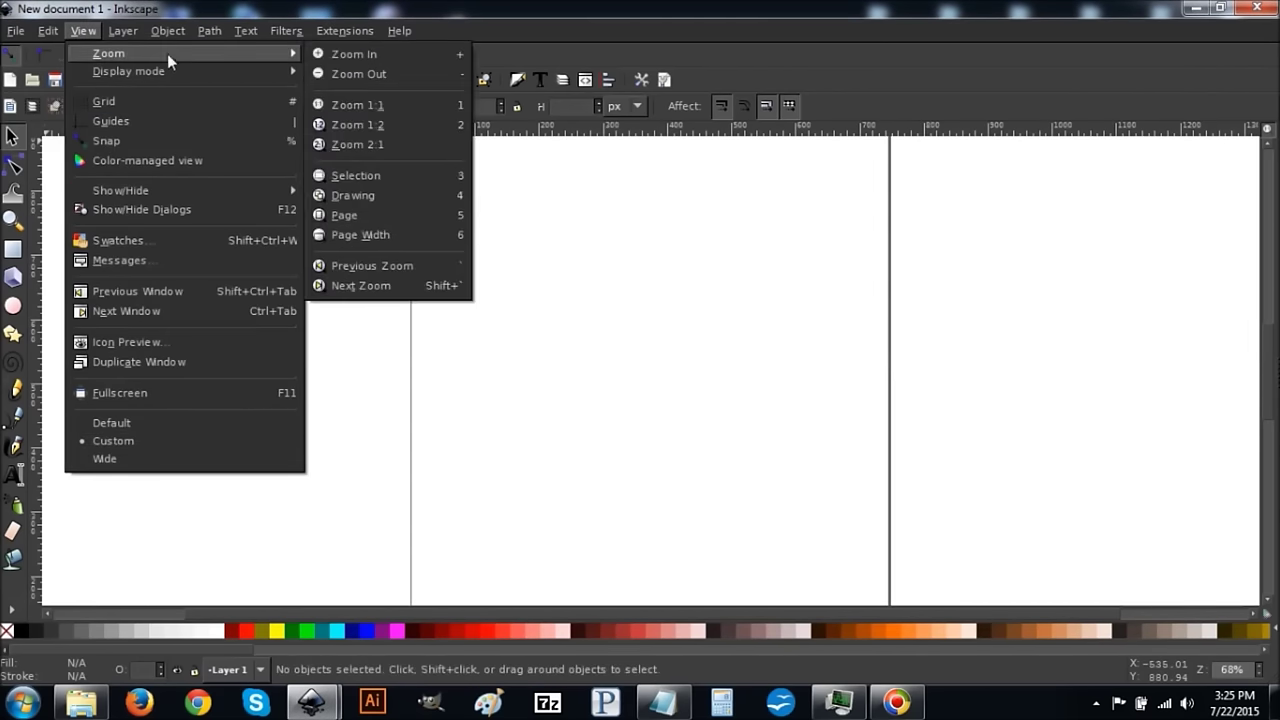
pyautogui.click(382, 100)
pyautogui.click(14, 30)
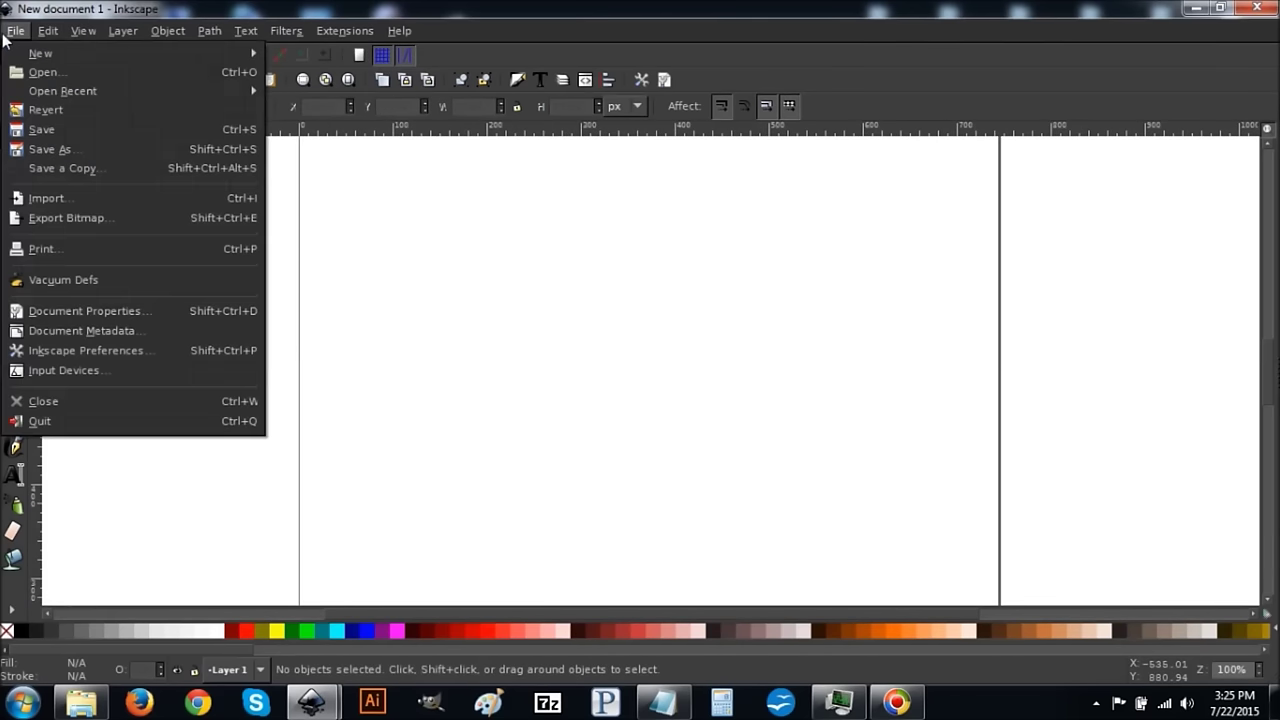
pyautogui.click(93, 318)
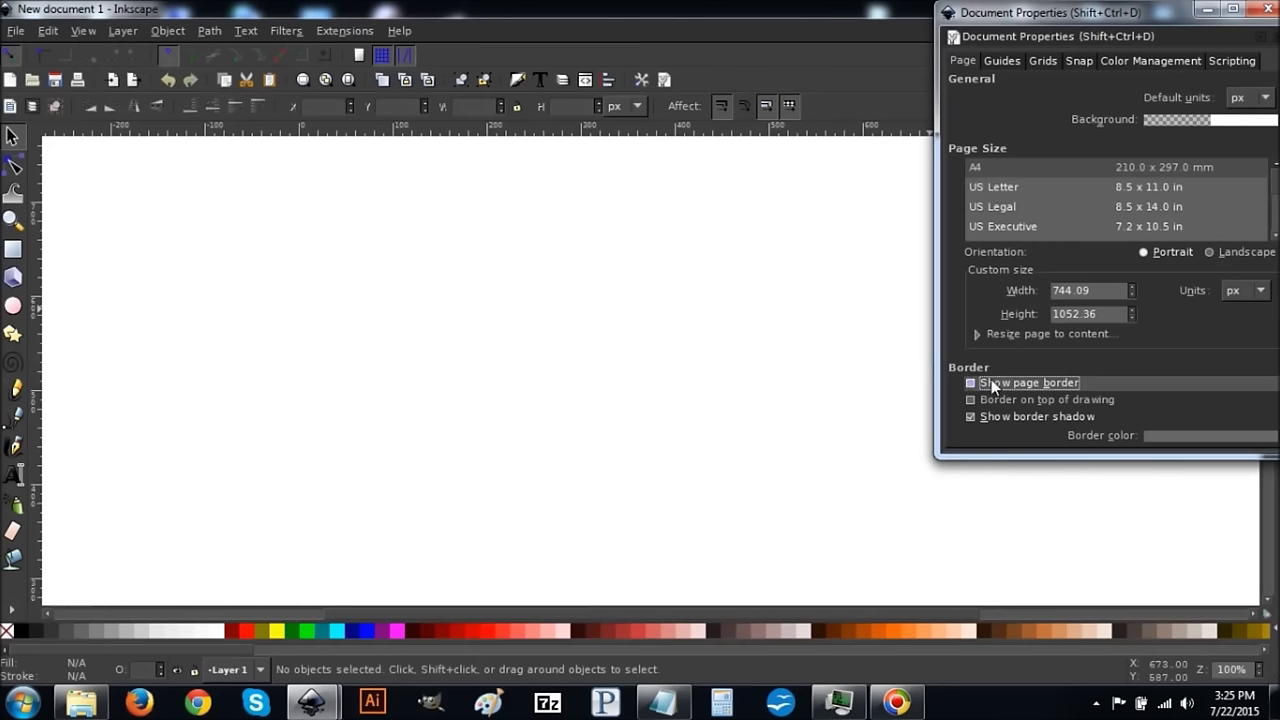
pyautogui.click(991, 379)
pyautogui.click(986, 416)
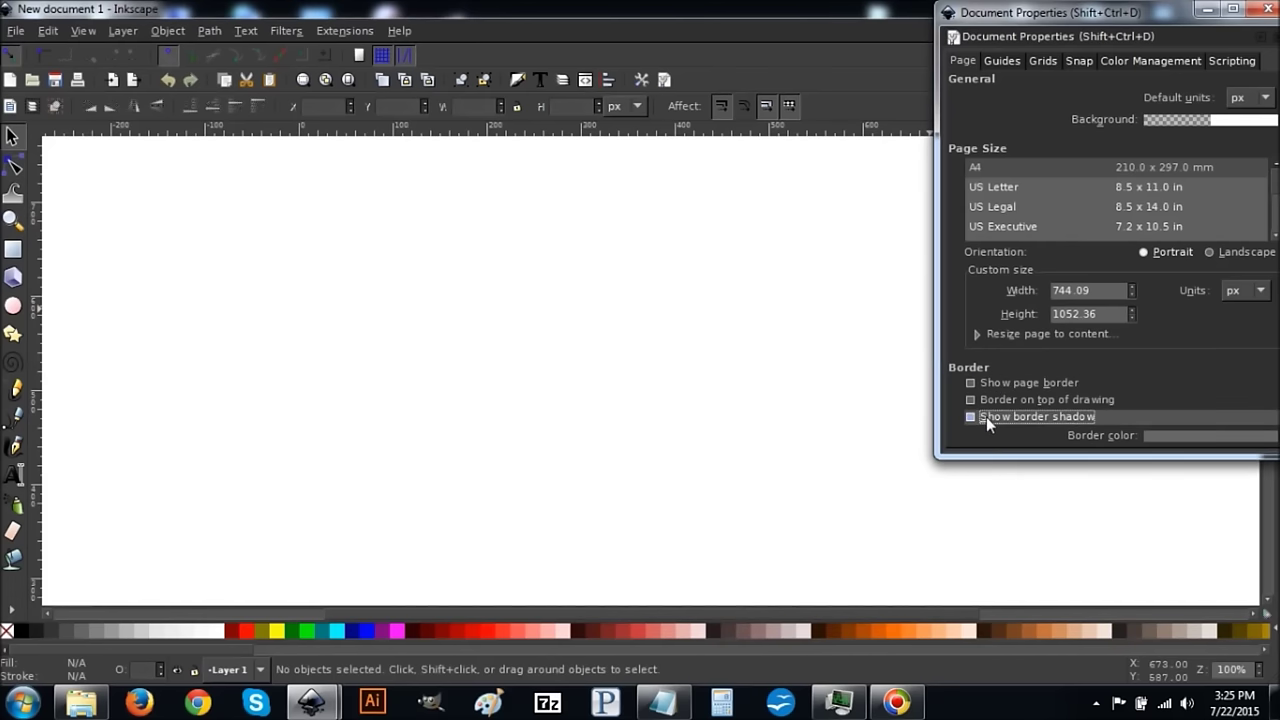
pyautogui.click(1268, 8)
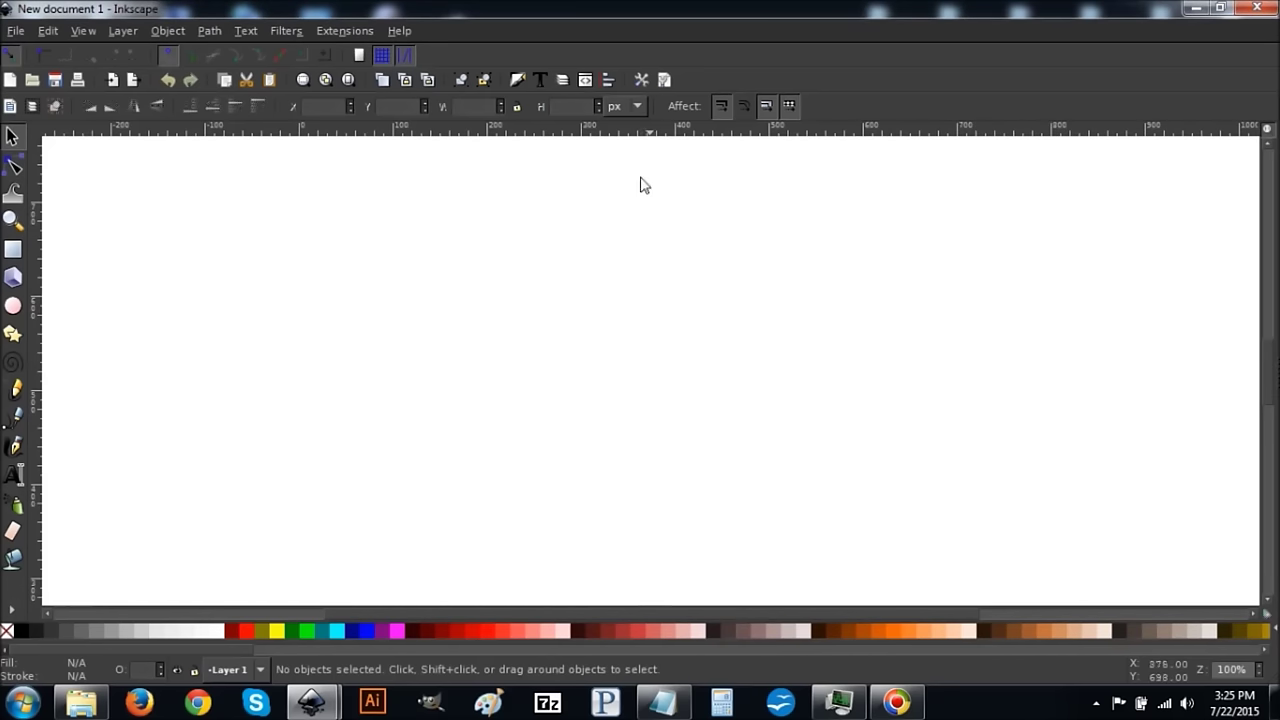
# - Show the Align and Distribute and Fill and Stroke settings, with alignment relative to the last selected object
pyautogui.click(607, 82)
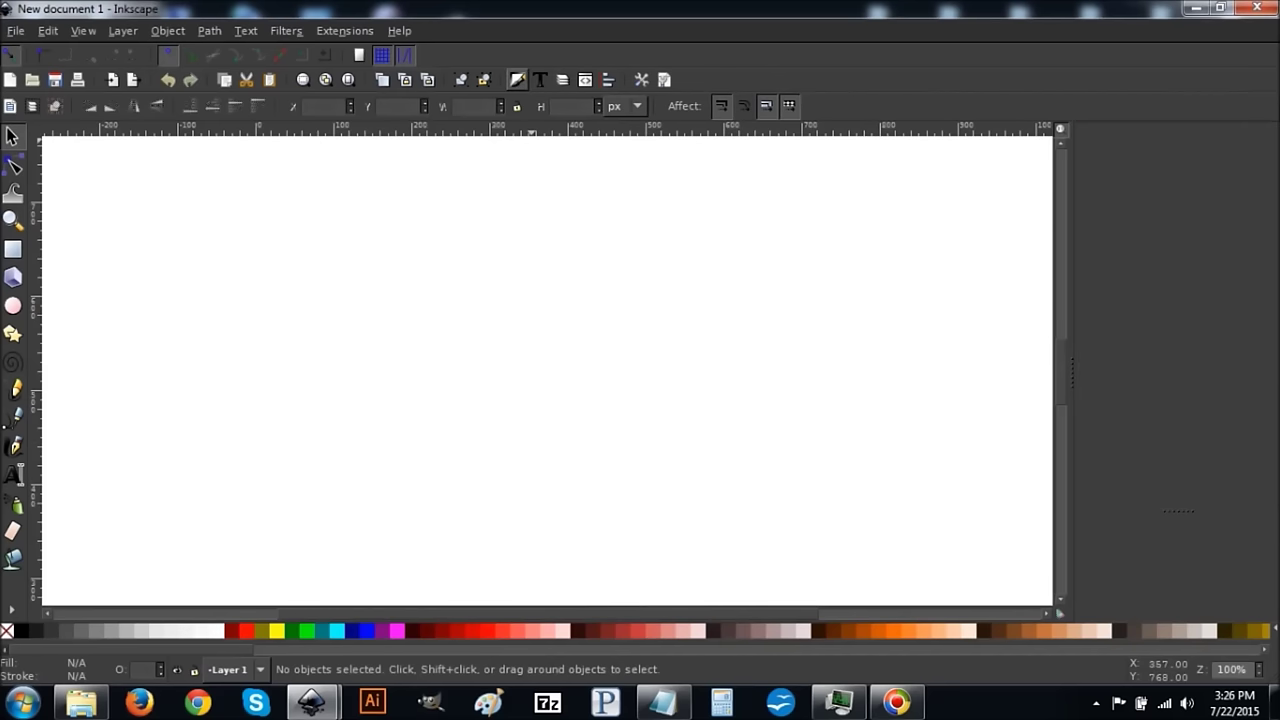
pyautogui.scroll(-5, 1054, 247)
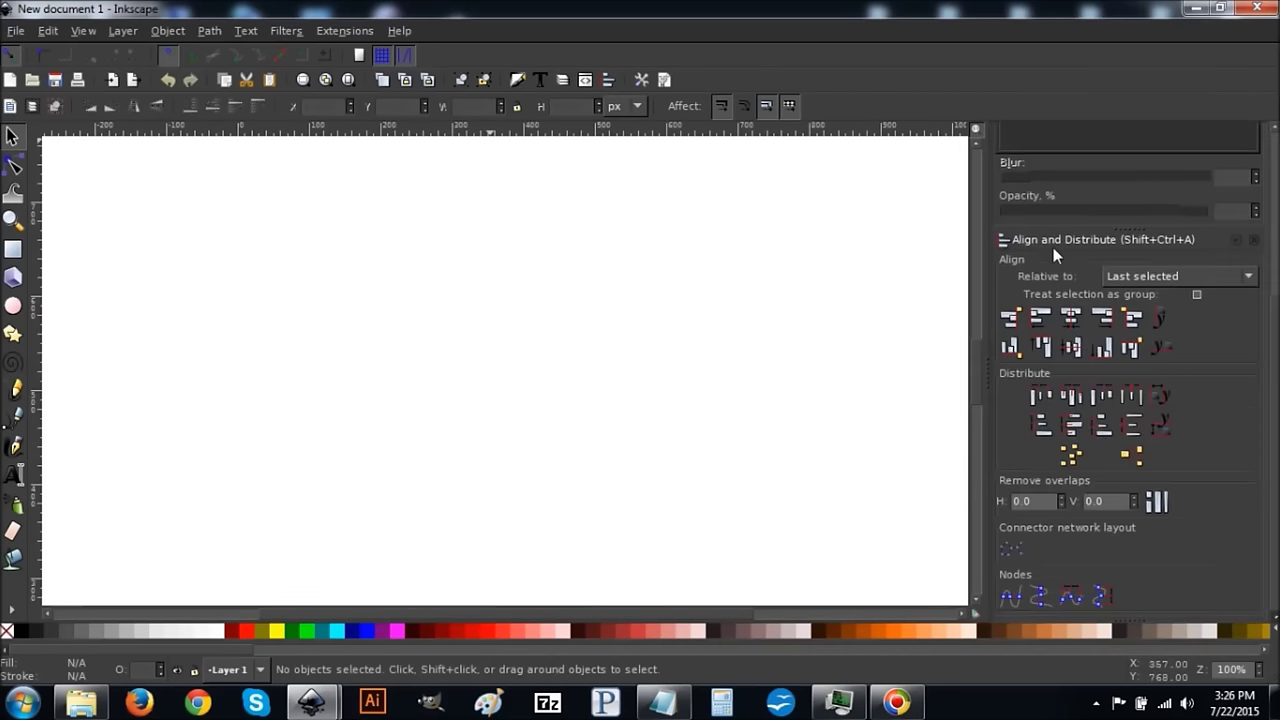
pyautogui.click(1172, 276)
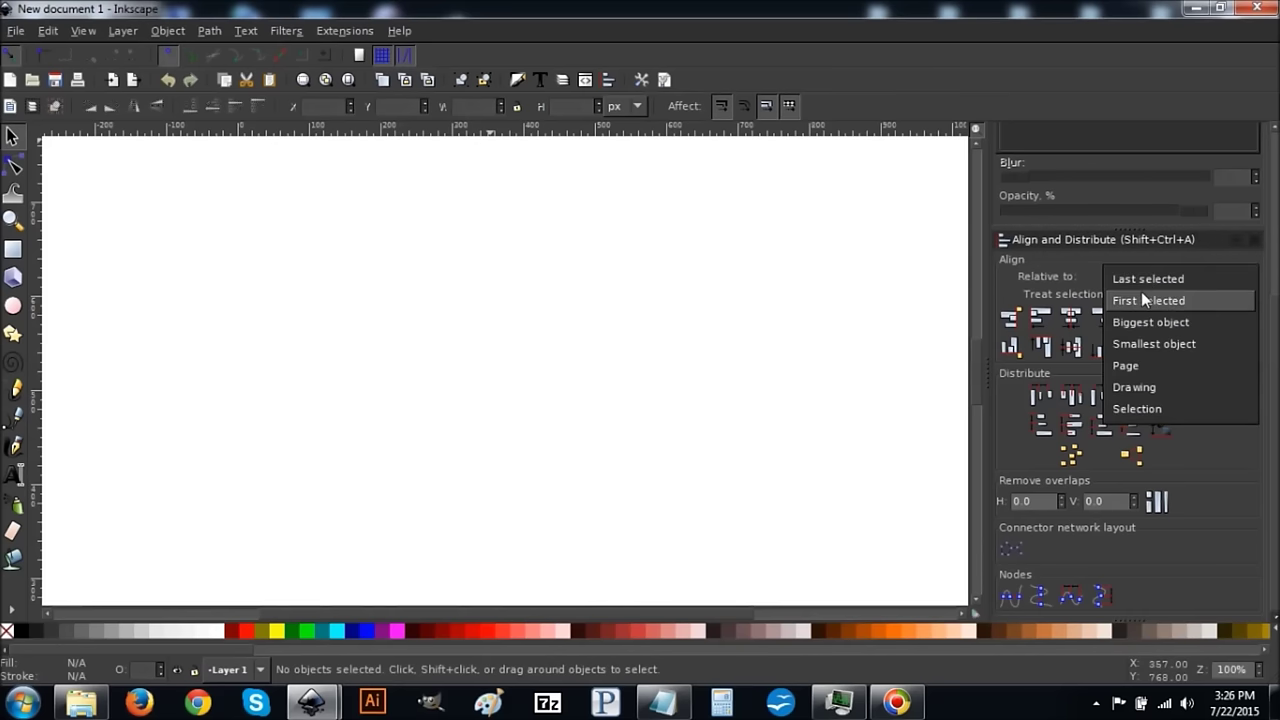
pyautogui.click(1145, 277)
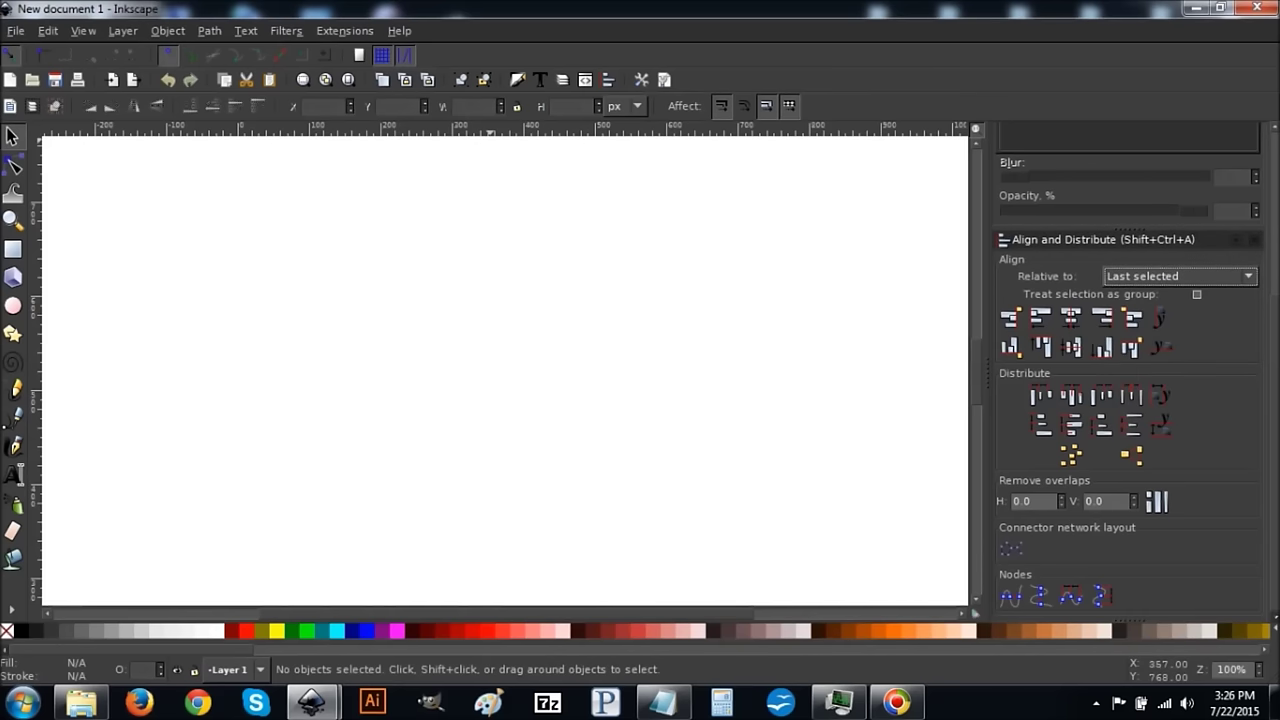
pyautogui.scroll(5, 1274, 327)
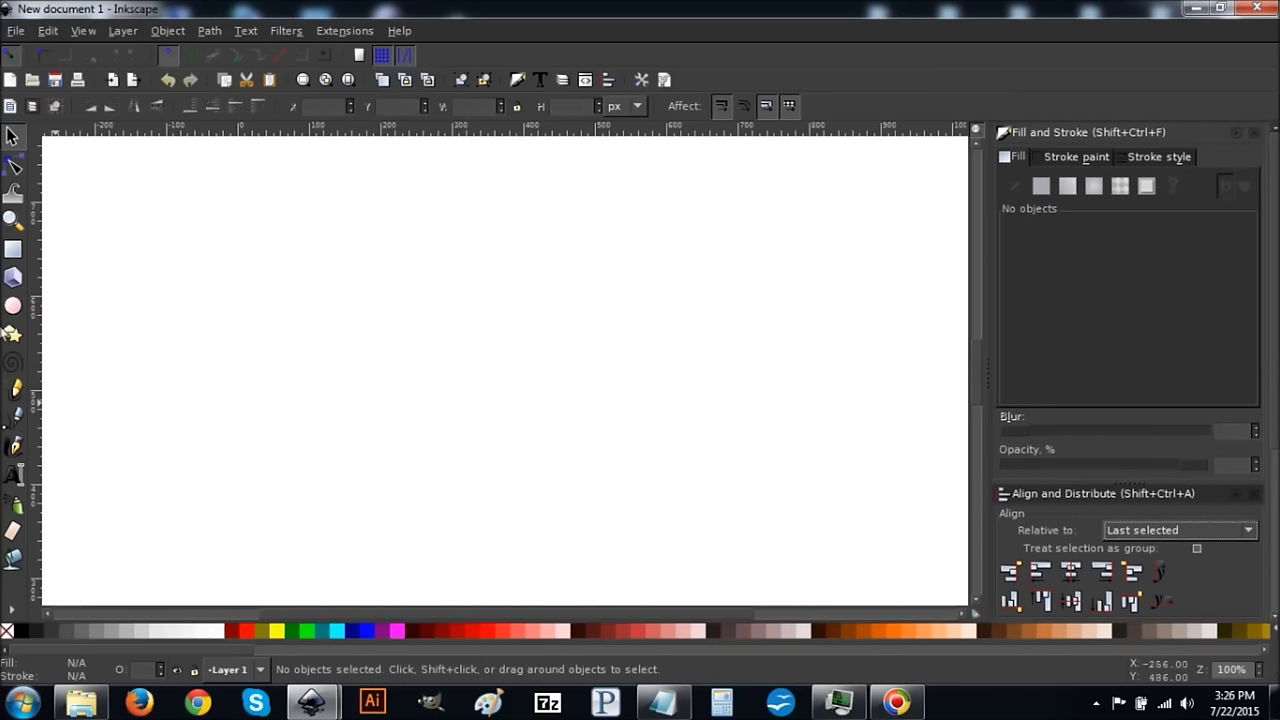
# - Draw a red circle about 262 px in diameter near the middle of the canvas and set its opacity to about 58%
pyautogui.click(13, 308)
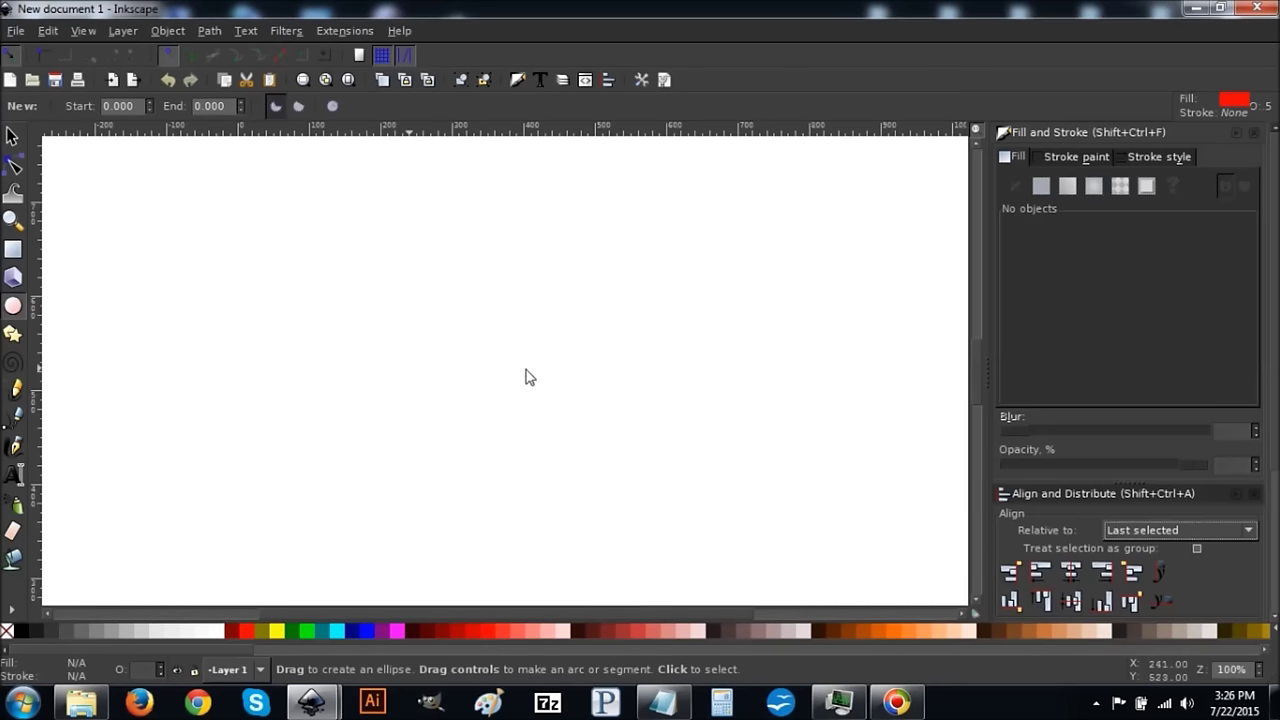
pyautogui.moveTo(453, 307)
pyautogui.mouseDown()
pyautogui.moveTo(614, 431)
pyautogui.moveTo(583, 437)
pyautogui.moveTo(562, 423)
pyautogui.moveTo(574, 434)
pyautogui.mouseUp()
pyautogui.press('s')
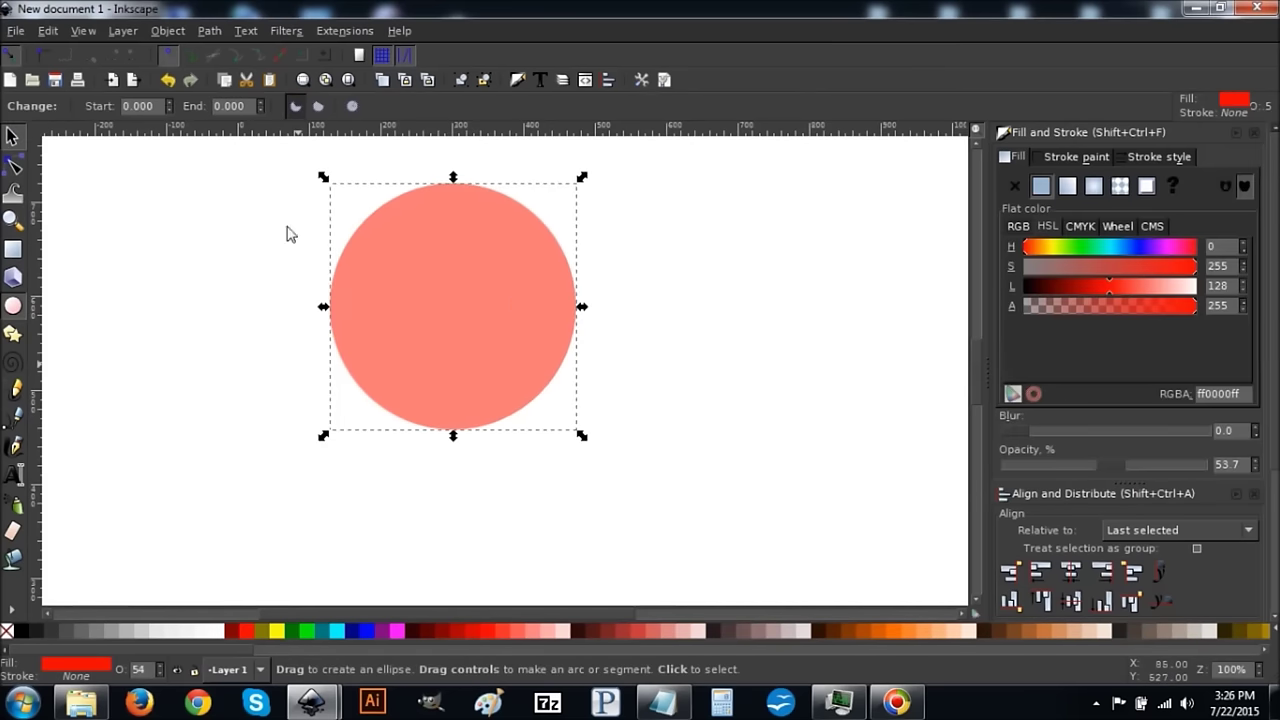
pyautogui.moveTo(456, 295); pyautogui.dragTo(502, 333)
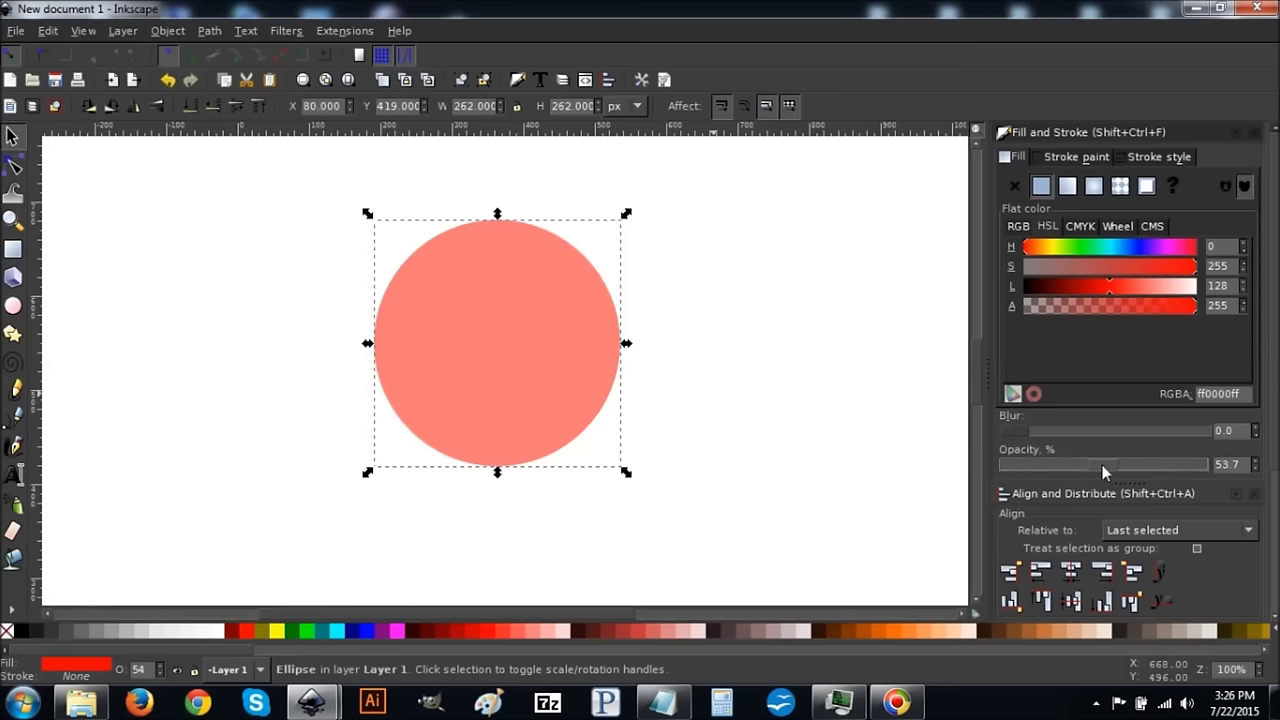
pyautogui.moveTo(1116, 465); pyautogui.dragTo(1197, 468)
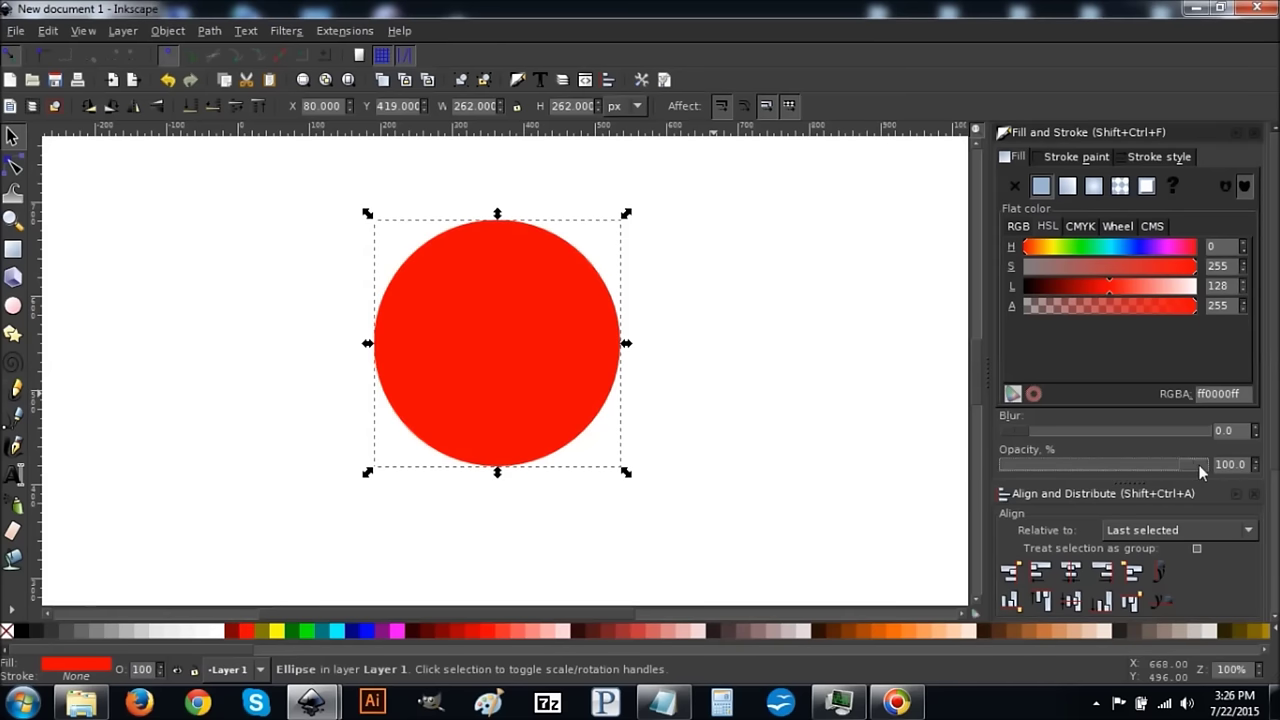
pyautogui.click(1121, 465)
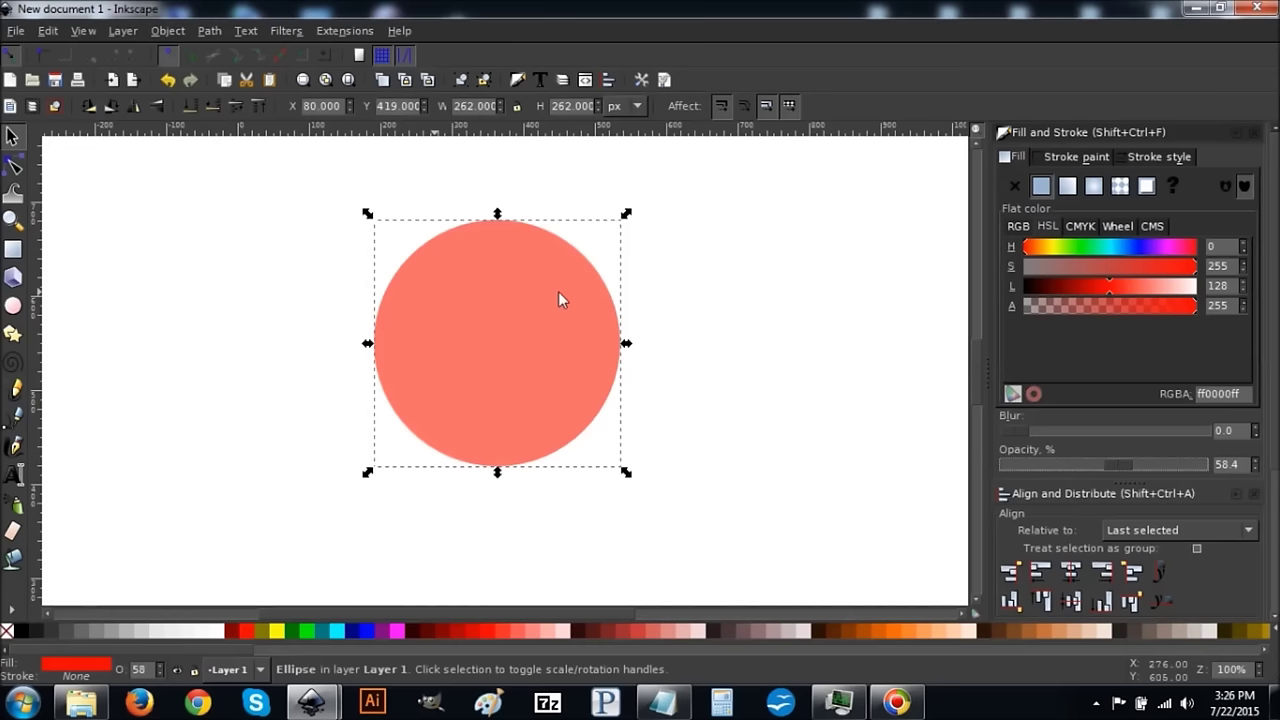
# - Duplicate the red circle, fill the copy blue (0000ff), and shrink it about its centre to about 230 px
pyautogui.rightClick(522, 270)
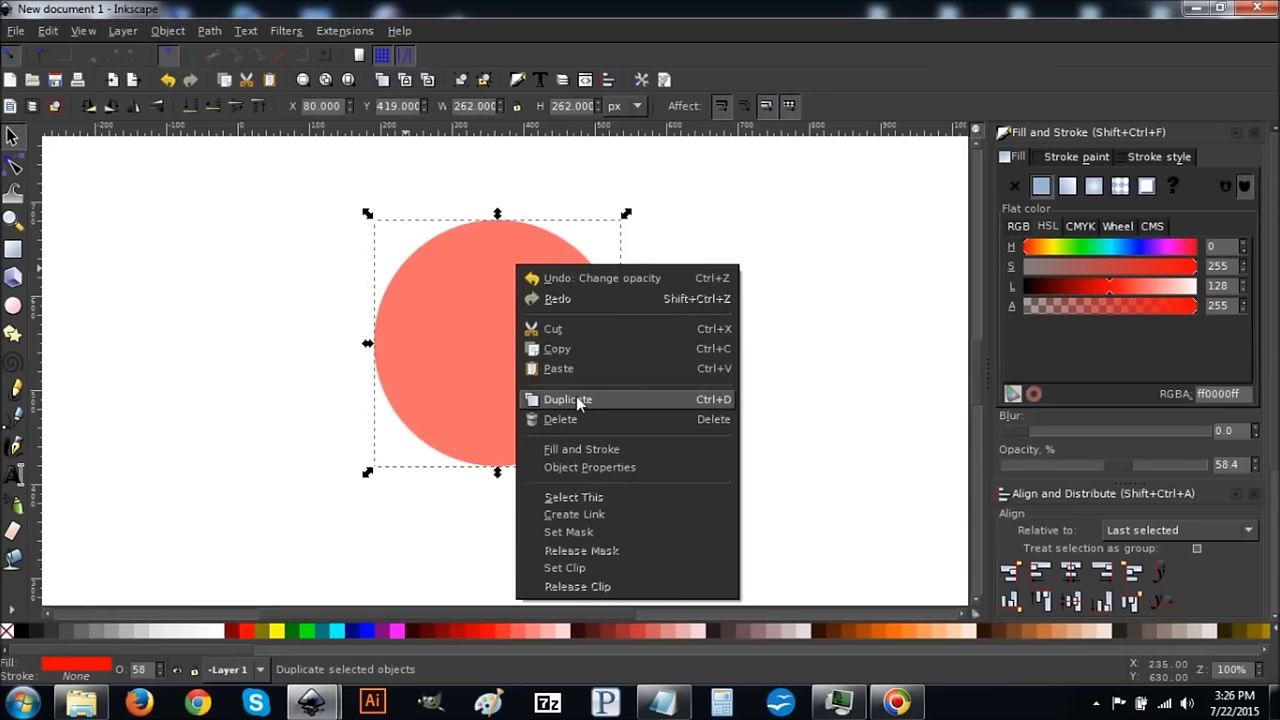
pyautogui.click(576, 396)
pyautogui.click(371, 629)
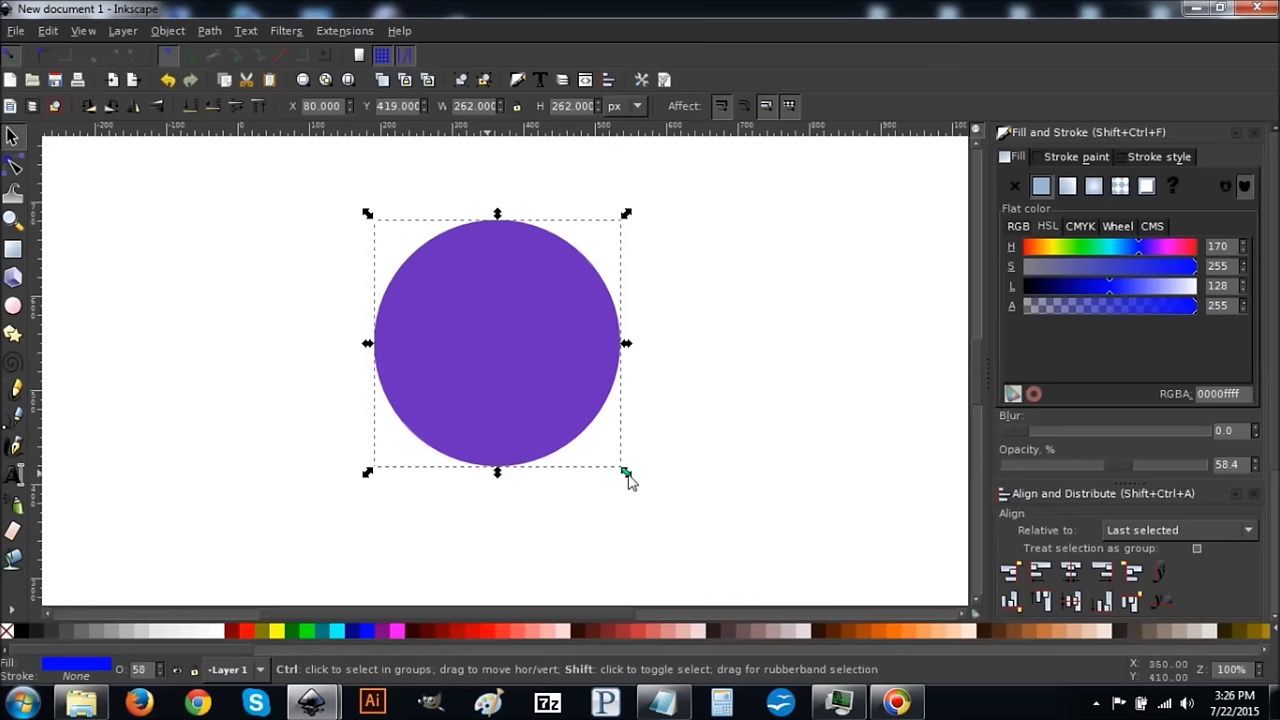
pyautogui.moveTo(626, 476); pyautogui.dragTo(617, 463)
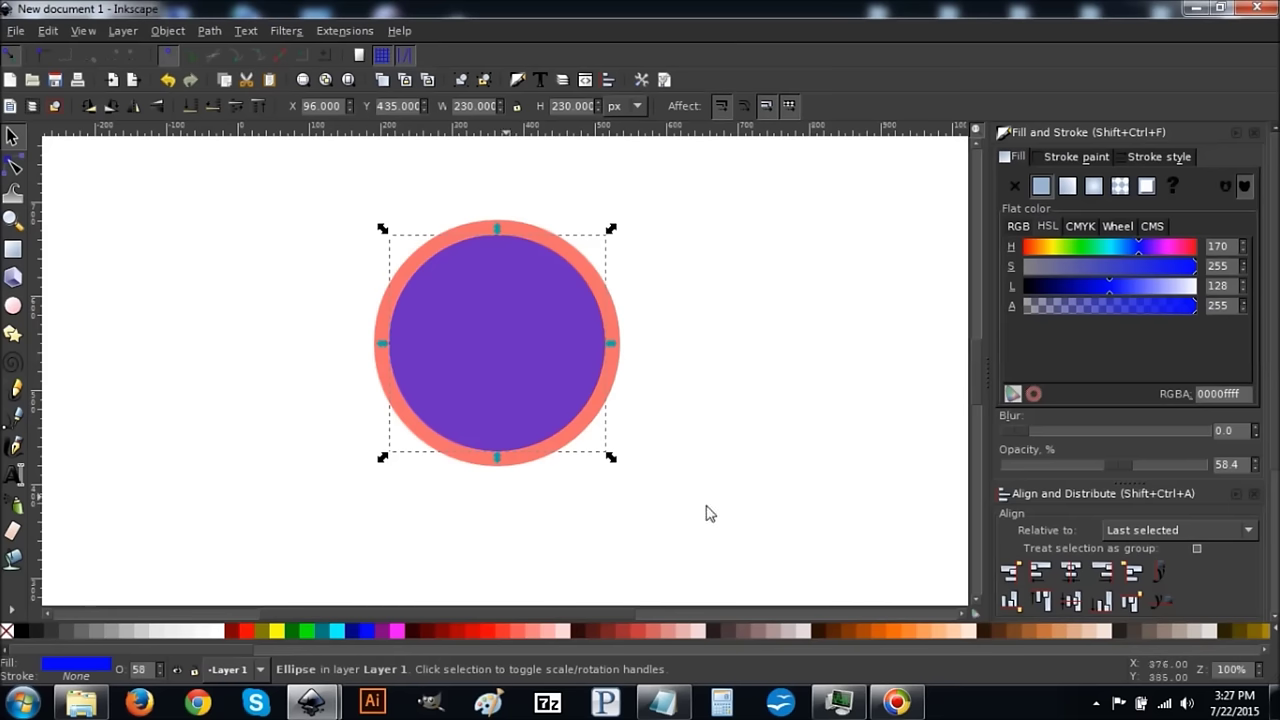
# - Subtract the blue circle from the red circle with the Difference operation to leave a ring
pyautogui.moveTo(837, 532); pyautogui.dragTo(137, 157)
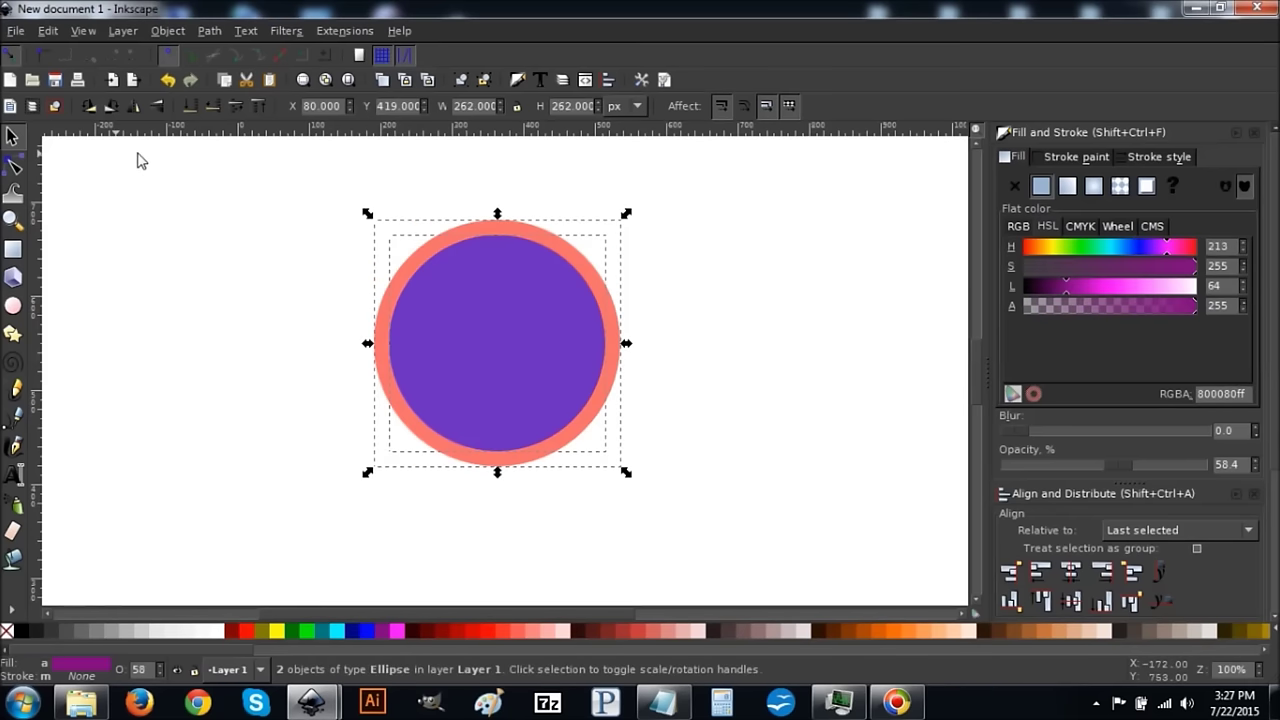
pyautogui.click(208, 31)
pyautogui.click(230, 149)
pyautogui.click(715, 403)
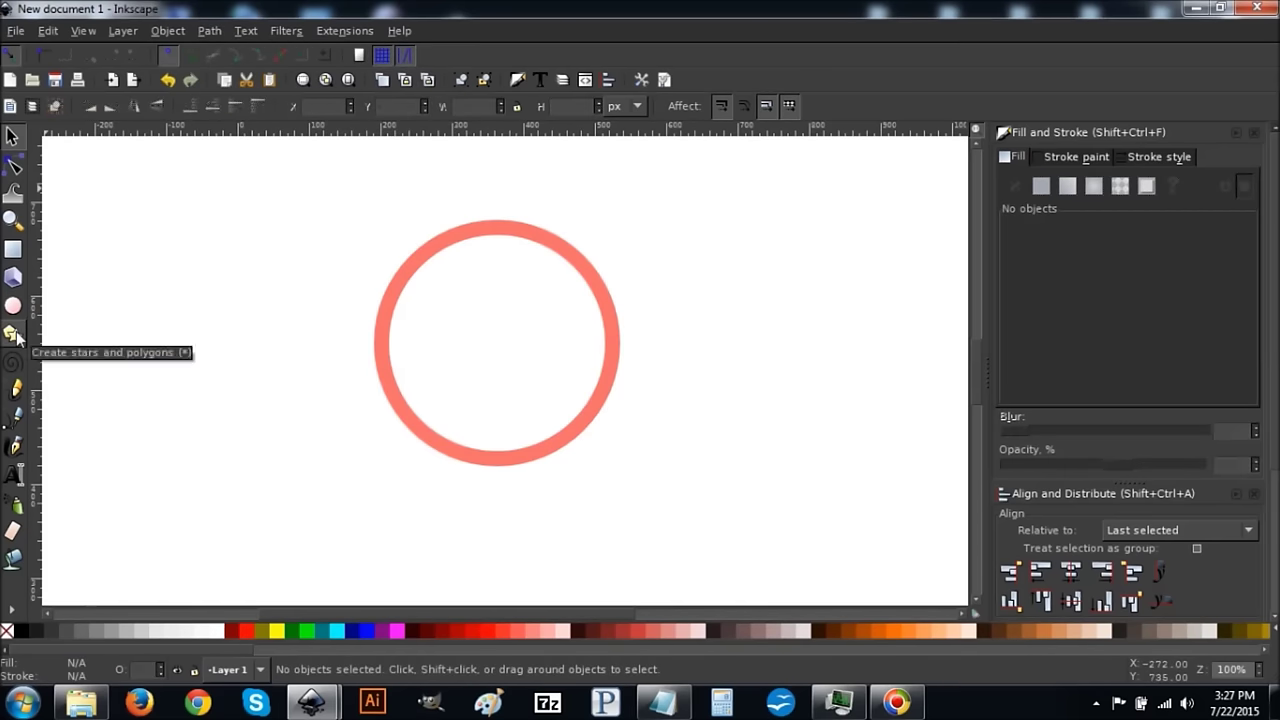
# - Draw a blue star with 35 corners and spoke ratio 0.950 over the ring, about 308 px across
pyautogui.click(13, 334)
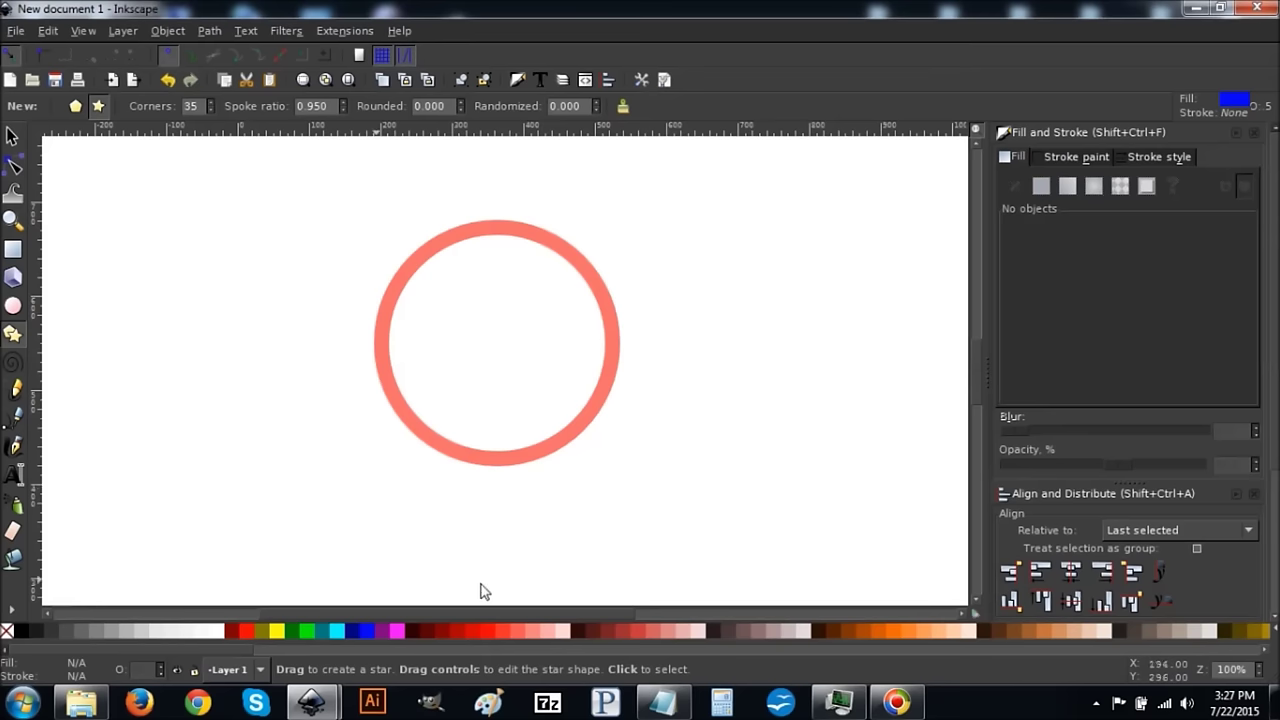
pyautogui.press('ctrl')
pyautogui.moveTo(448, 349); pyautogui.dragTo(566, 437)
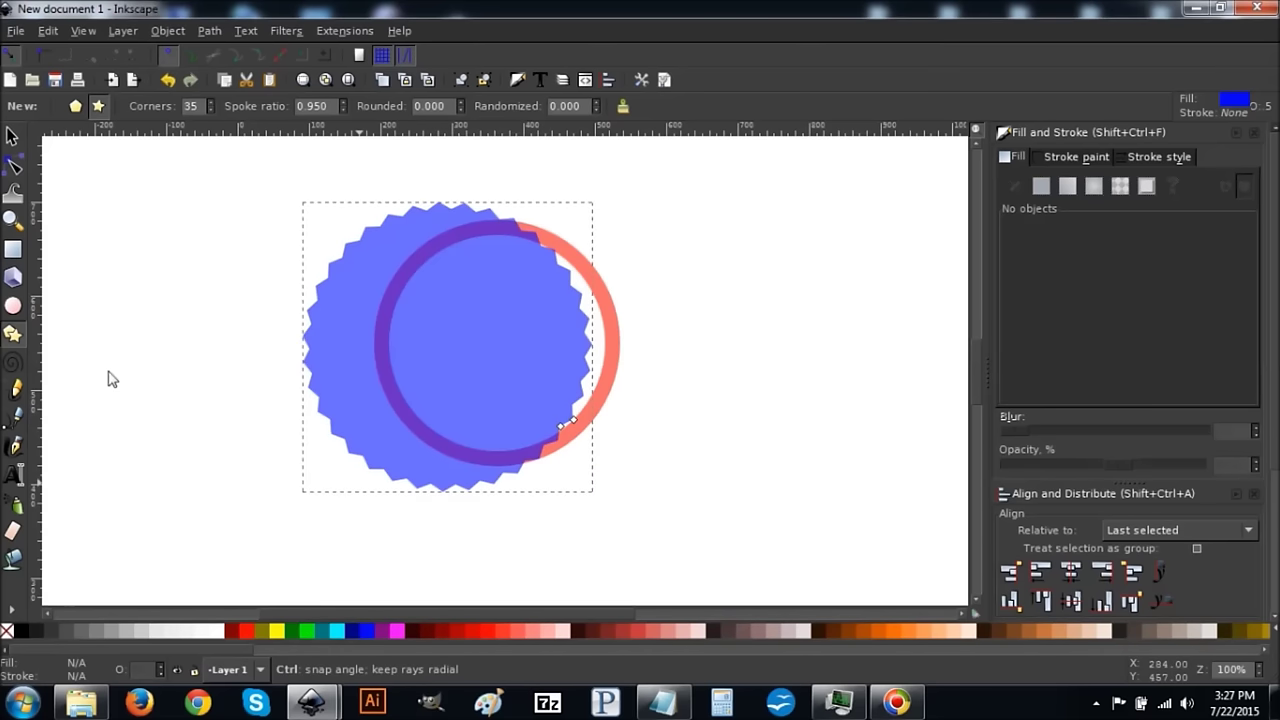
# - Centre the blue star on the red ring along both axes and shrink it about its centre to about 298 px
pyautogui.click(14, 138)
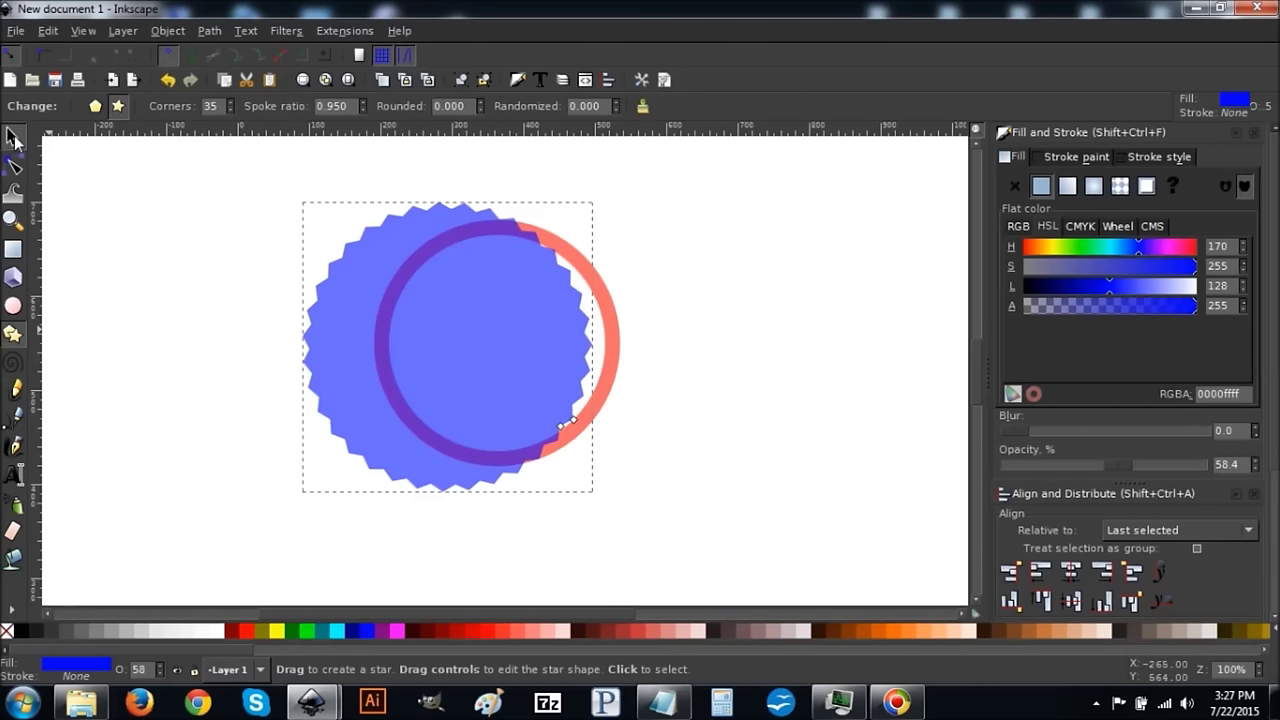
pyautogui.press('shift')
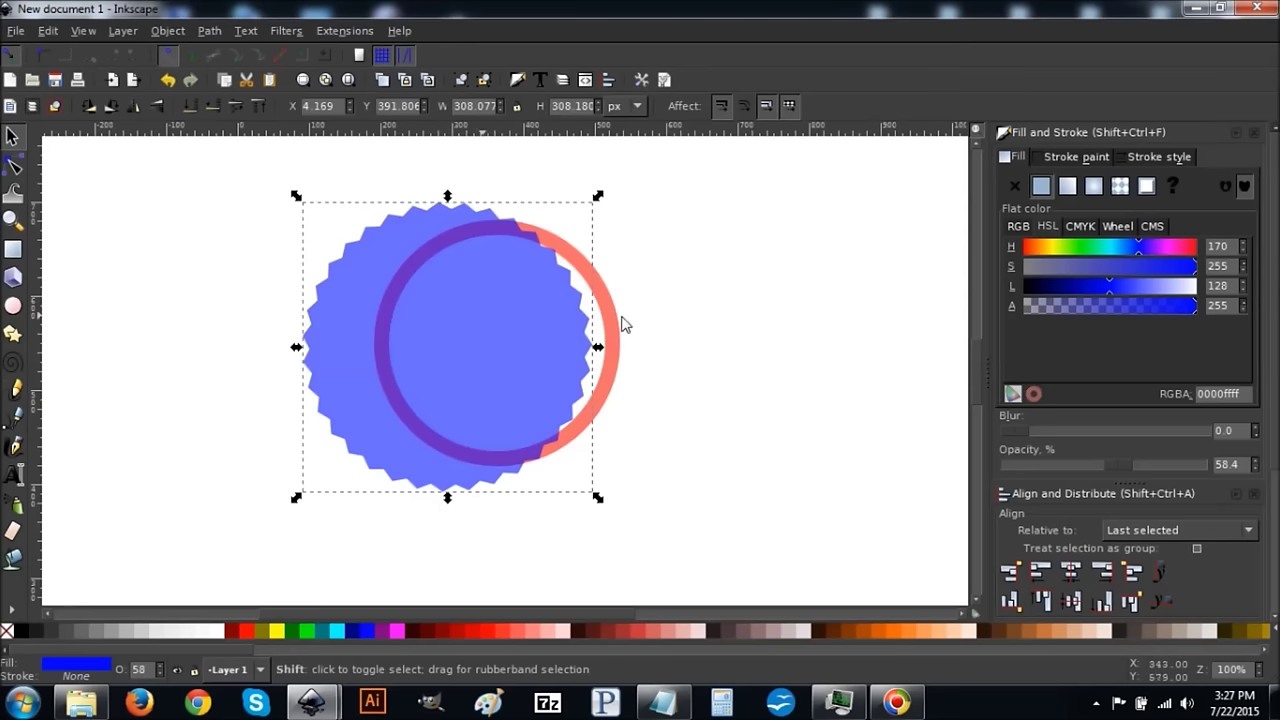
pyautogui.keyDown('shift'); pyautogui.click(620, 322); pyautogui.keyUp('shift')
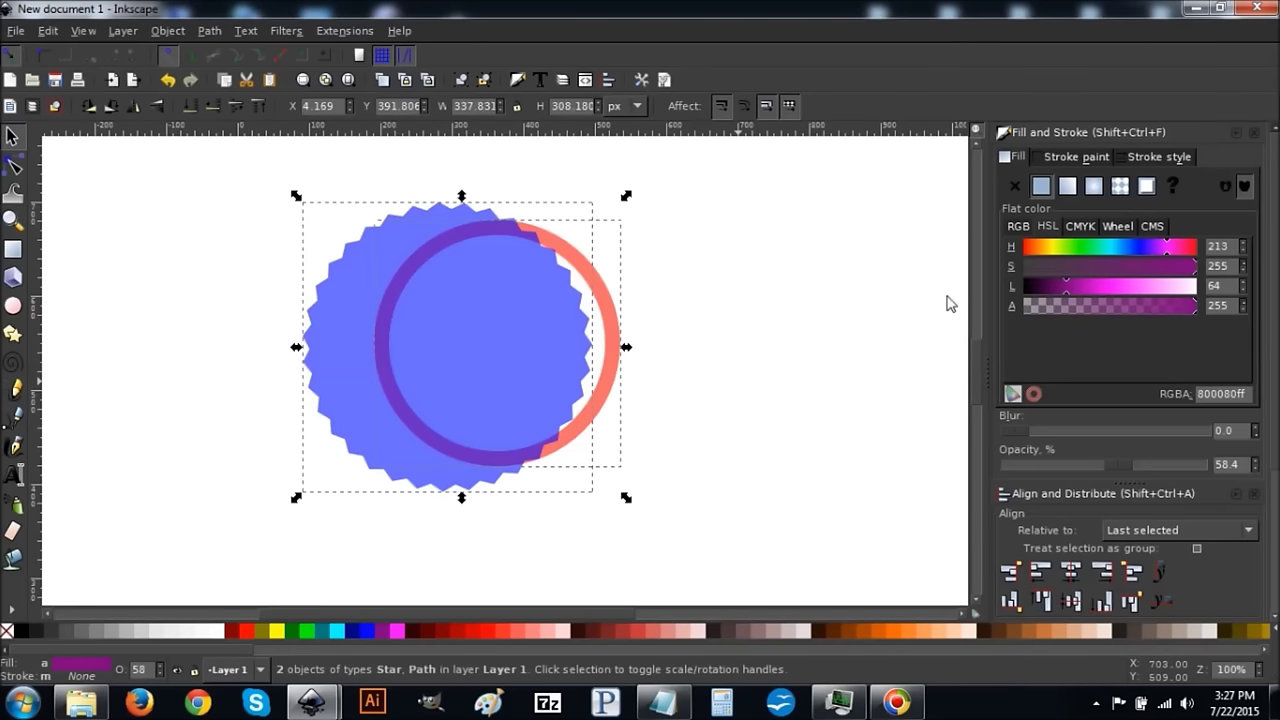
pyautogui.scroll(-4, 1276, 218)
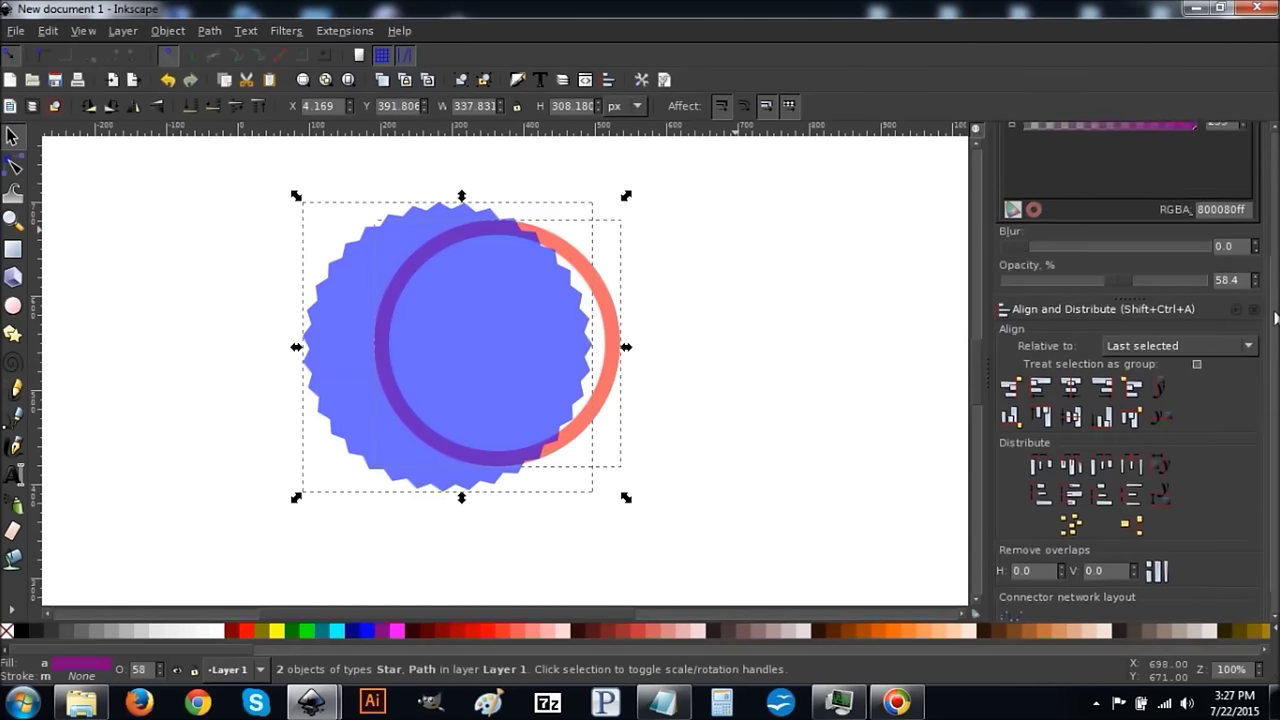
pyautogui.click(1072, 381)
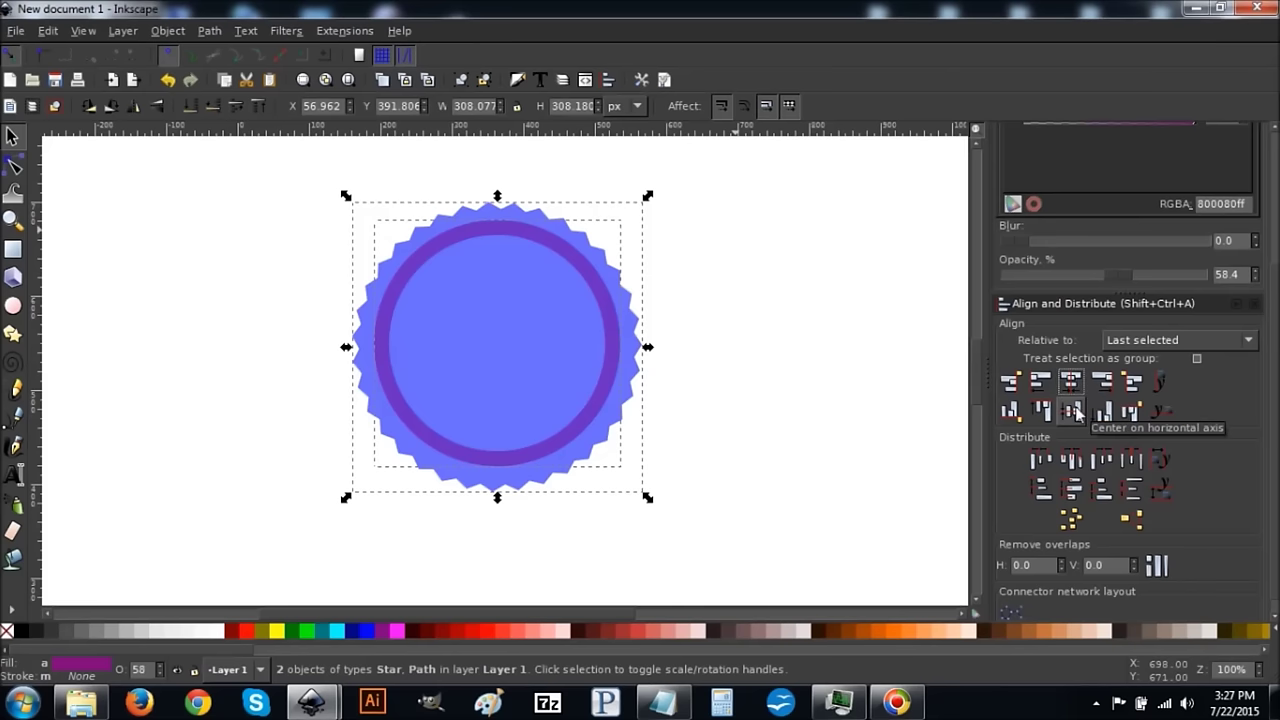
pyautogui.click(1072, 410)
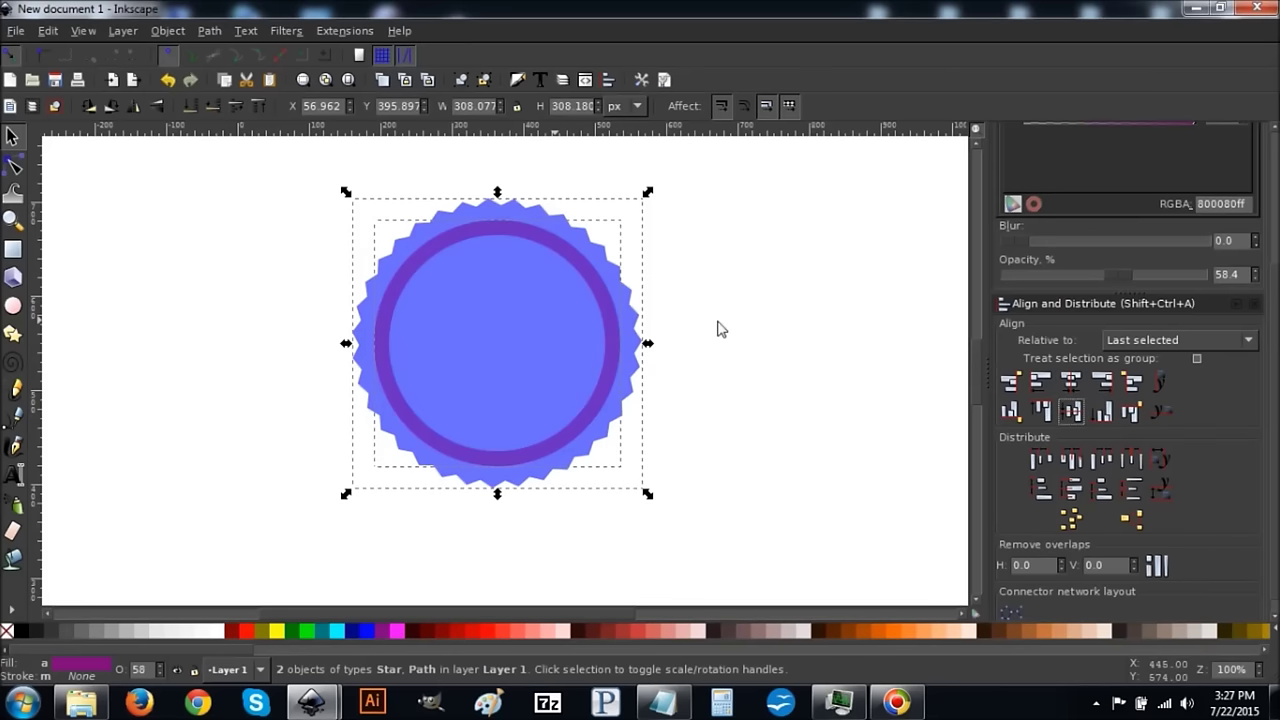
pyautogui.press('Escape')
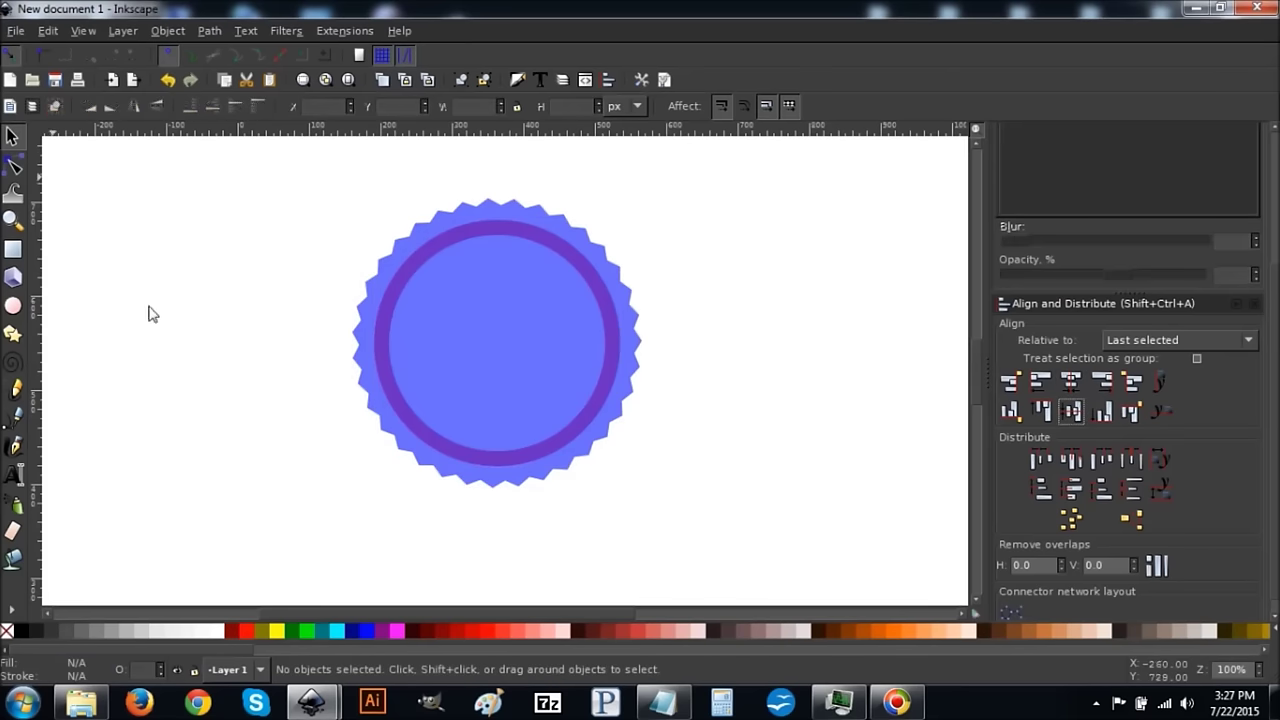
pyautogui.click(526, 282)
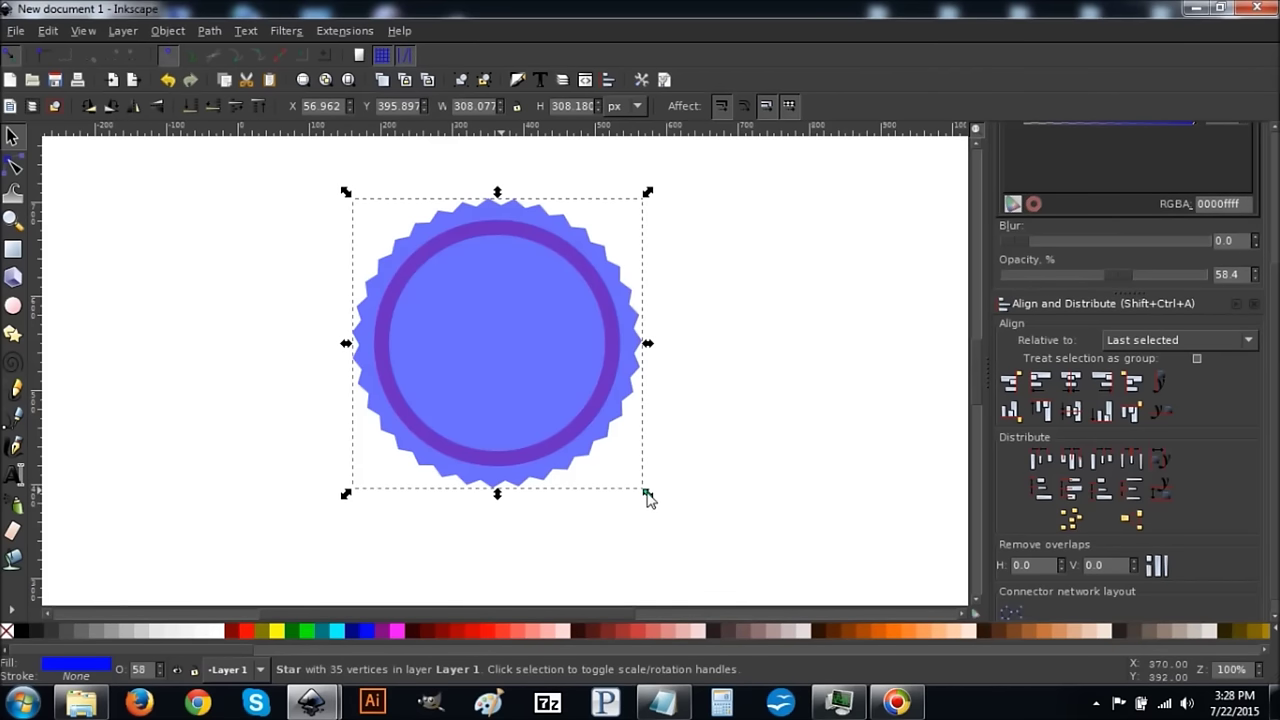
pyautogui.moveTo(646, 493)
pyautogui.mouseDown()
pyautogui.moveTo(636, 487)
pyautogui.moveTo(645, 501)
pyautogui.mouseUp()
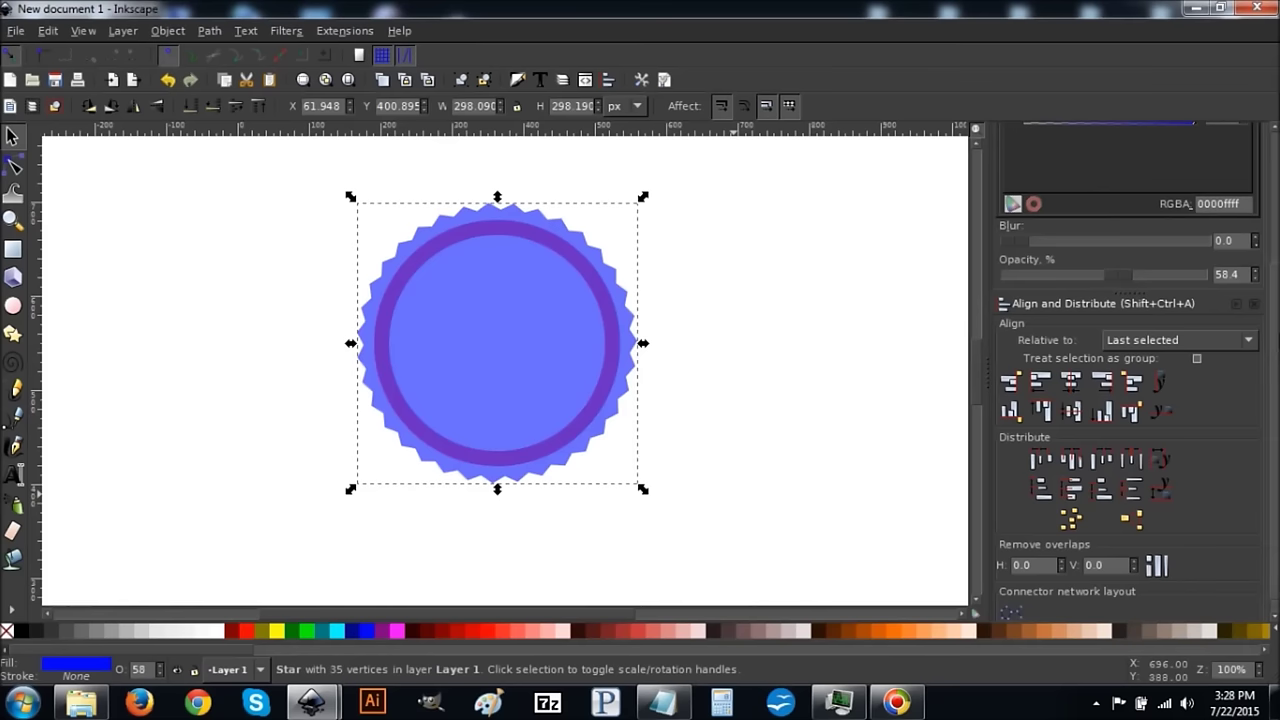
# - Give the 35-corner star a flat black stroke 2 px wide and remove its fill
pyautogui.scroll(5, 1073, 300)
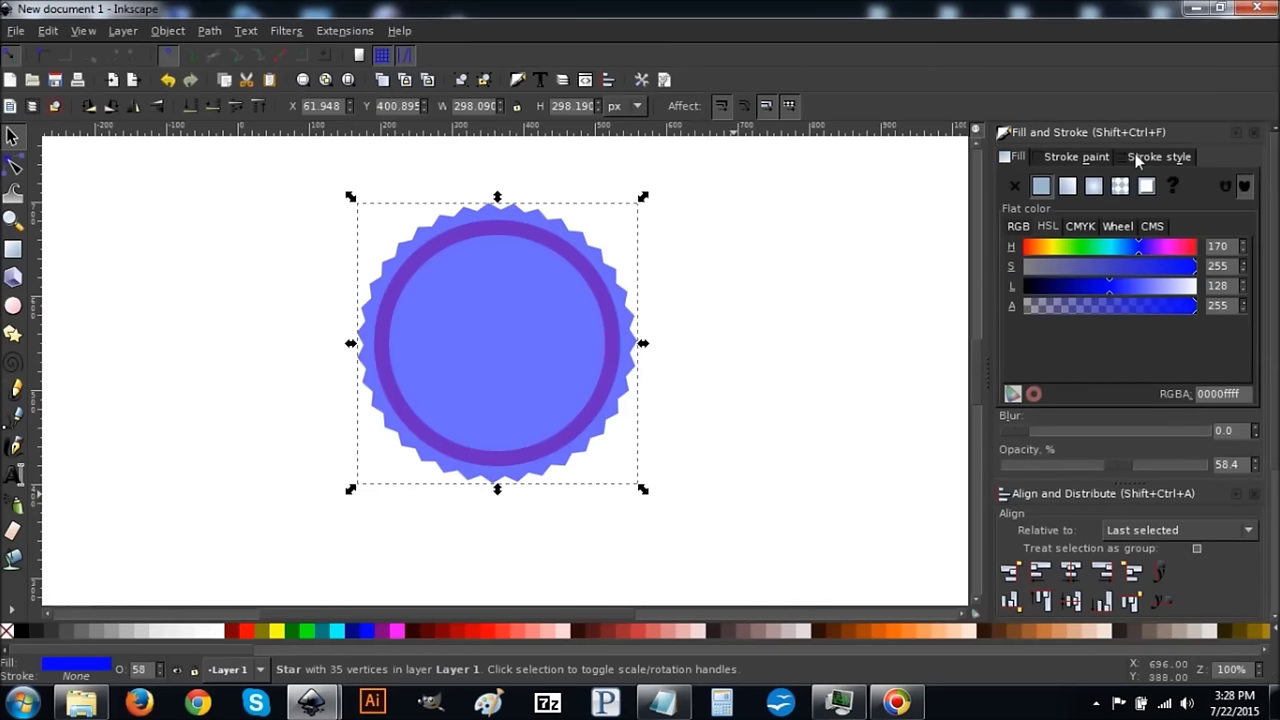
pyautogui.click(1064, 158)
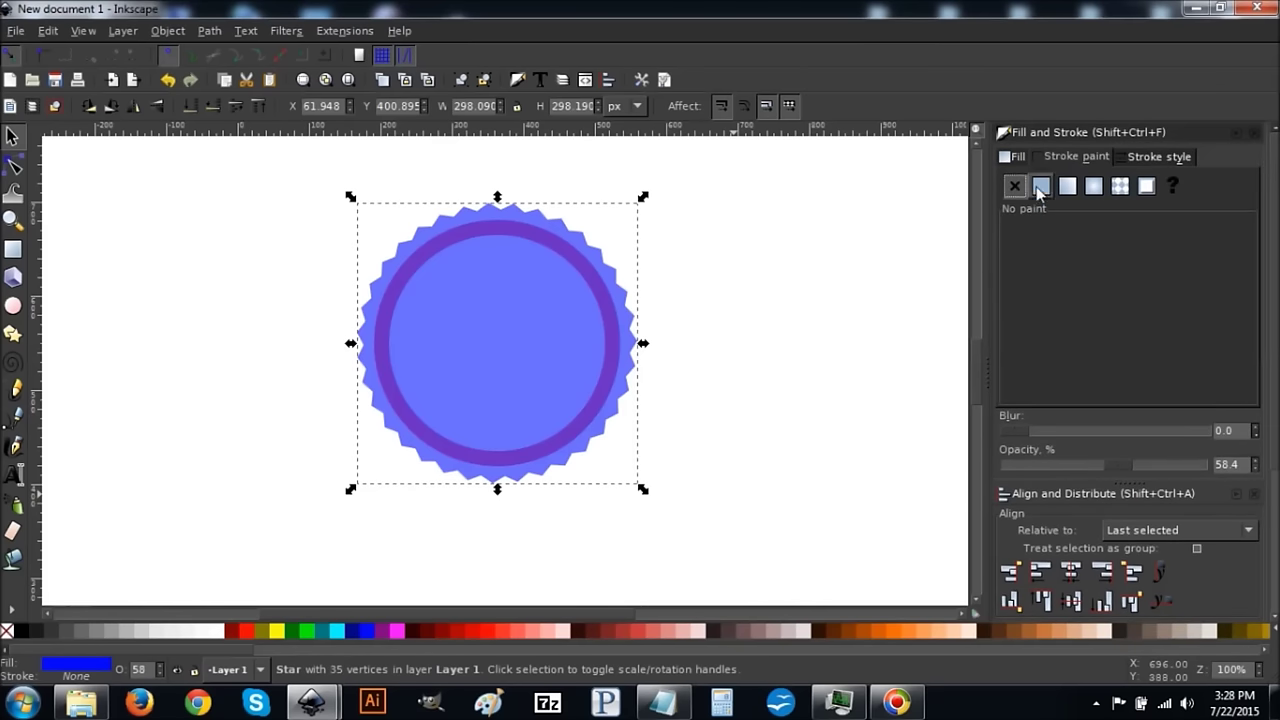
pyautogui.click(1041, 187)
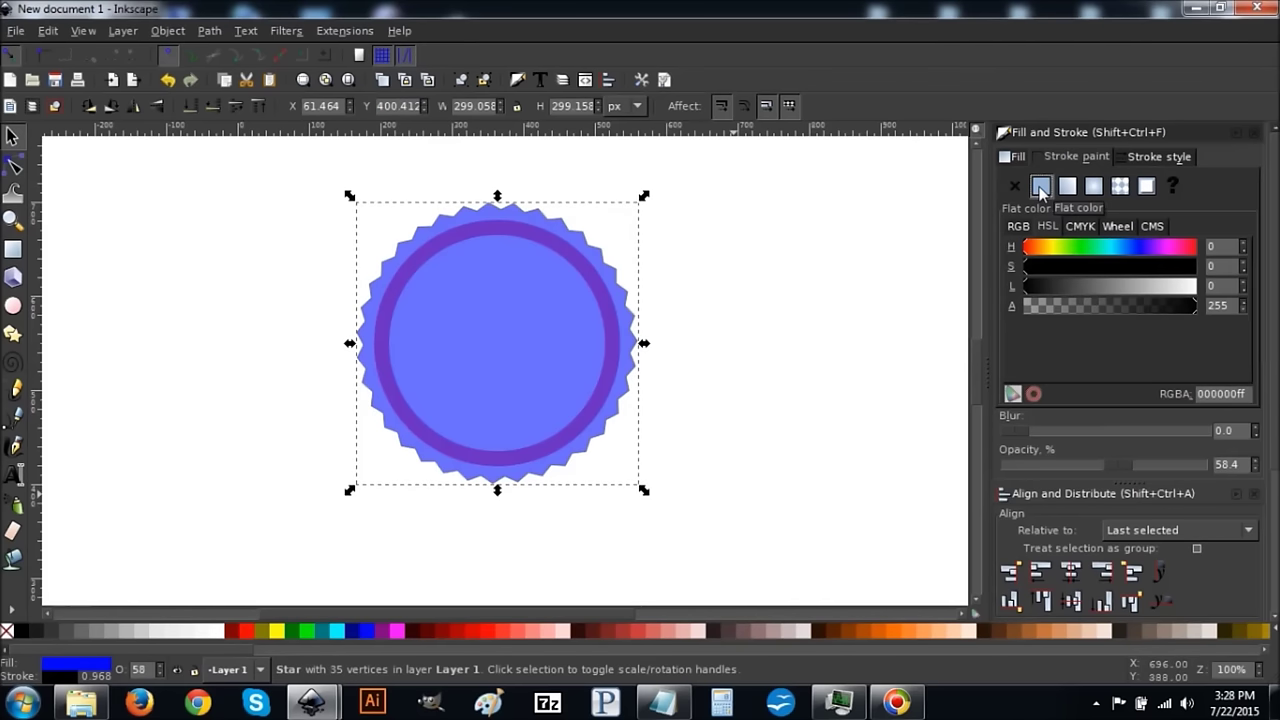
pyautogui.click(1009, 163)
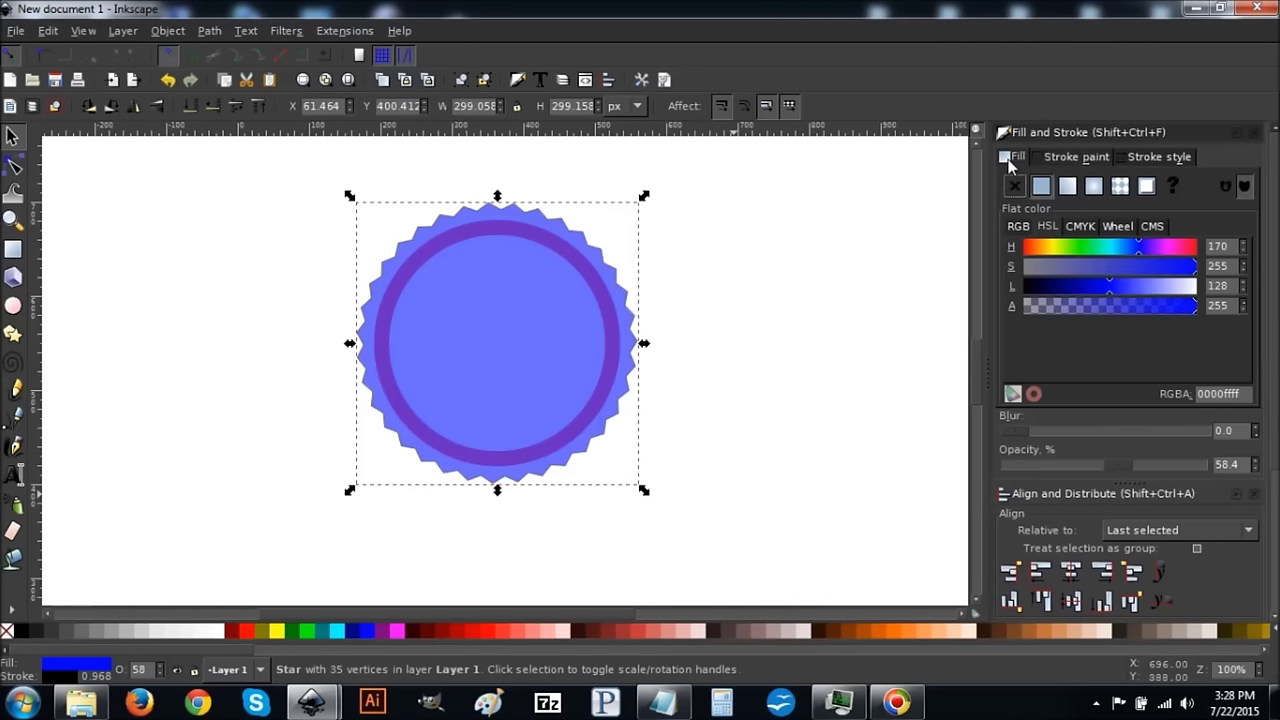
pyautogui.click(1013, 187)
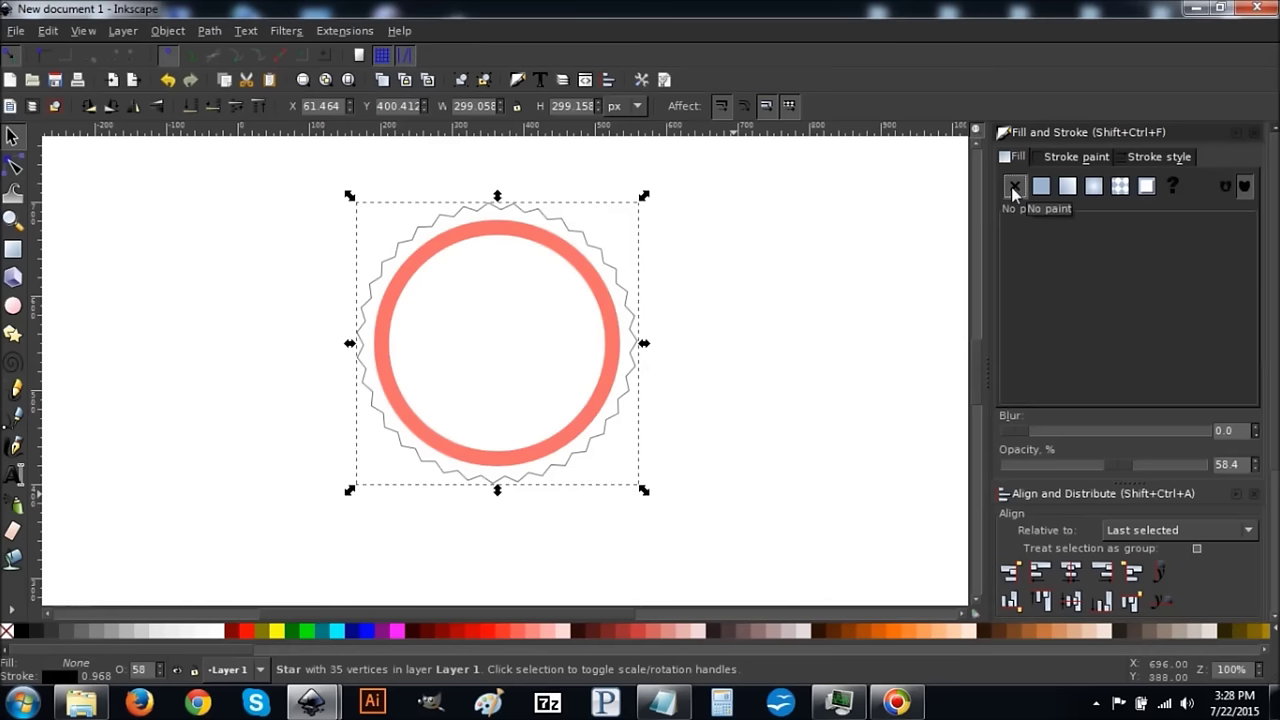
pyautogui.click(1158, 156)
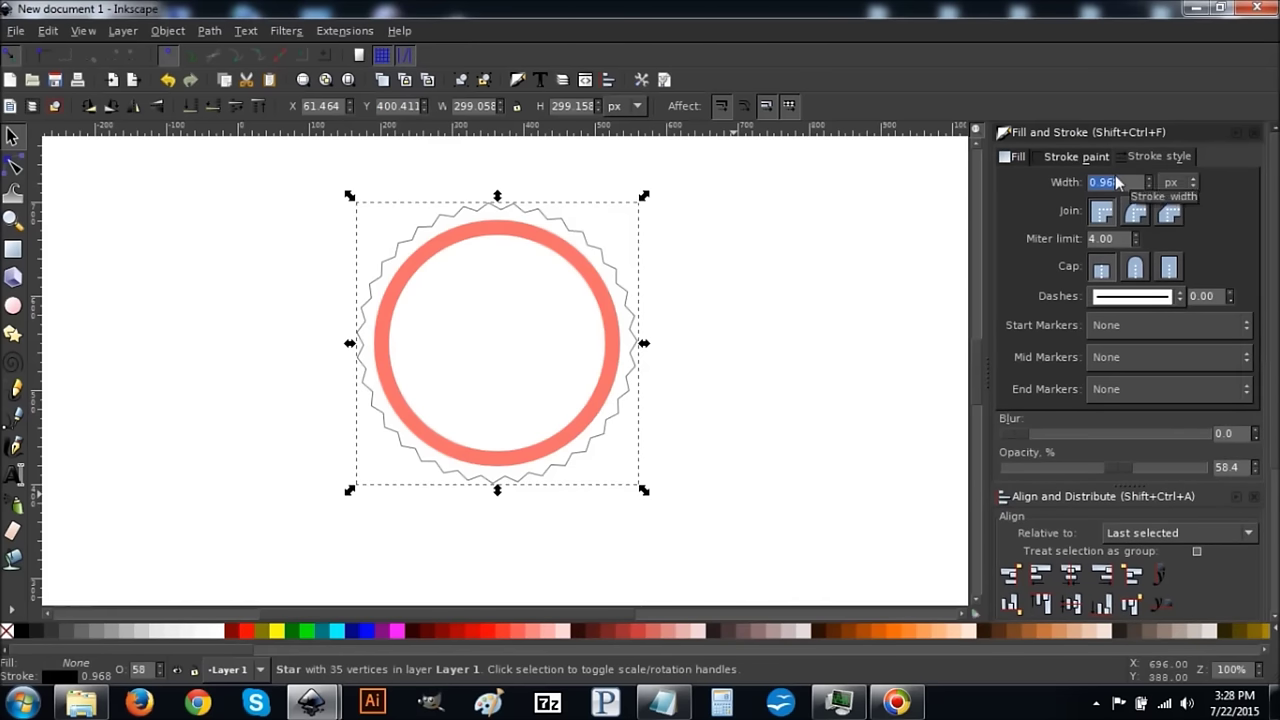
pyautogui.write('2')
pyautogui.press('Return')
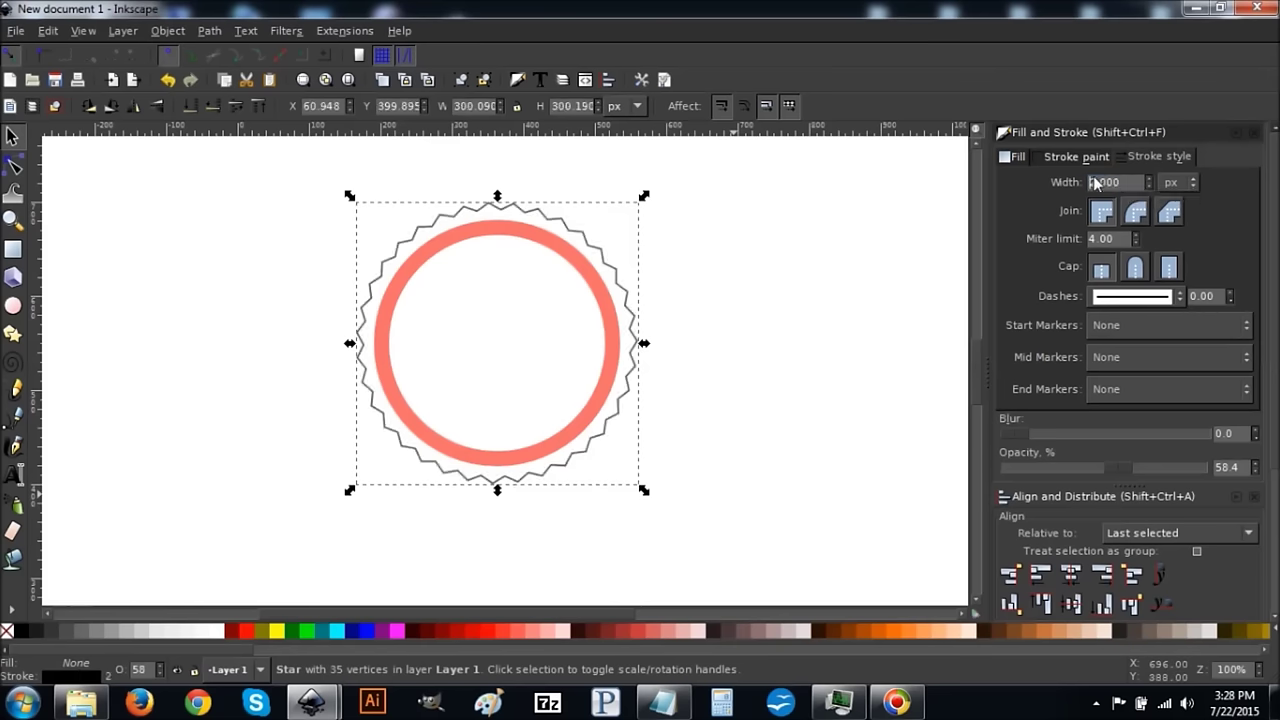
# - Duplicate the red ring and move the copy well clear of the badge to its right, at about X 522 px
pyautogui.click(487, 234)
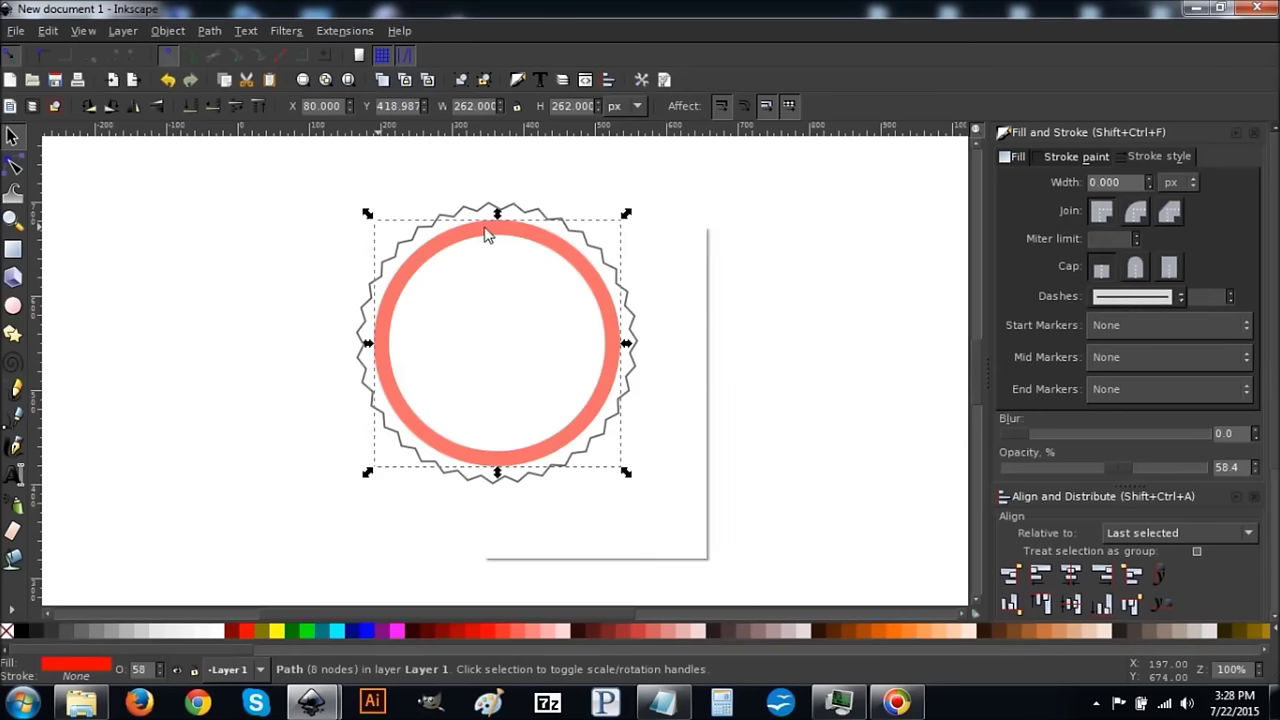
pyautogui.rightClick(487, 234)
pyautogui.click(548, 358)
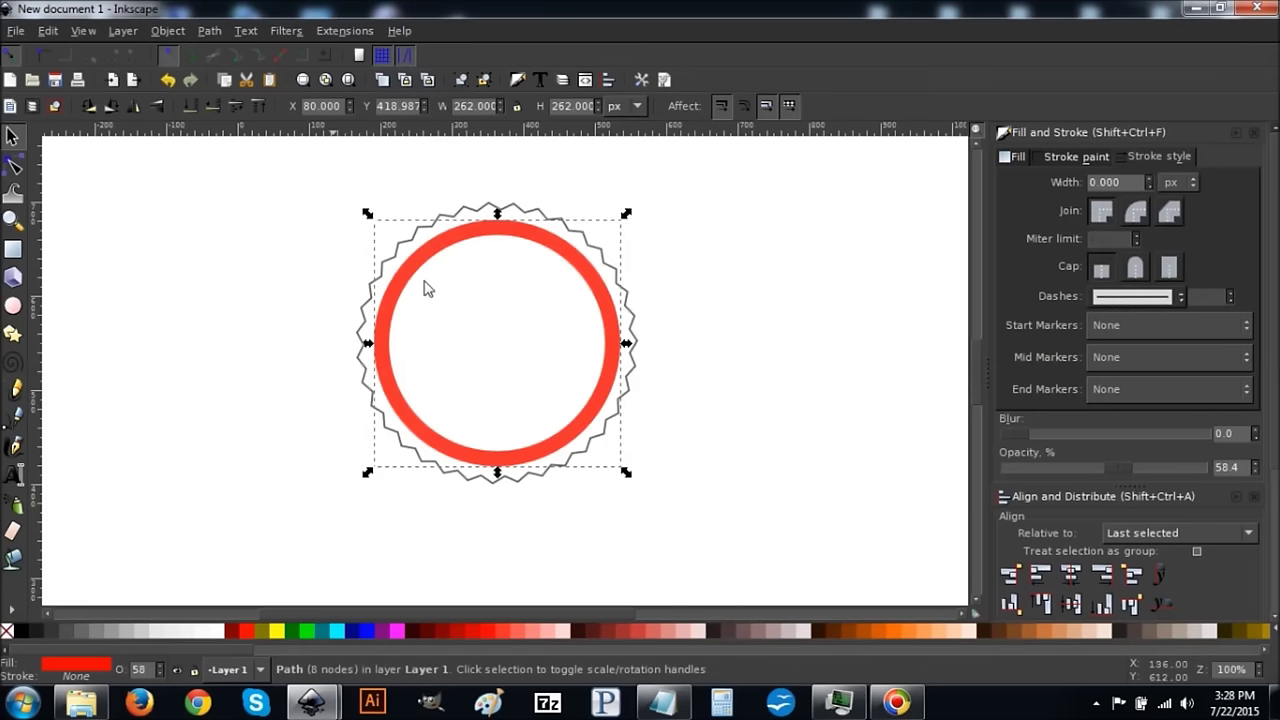
pyautogui.moveTo(414, 277); pyautogui.dragTo(839, 287)
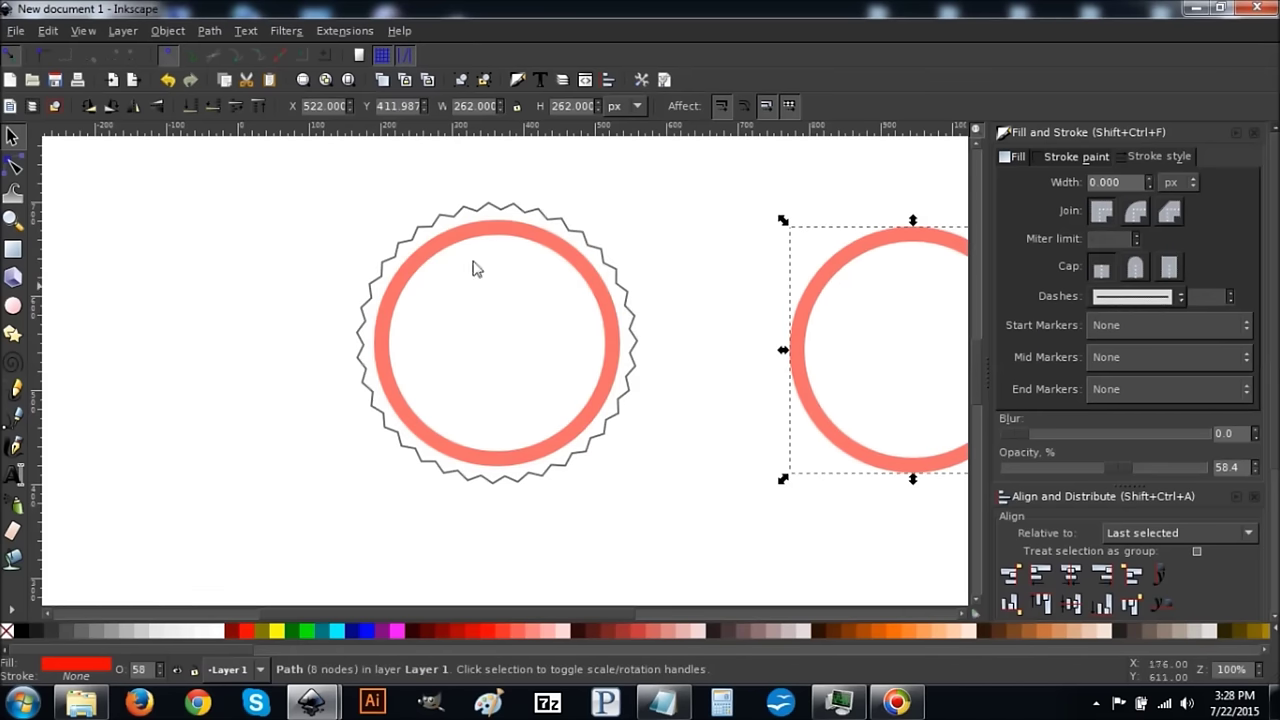
# - Remove the fill of the original ring inside the star and give it a flat black stroke 2 px wide
pyautogui.click(492, 235)
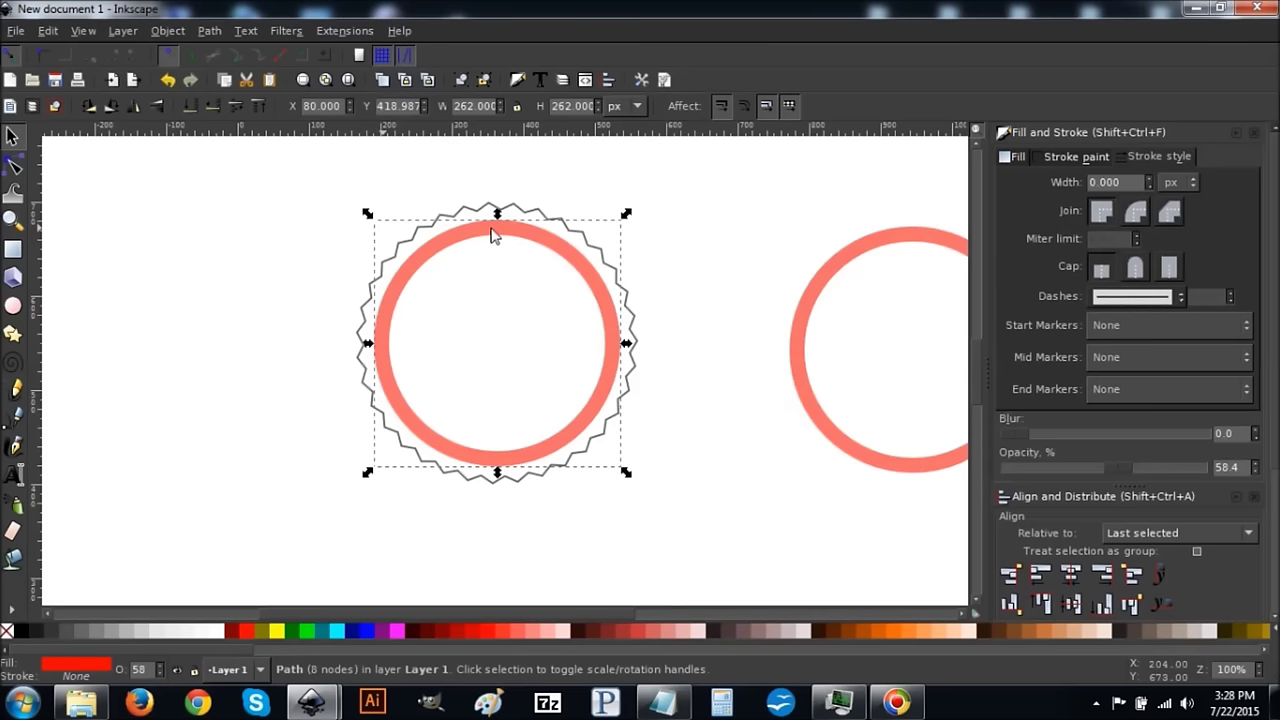
pyautogui.click(1014, 157)
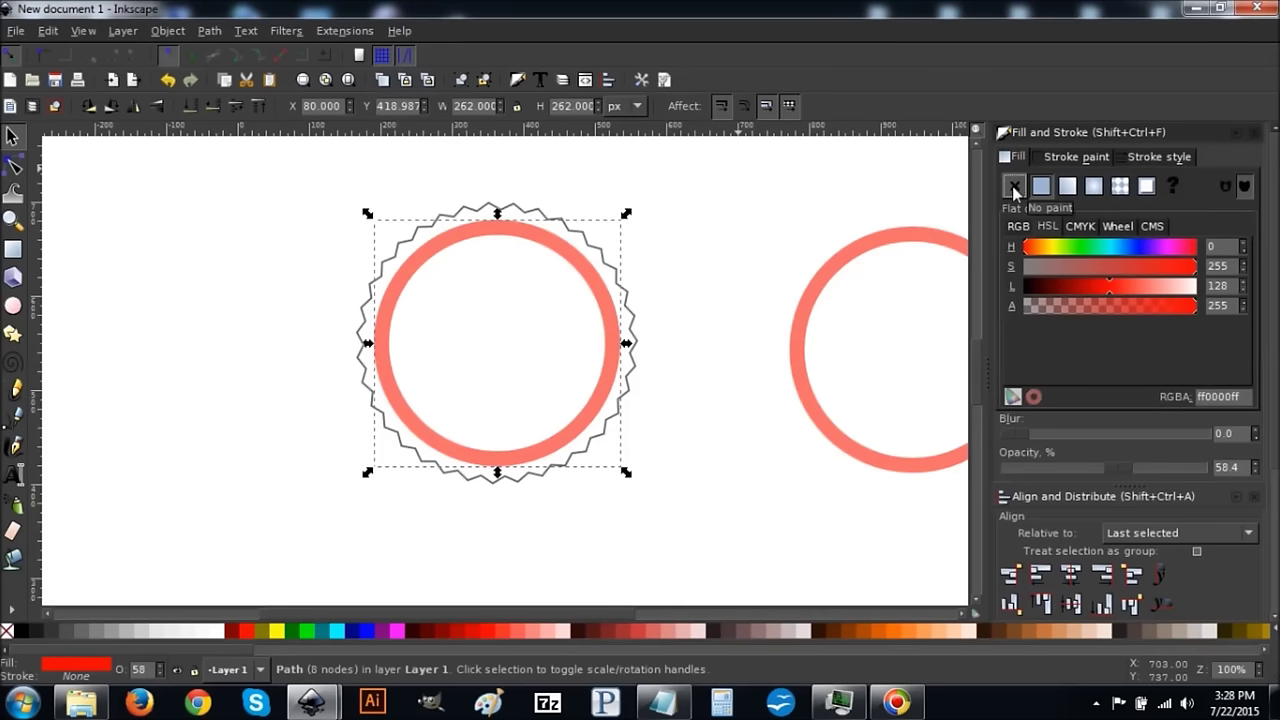
pyautogui.click(1014, 187)
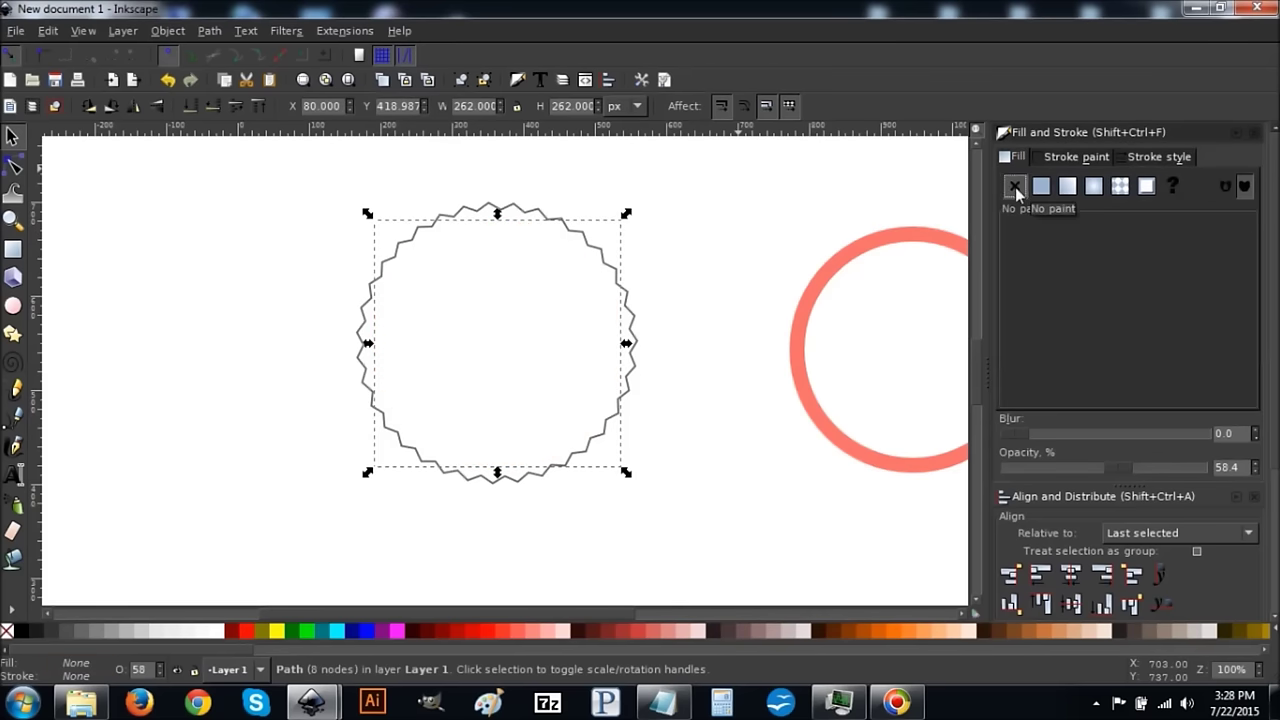
pyautogui.click(1068, 158)
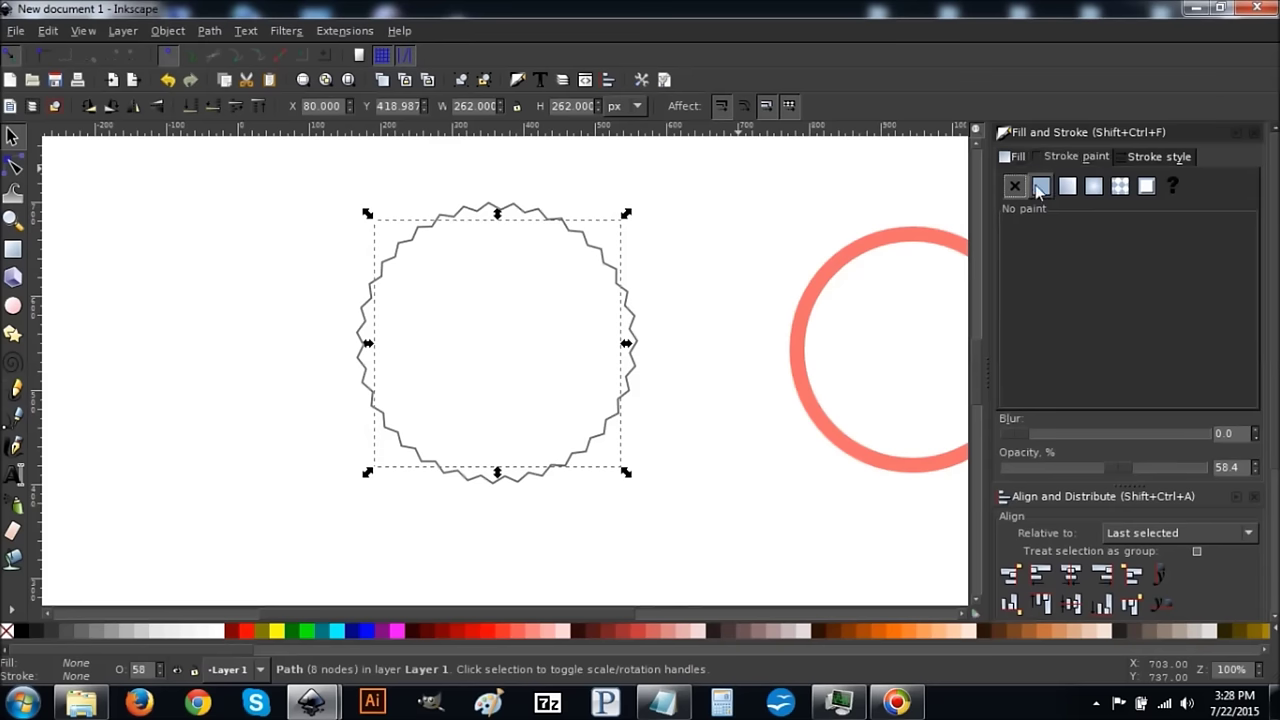
pyautogui.click(1040, 187)
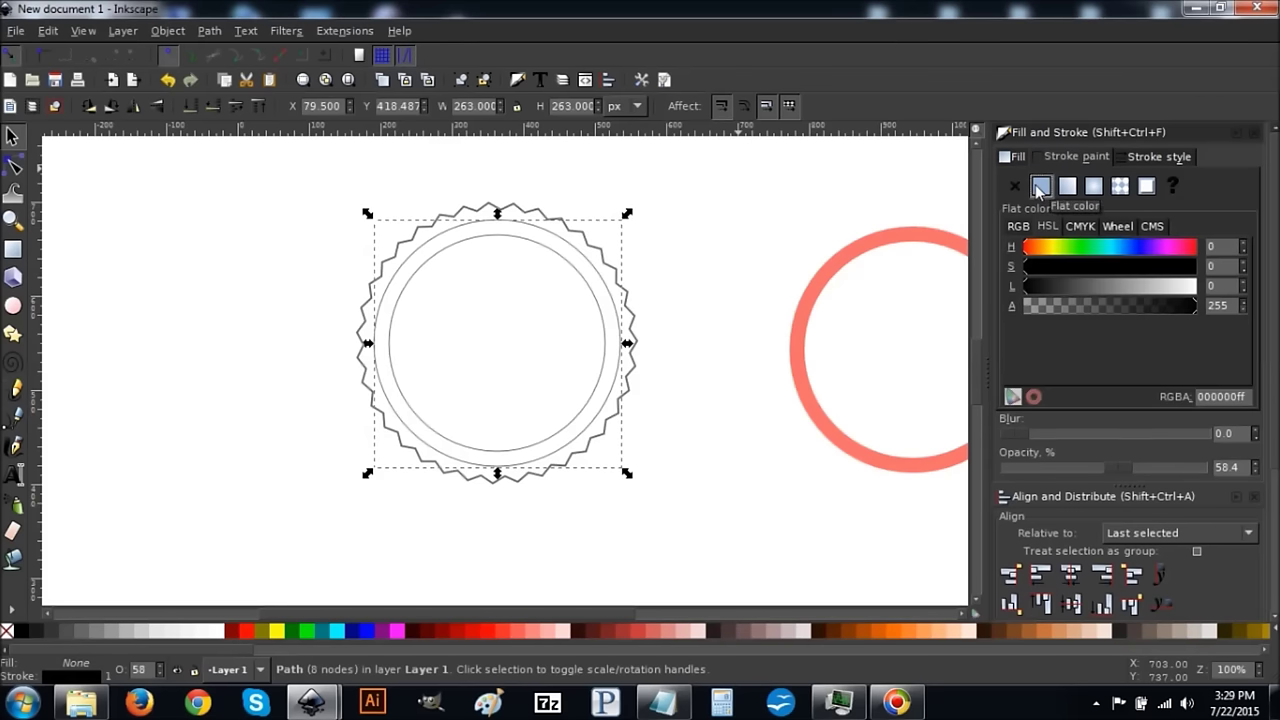
pyautogui.click(1147, 157)
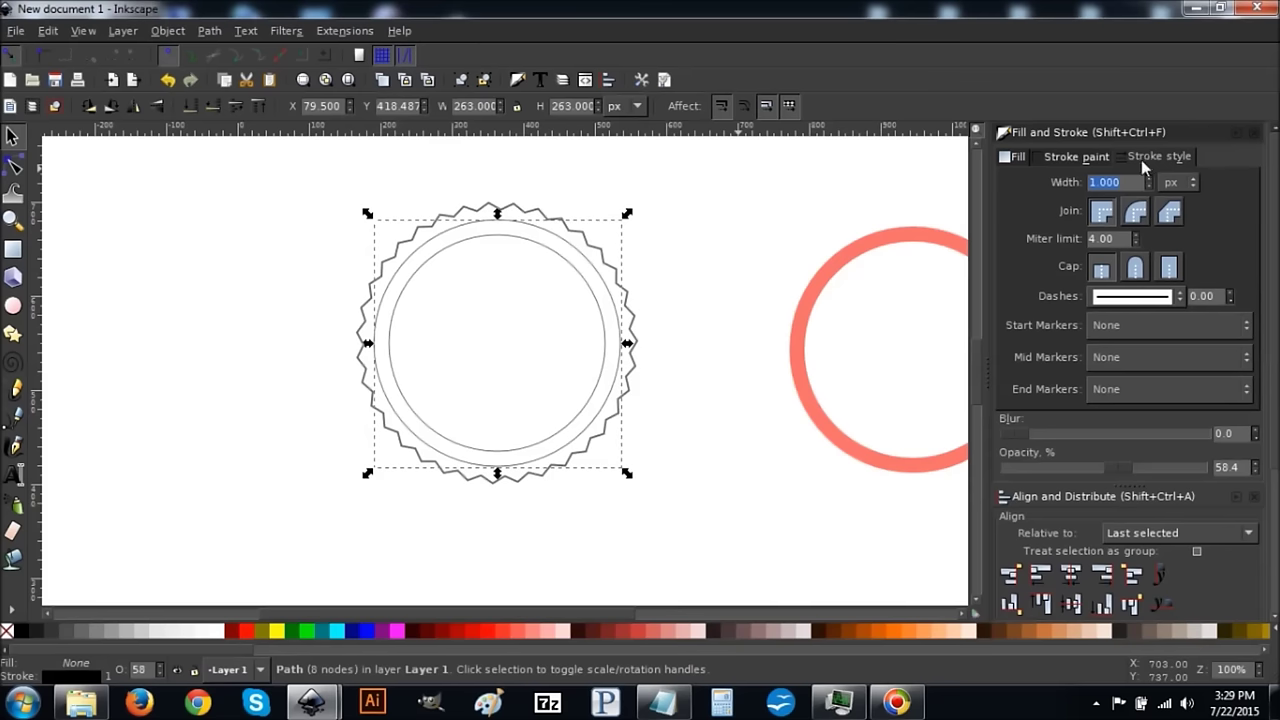
pyautogui.write('2')
pyautogui.press('Return')
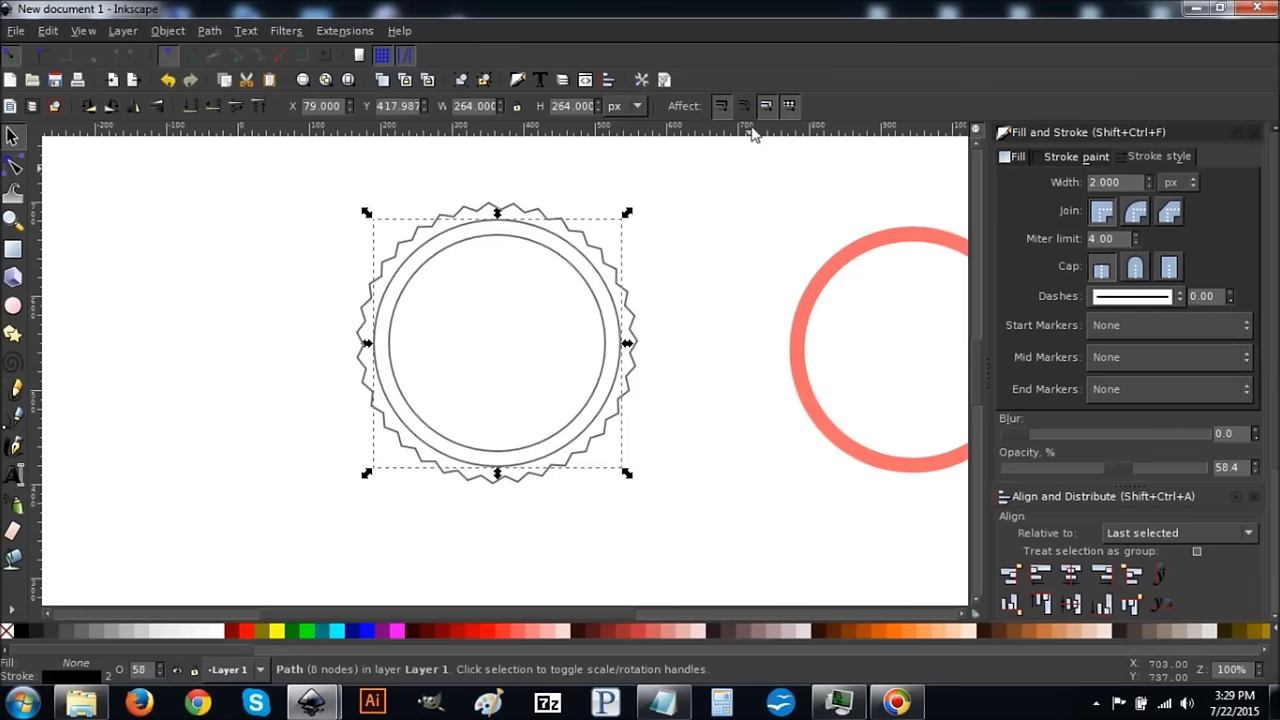
pyautogui.click(679, 278)
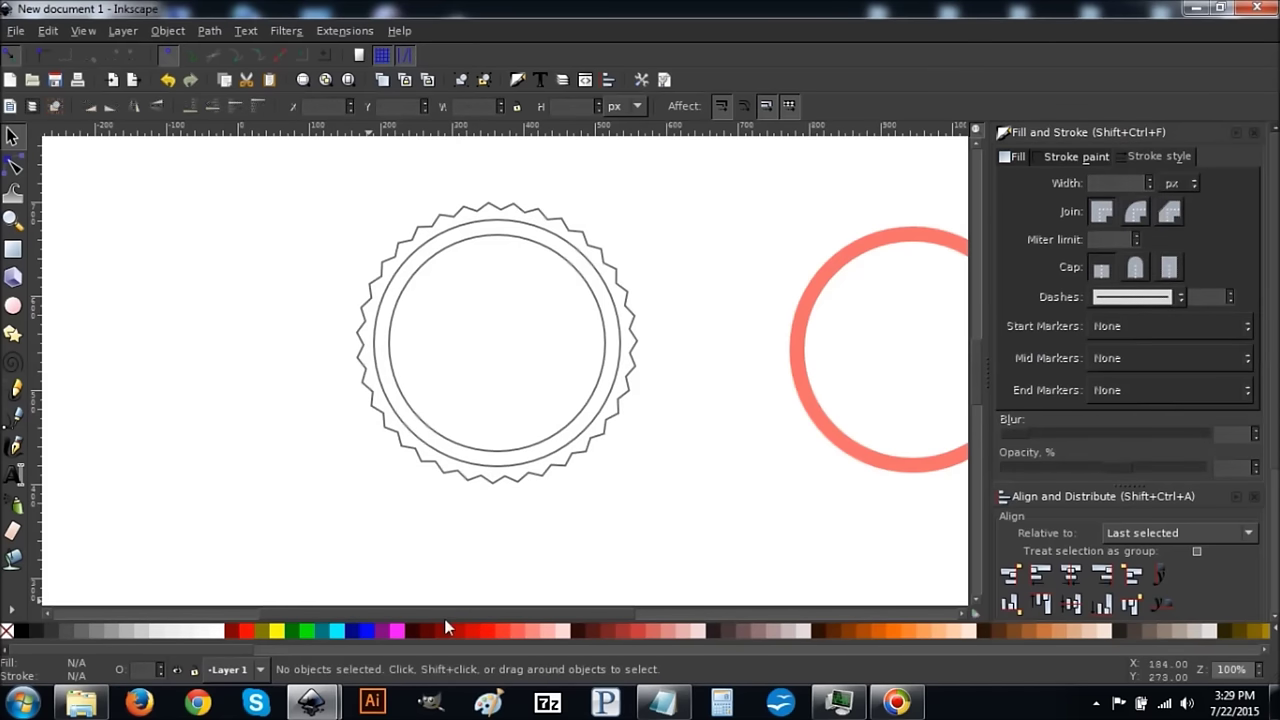
# - Draw a star with 100 corners and spoke ratio 0.450 over the red ring copy, slightly larger than the ring
pyautogui.moveTo(444, 617); pyautogui.dragTo(582, 615)
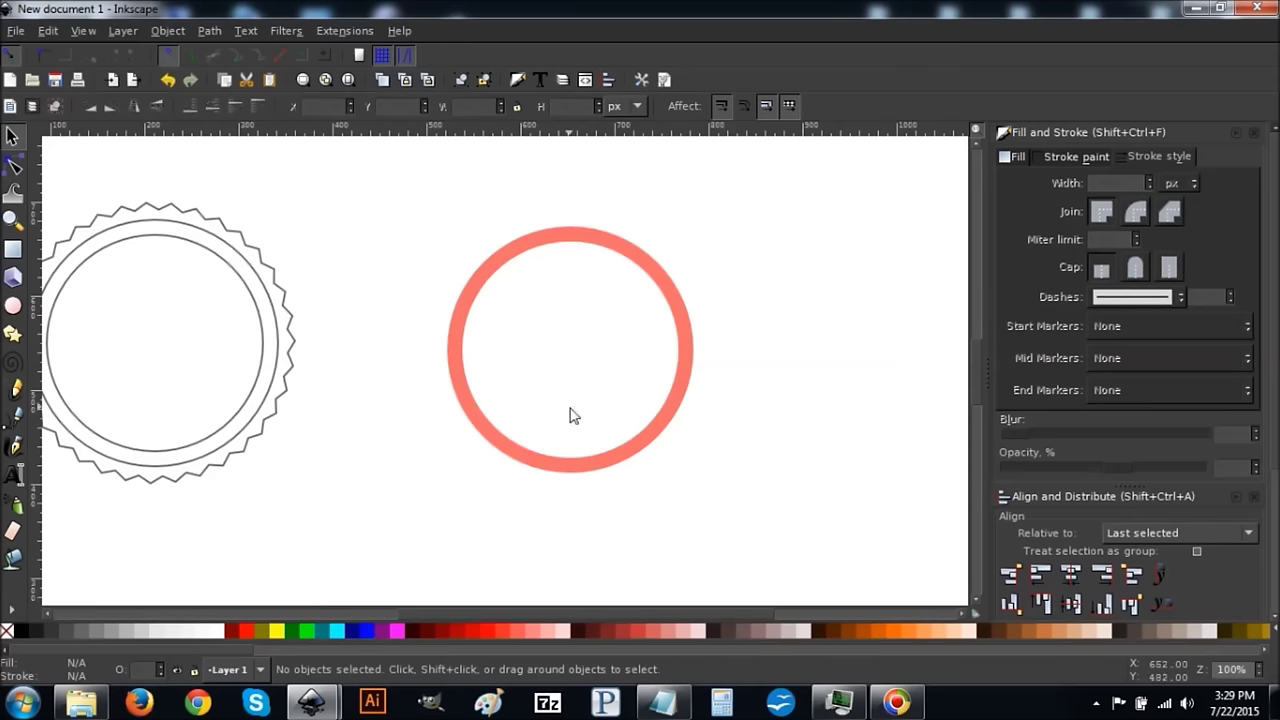
pyautogui.click(568, 240)
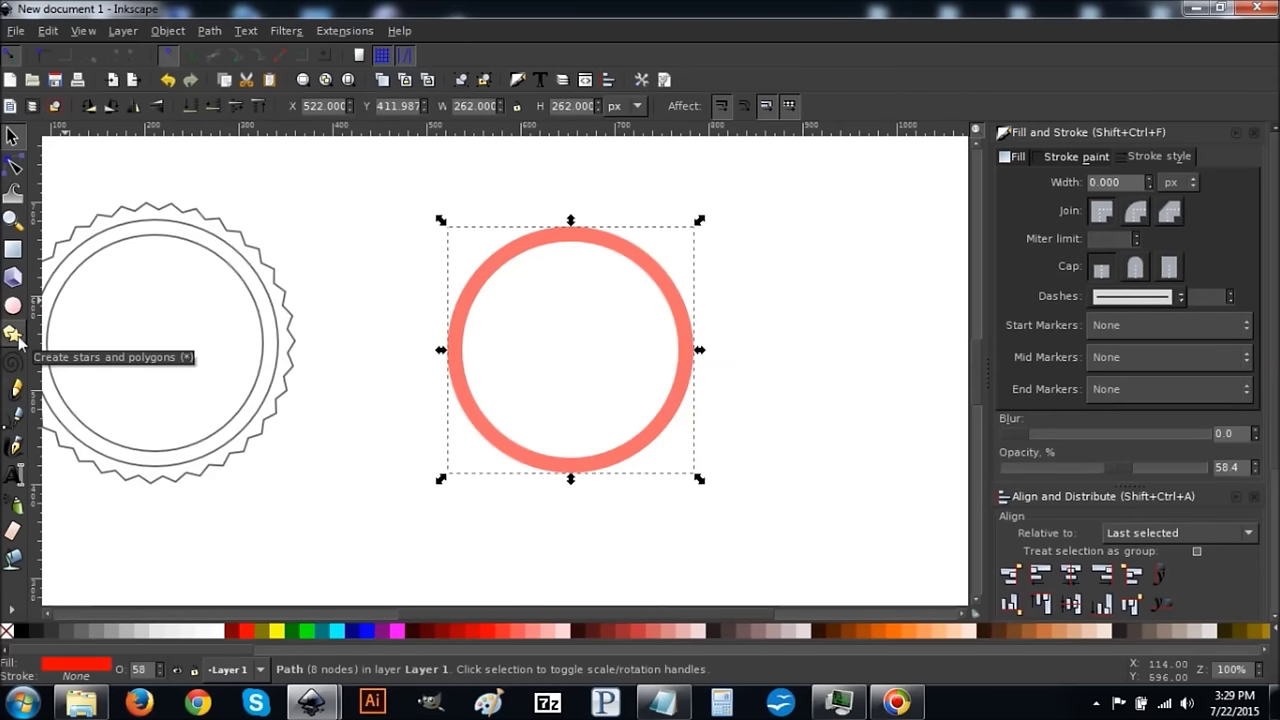
pyautogui.click(14, 335)
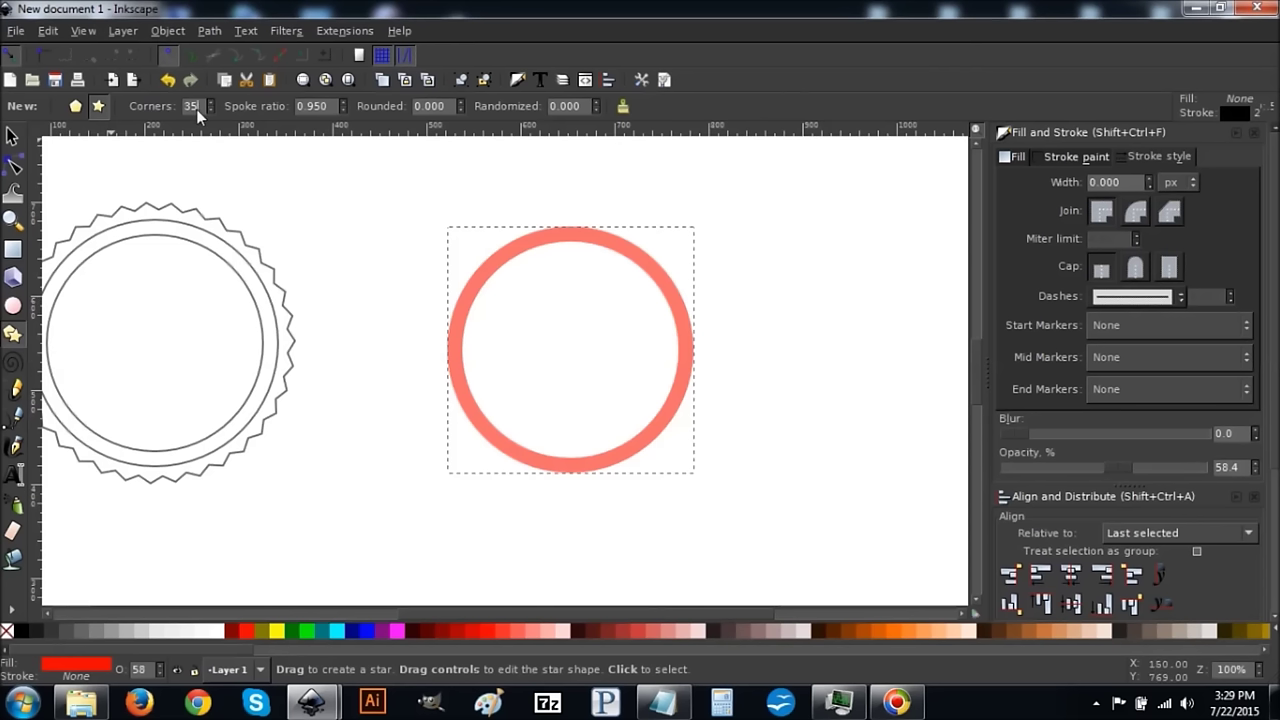
pyautogui.write('100')
pyautogui.click(314, 105)
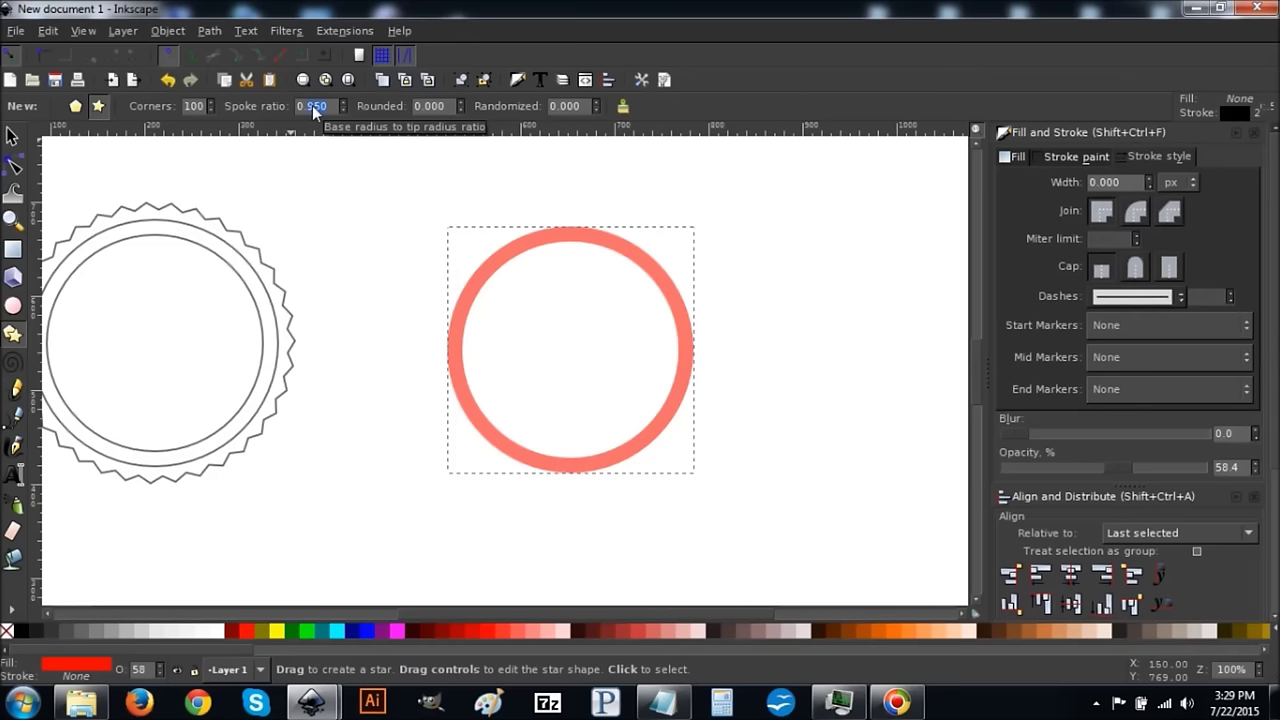
pyautogui.write('0.45')
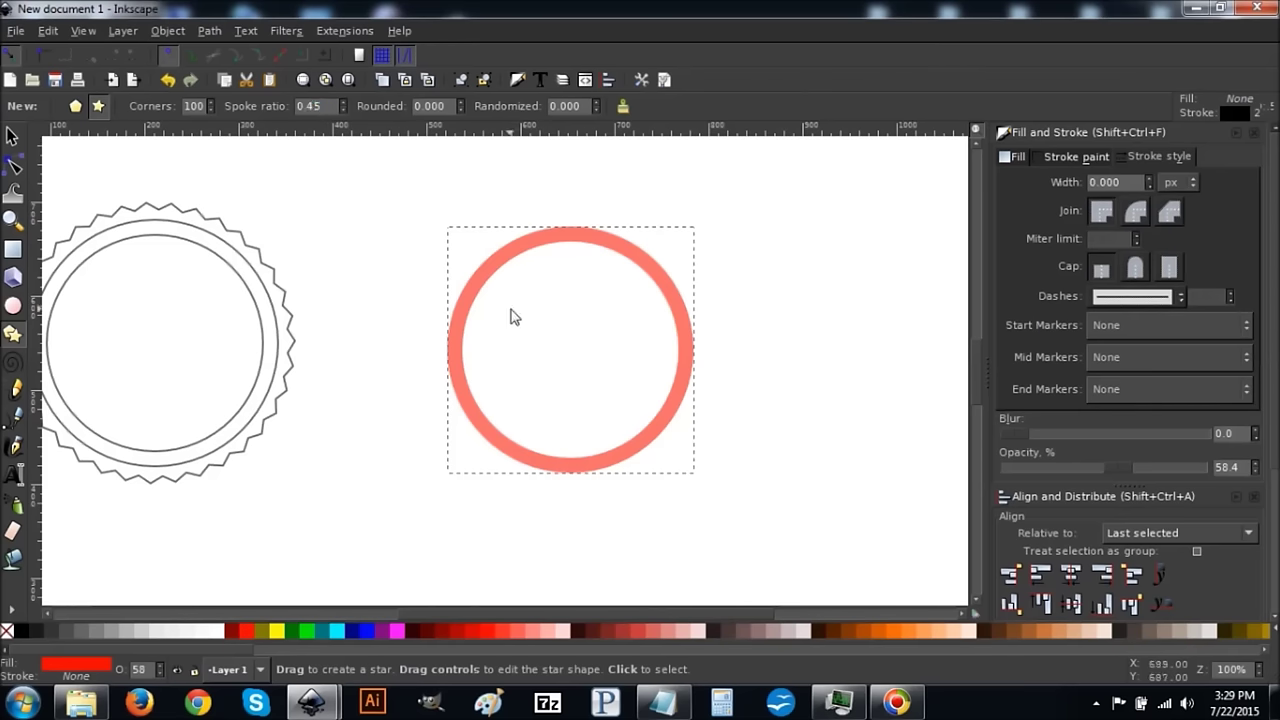
pyautogui.press('Return')
pyautogui.moveTo(577, 352); pyautogui.dragTo(659, 432)
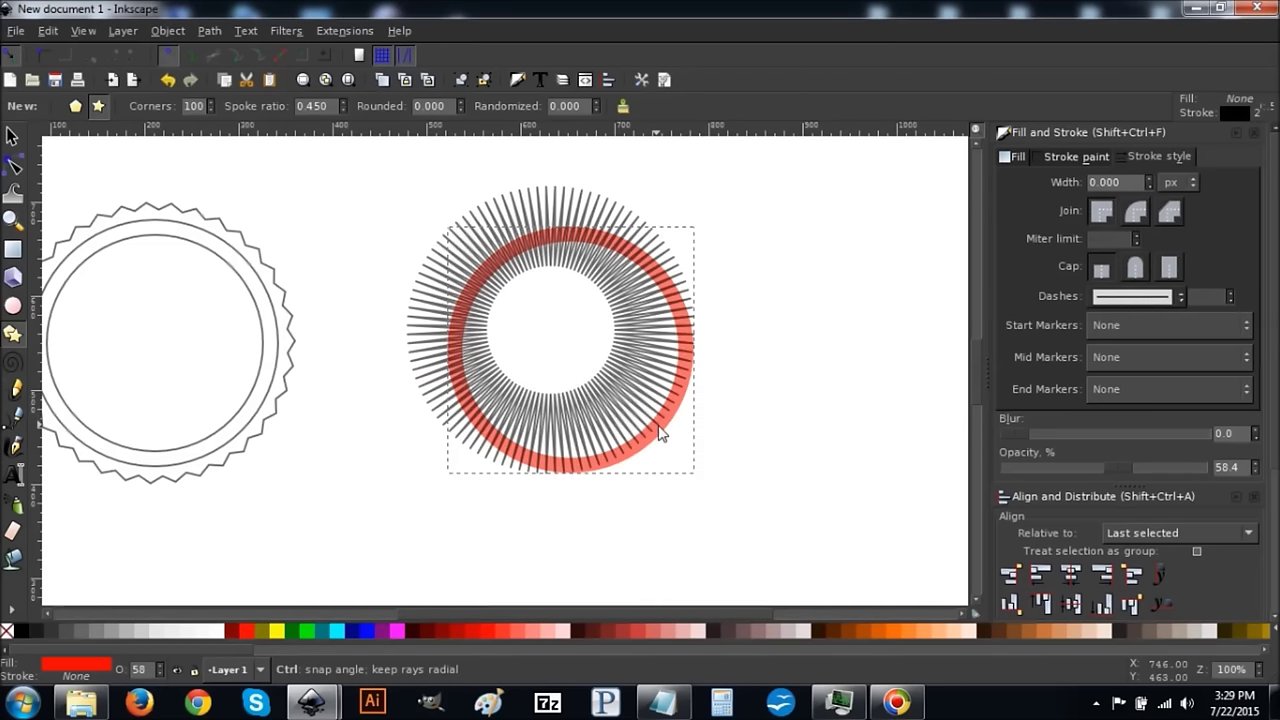
pyautogui.moveTo(659, 432); pyautogui.dragTo(658, 437)
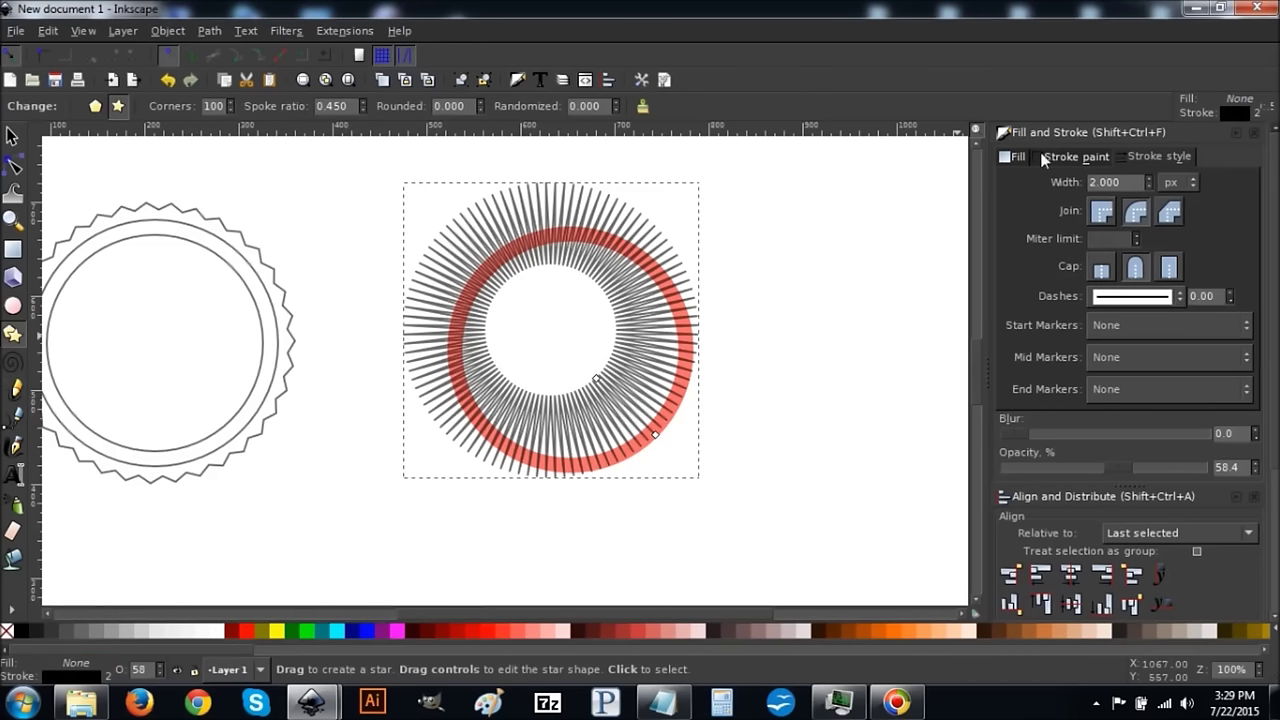
# - Give the 100-corner star a flat black fill and remove its stroke
pyautogui.click(1015, 158)
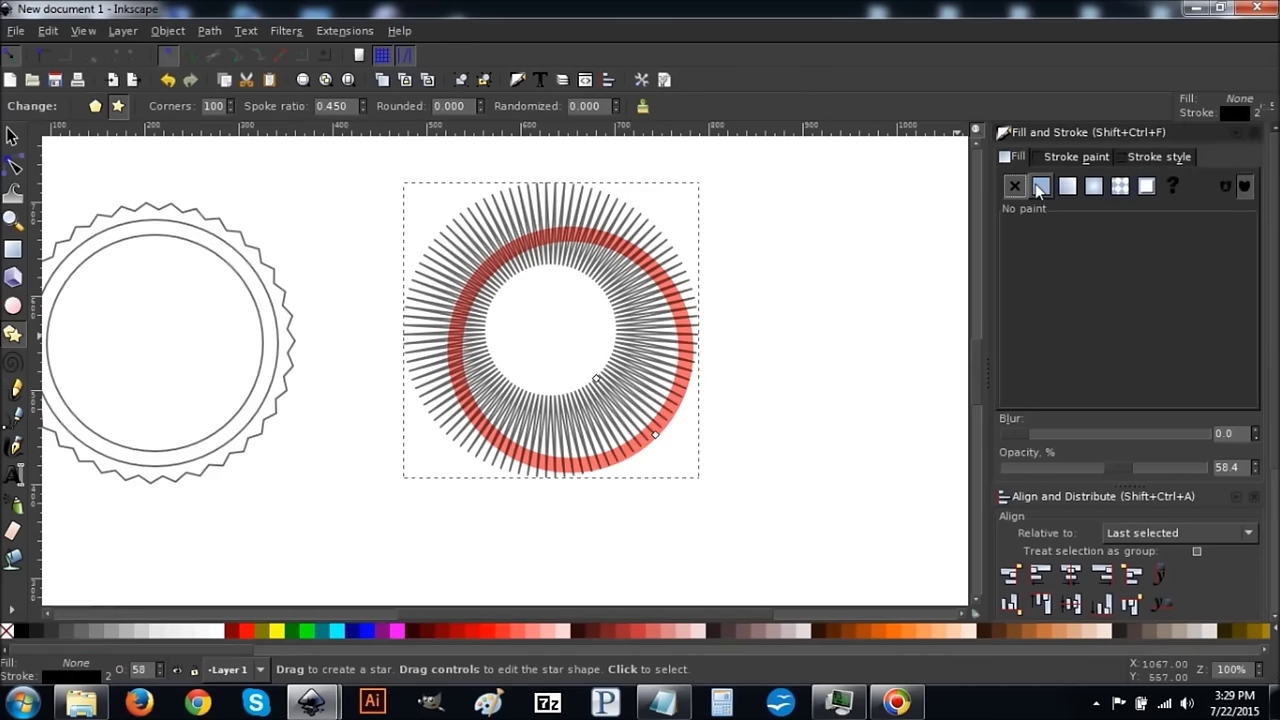
pyautogui.click(1040, 188)
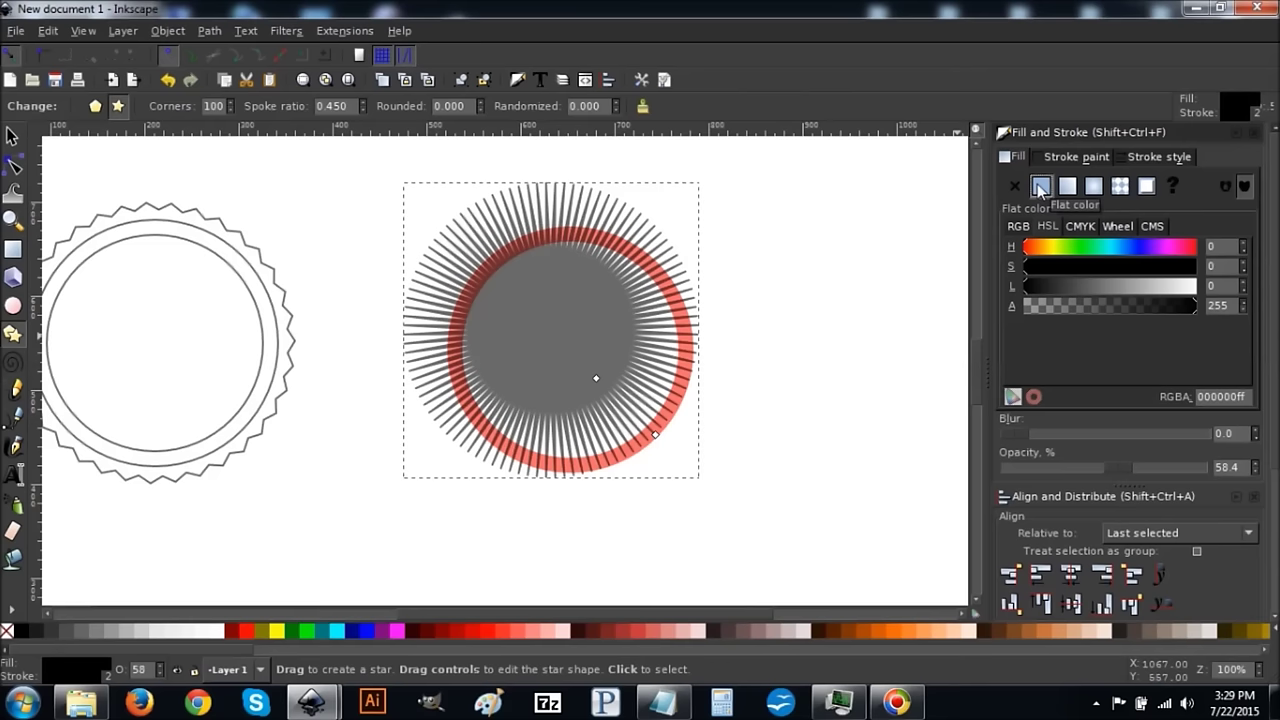
pyautogui.click(1077, 158)
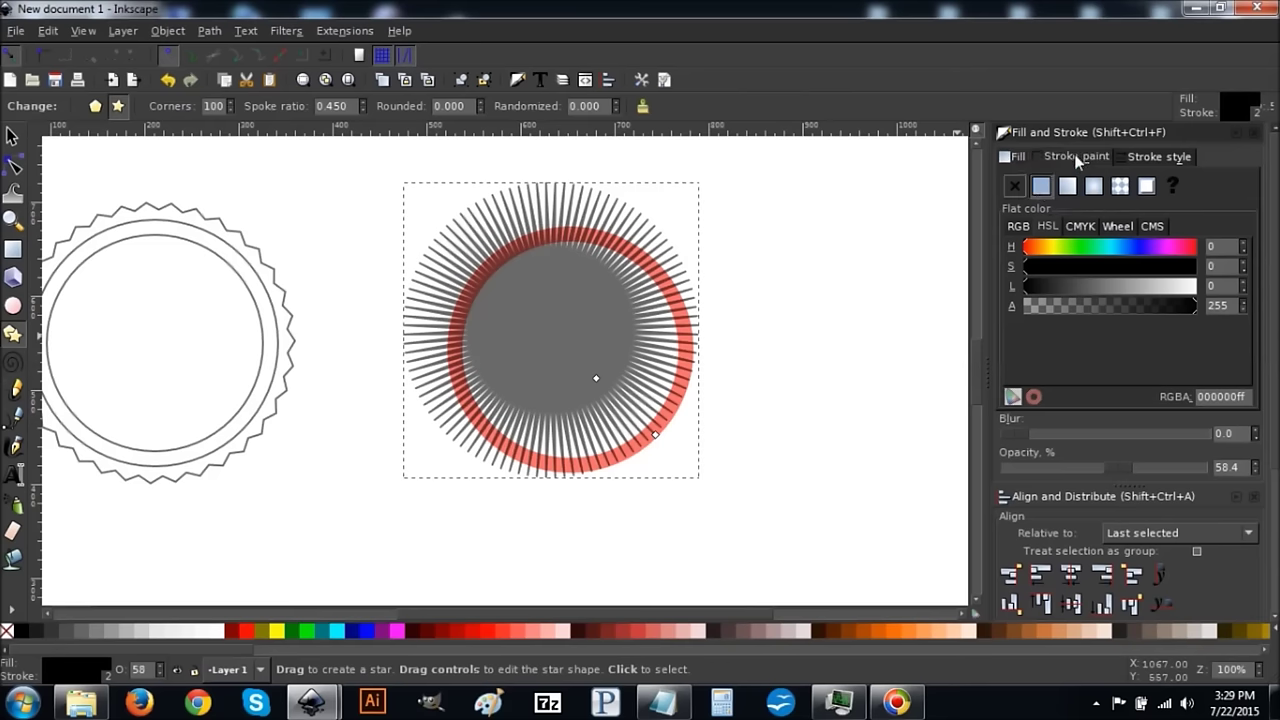
pyautogui.click(1016, 186)
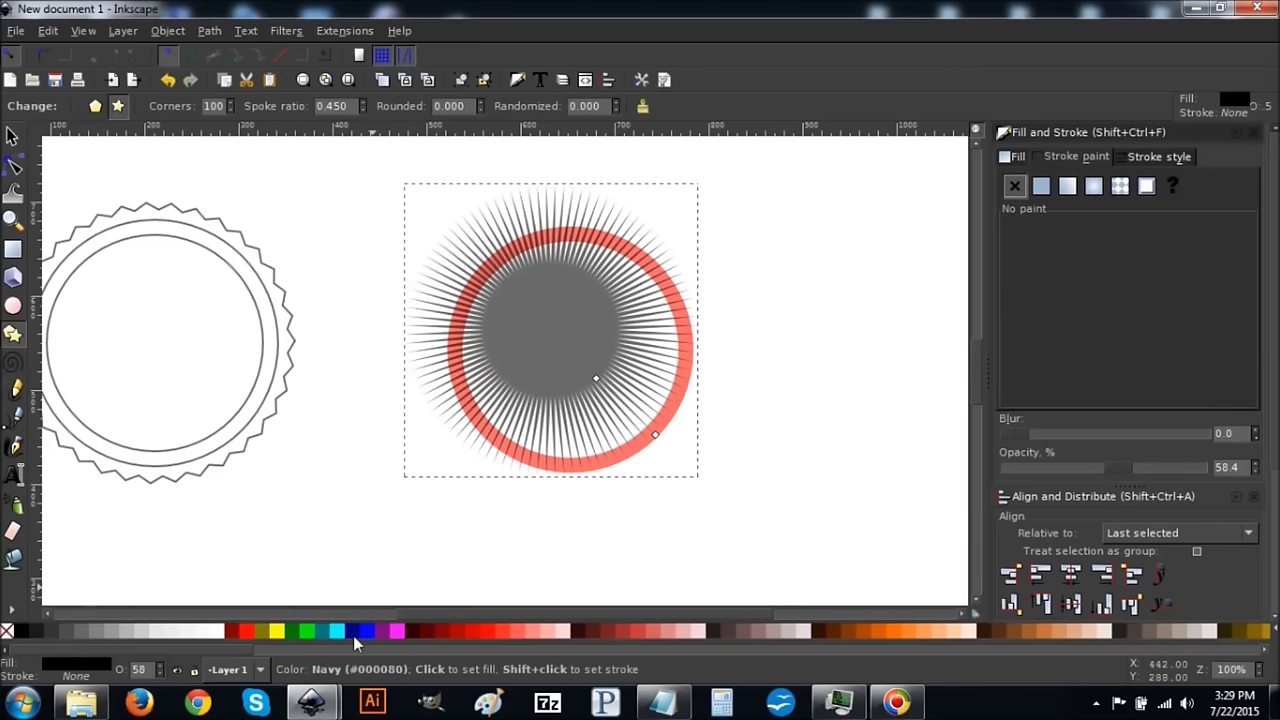
# - Center the red ring copy on the 100-corner star both horizontally and vertically
pyautogui.click(12, 137)
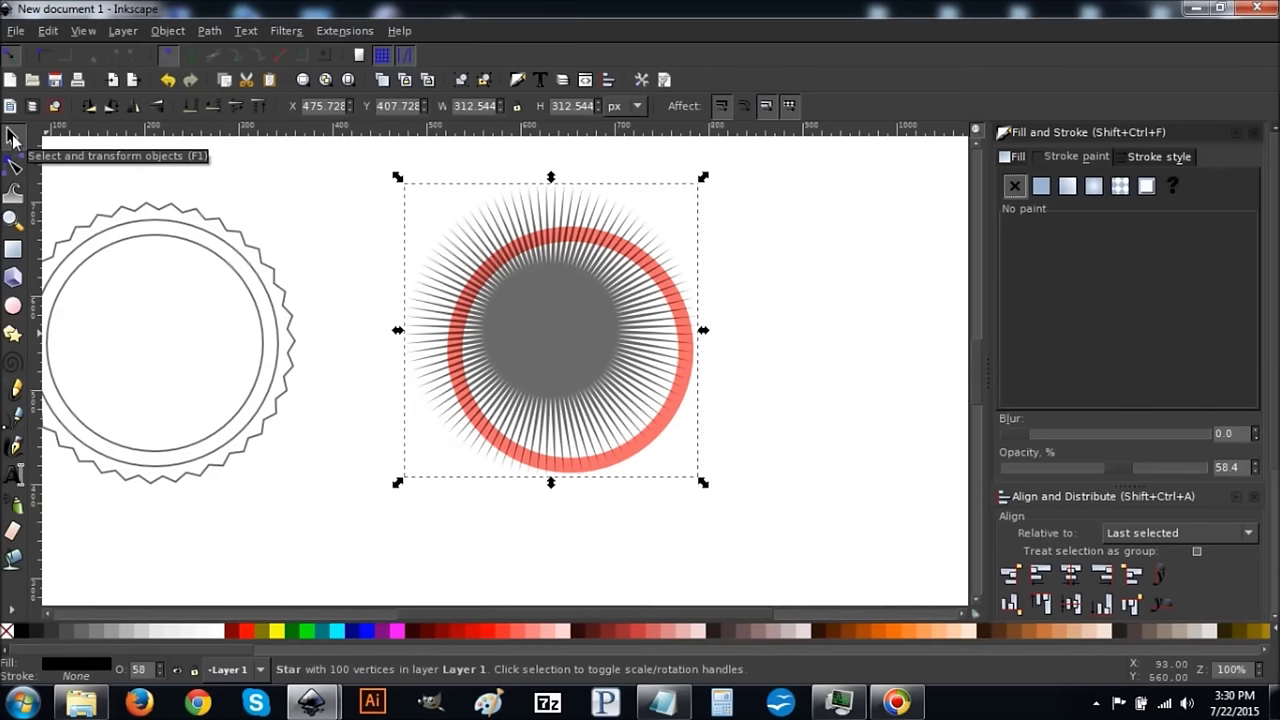
pyautogui.moveTo(862, 568); pyautogui.dragTo(367, 155)
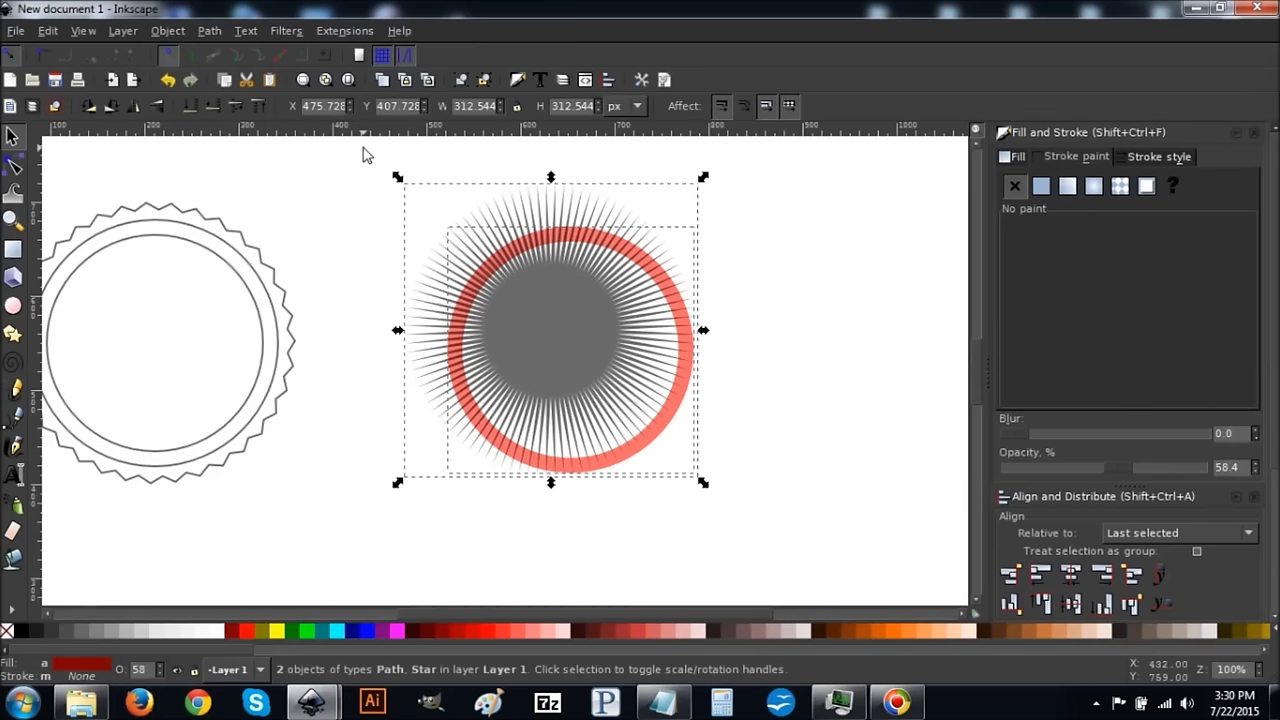
pyautogui.scroll(-5, 1130, 400)
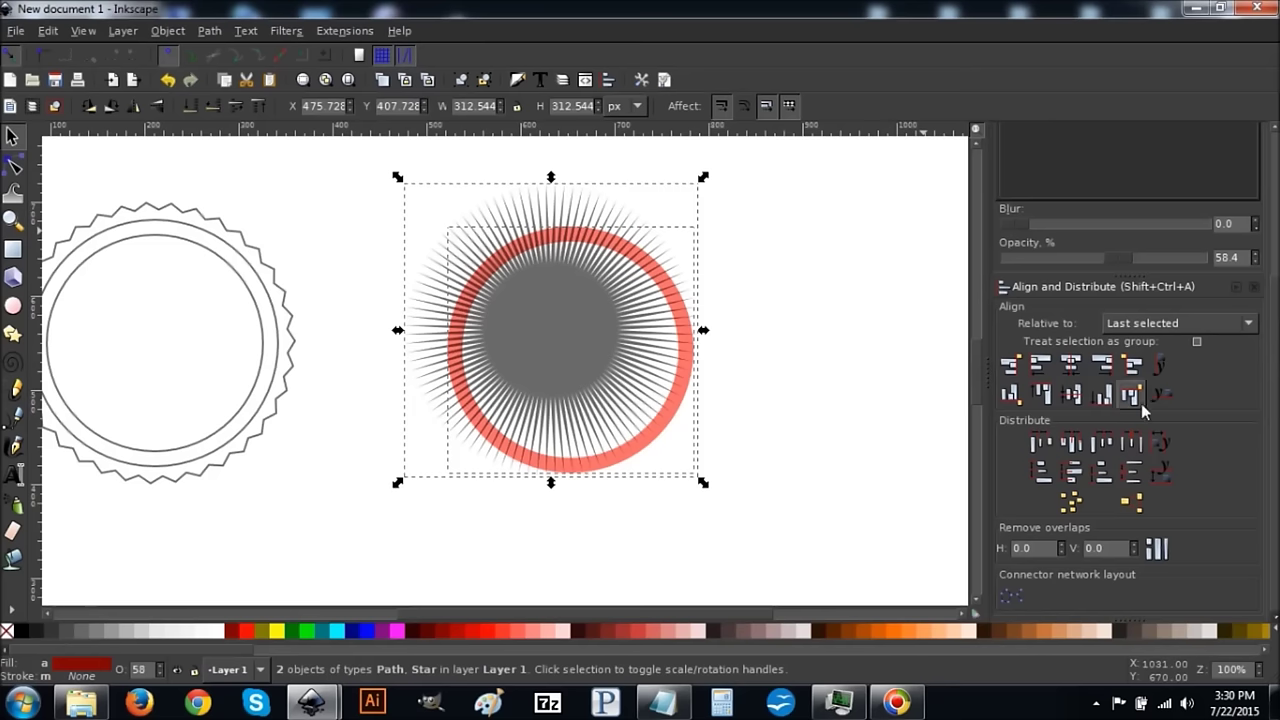
pyautogui.click(1072, 366)
pyautogui.click(1070, 395)
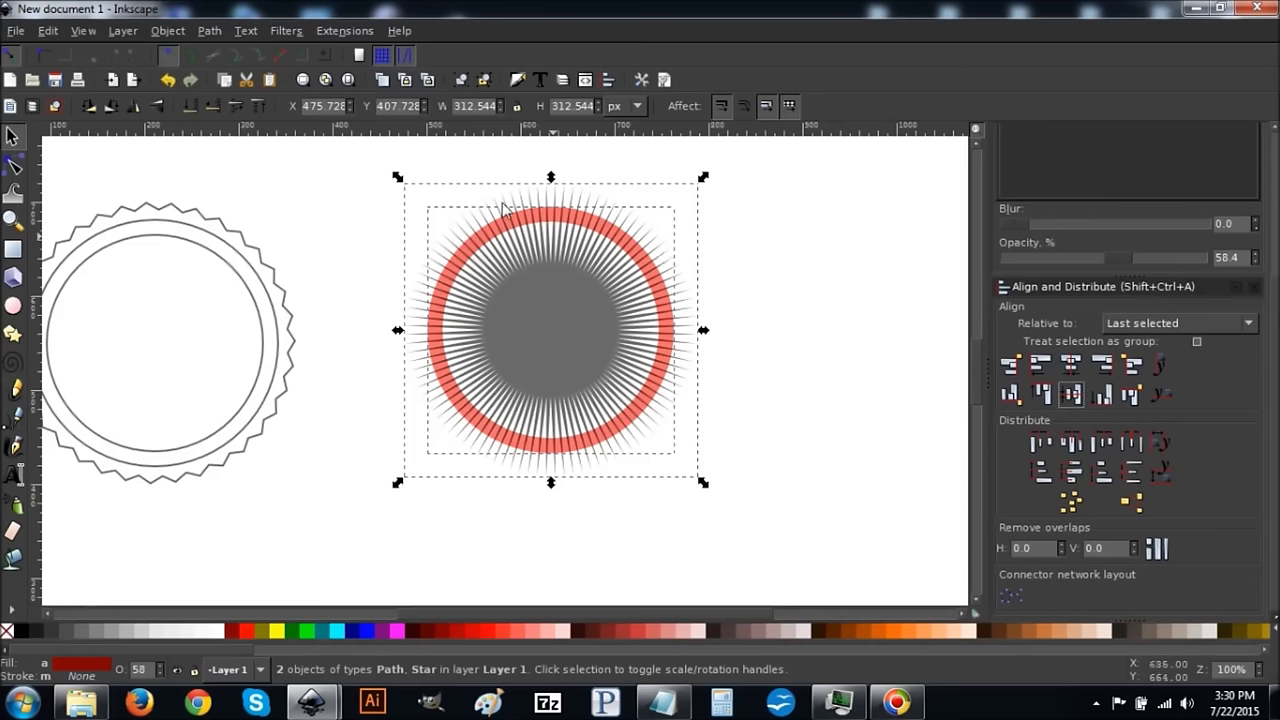
# - Intersect the star with the red ring copy and fill the resulting ring of tick marks black
pyautogui.click(209, 30)
pyautogui.click(238, 168)
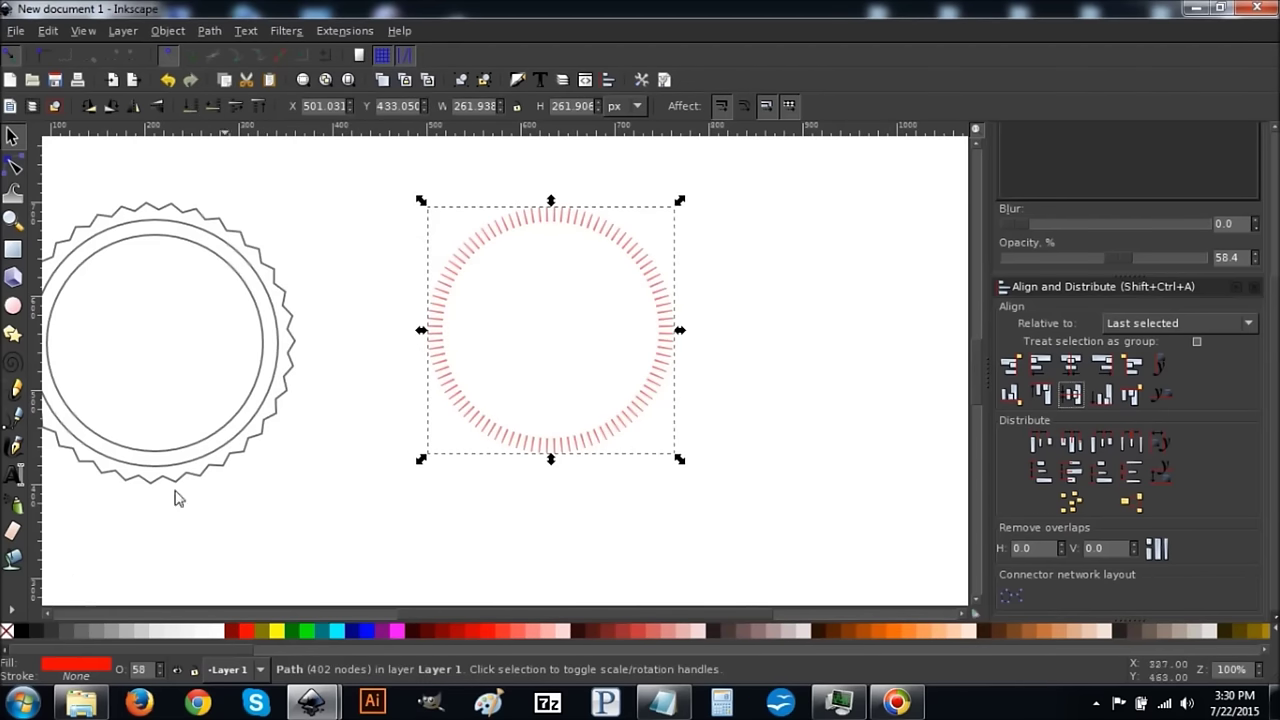
pyautogui.click(26, 632)
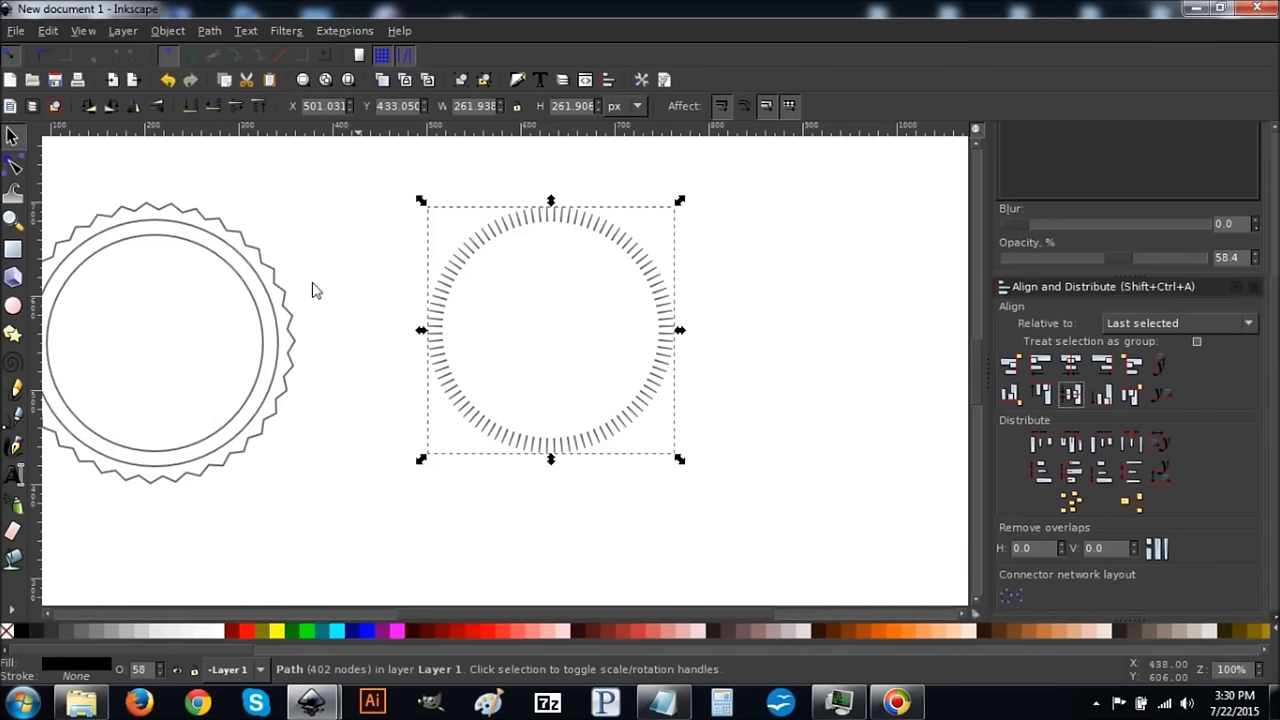
# - Center the ring of tick marks on the badge's outlined ring along both axes
pyautogui.keyDown('shift'); pyautogui.click(193, 248); pyautogui.keyUp('shift')
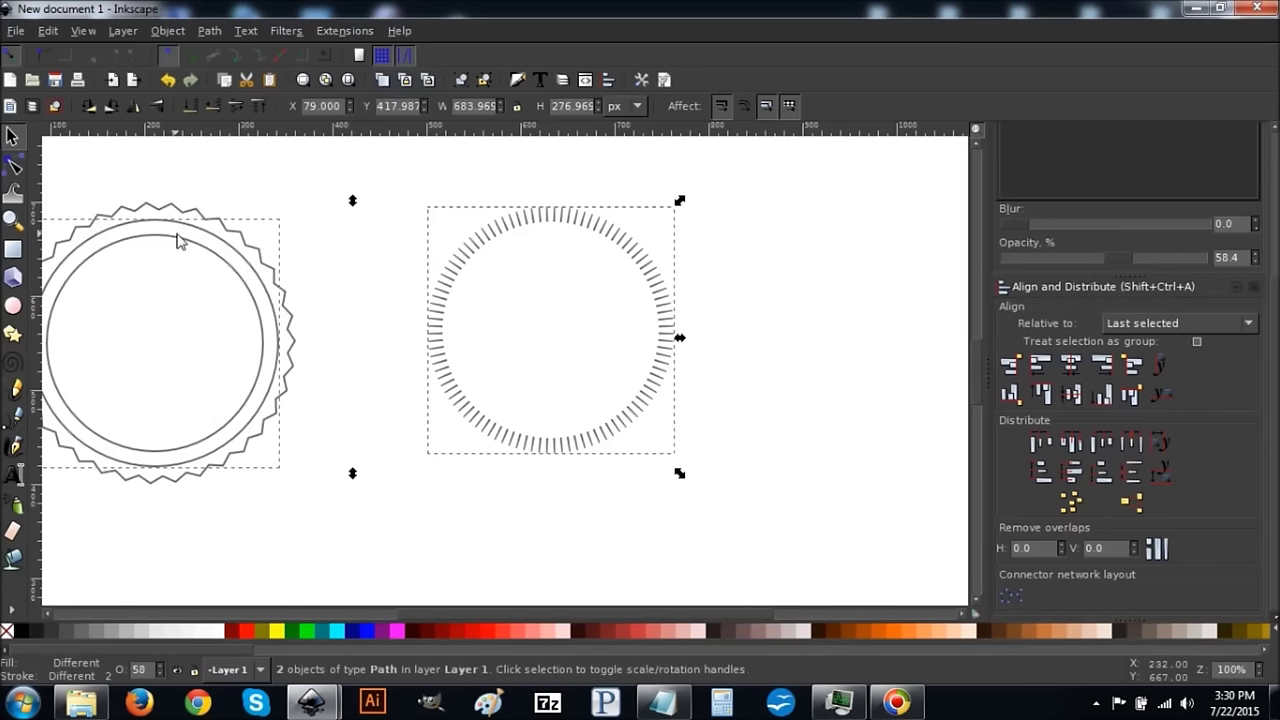
pyautogui.click(1071, 366)
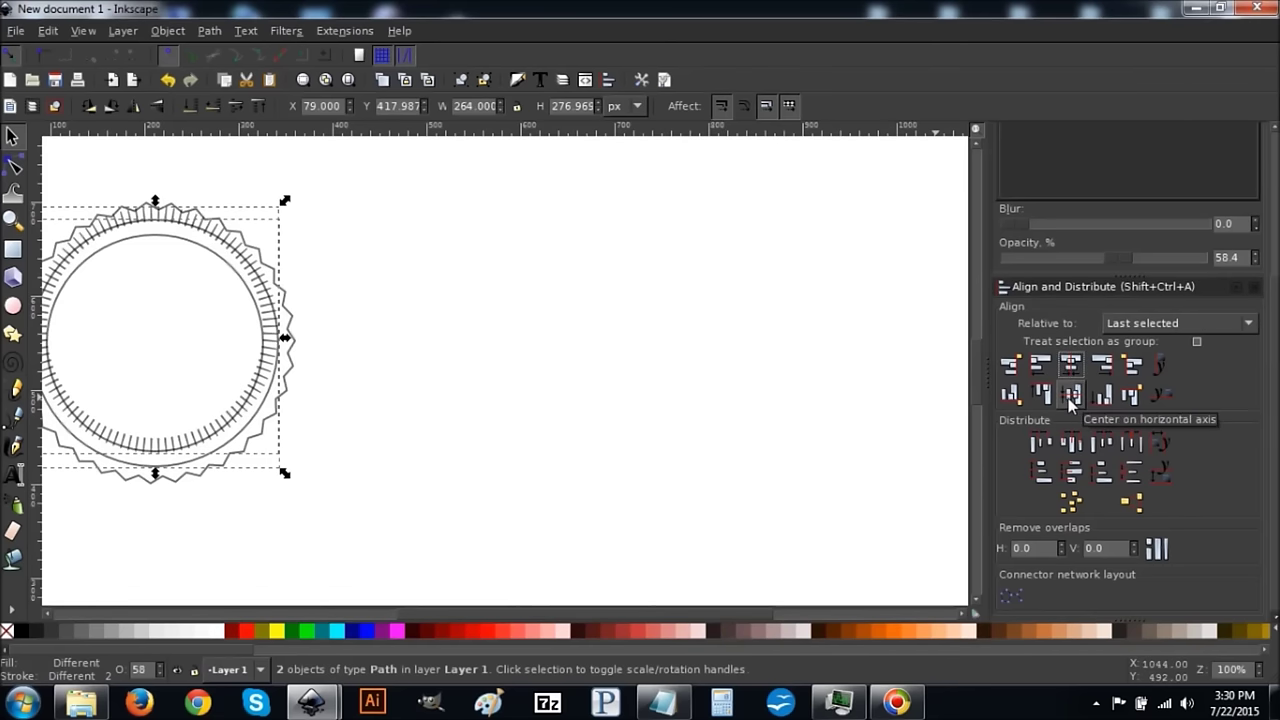
pyautogui.click(1071, 396)
pyautogui.click(480, 564)
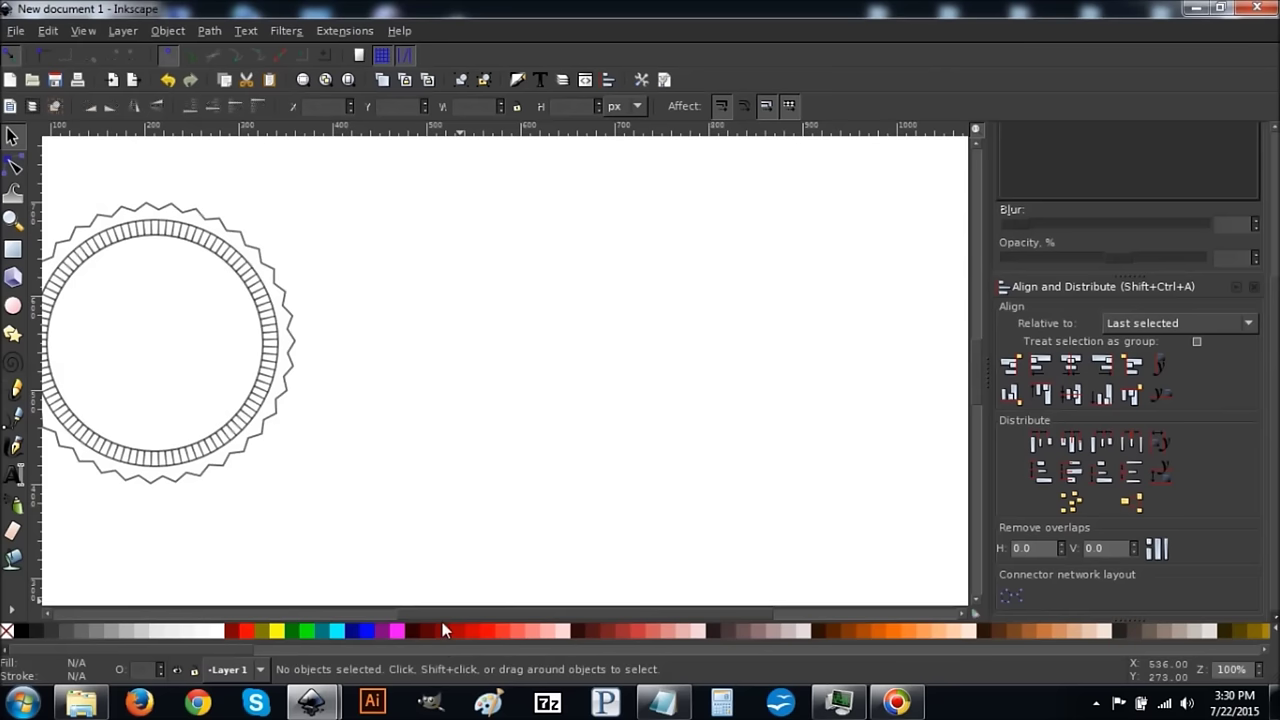
# - Draw a black-filled circle about 189 px in diameter inside the badge
pyautogui.moveTo(440, 613); pyautogui.dragTo(351, 608)
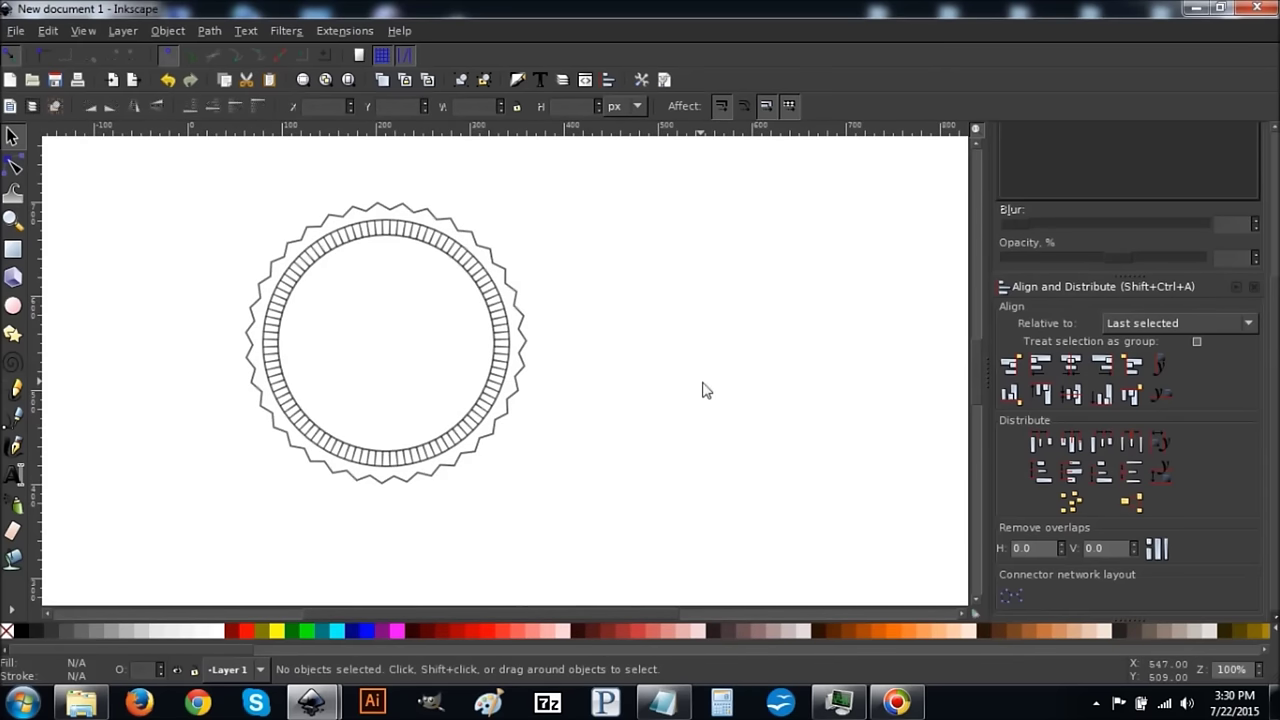
pyautogui.click(12, 307)
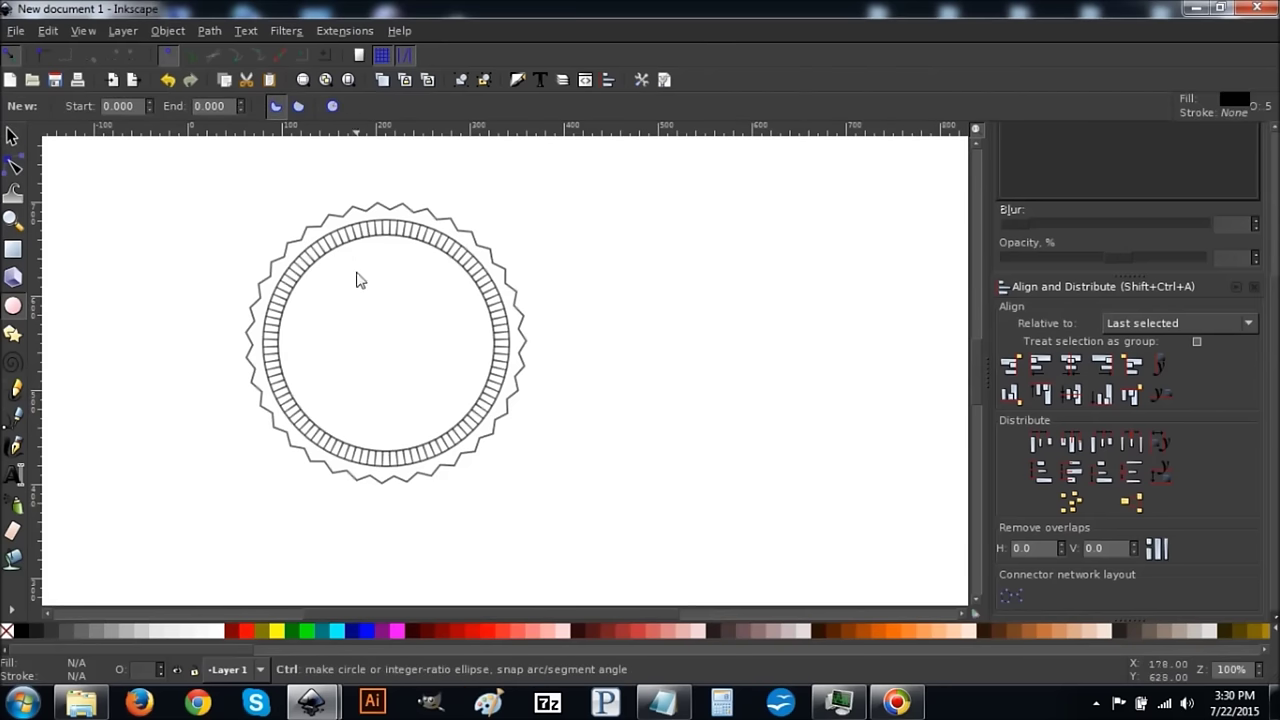
pyautogui.moveTo(322, 268)
pyautogui.mouseDown()
pyautogui.moveTo(452, 398)
pyautogui.moveTo(593, 477)
pyautogui.moveTo(529, 451)
pyautogui.moveTo(546, 480)
pyautogui.moveTo(496, 441)
pyautogui.mouseUp()
pyautogui.click(12, 136)
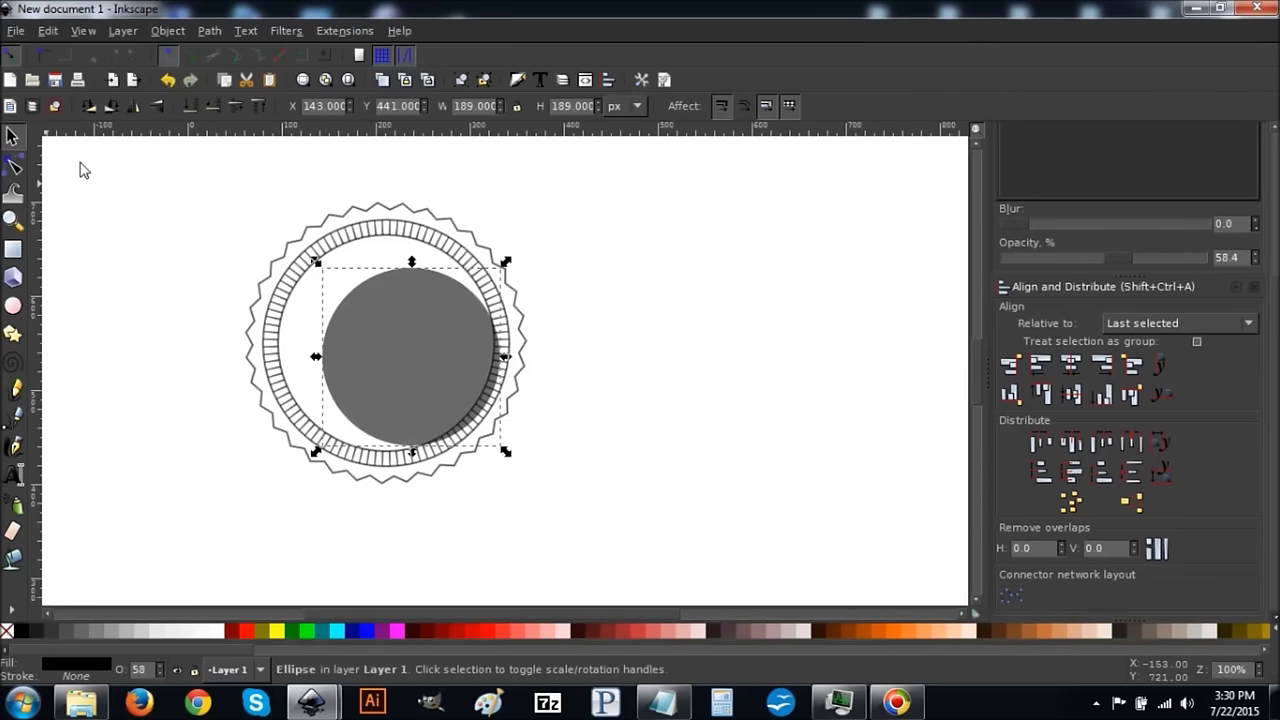
# - Center the black circle on the ring of tick marks, then enlarge it about its center to about 213 px in diameter
pyautogui.keyDown('shift'); pyautogui.click(372, 248); pyautogui.keyUp('shift')
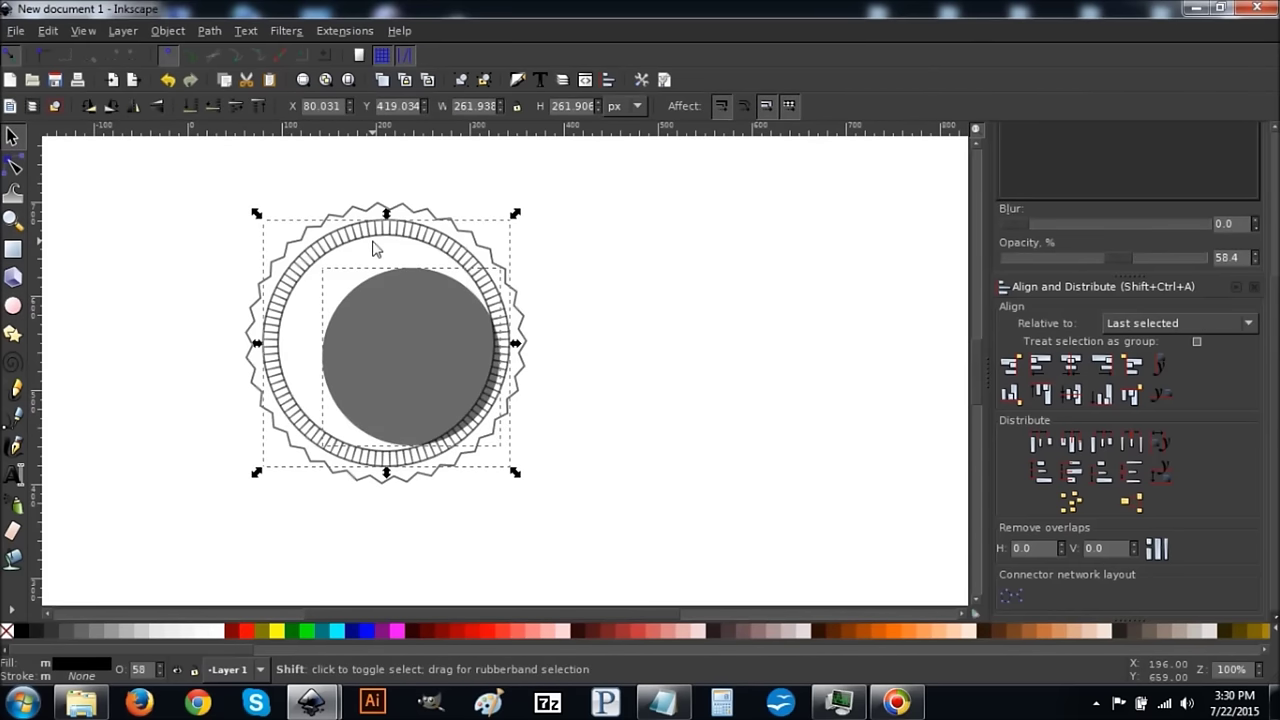
pyautogui.click(1070, 366)
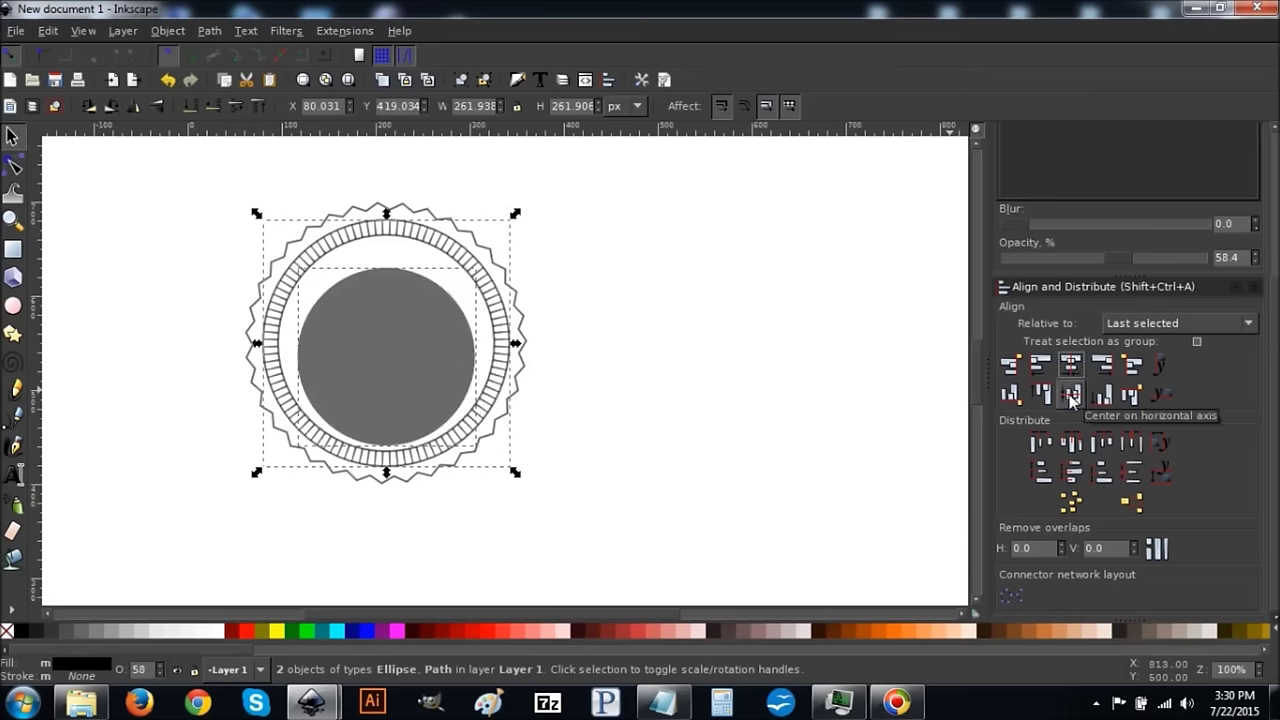
pyautogui.click(1070, 395)
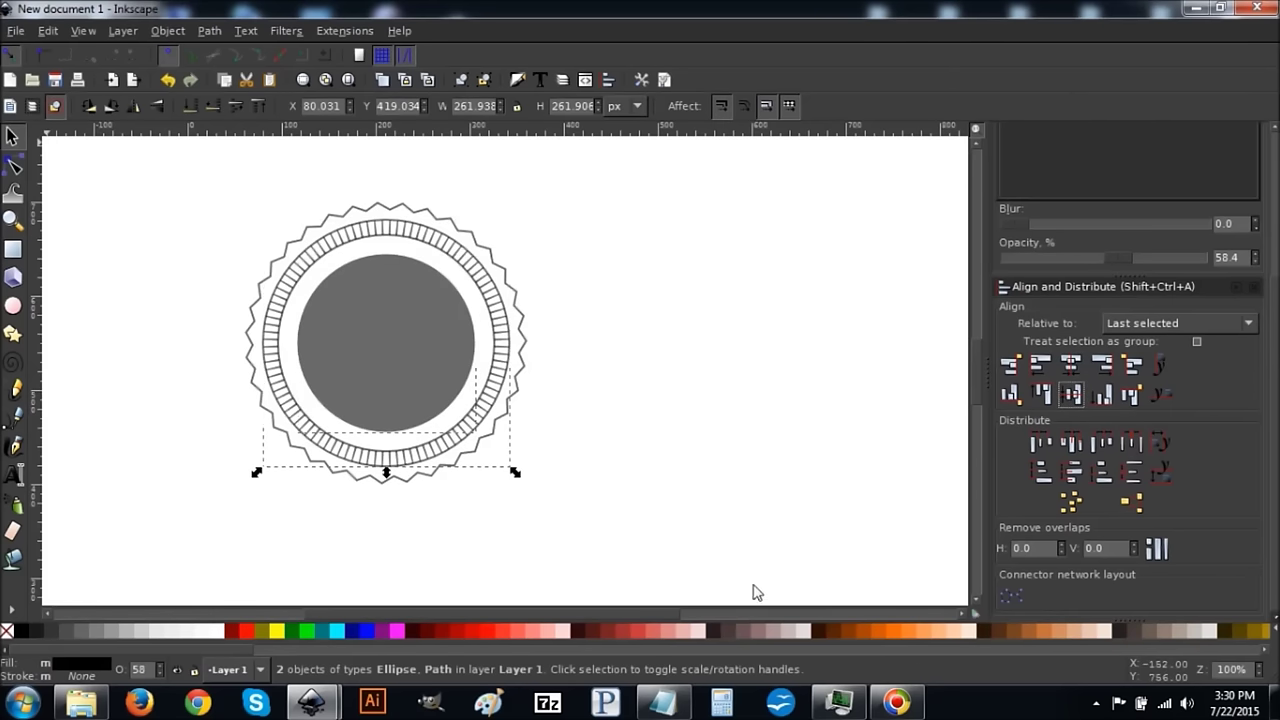
pyautogui.click(770, 588)
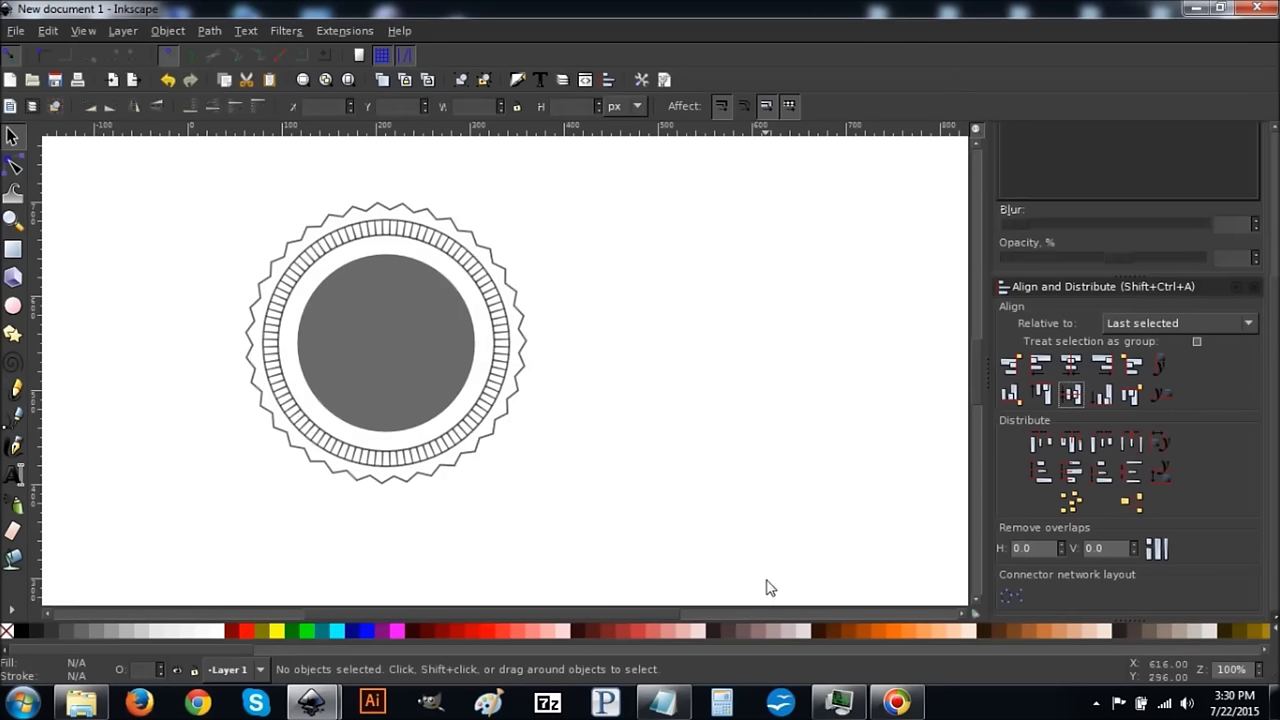
pyautogui.click(386, 306)
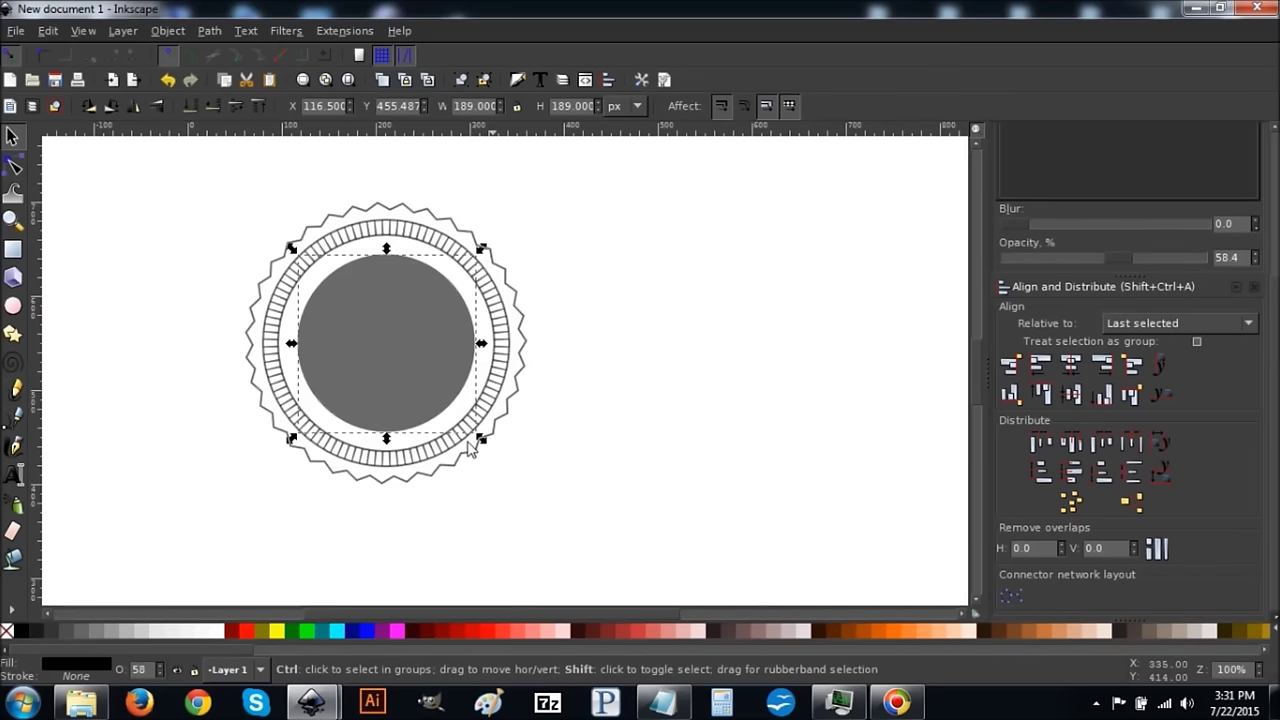
pyautogui.moveTo(481, 440); pyautogui.dragTo(494, 467)
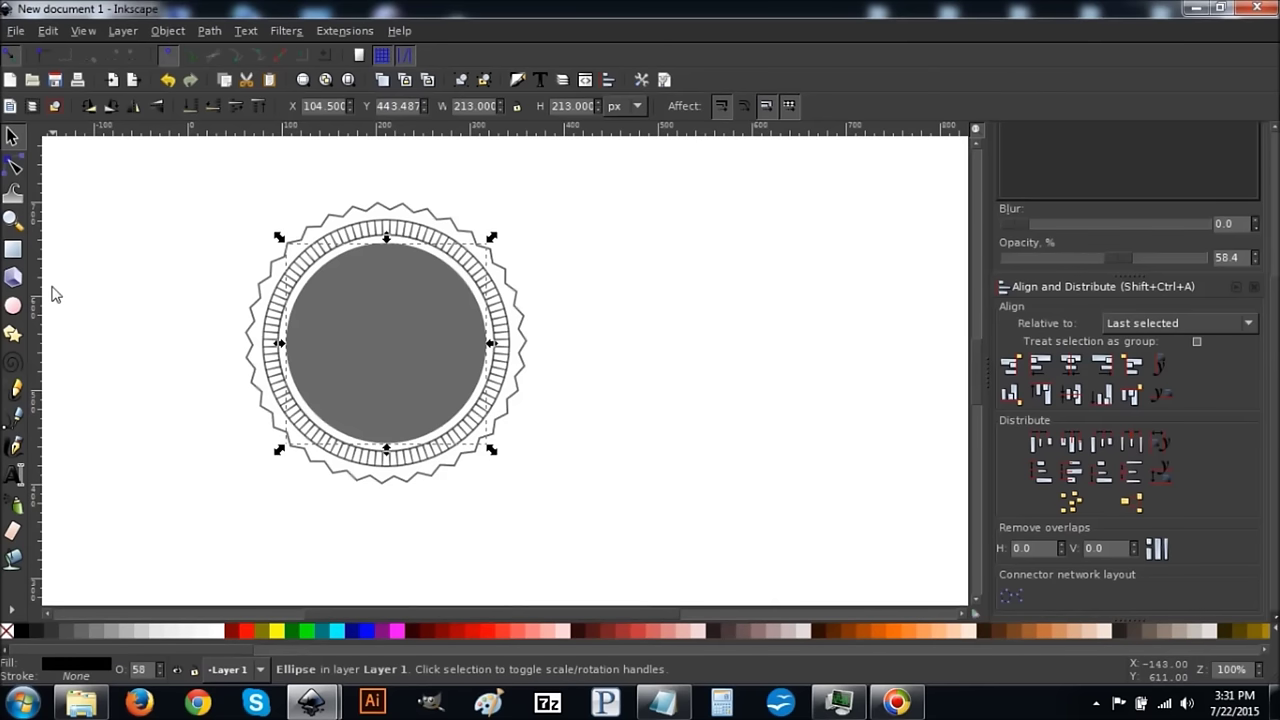
# - Draw a straight vertical line about 377 px long in the empty area to the right of the badge
pyautogui.click(15, 421)
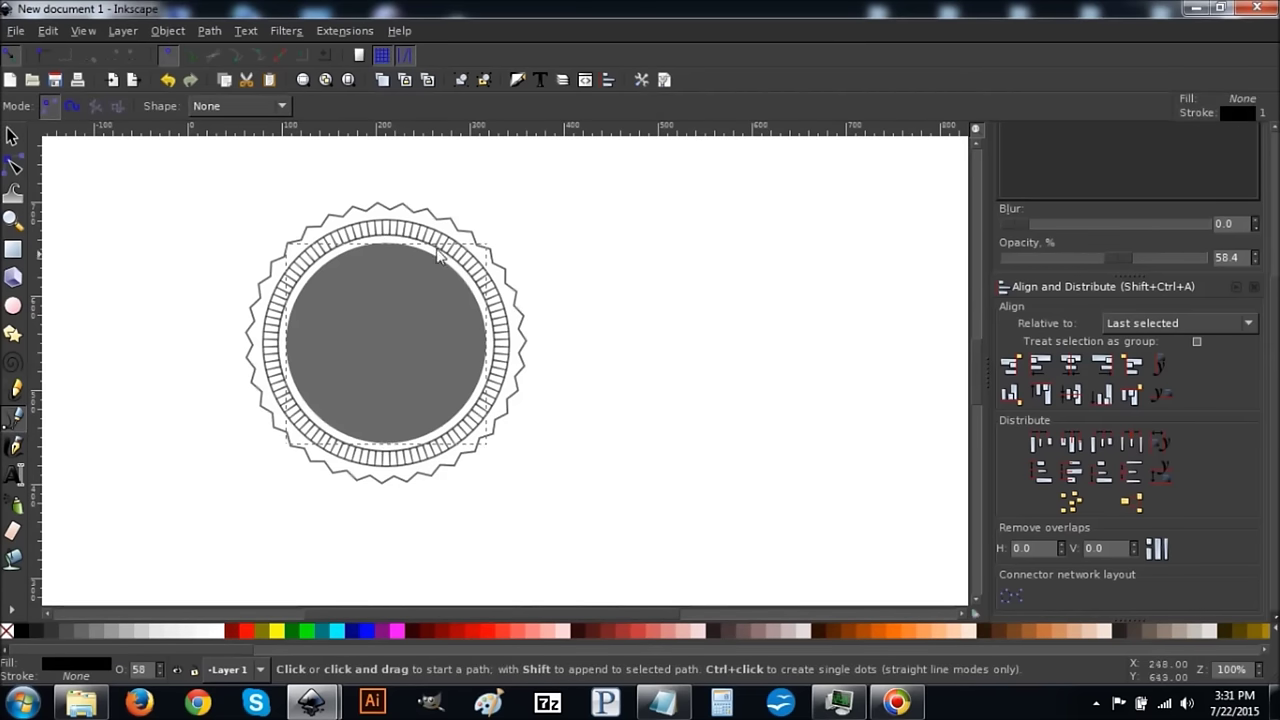
pyautogui.scroll(2, 455, 251)
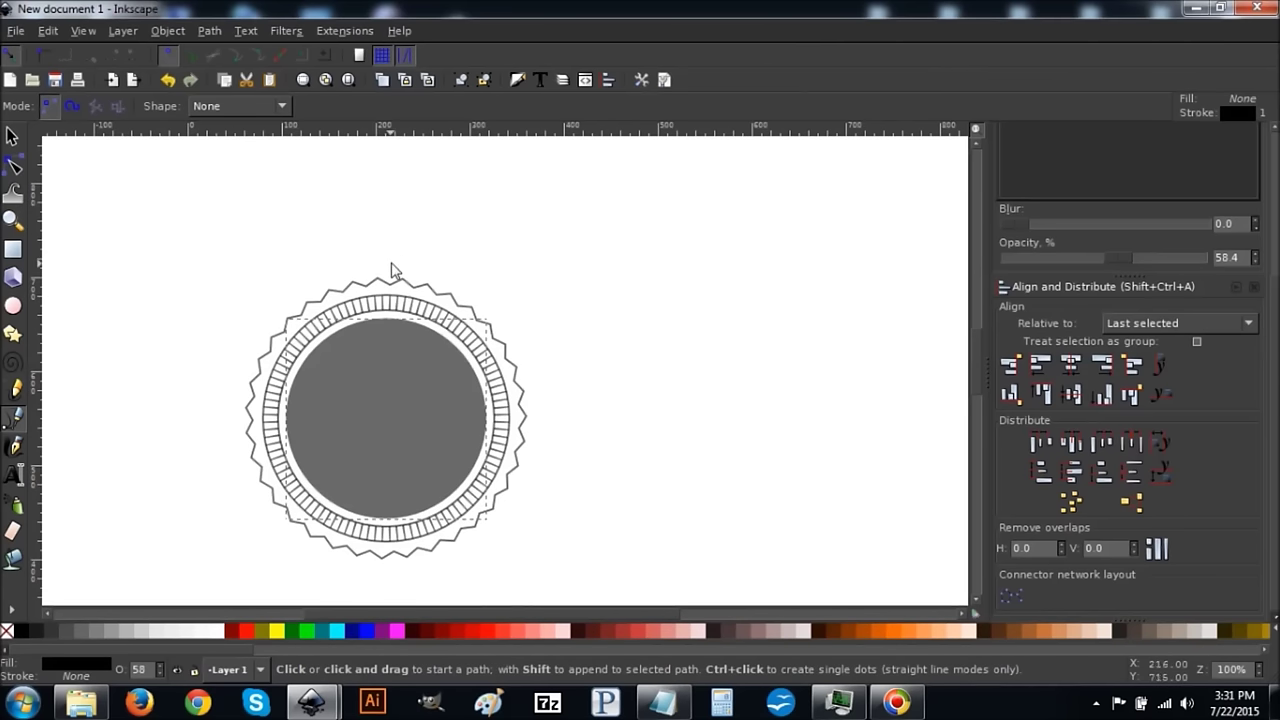
pyautogui.click(734, 246)
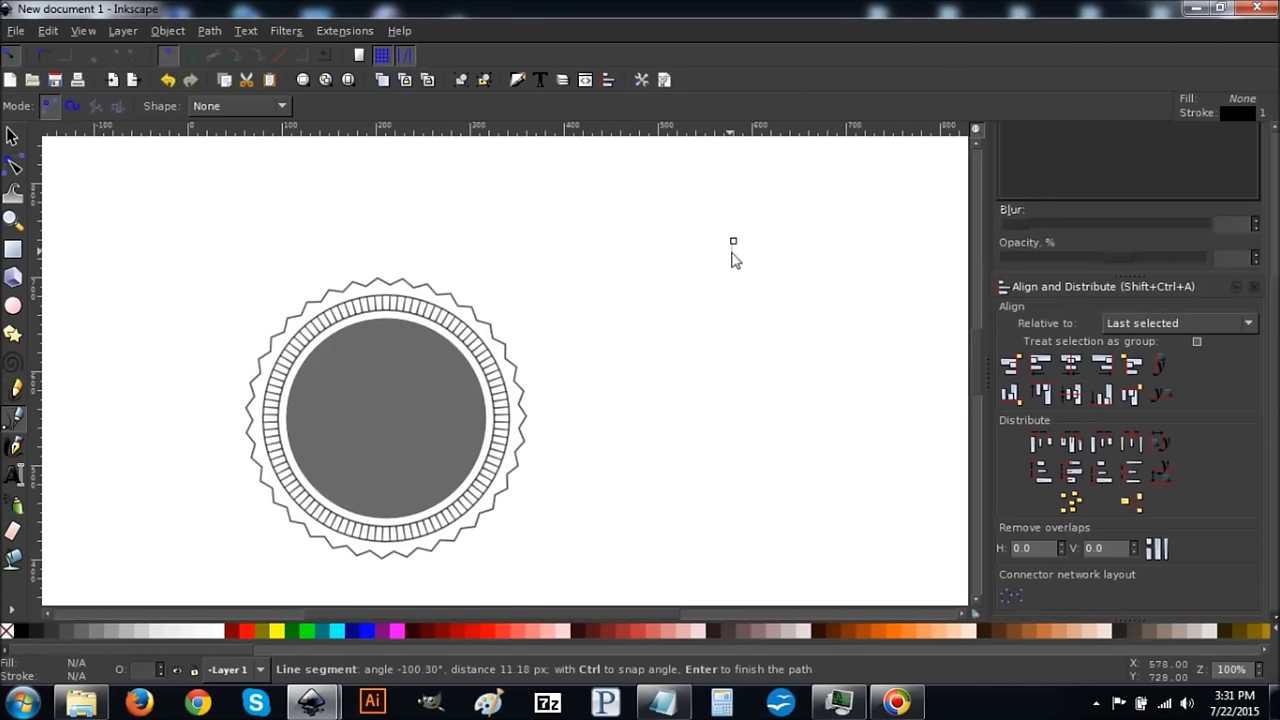
pyautogui.scroll(-1, 738, 272)
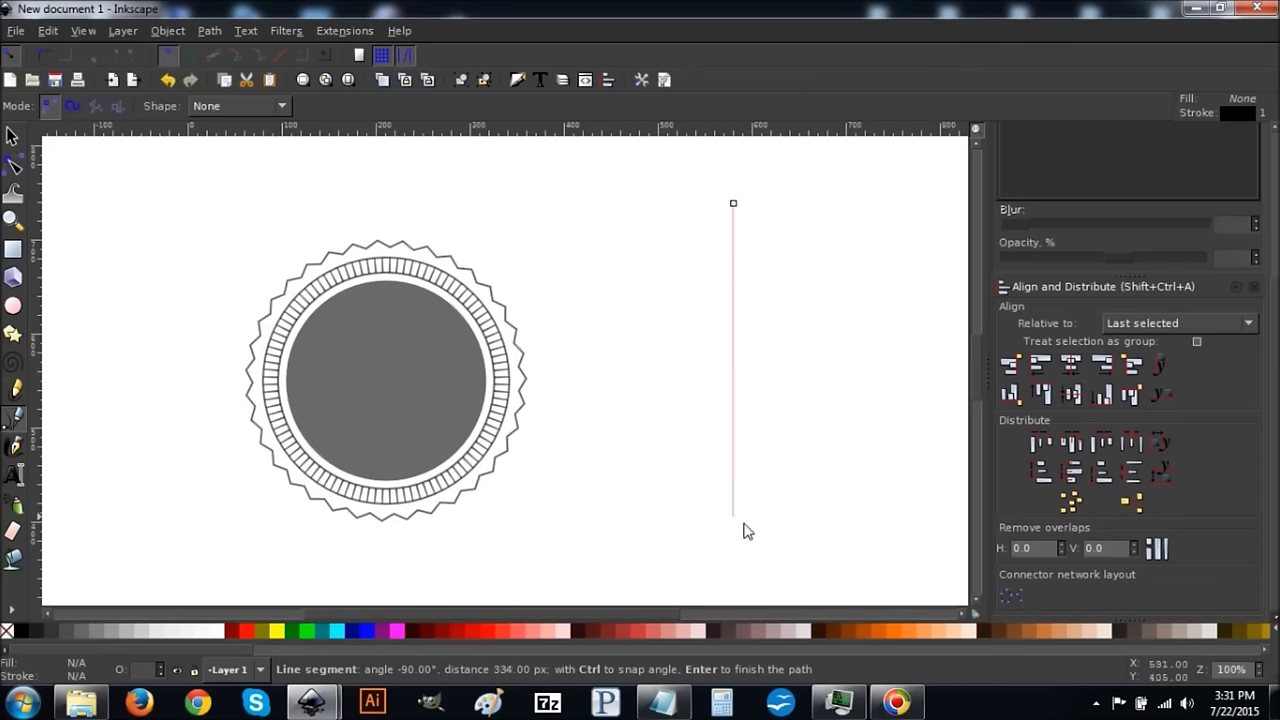
pyautogui.click(738, 558)
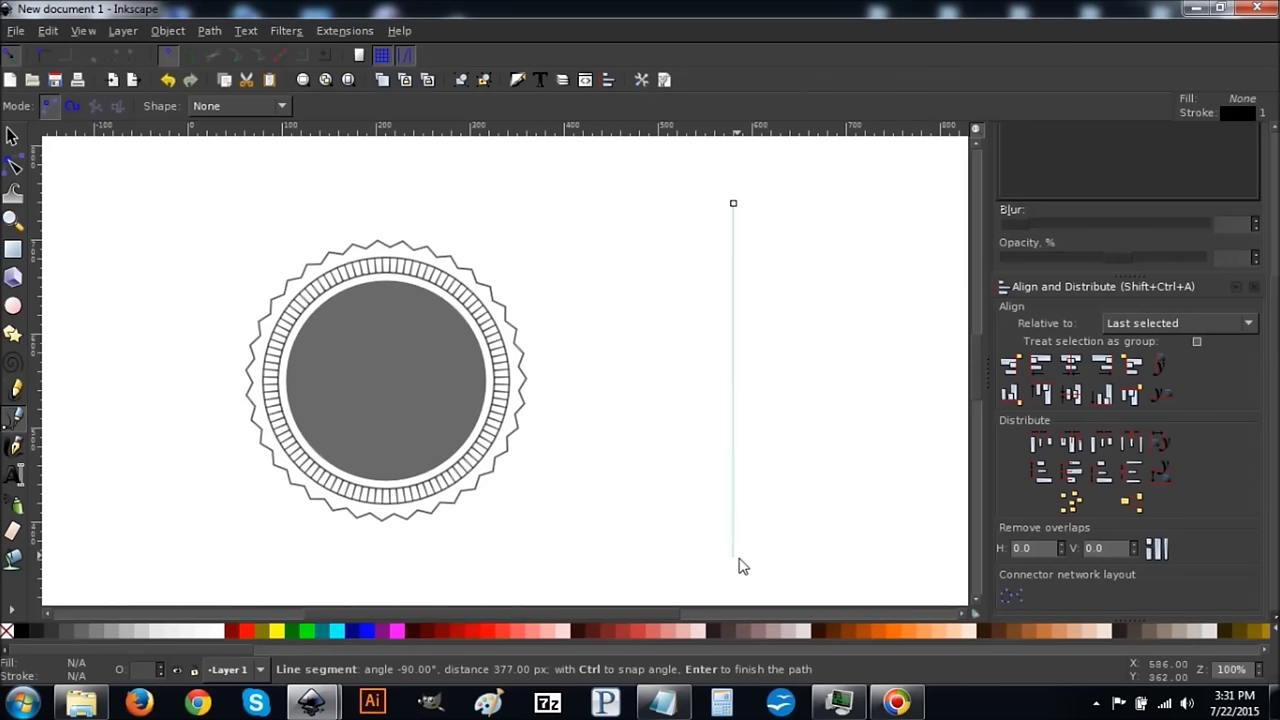
pyautogui.press('Return')
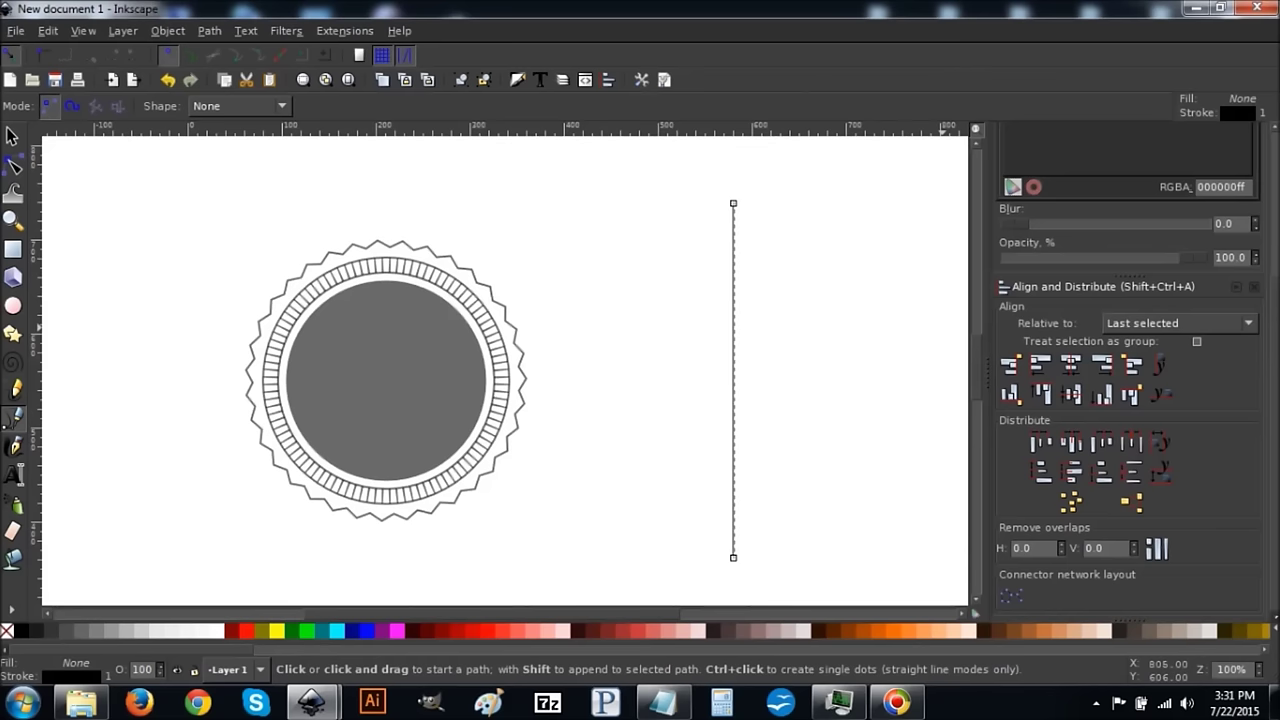
# - Set the vertical line's stroke width to 2 px and convert its stroke to a path
pyautogui.scroll(5, 1182, 240)
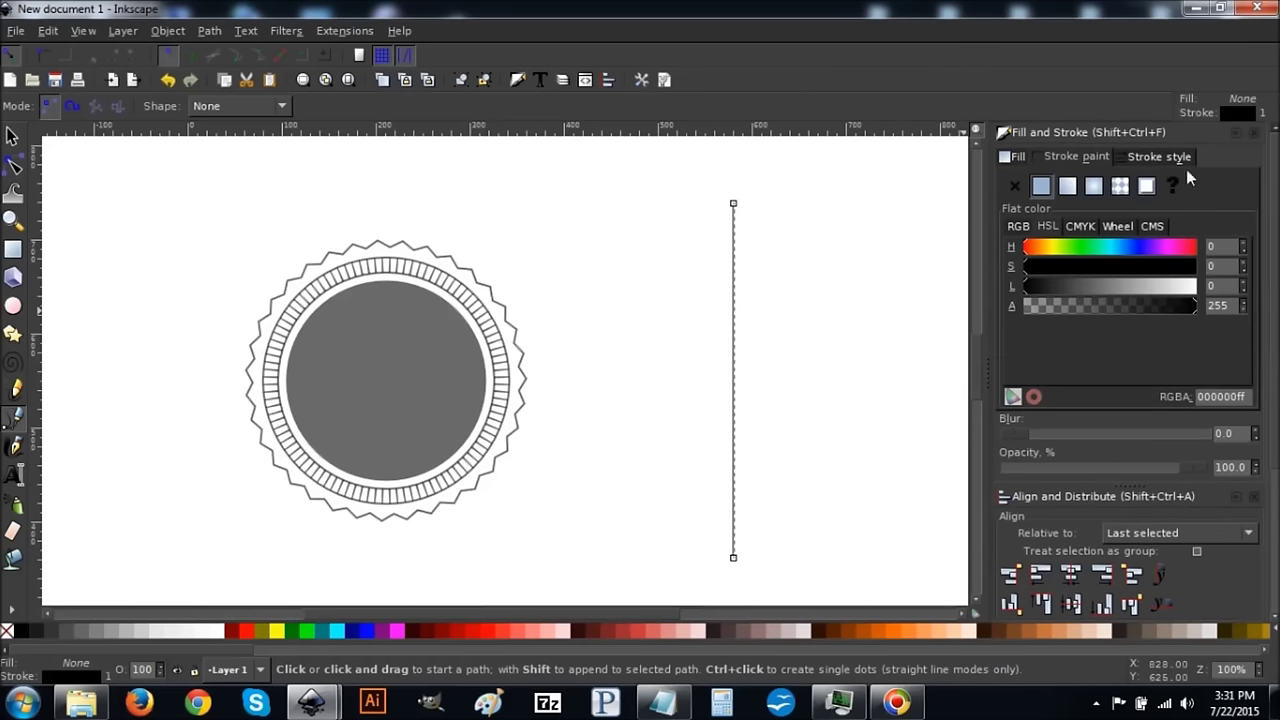
pyautogui.click(1155, 157)
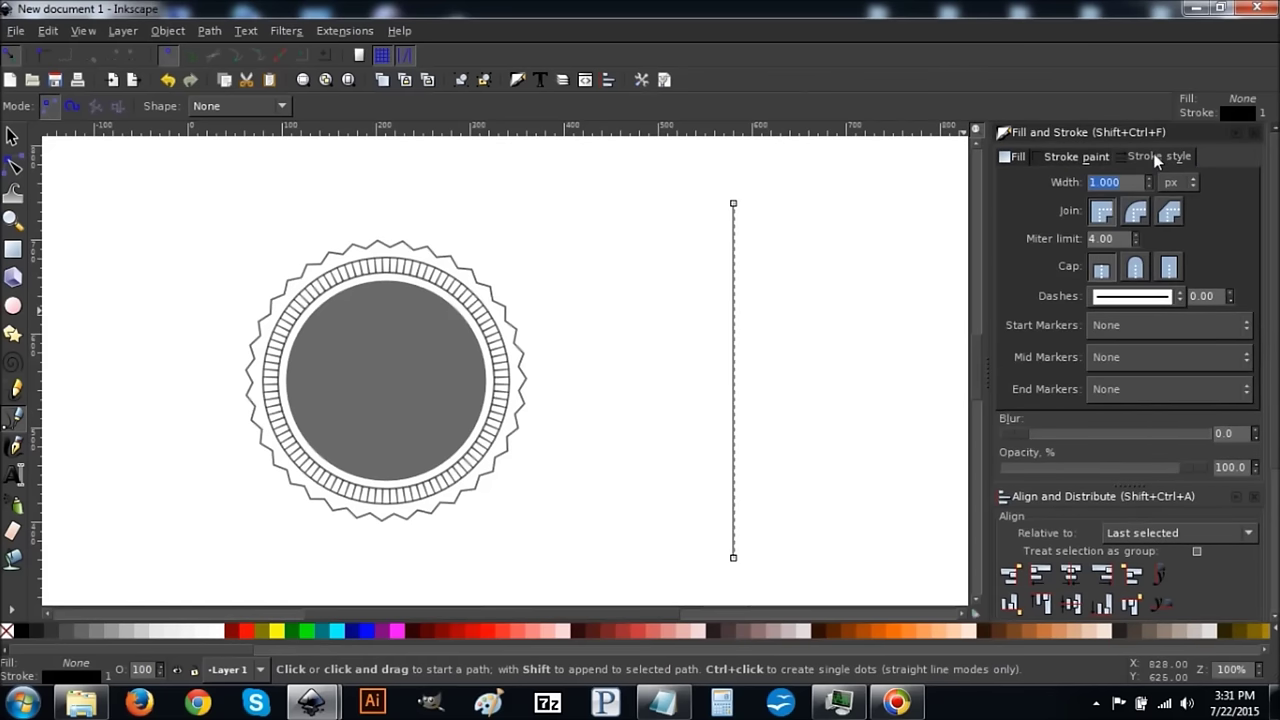
pyautogui.write('2')
pyautogui.press('Return')
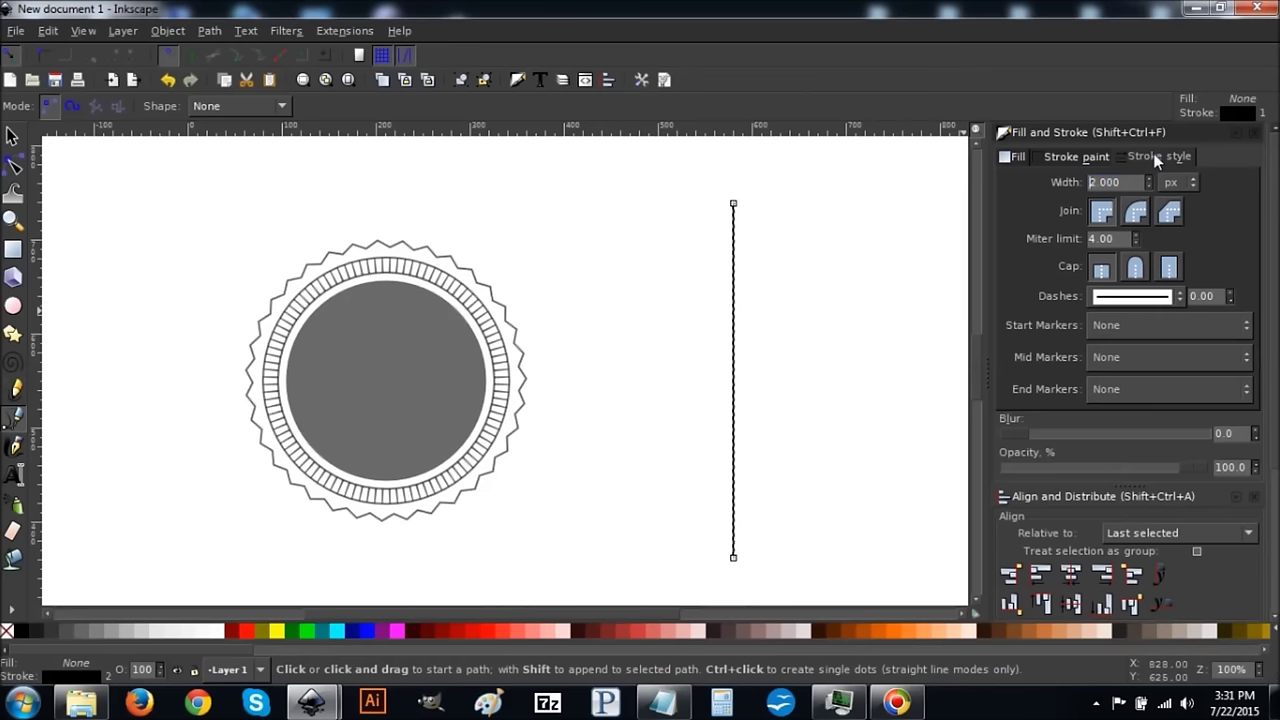
pyautogui.click(203, 32)
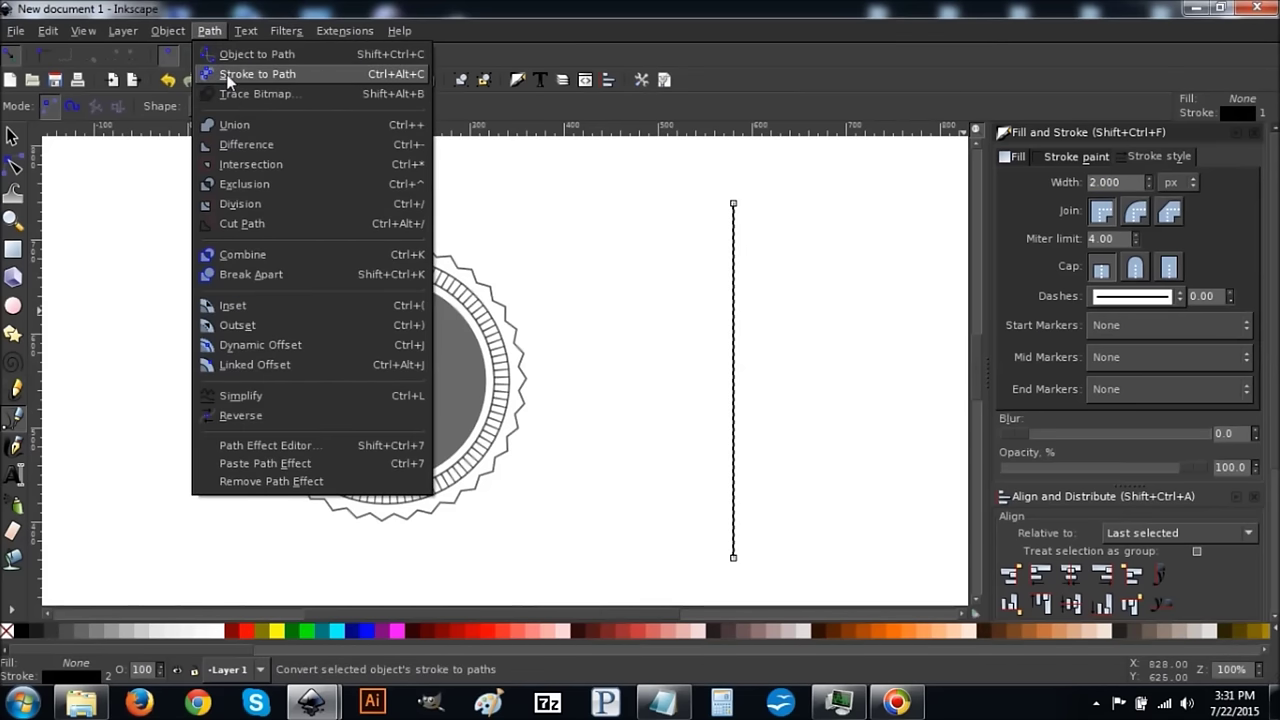
pyautogui.click(227, 77)
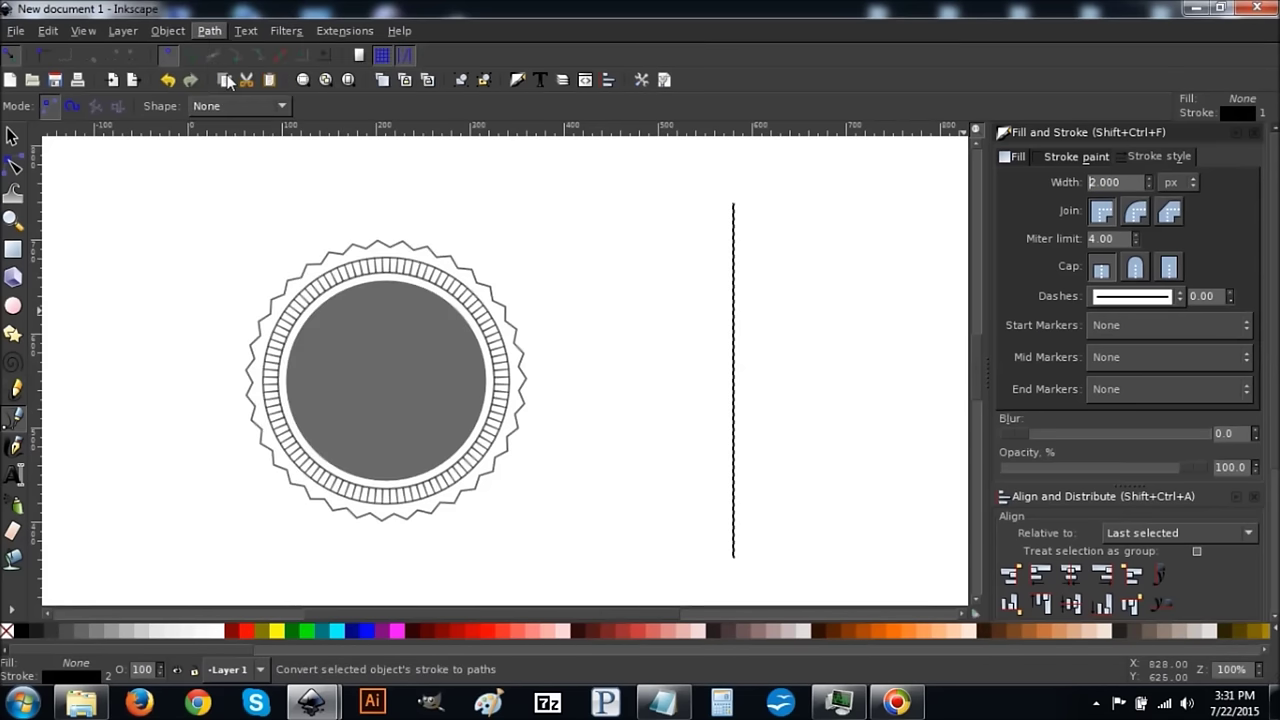
# - Duplicate the vertical line and move the copy horizontally 12 px to the right of the original
pyautogui.click(12, 137)
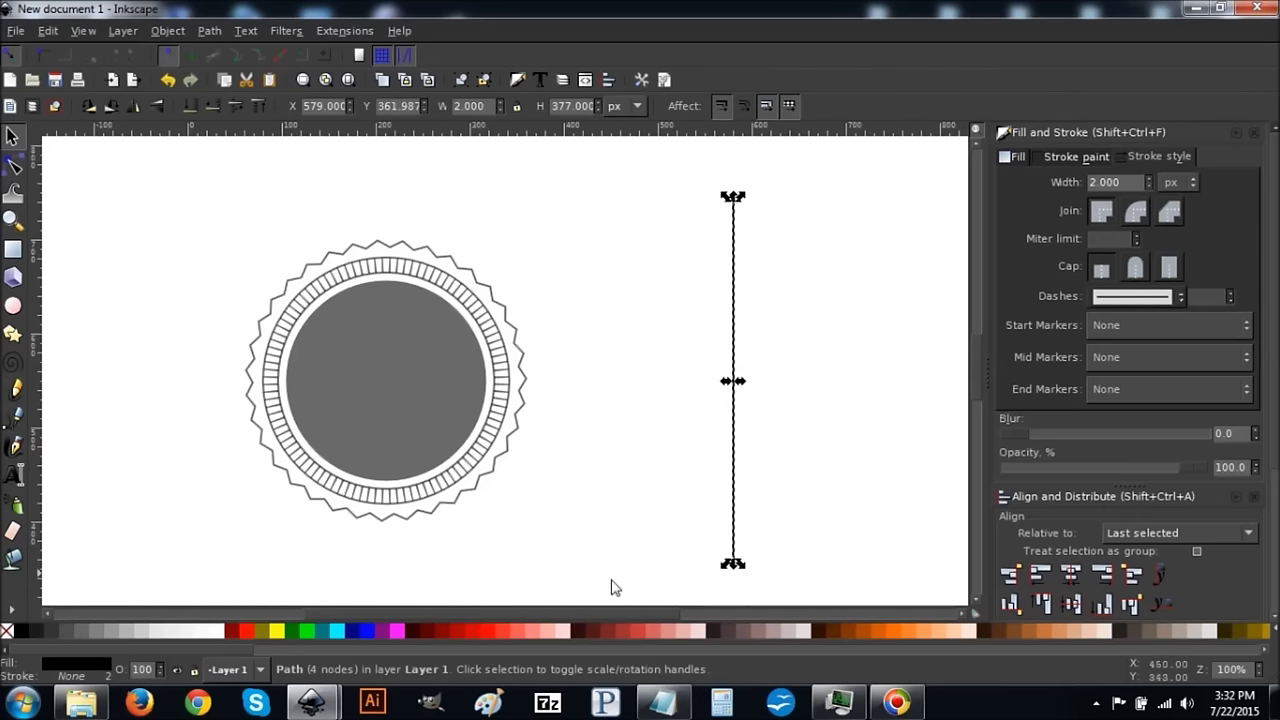
pyautogui.rightClick(733, 262)
pyautogui.click(762, 400)
pyautogui.press('ctrl')
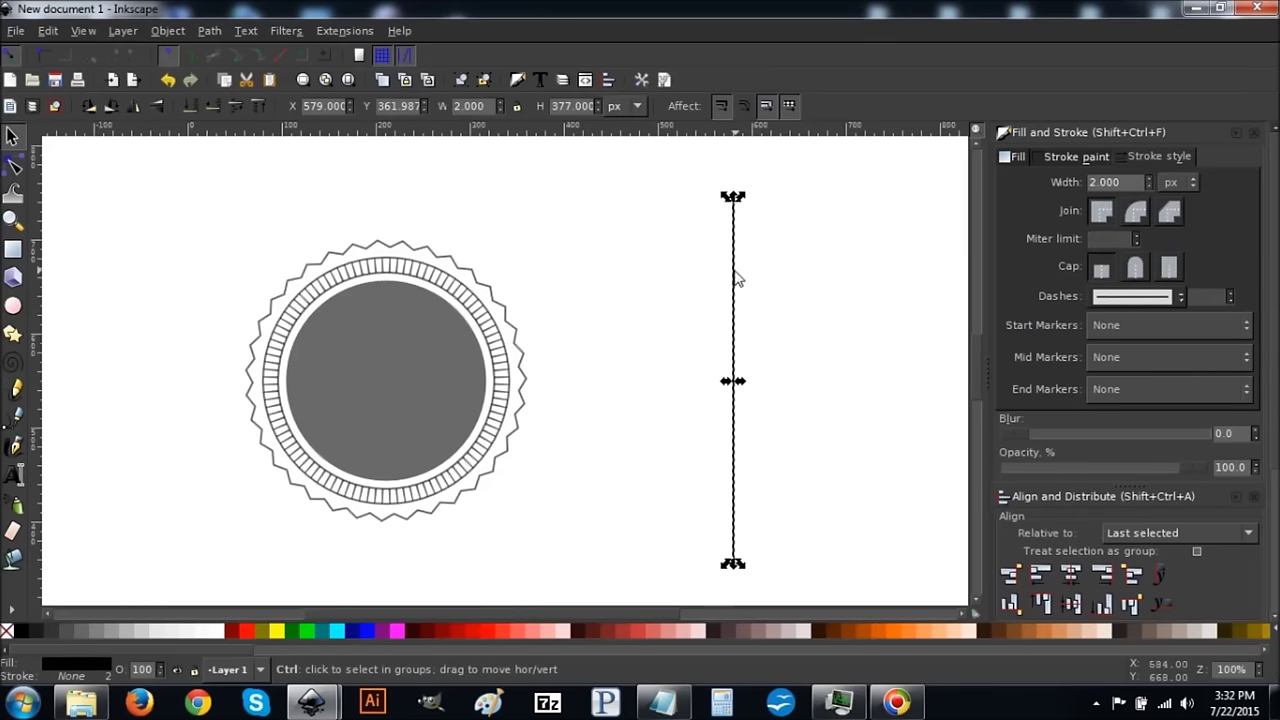
pyautogui.moveTo(737, 281); pyautogui.dragTo(749, 285)
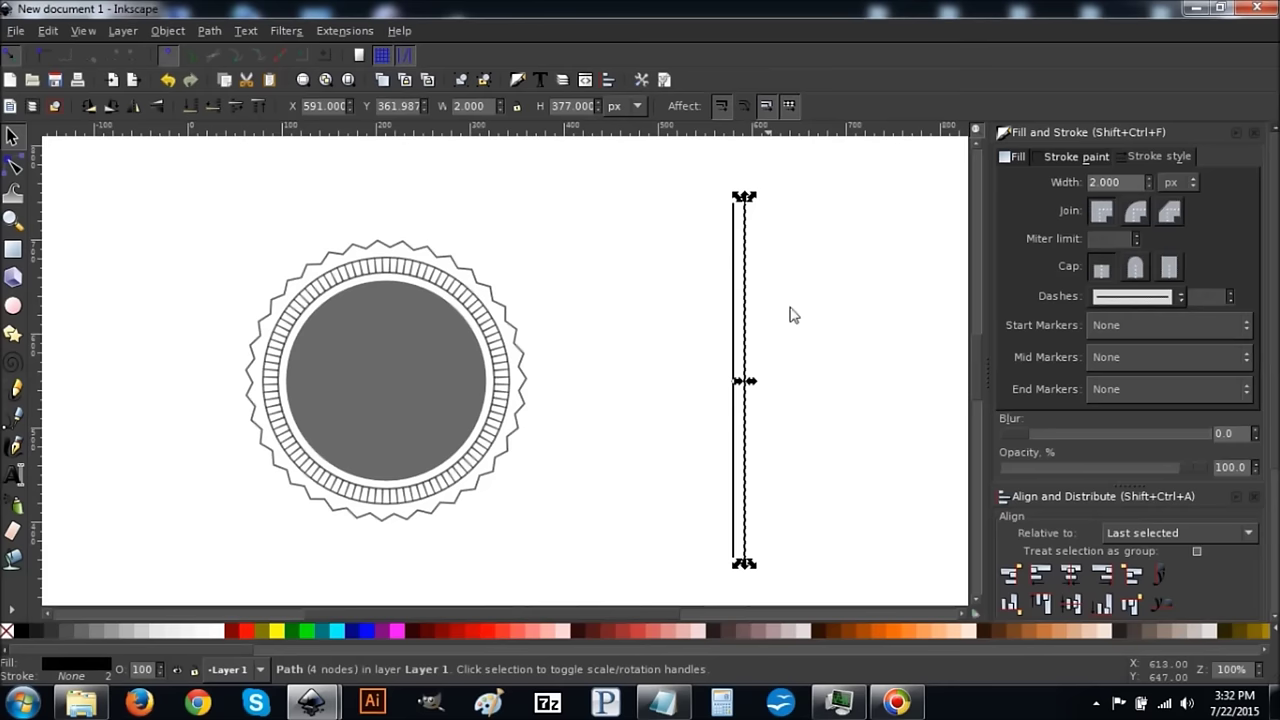
# - Duplicate the pair of vertical lines and move the copies 24 px to the right, making four lines
pyautogui.scroll(-1, 820, 336)
pyautogui.moveTo(905, 570); pyautogui.dragTo(638, 139)
pyautogui.rightClick(737, 238)
pyautogui.click(792, 367)
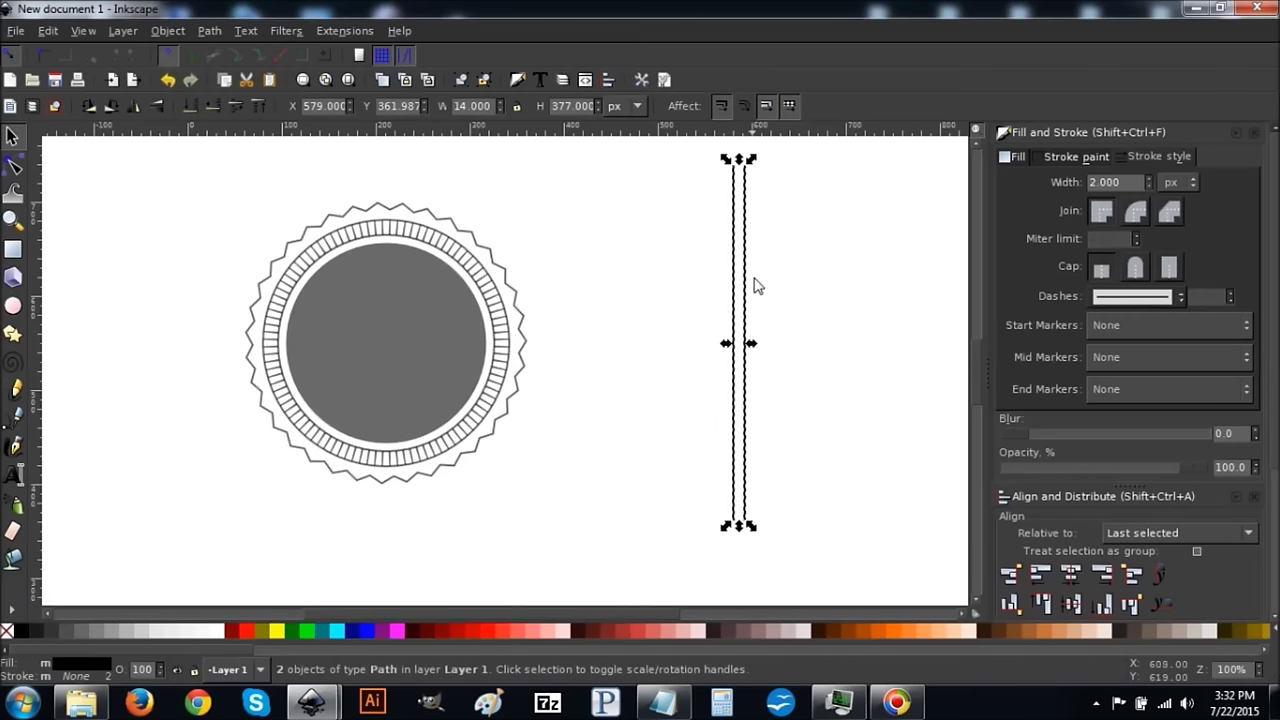
pyautogui.moveTo(749, 279); pyautogui.dragTo(773, 283)
# - Duplicate the four vertical lines and move the copies about 50 px to the right, making eight lines
pyautogui.moveTo(871, 551); pyautogui.dragTo(656, 156)
pyautogui.rightClick(741, 224)
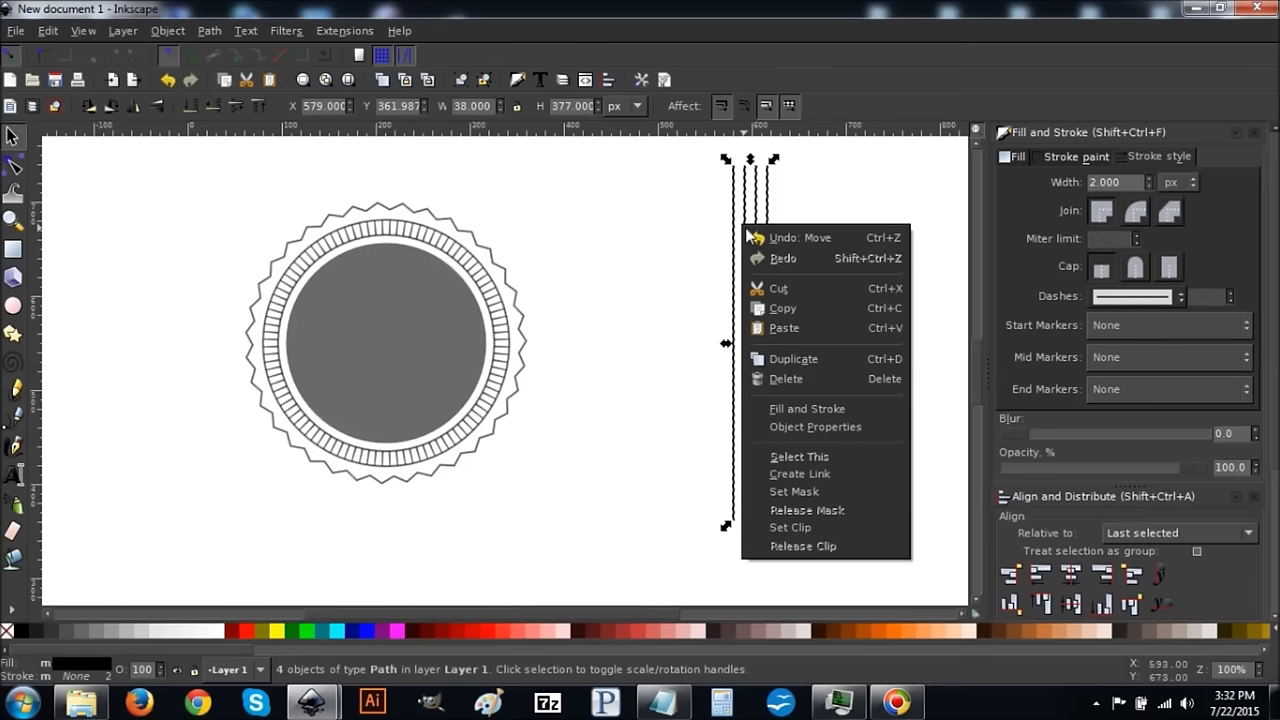
pyautogui.click(800, 358)
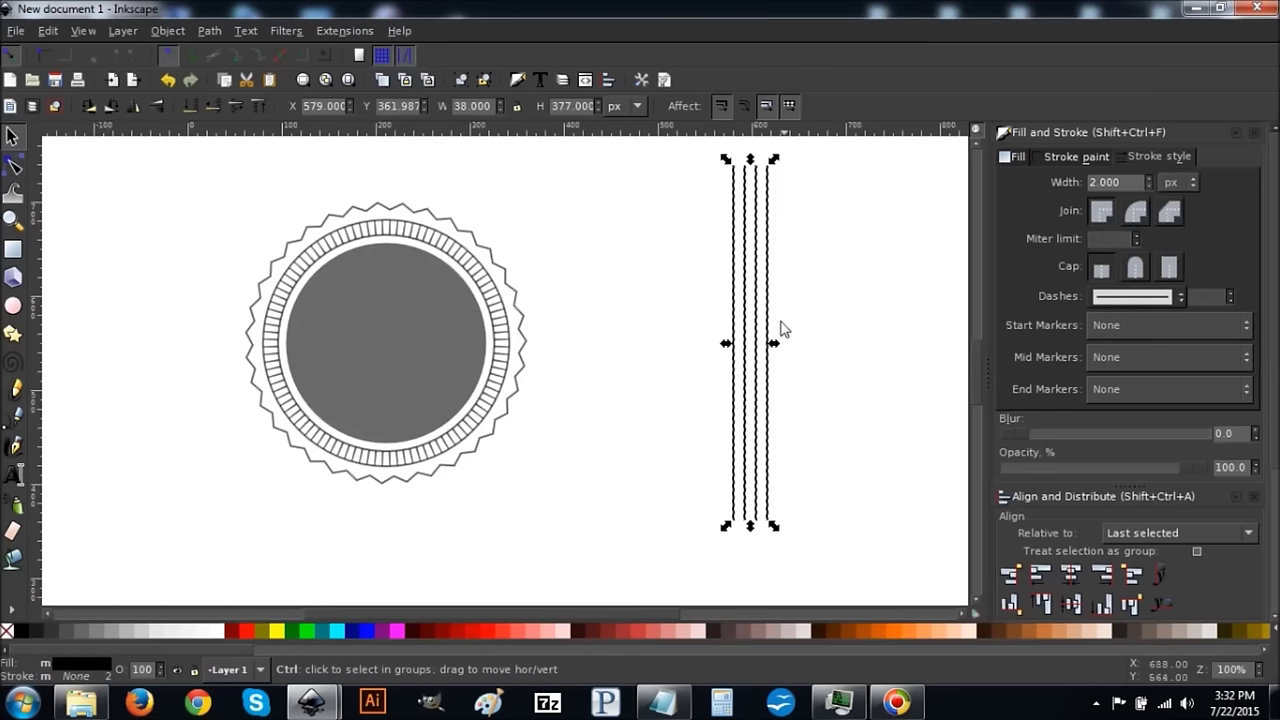
pyautogui.moveTo(746, 299); pyautogui.dragTo(795, 307)
# - Duplicate the eight vertical lines and move the copies about 103 px to the right, making sixteen lines
pyautogui.moveTo(625, 619); pyautogui.dragTo(697, 619)
pyautogui.moveTo(795, 567); pyautogui.dragTo(537, 150)
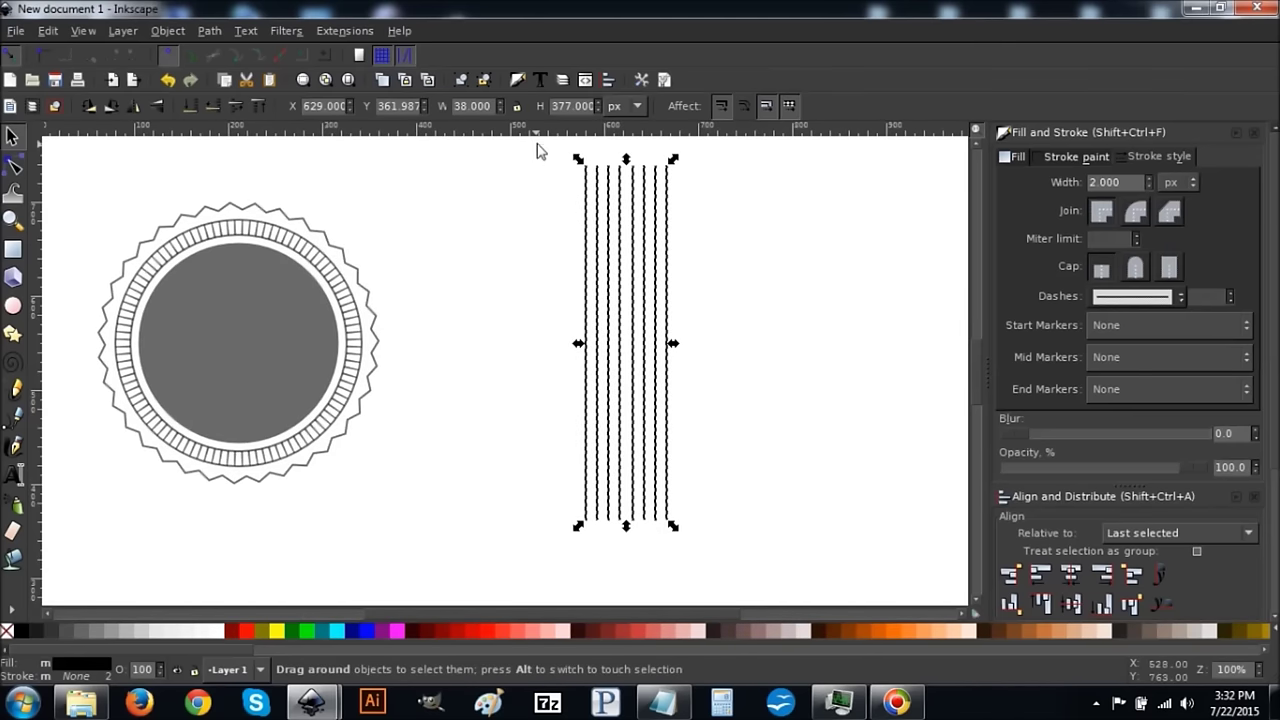
pyautogui.rightClick(617, 226)
pyautogui.click(676, 366)
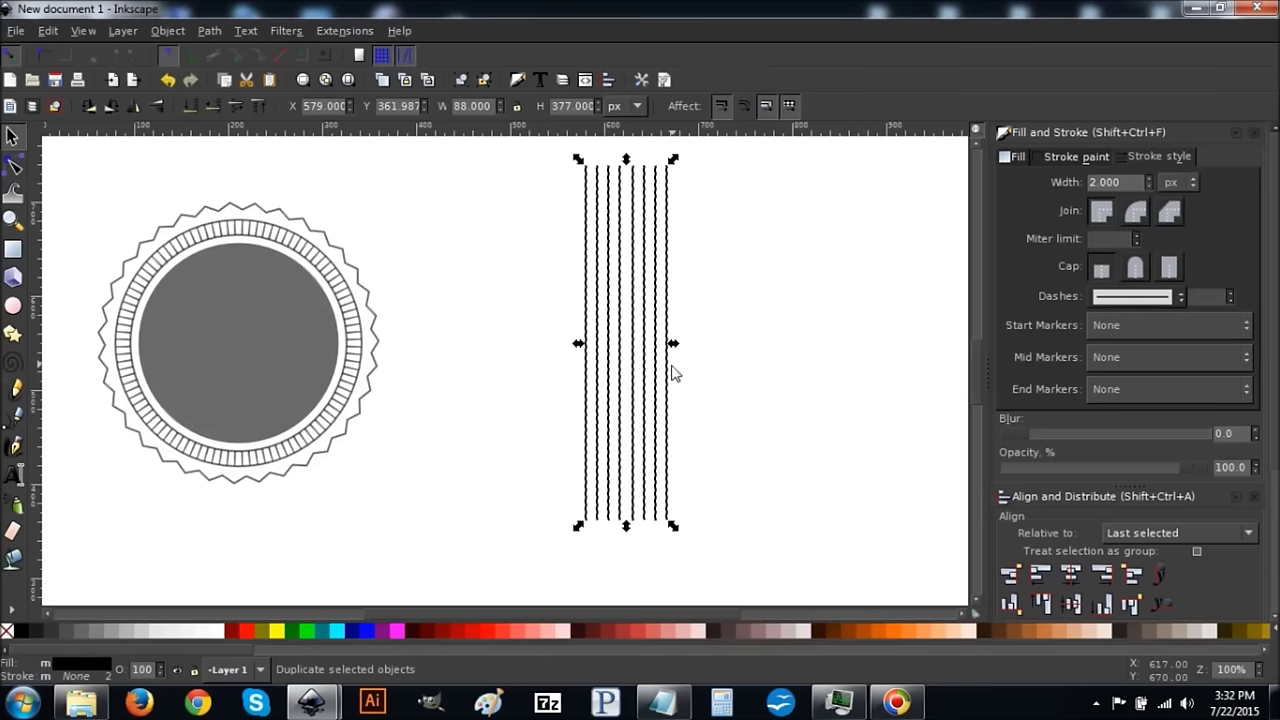
pyautogui.moveTo(613, 340); pyautogui.dragTo(714, 345)
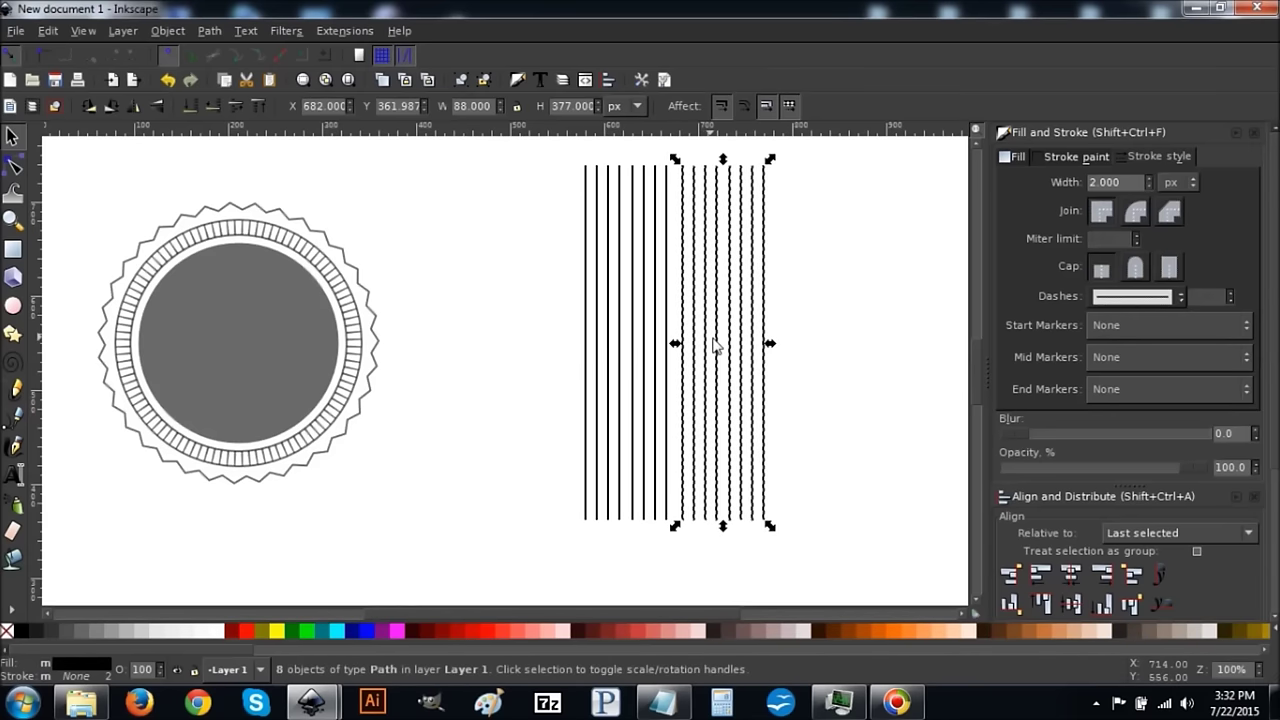
# - Duplicate the sixteen vertical lines and move the copies about 201 px to the right, making 32 lines
pyautogui.moveTo(856, 562); pyautogui.dragTo(472, 143)
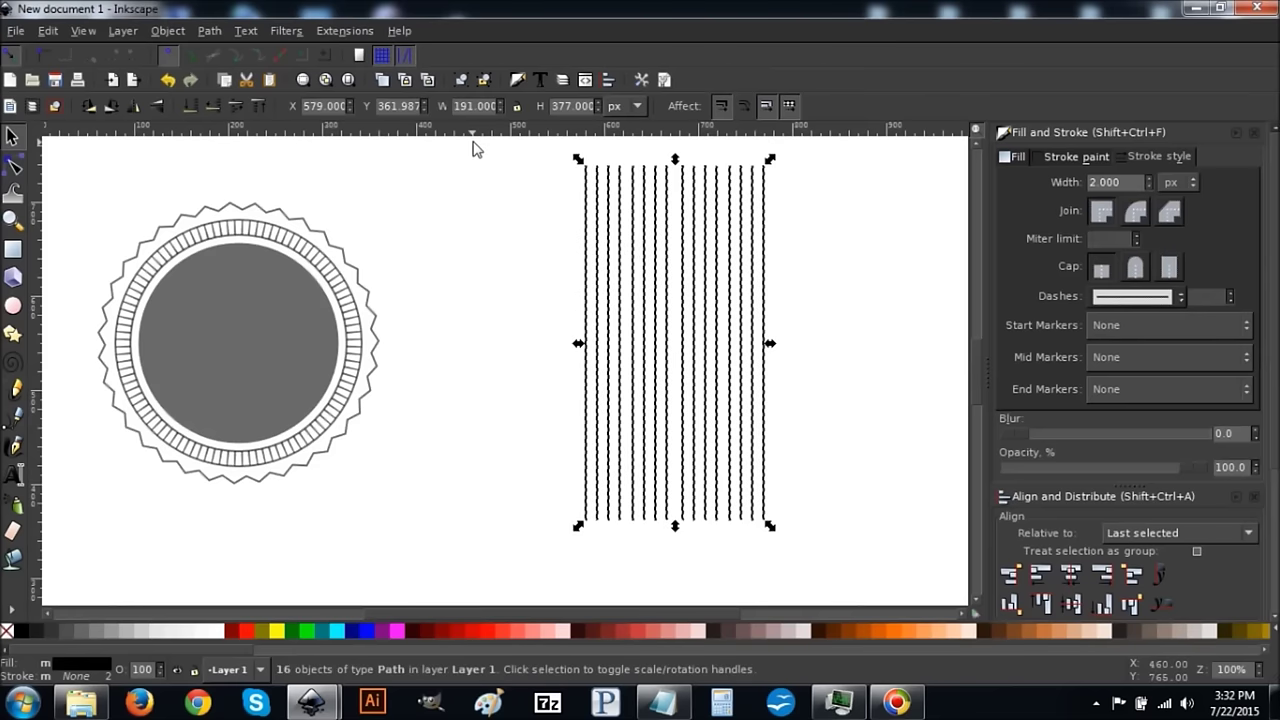
pyautogui.rightClick(636, 241)
pyautogui.click(706, 380)
pyautogui.moveTo(636, 343); pyautogui.dragTo(828, 350)
# - Distribute all 32 vertical lines with even spacing horizontally
pyautogui.hscroll(3, 828, 350)
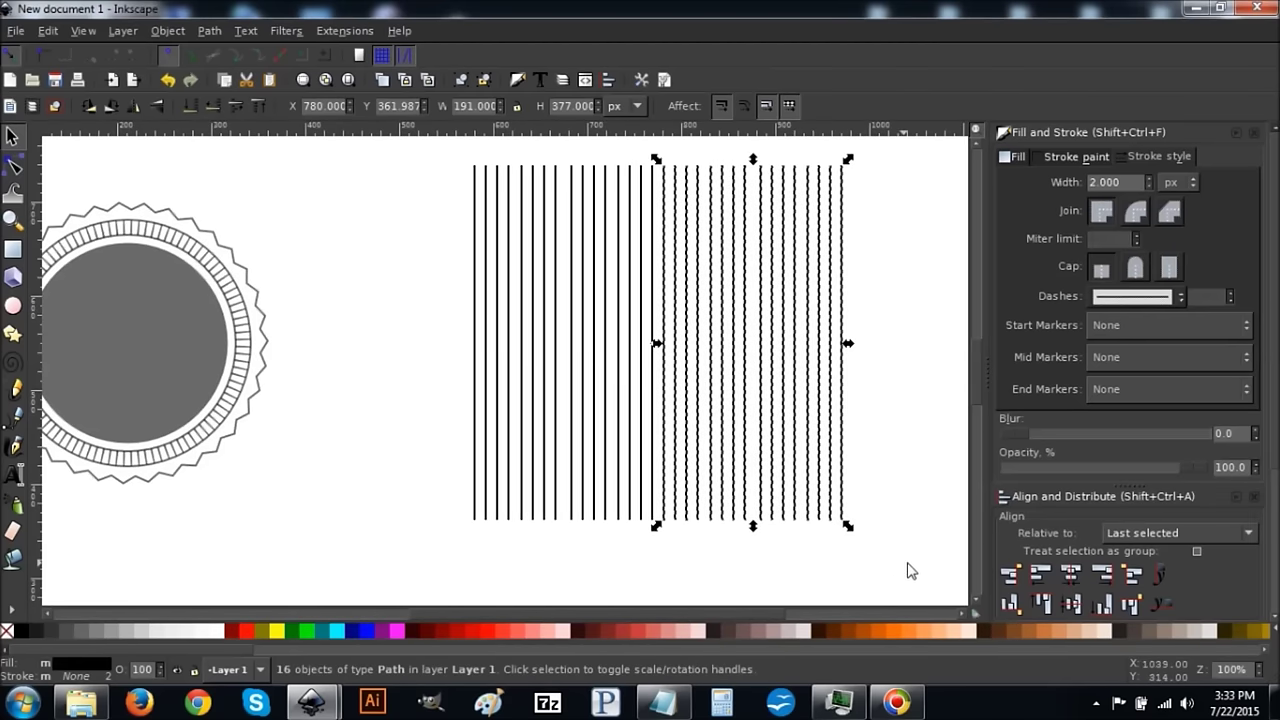
pyautogui.moveTo(910, 571); pyautogui.dragTo(371, 143)
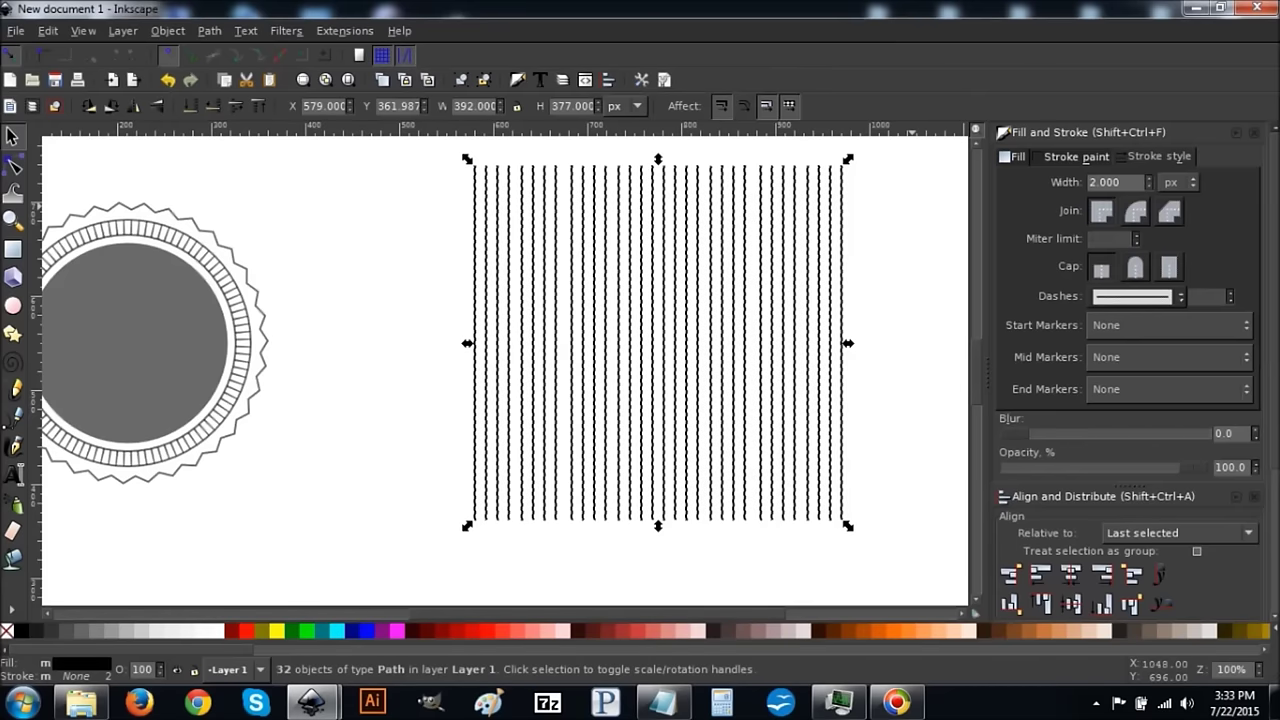
pyautogui.scroll(-5, 1204, 415)
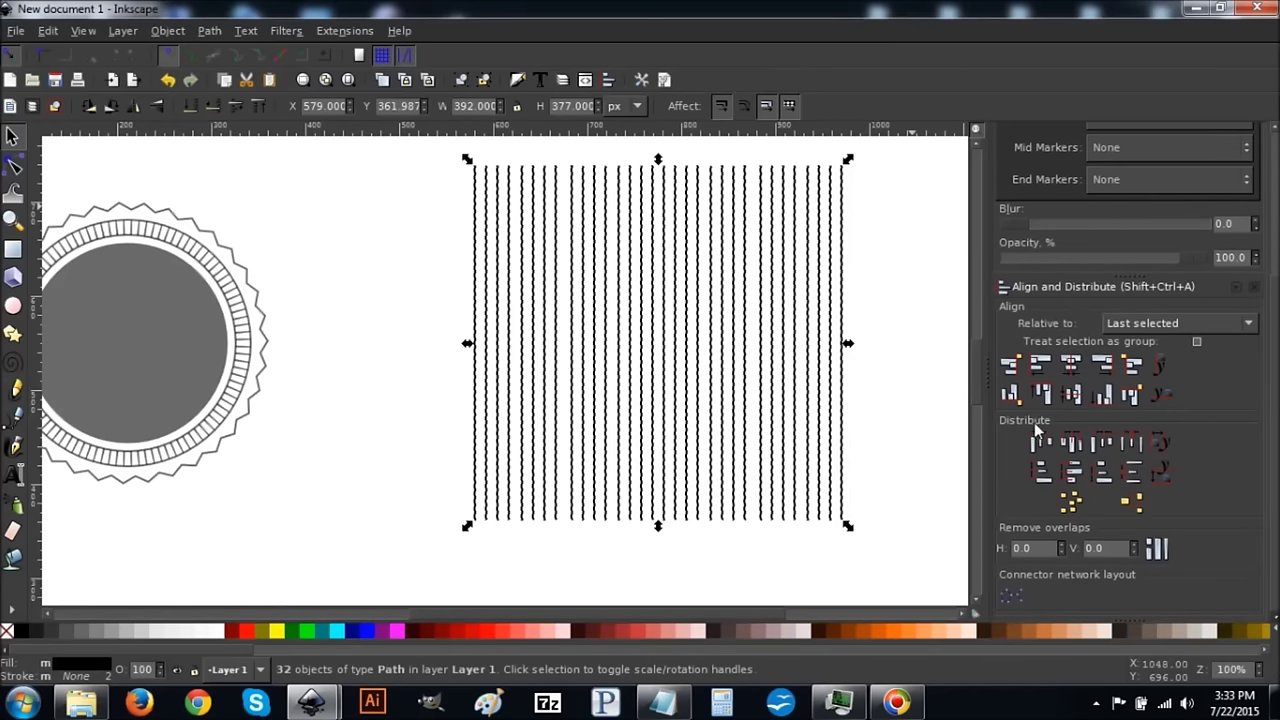
pyautogui.click(1134, 444)
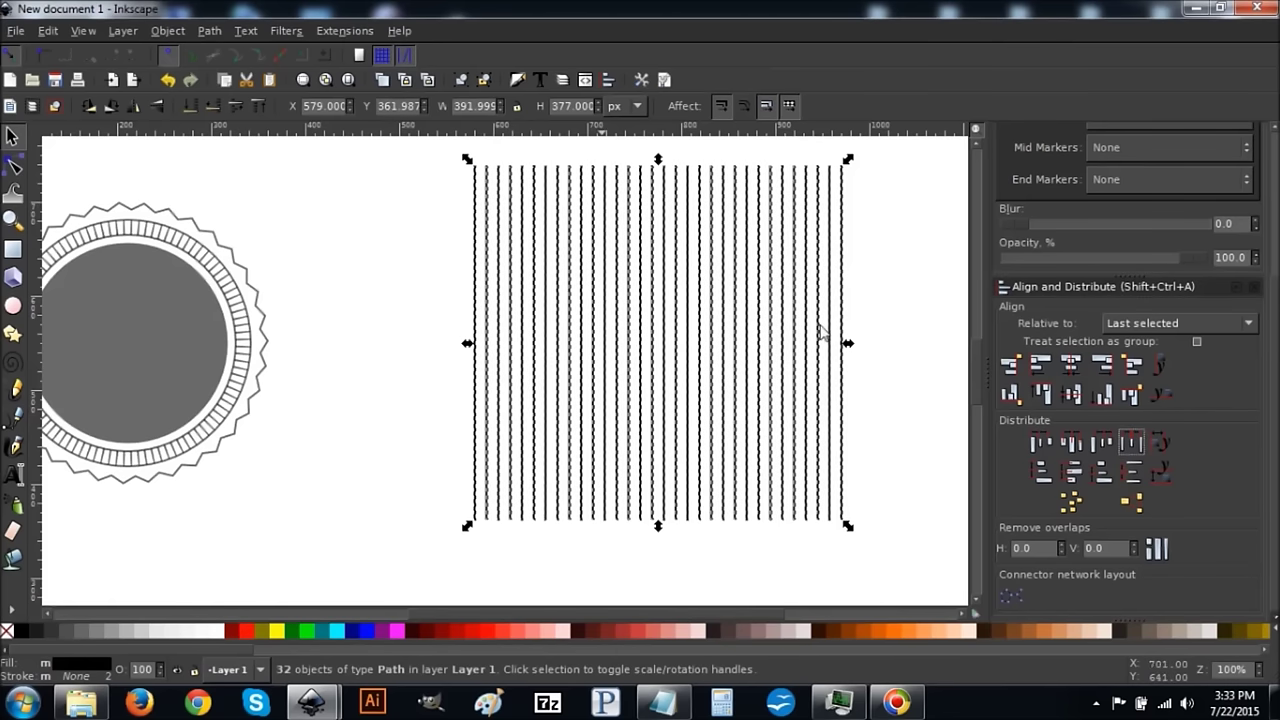
# - Unite the 32 lines into a single path with Union and rotate it 45 degrees clockwise
pyautogui.click(209, 31)
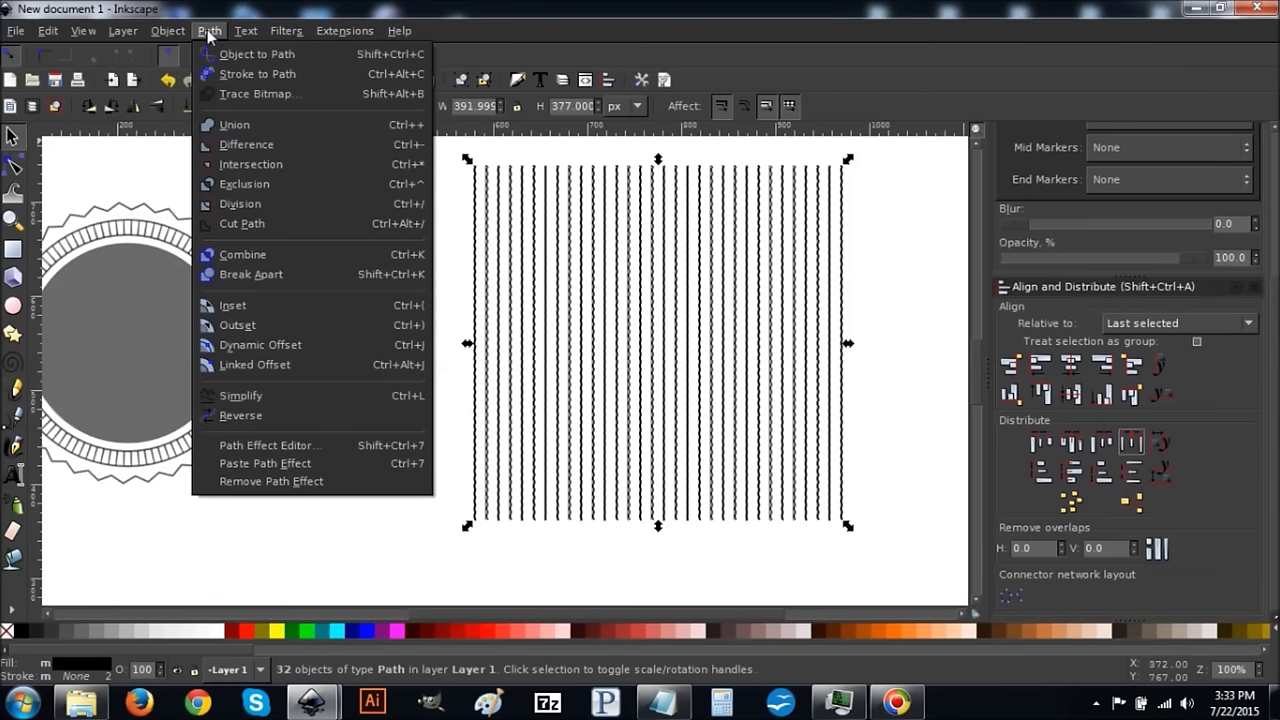
pyautogui.click(228, 124)
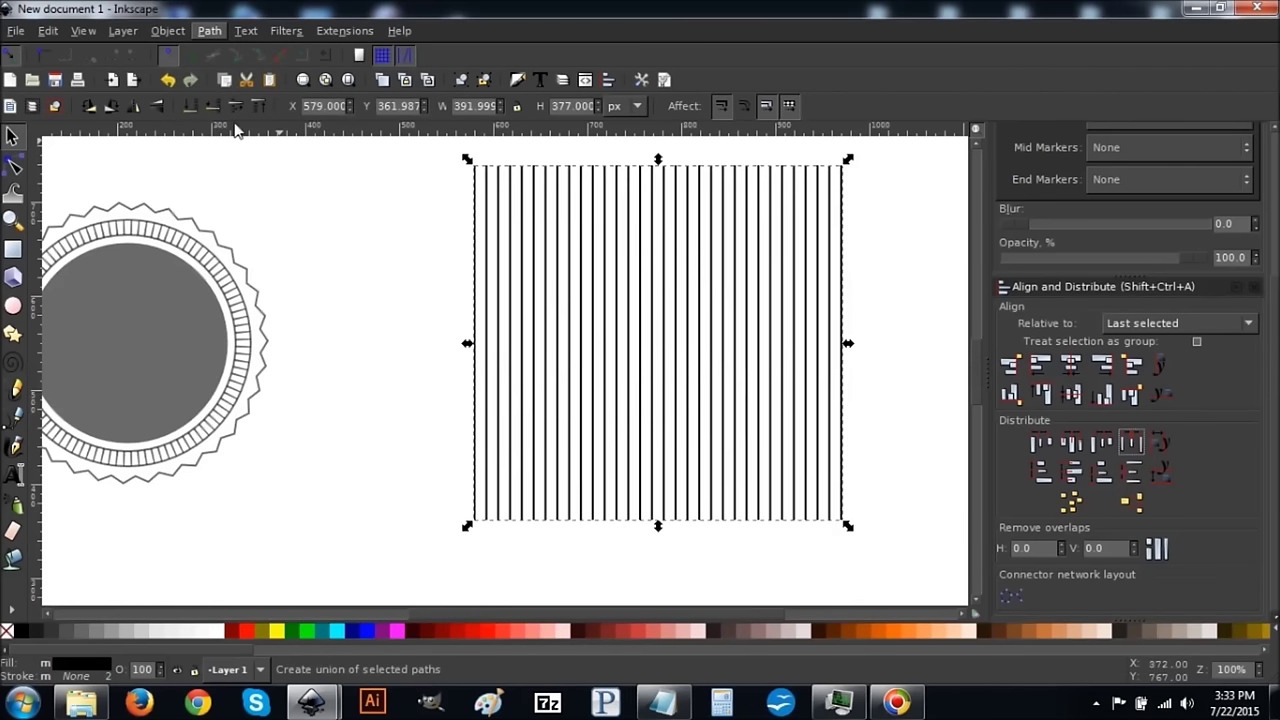
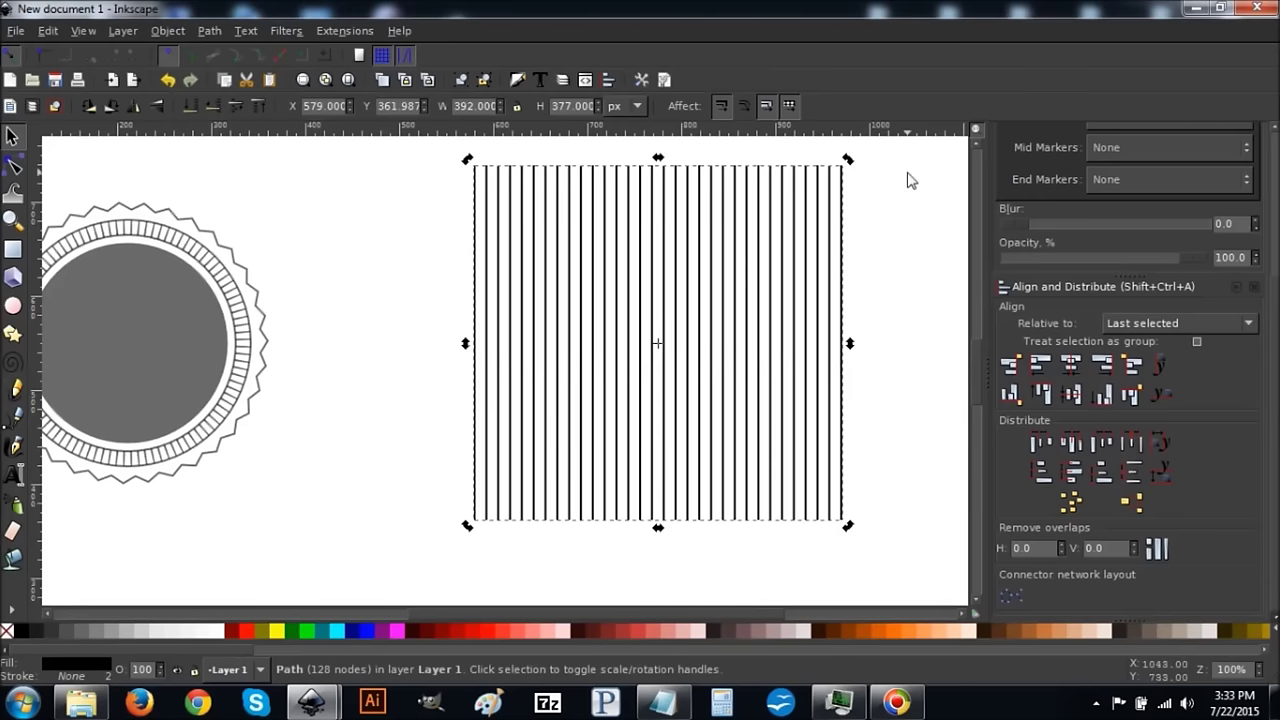
pyautogui.moveTo(846, 160); pyautogui.dragTo(903, 330)
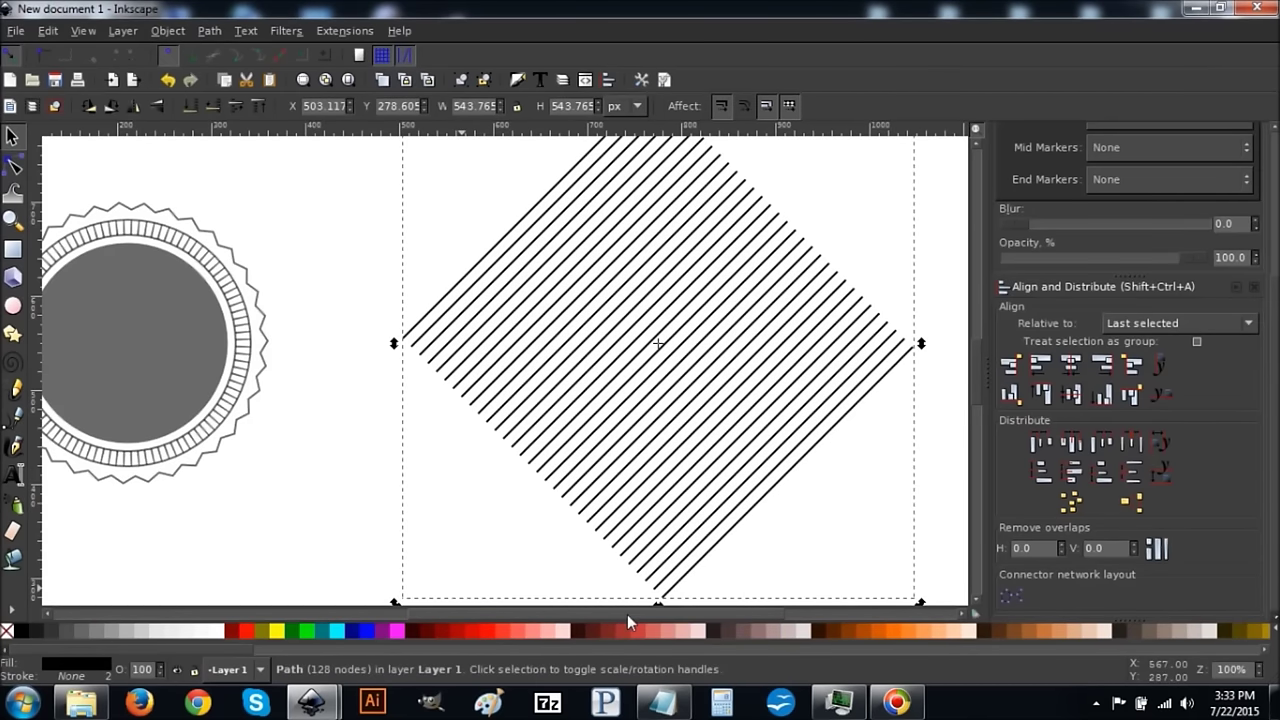
# - Center the diagonal line pattern on the badge's dark circle on both axes and intersect the two shapes
pyautogui.hscroll(-5, 627, 614)
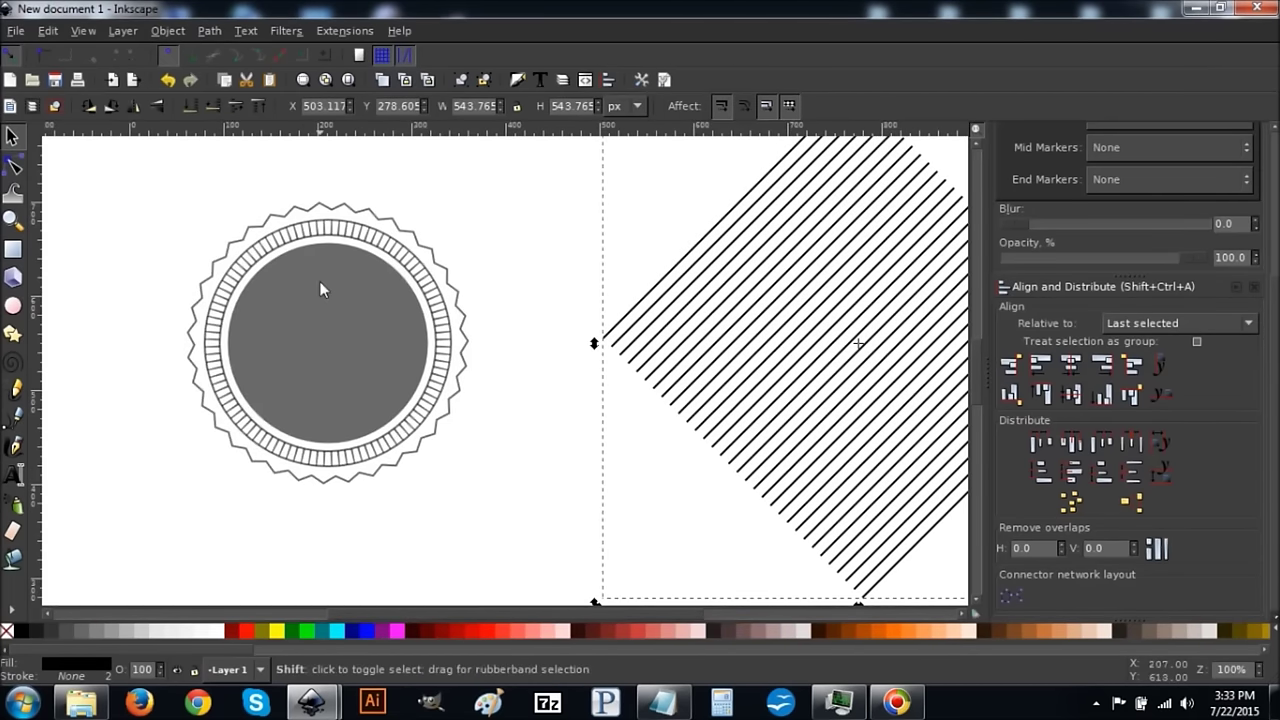
pyautogui.keyDown('shift'); pyautogui.click(320, 284); pyautogui.keyUp('shift')
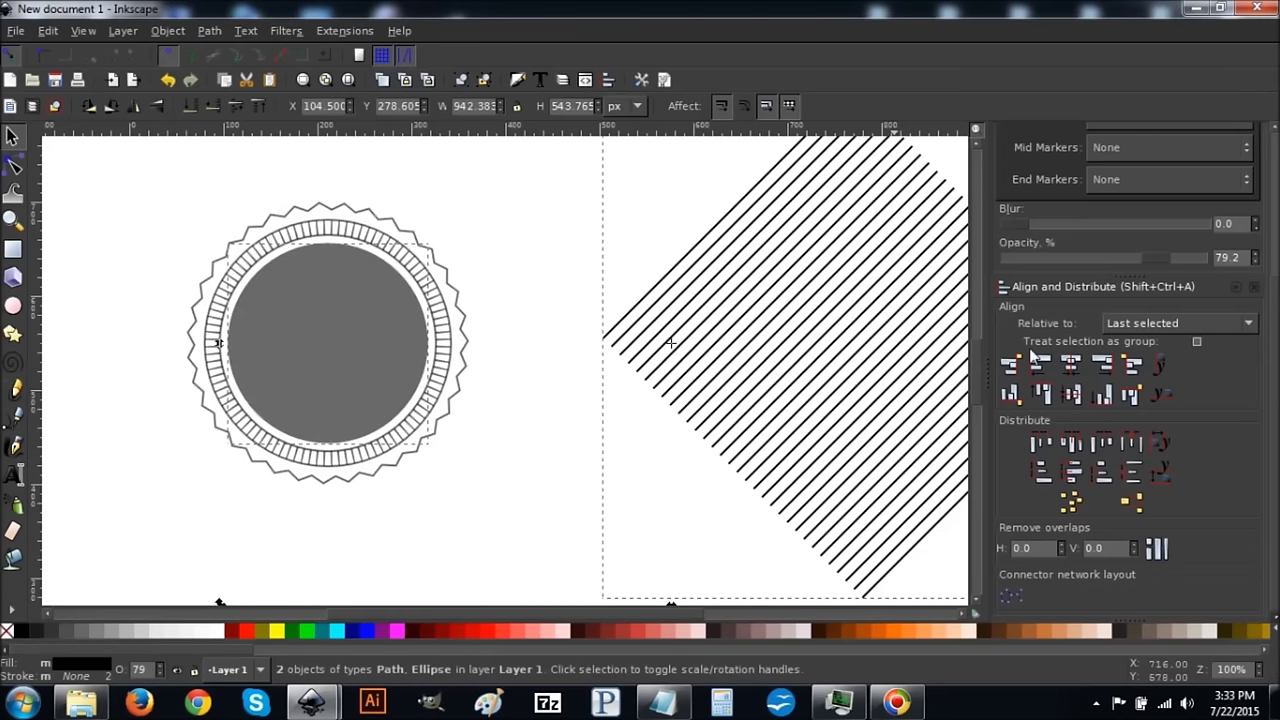
pyautogui.click(1080, 366)
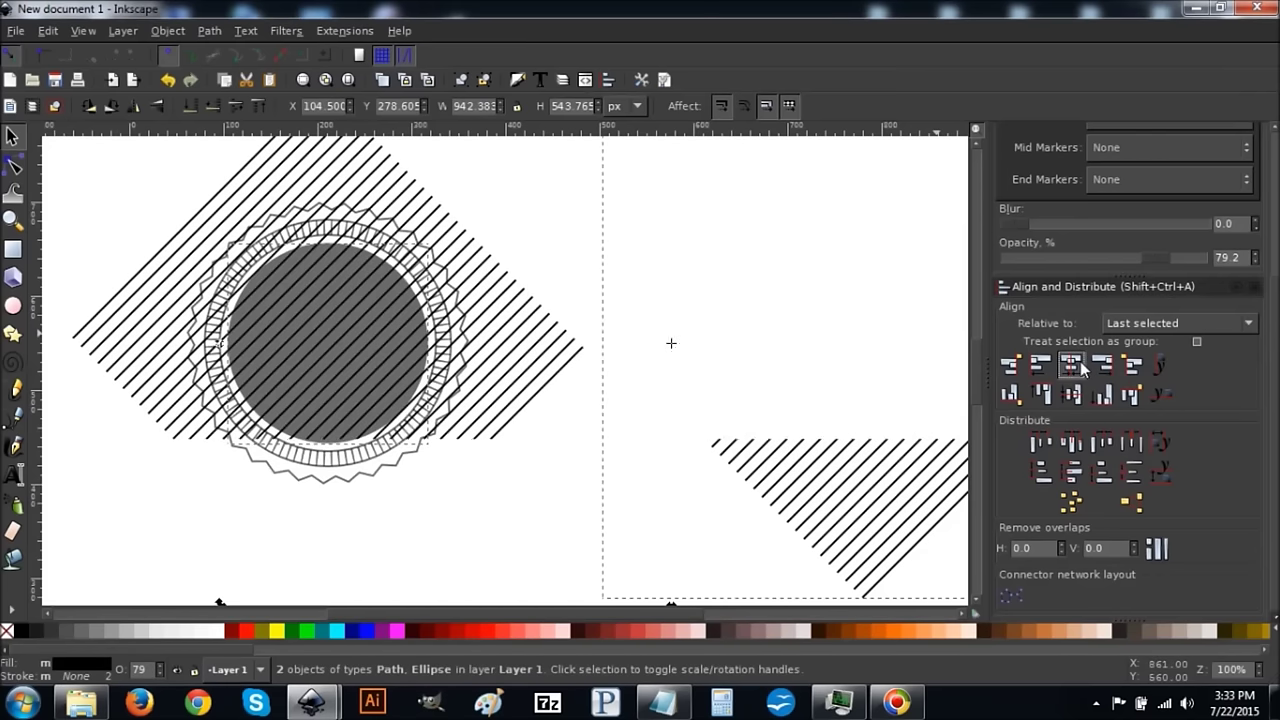
pyautogui.click(1076, 394)
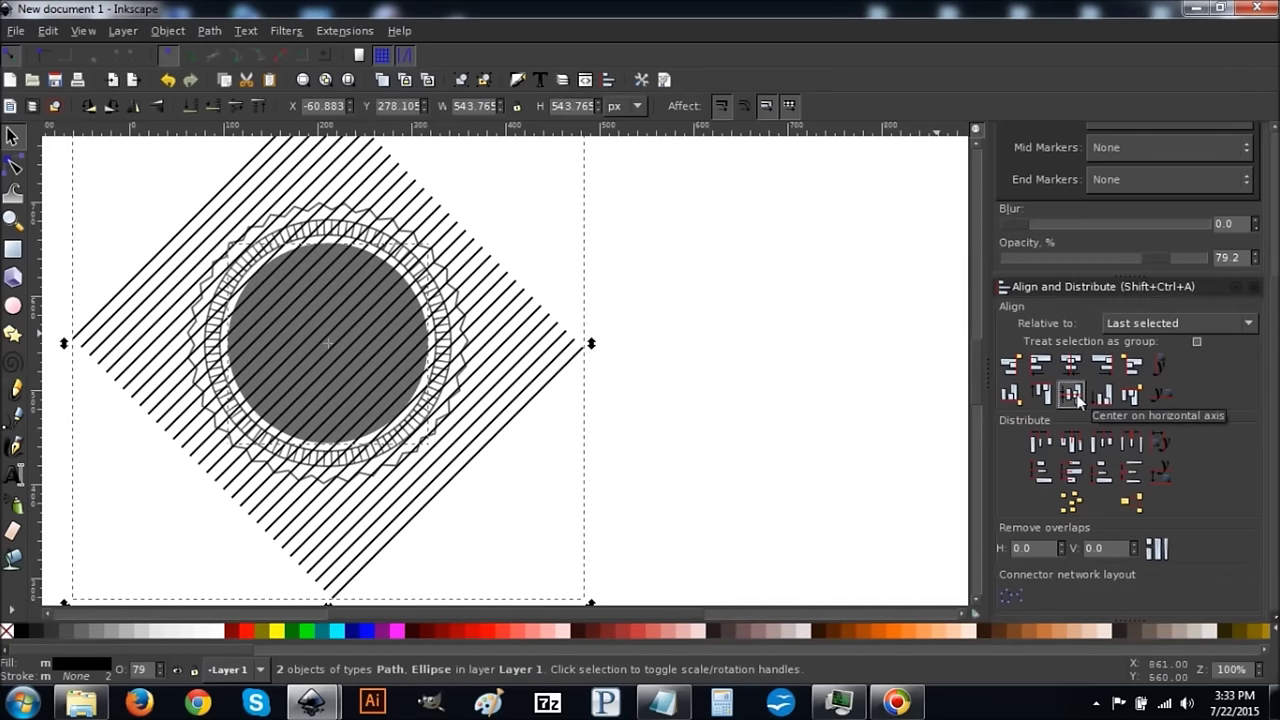
pyautogui.click(219, 35)
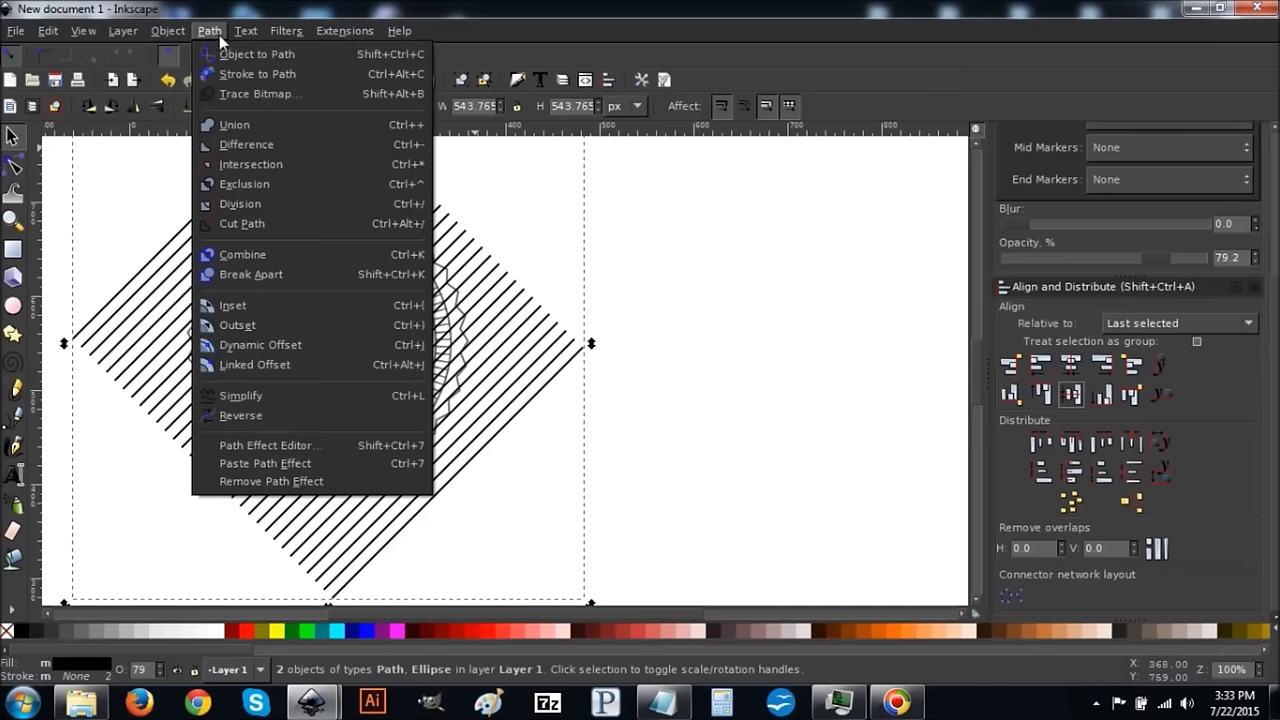
pyautogui.click(238, 163)
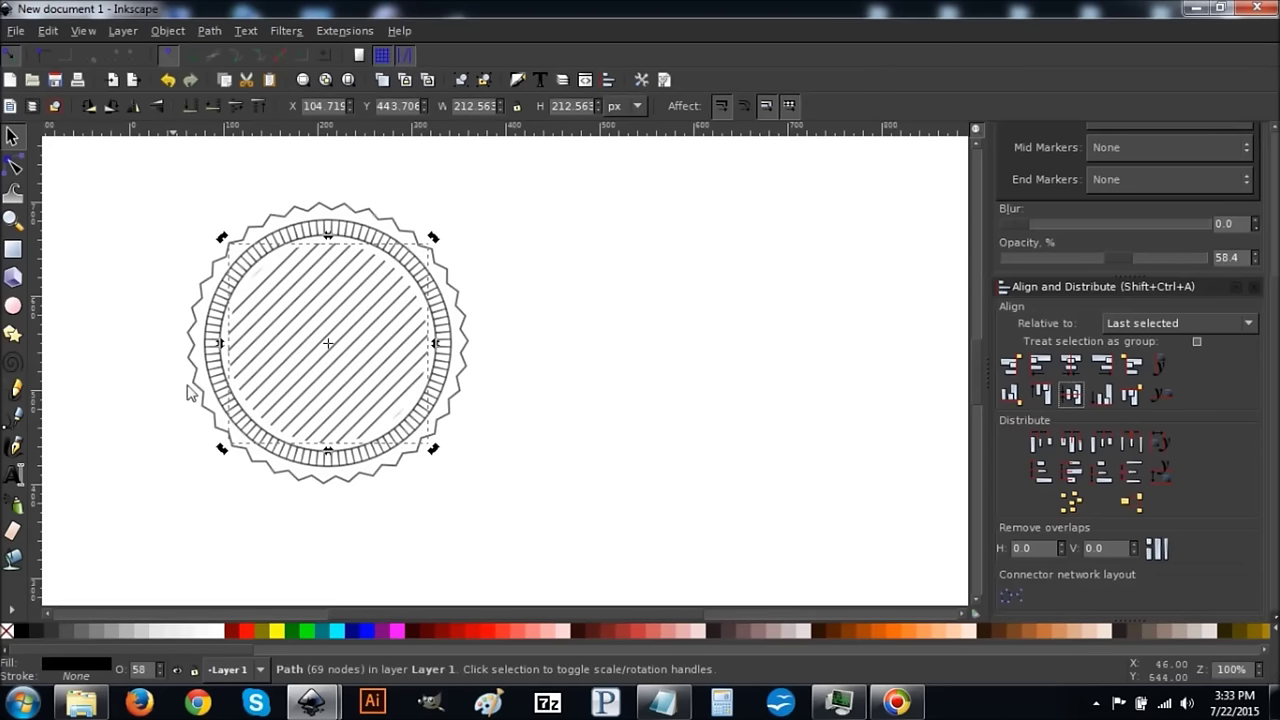
# - Add the text "EleganT" in the empty area below the badge
pyautogui.scroll(-3, 631, 363)
pyautogui.scroll(3, 631, 363)
pyautogui.scroll(-3, 566, 268)
pyautogui.scroll(1, 566, 268)
pyautogui.scroll(-3, 566, 268)
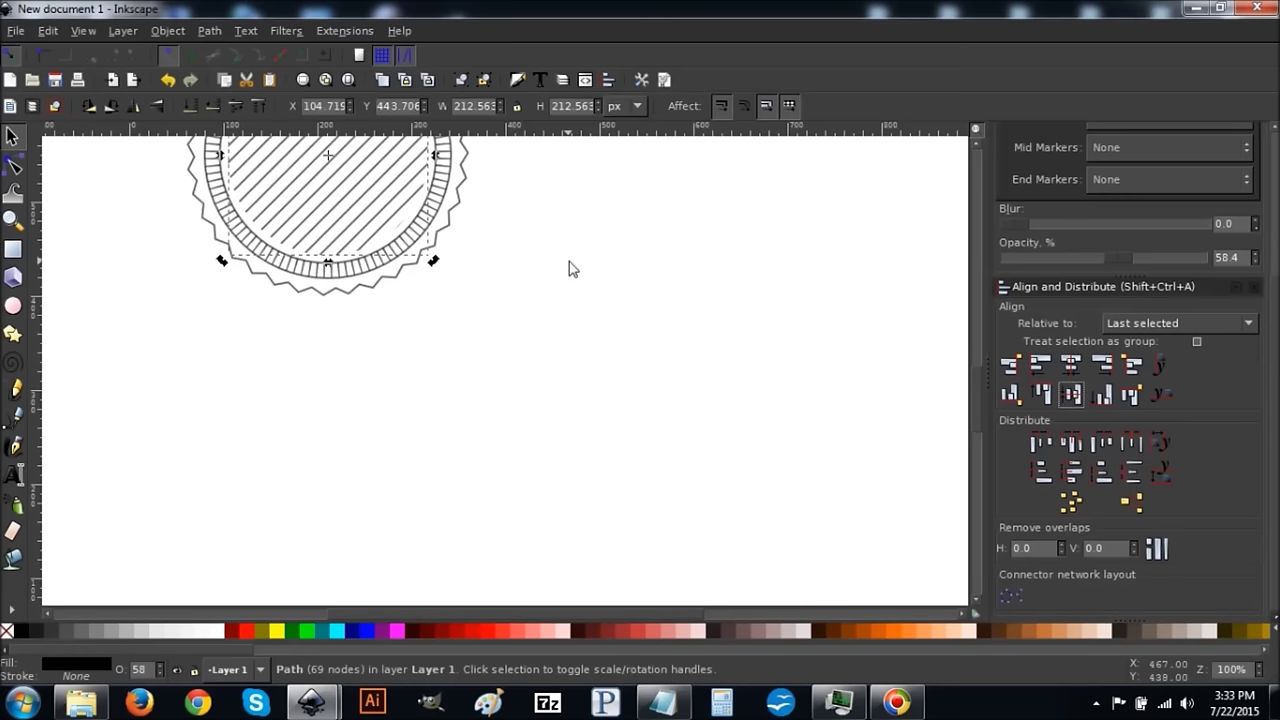
pyautogui.click(13, 477)
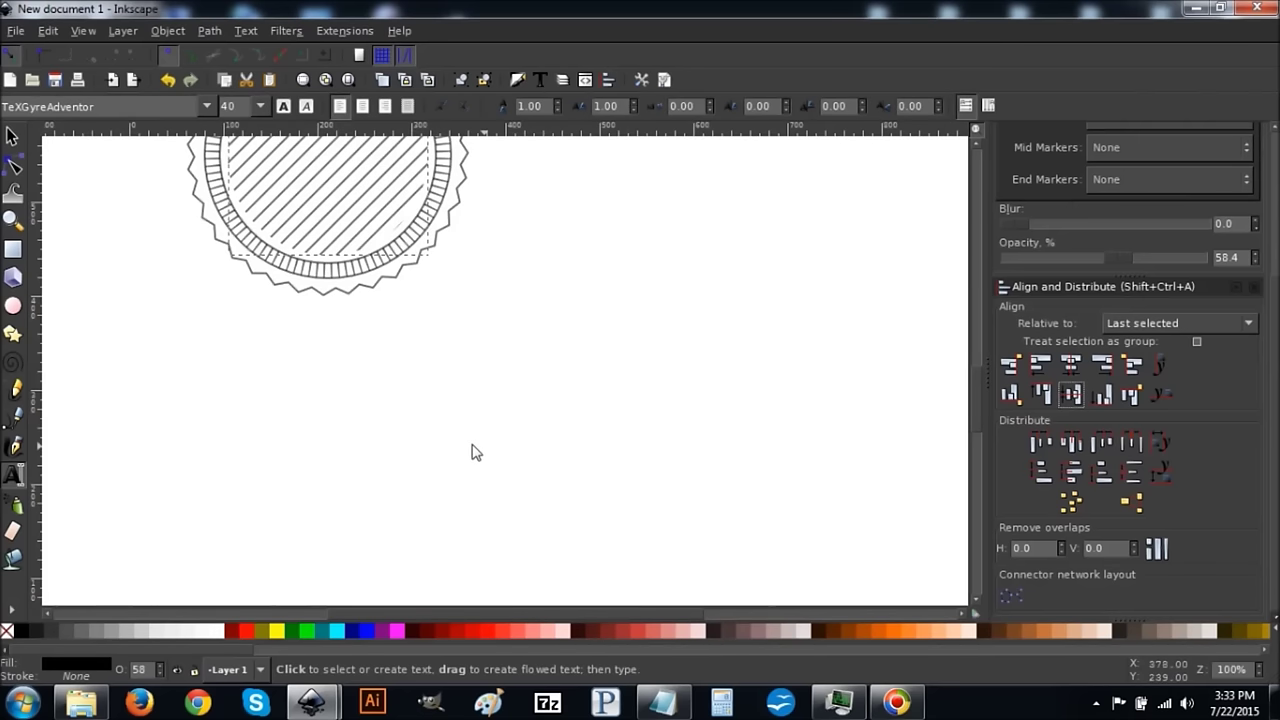
pyautogui.click(426, 434)
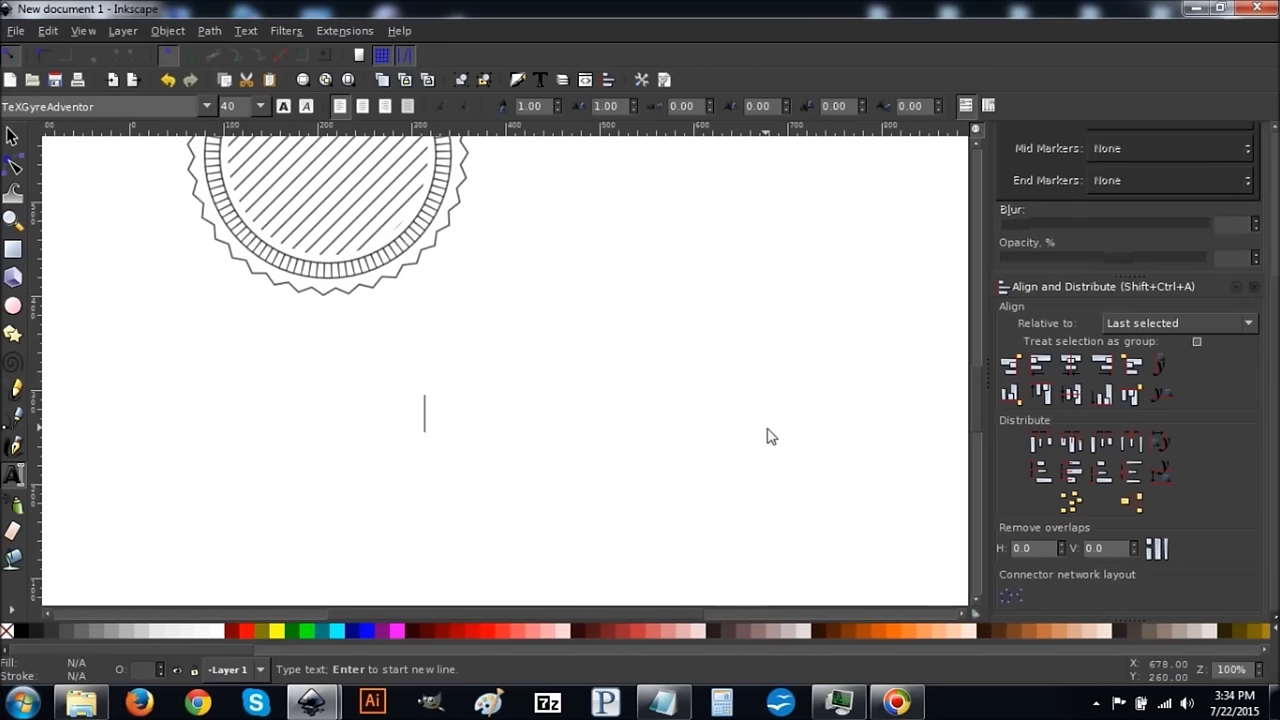
pyautogui.write('Ele')
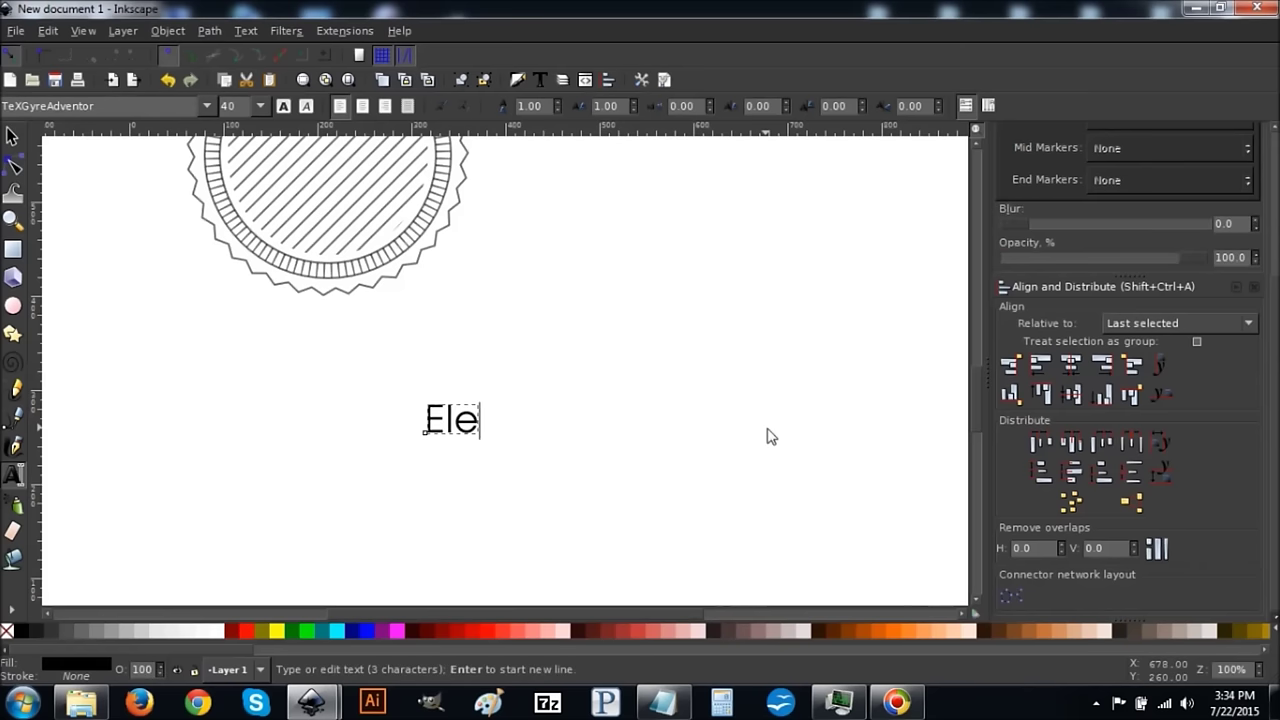
pyautogui.write('ganT')
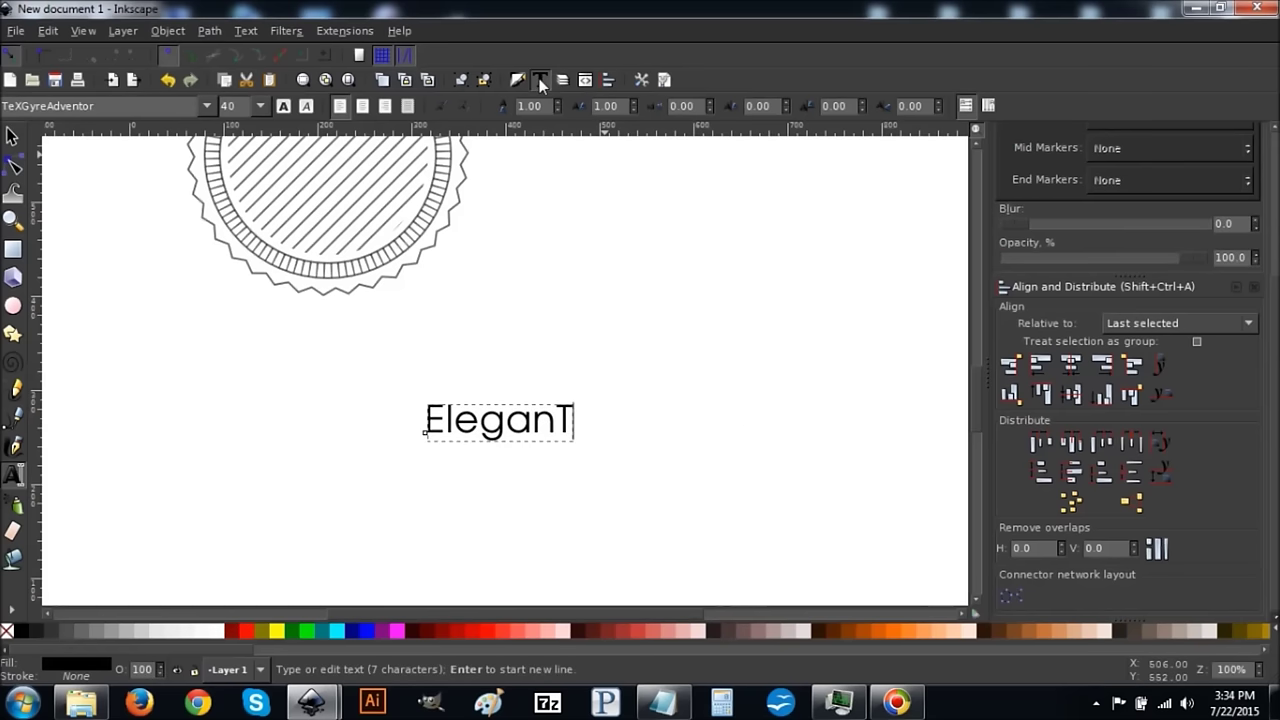
# - Change the font of the "EleganT" text to OptimusPrincepsSemiBold
pyautogui.click(540, 84)
pyautogui.moveTo(720, 290); pyautogui.dragTo(719, 322)
pyautogui.click(594, 276)
pyautogui.scroll(5, 594, 276)
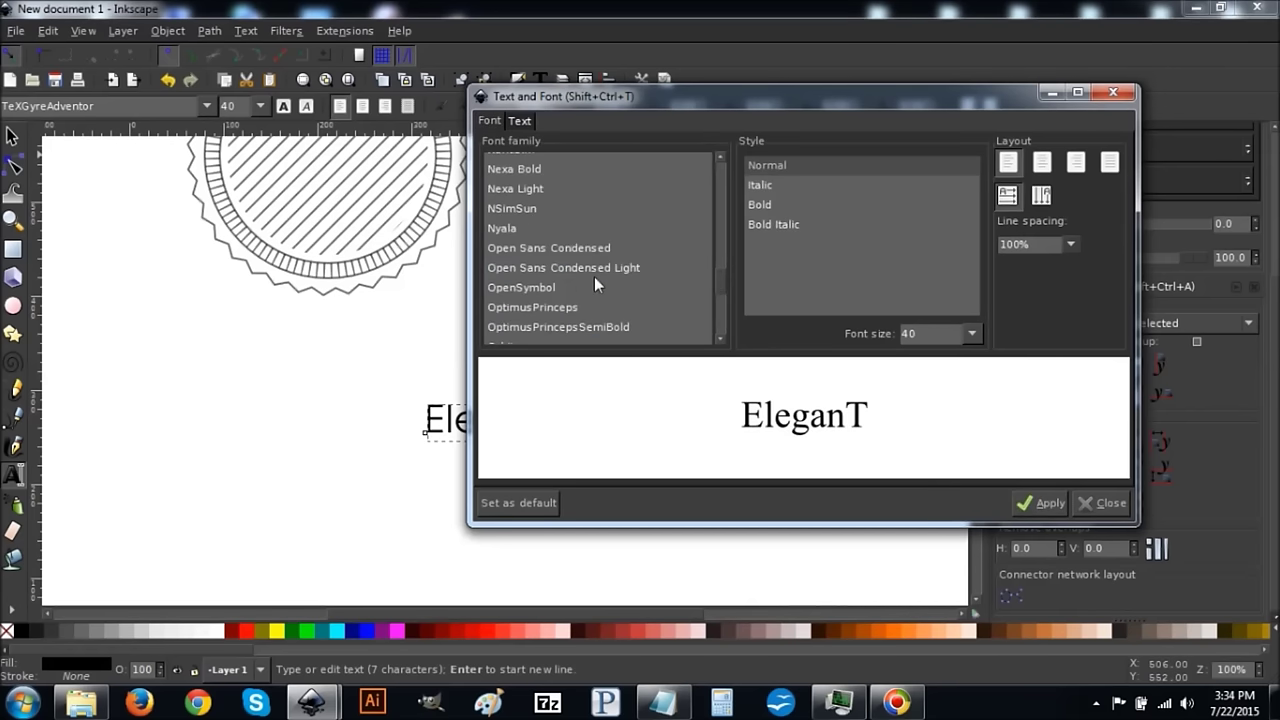
pyautogui.click(574, 250)
pyautogui.click(586, 268)
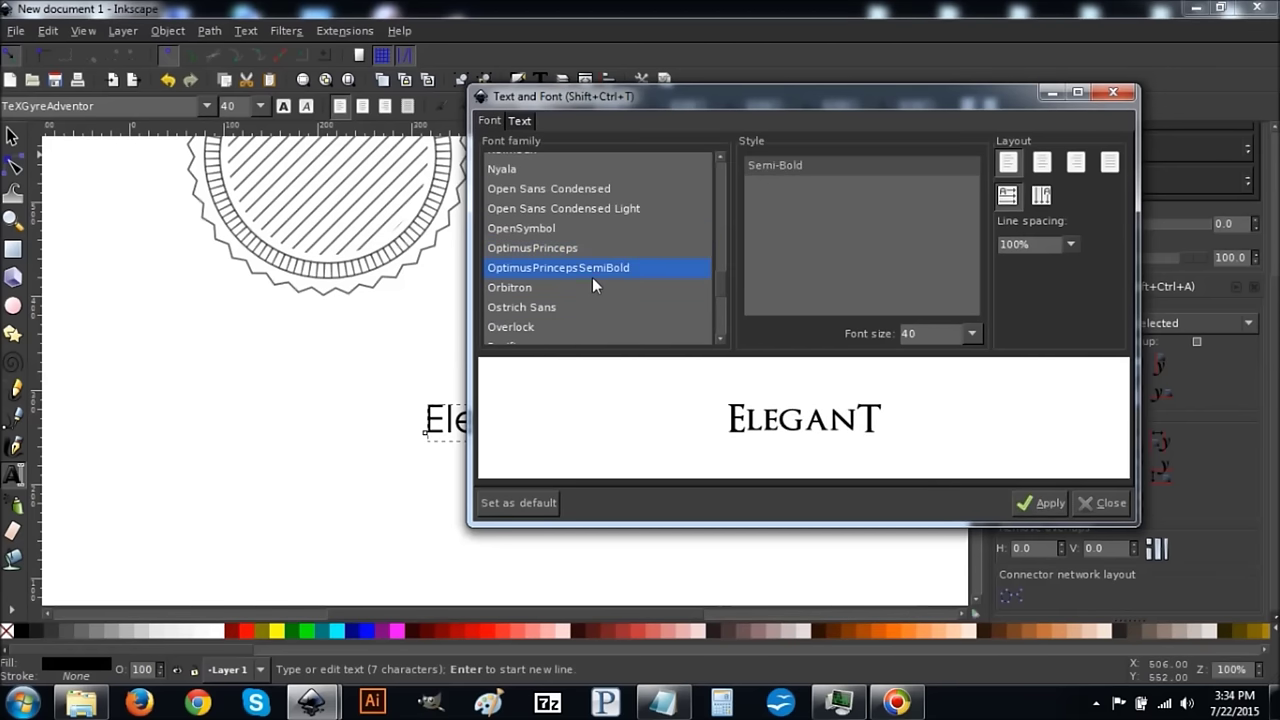
pyautogui.click(1048, 504)
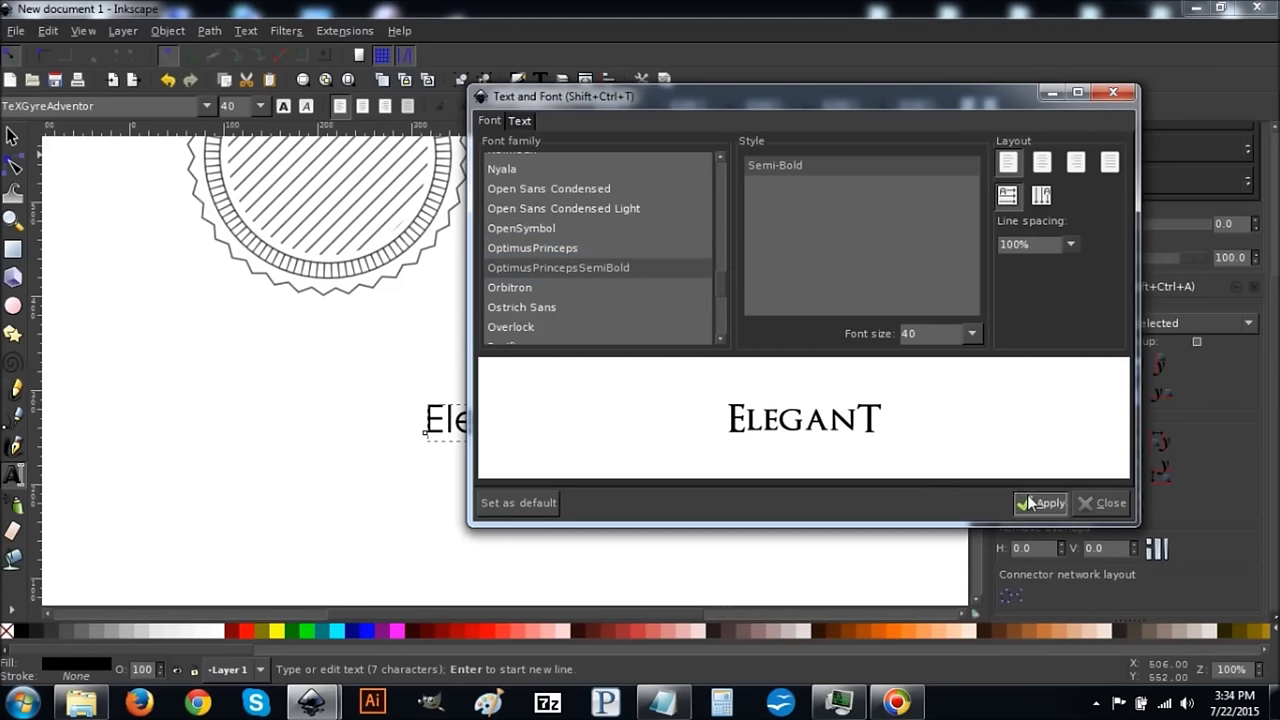
pyautogui.click(1117, 98)
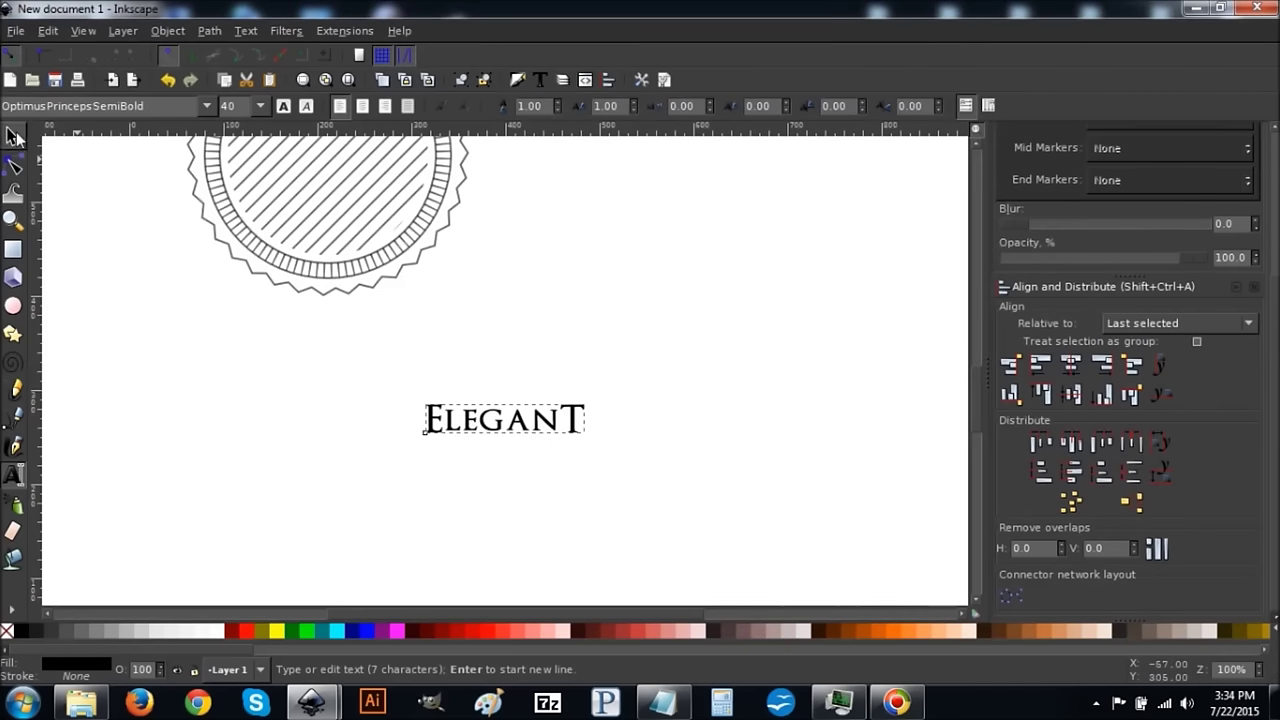
# - Enlarge the "EleganT" text proportionally about its center to about 285 px wide
pyautogui.click(13, 136)
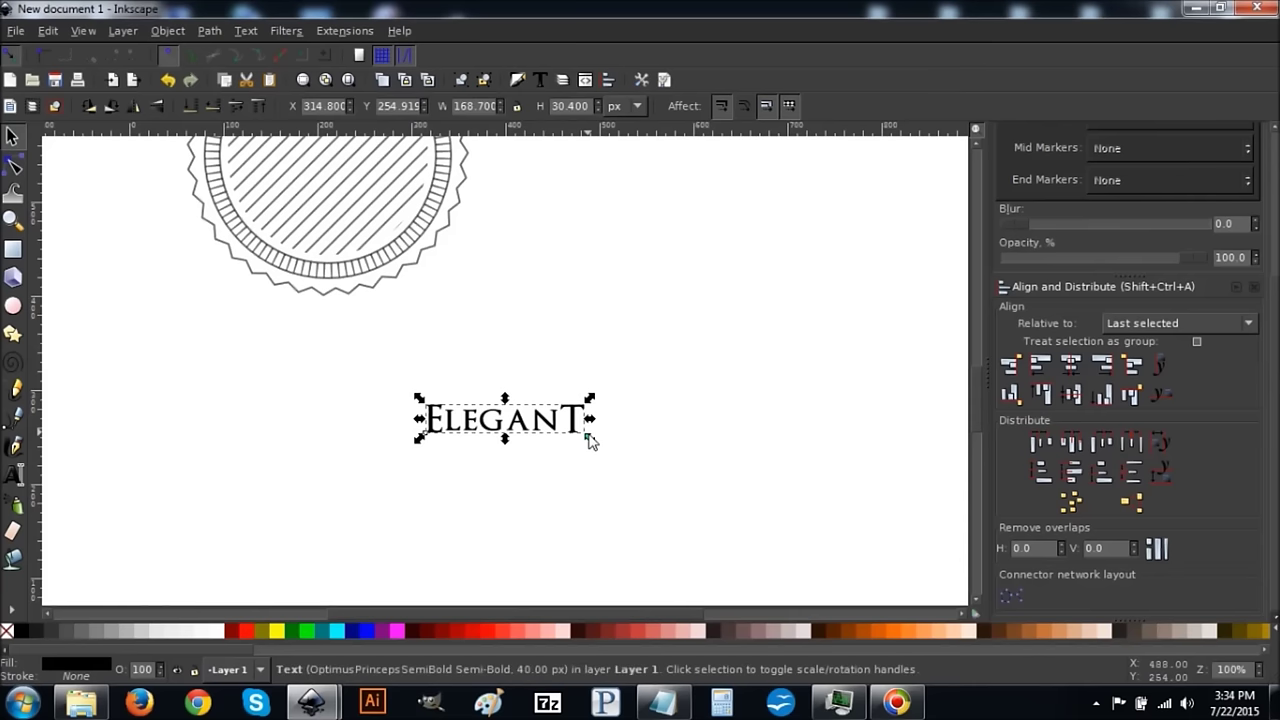
pyautogui.moveTo(591, 450); pyautogui.dragTo(646, 497)
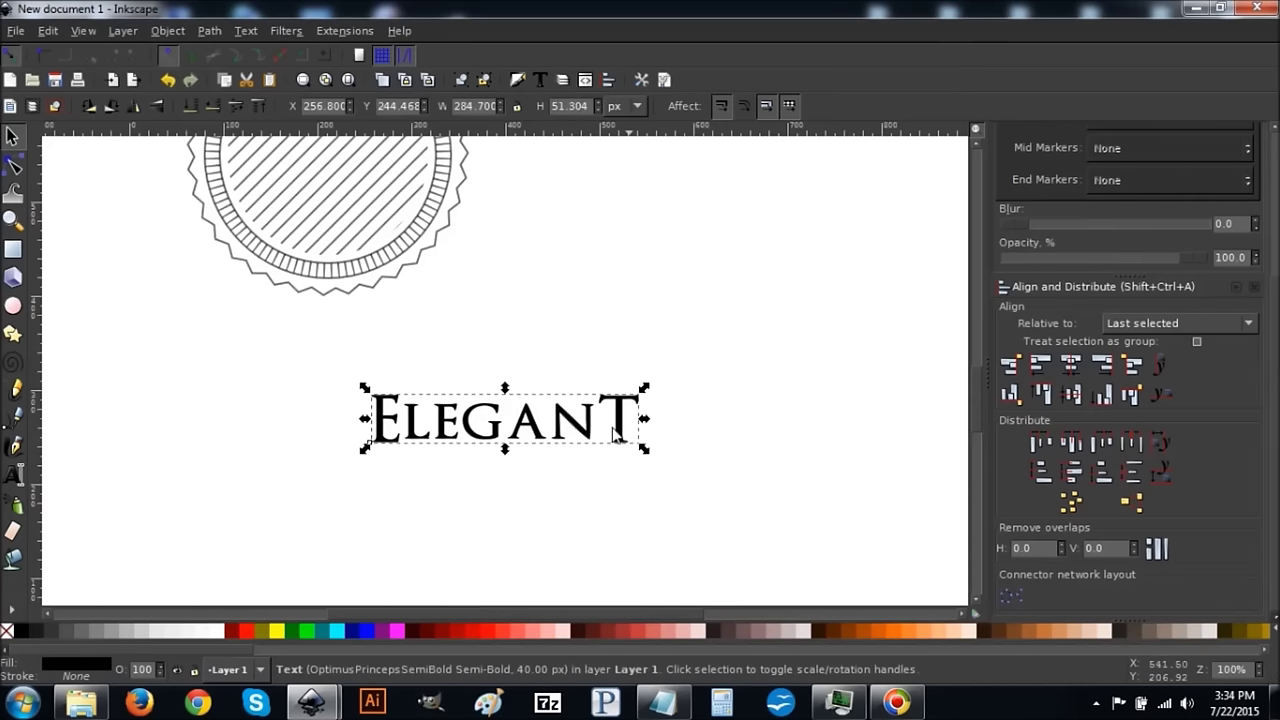
# - Move the "EleganT" text a little farther right and down in the empty area below the badge
pyautogui.moveTo(586, 400); pyautogui.dragTo(648, 500)
pyautogui.scroll(-2, 760, 495)
pyautogui.click(760, 498)
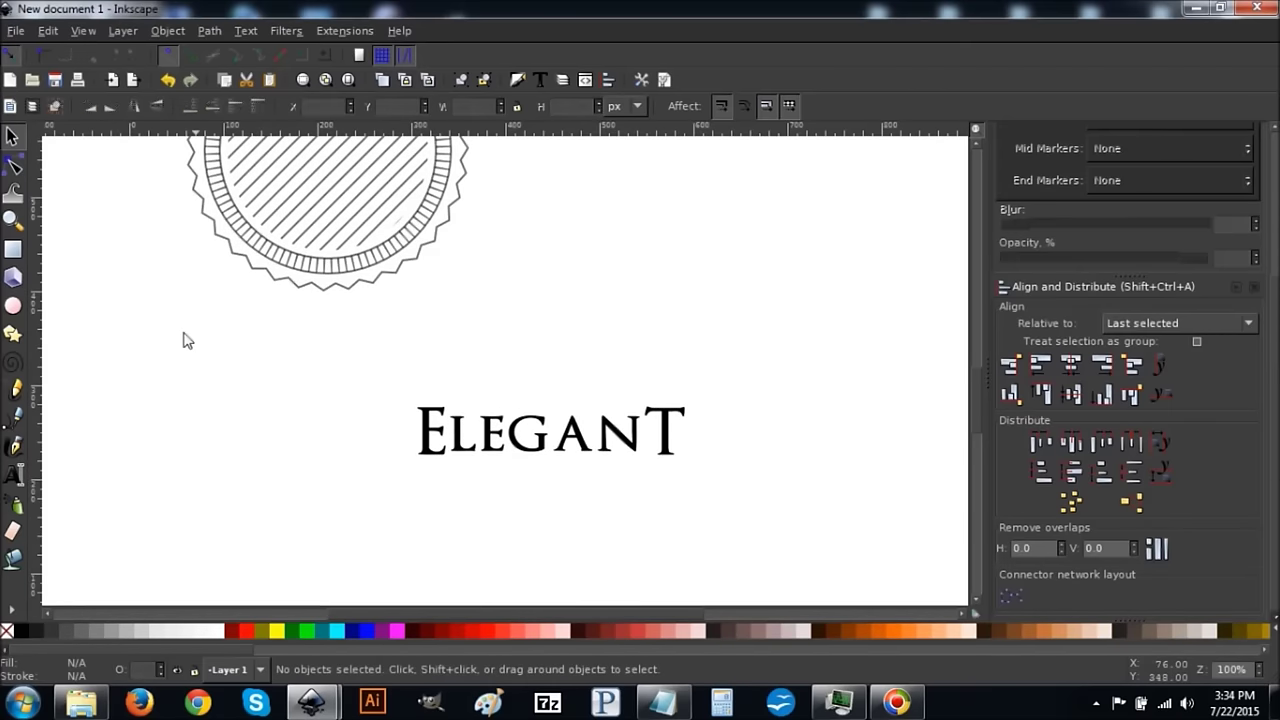
# - Draw a red-filled rectangle about 319 px wide and 90 px high over the "EleganT" text
pyautogui.click(15, 254)
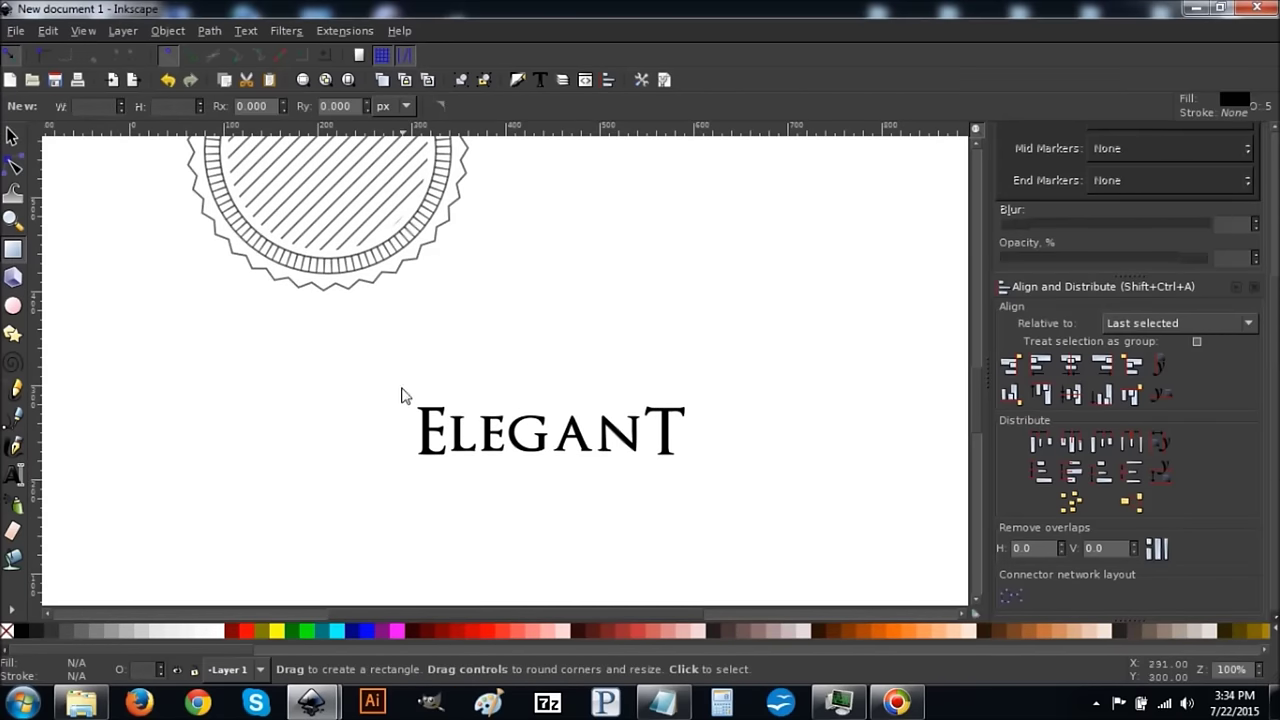
pyautogui.moveTo(402, 390); pyautogui.dragTo(702, 477)
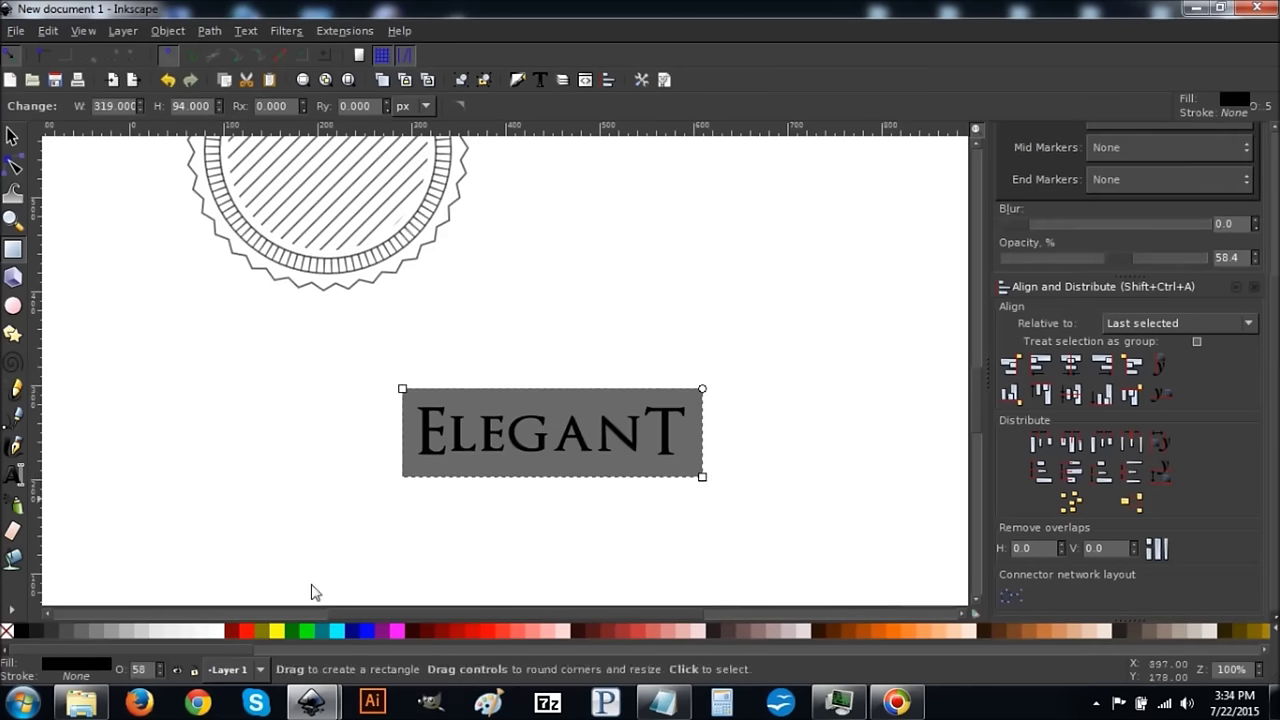
pyautogui.click(247, 631)
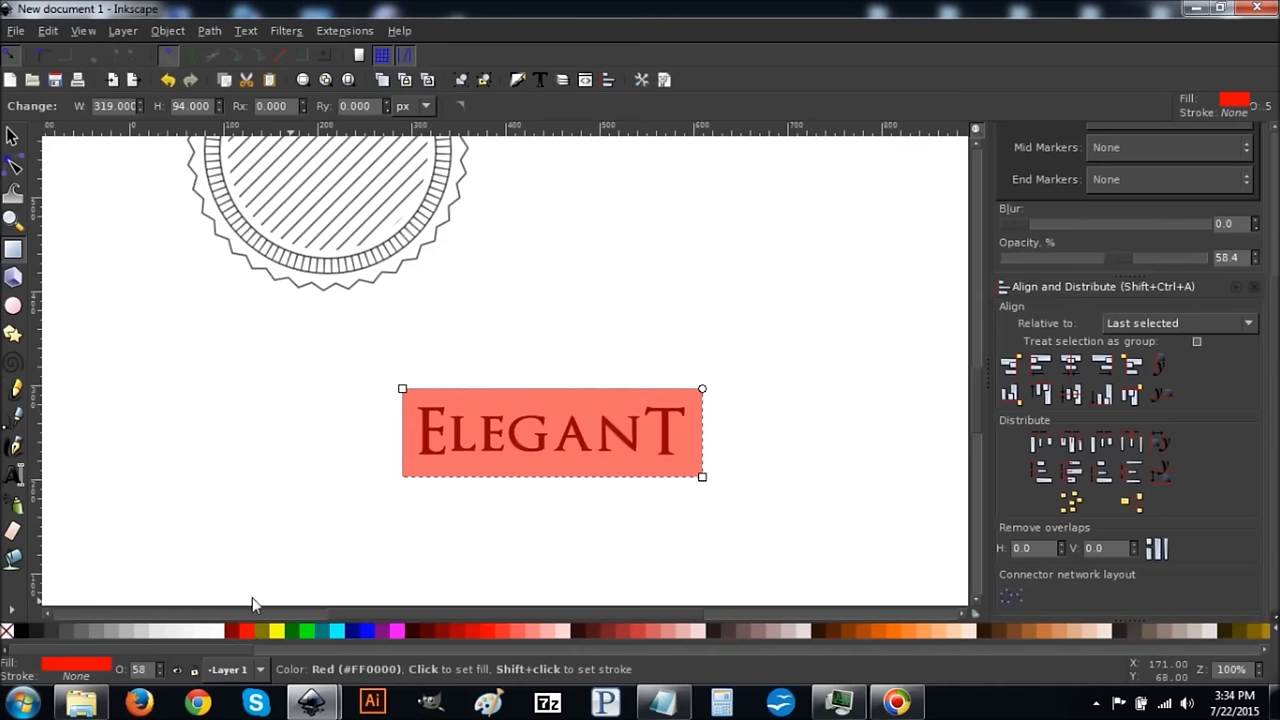
pyautogui.click(12, 136)
pyautogui.moveTo(553, 483); pyautogui.dragTo(556, 479)
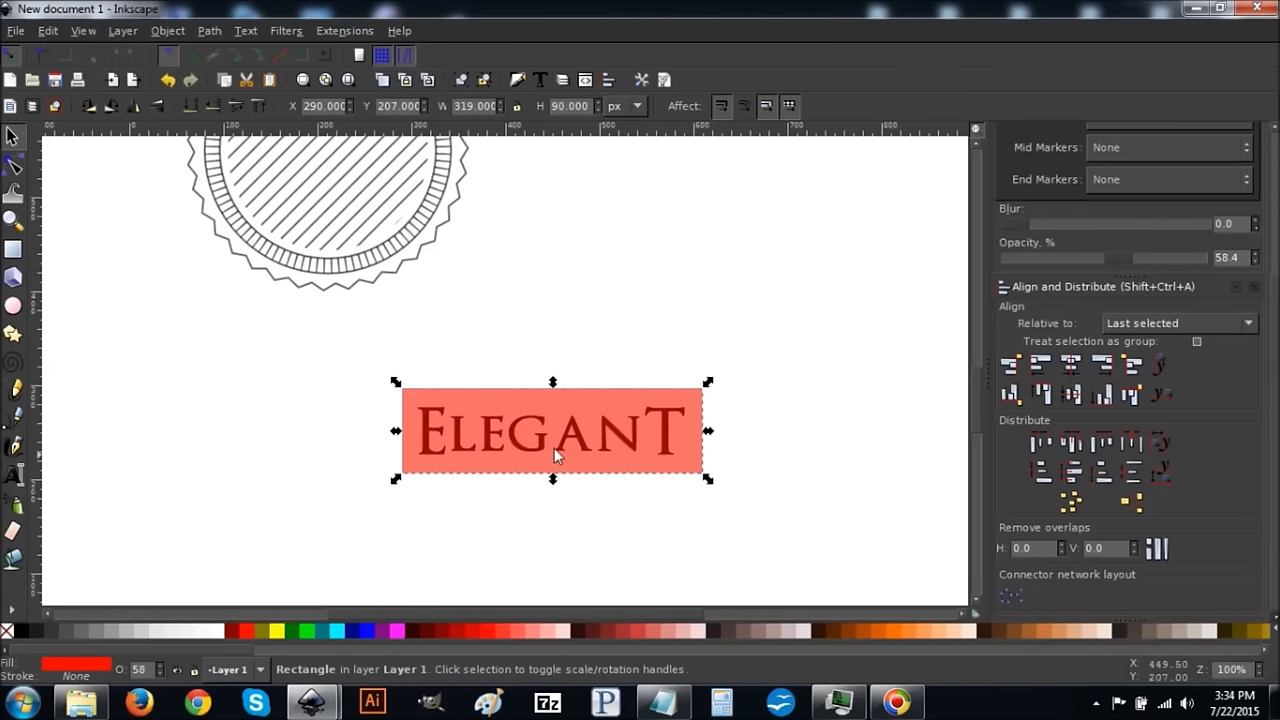
pyautogui.moveTo(710, 432); pyautogui.dragTo(697, 437)
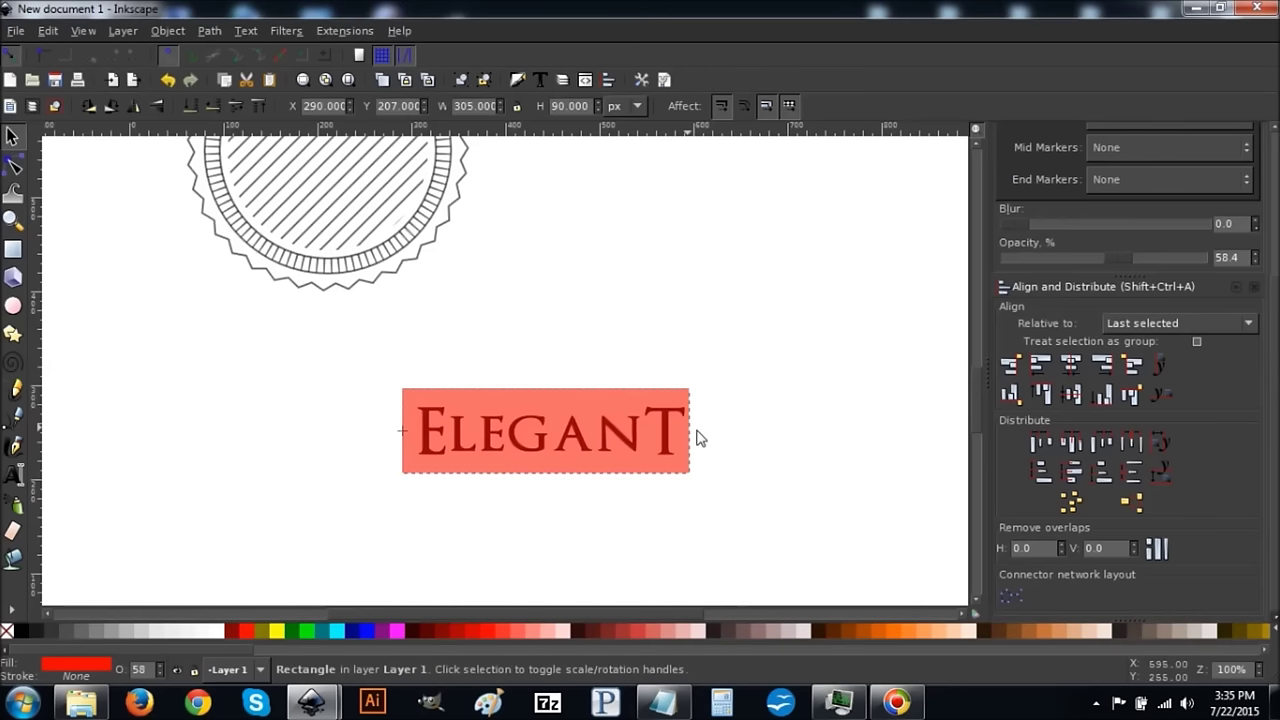
pyautogui.moveTo(546, 380); pyautogui.dragTo(550, 405)
pyautogui.click(167, 82)
pyautogui.click(167, 82)
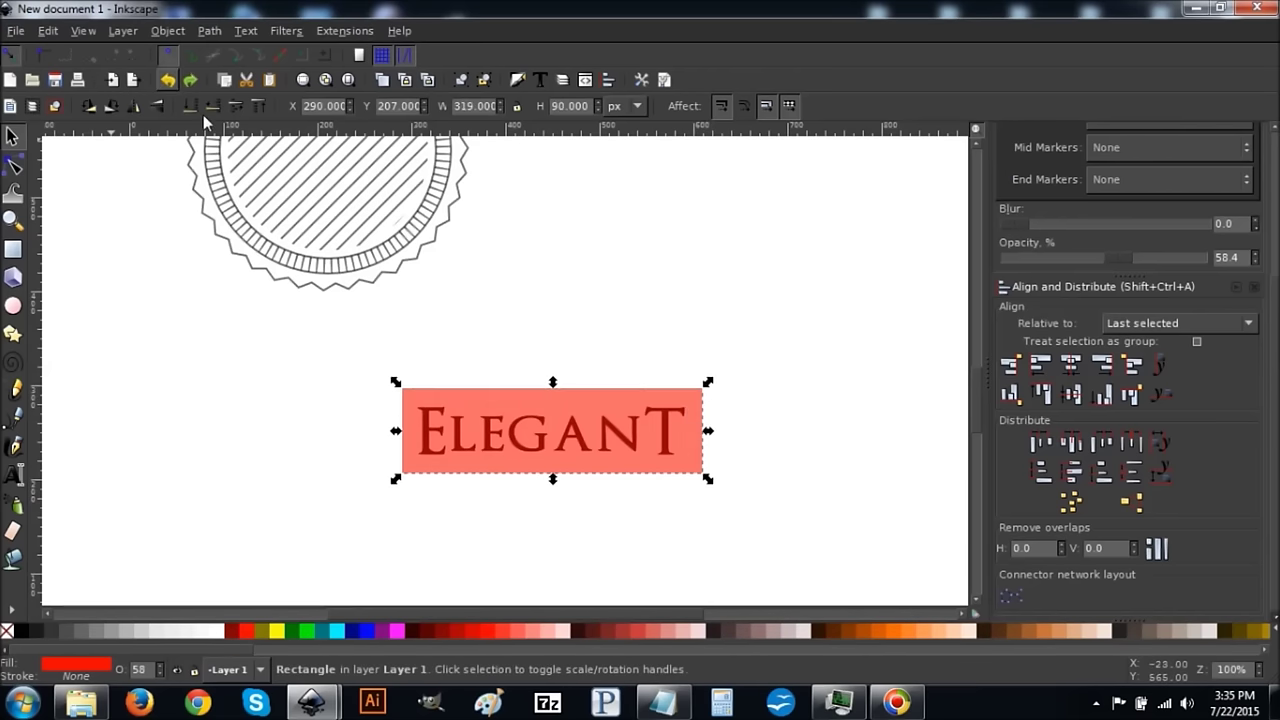
# - Lower the red rectangle behind the "EleganT" text and convert it to a path
pyautogui.moveTo(630, 474); pyautogui.dragTo(614, 470)
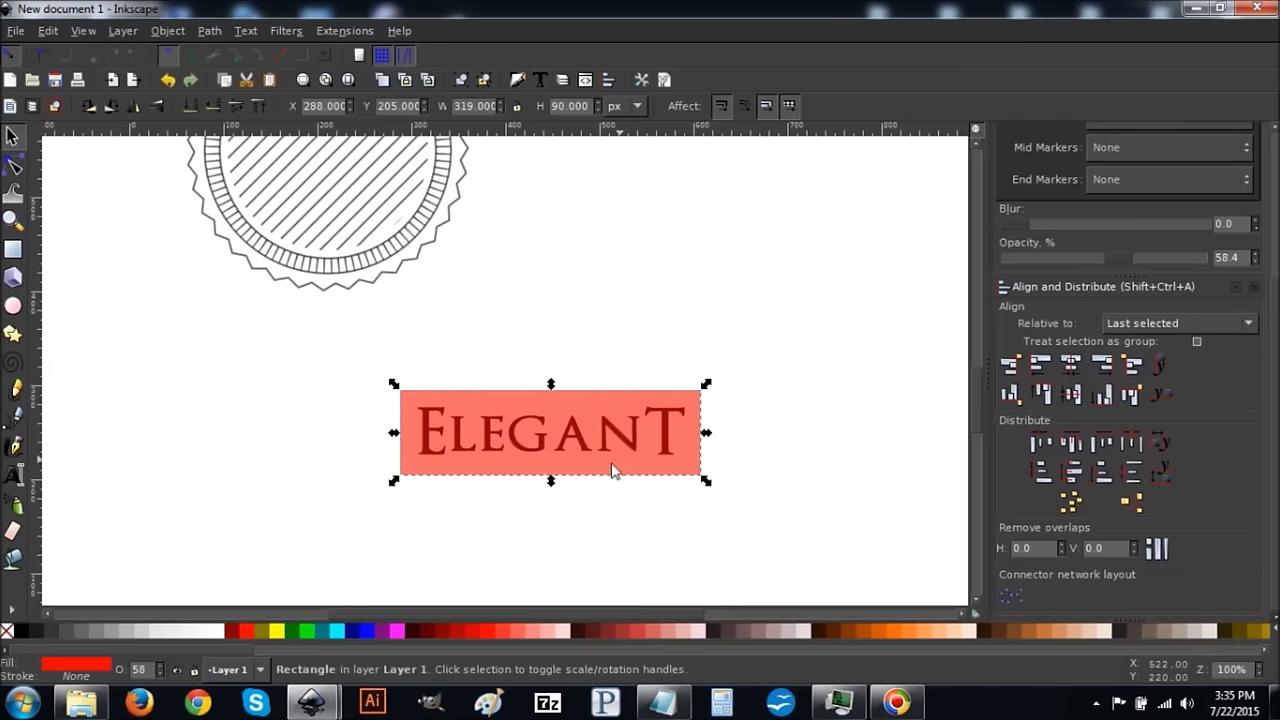
pyautogui.click(194, 115)
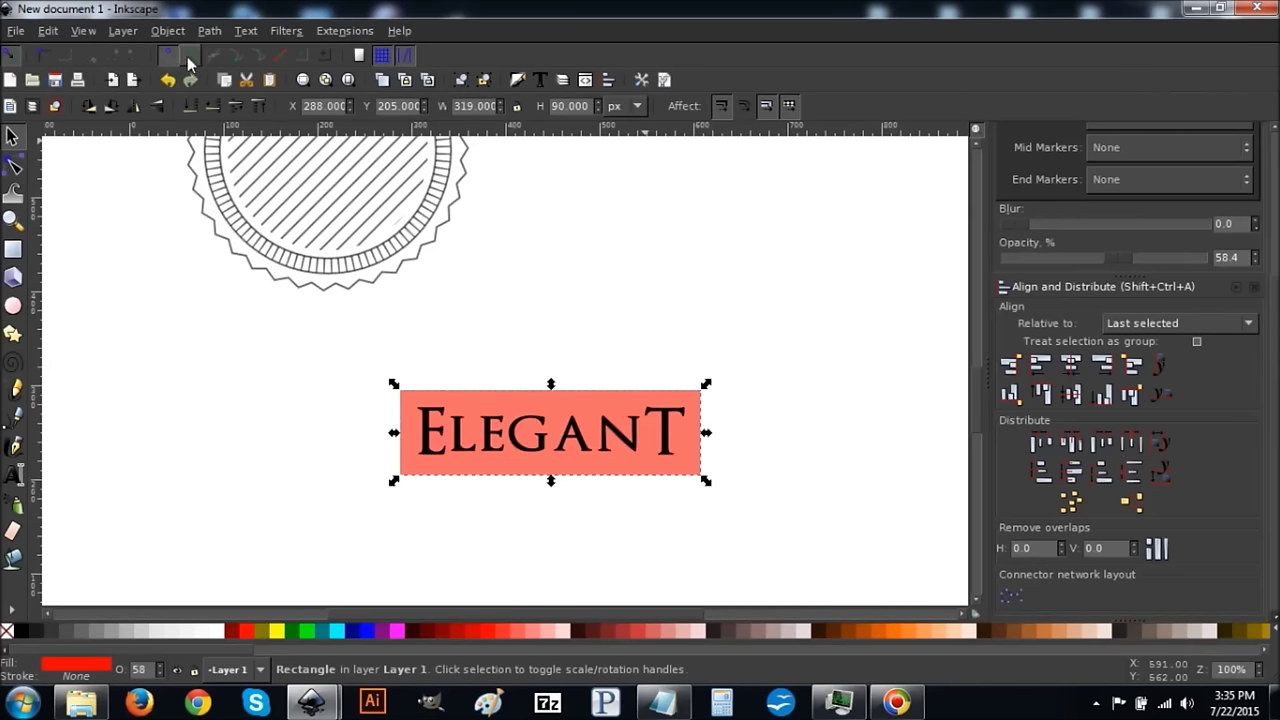
pyautogui.click(209, 30)
pyautogui.click(229, 53)
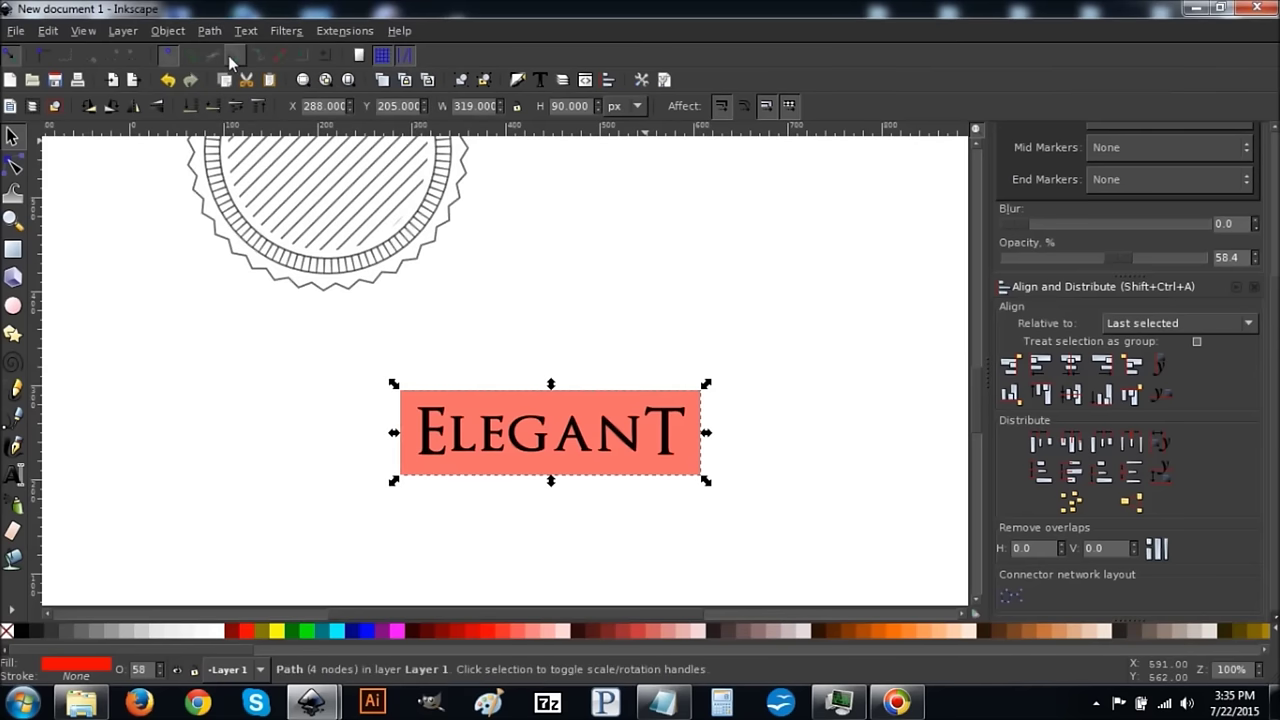
# - Center the red rectangle on the "EleganT" text on both the vertical and horizontal axes
pyautogui.keyDown('shift'); pyautogui.click(525, 423); pyautogui.keyUp('shift')
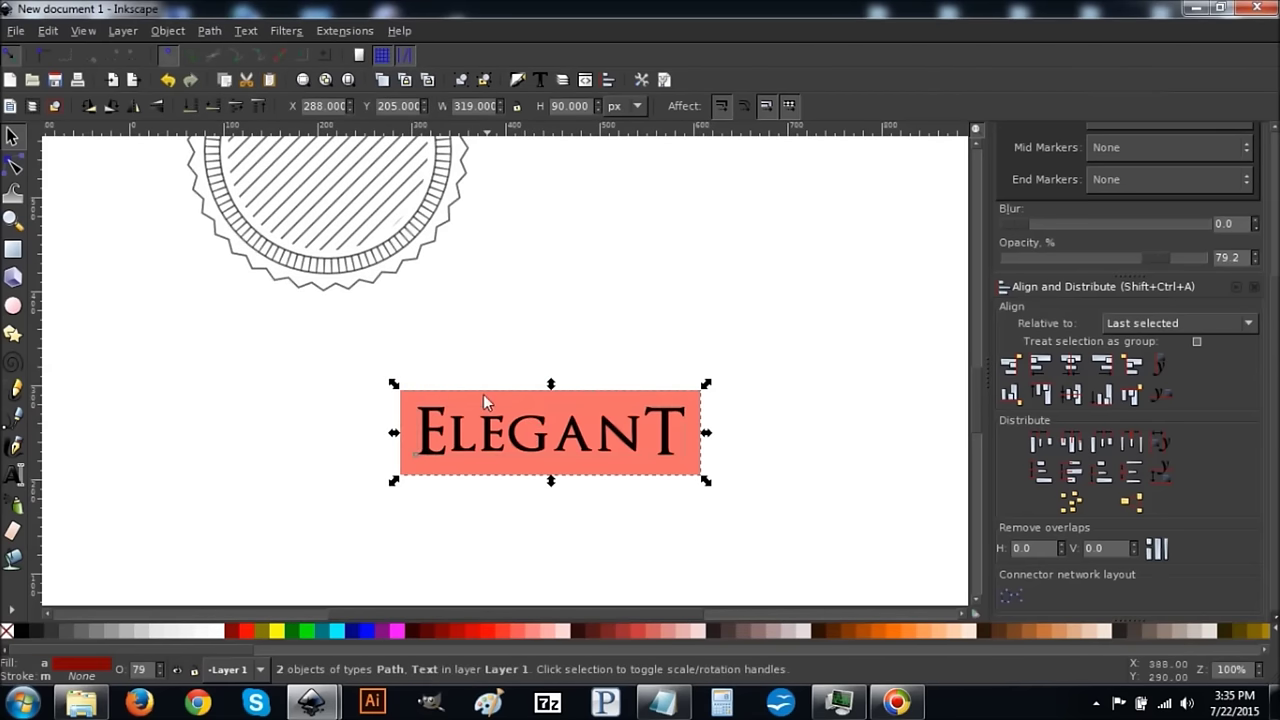
pyautogui.click(1072, 366)
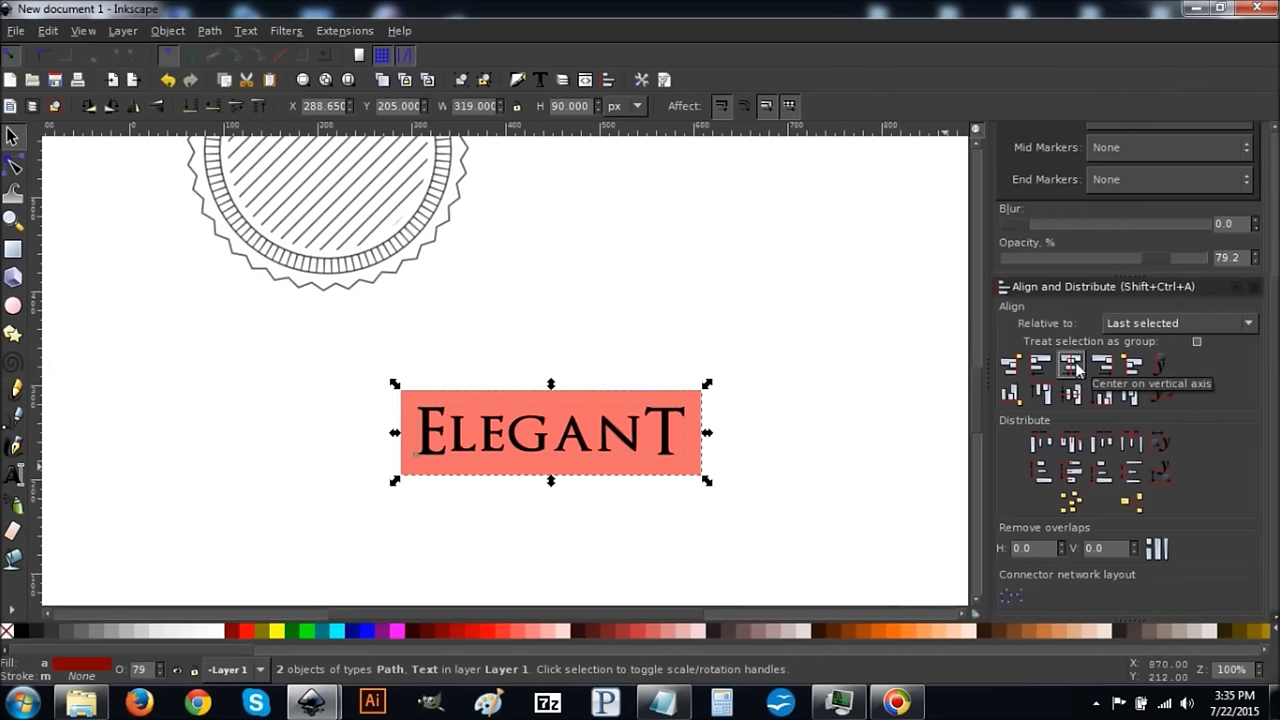
pyautogui.click(1071, 394)
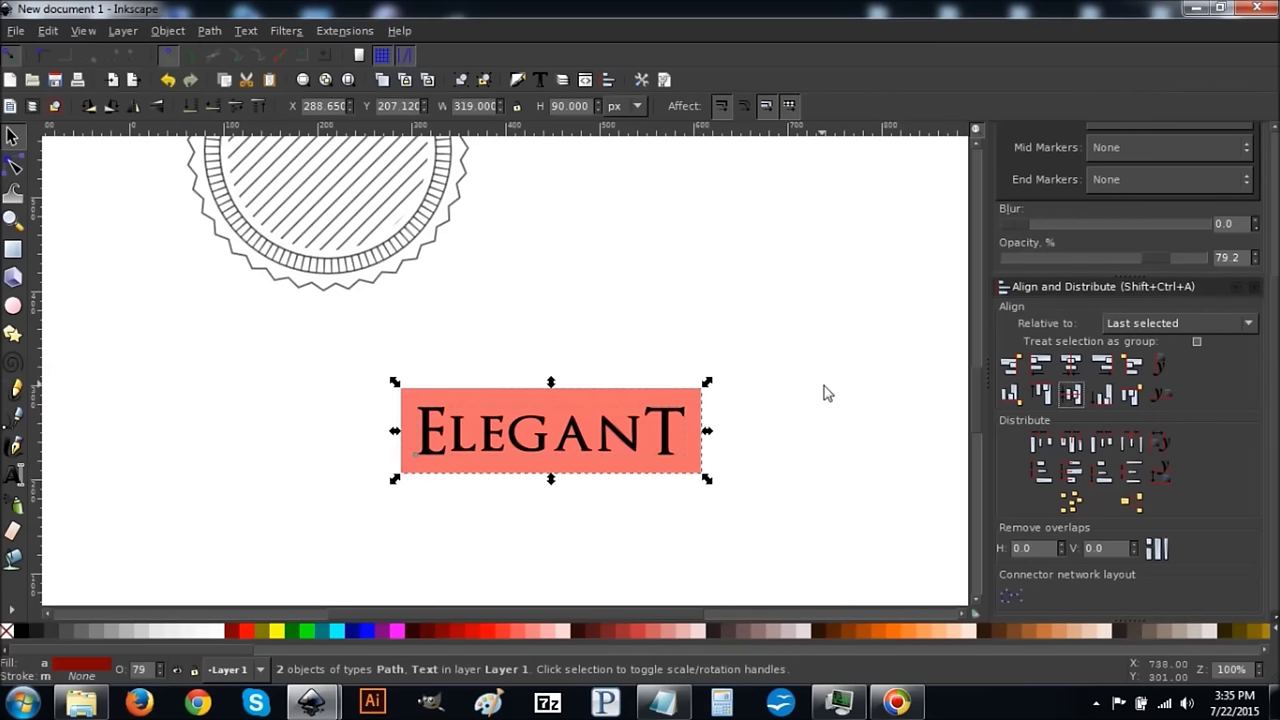
pyautogui.click(57, 107)
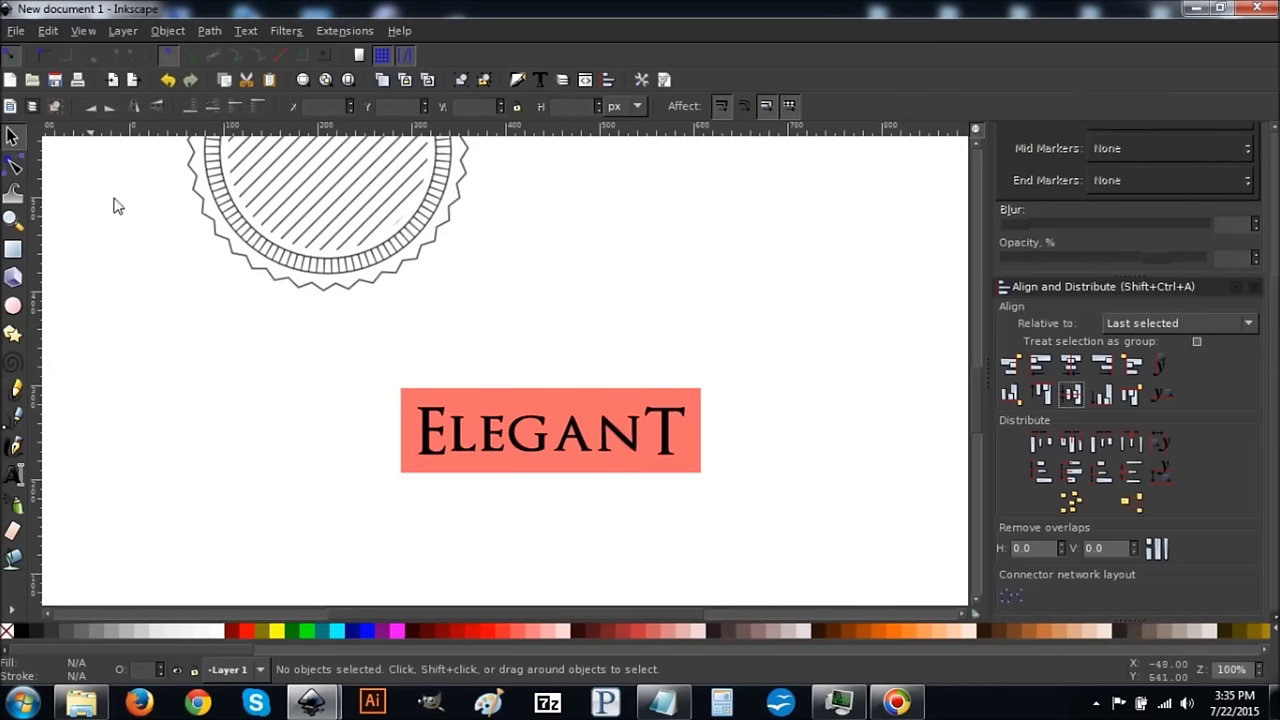
# - Add a node midway along the rectangle's left edge and move it inward about 11 px to form a ribbon notch
pyautogui.click(448, 391)
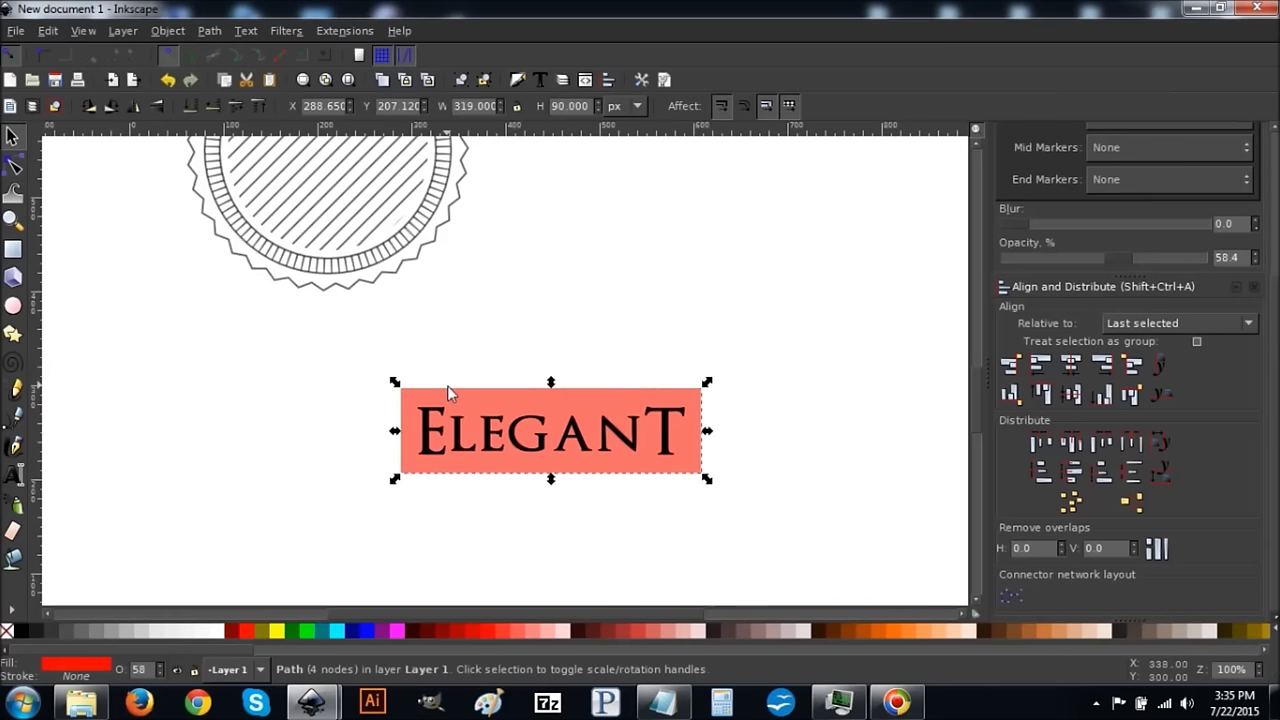
pyautogui.click(13, 170)
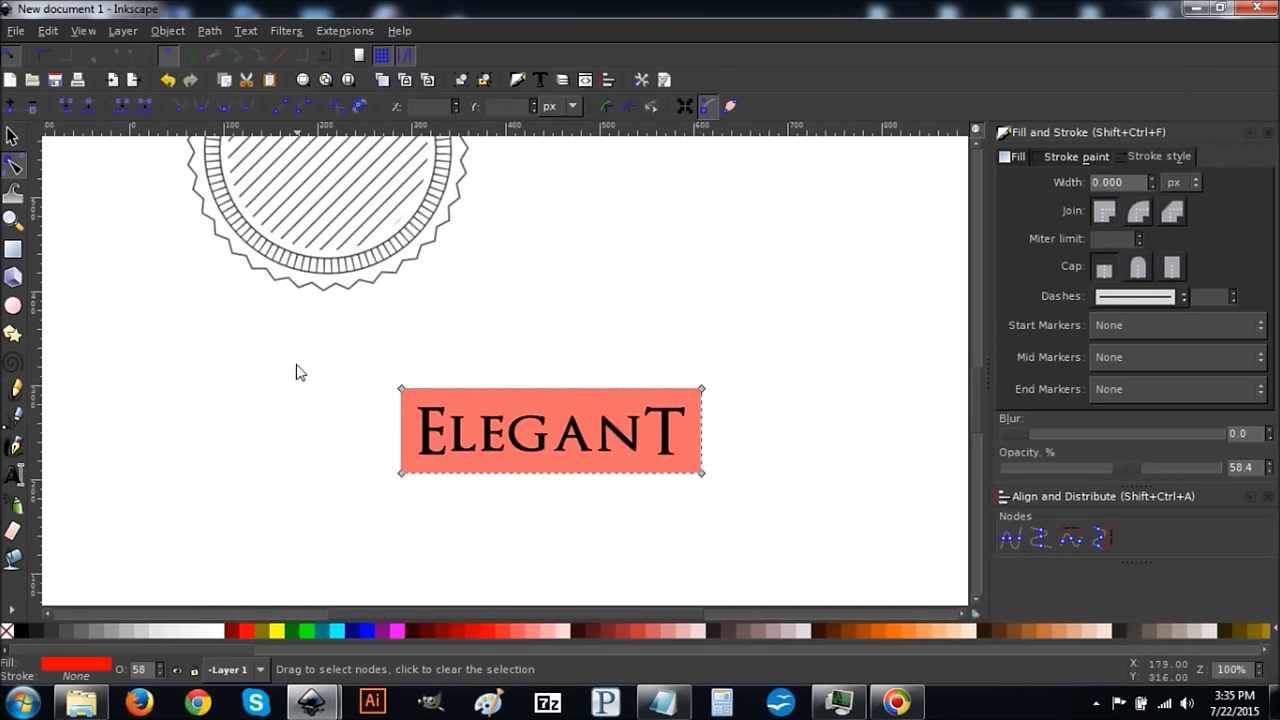
pyautogui.moveTo(311, 339); pyautogui.dragTo(430, 515)
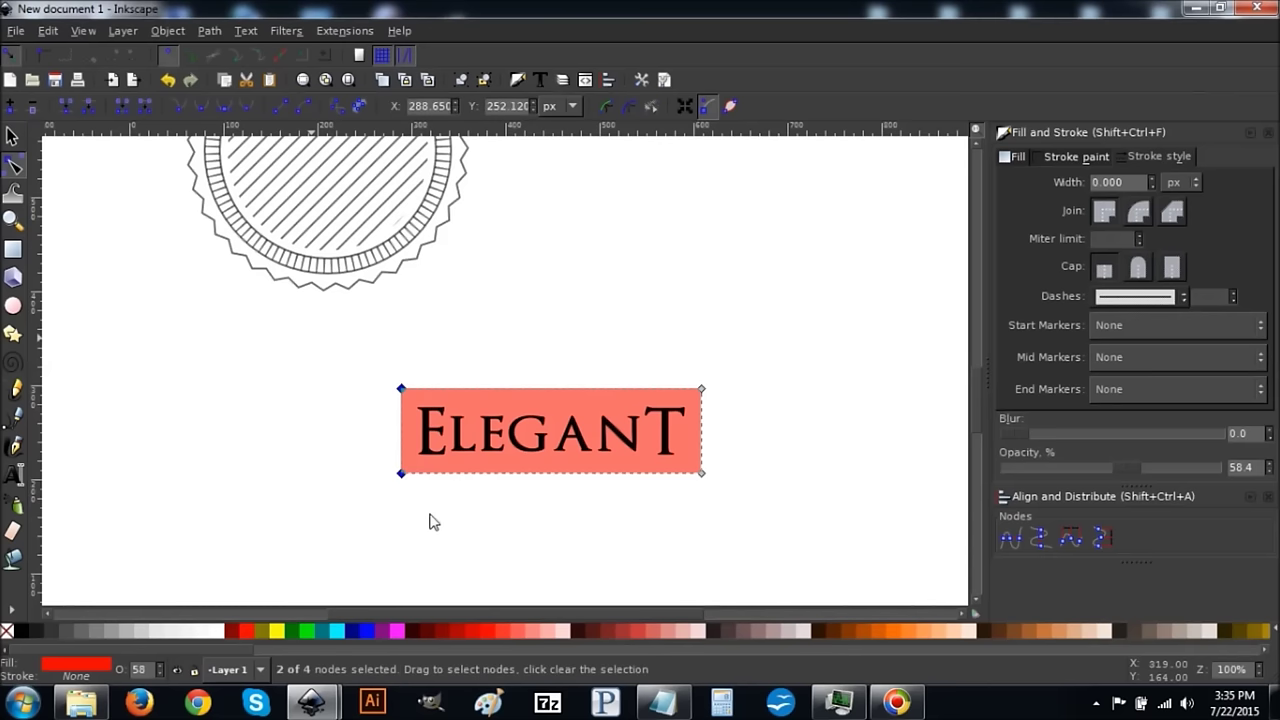
pyautogui.click(11, 105)
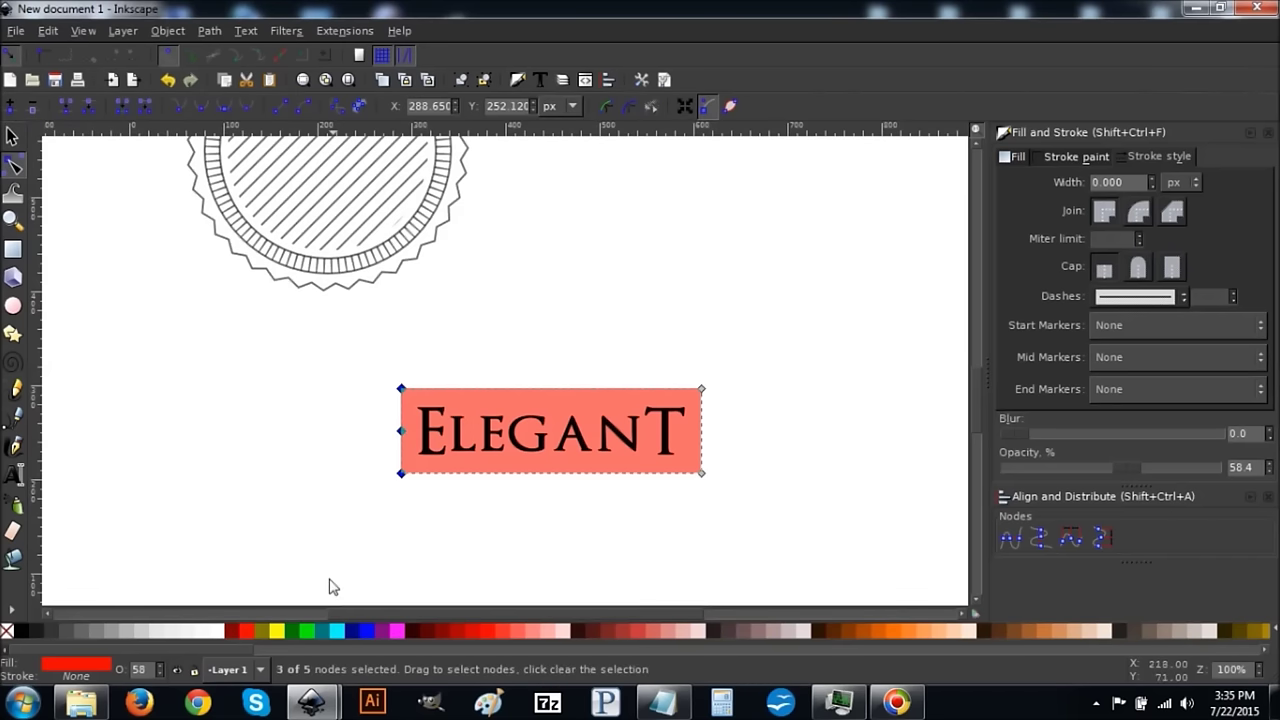
pyautogui.click(401, 432)
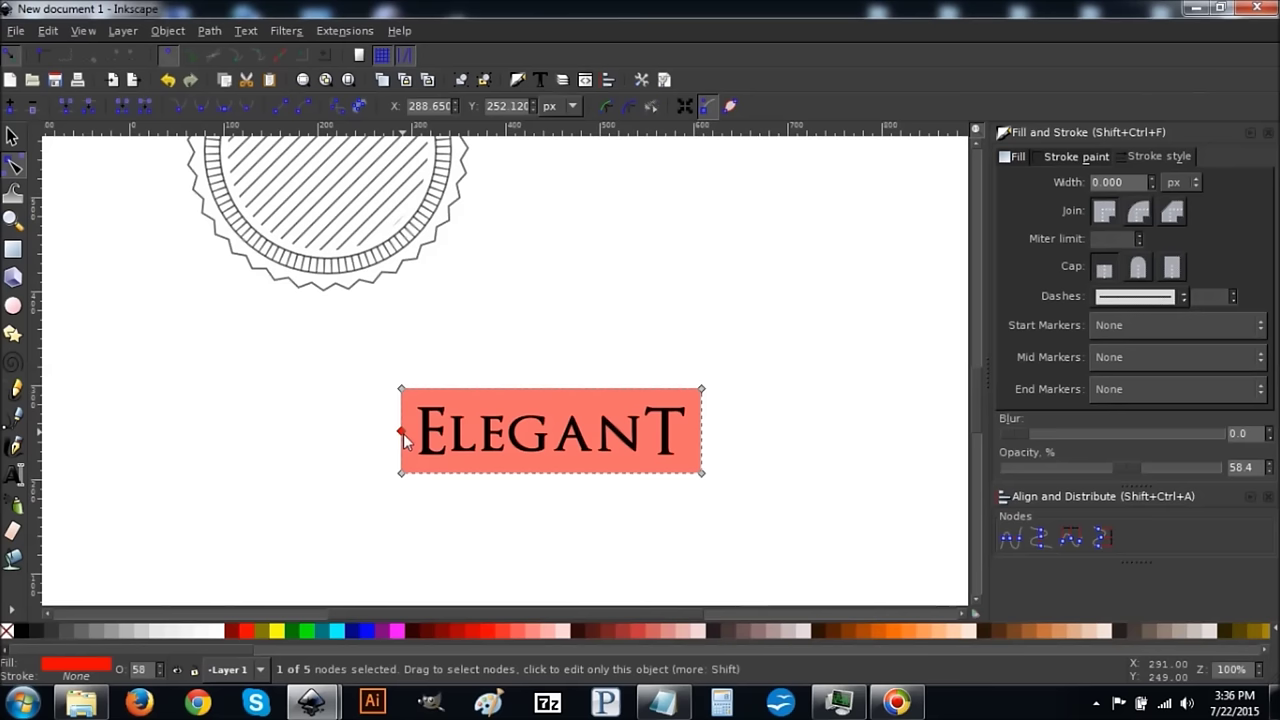
pyautogui.moveTo(401, 432); pyautogui.dragTo(412, 432)
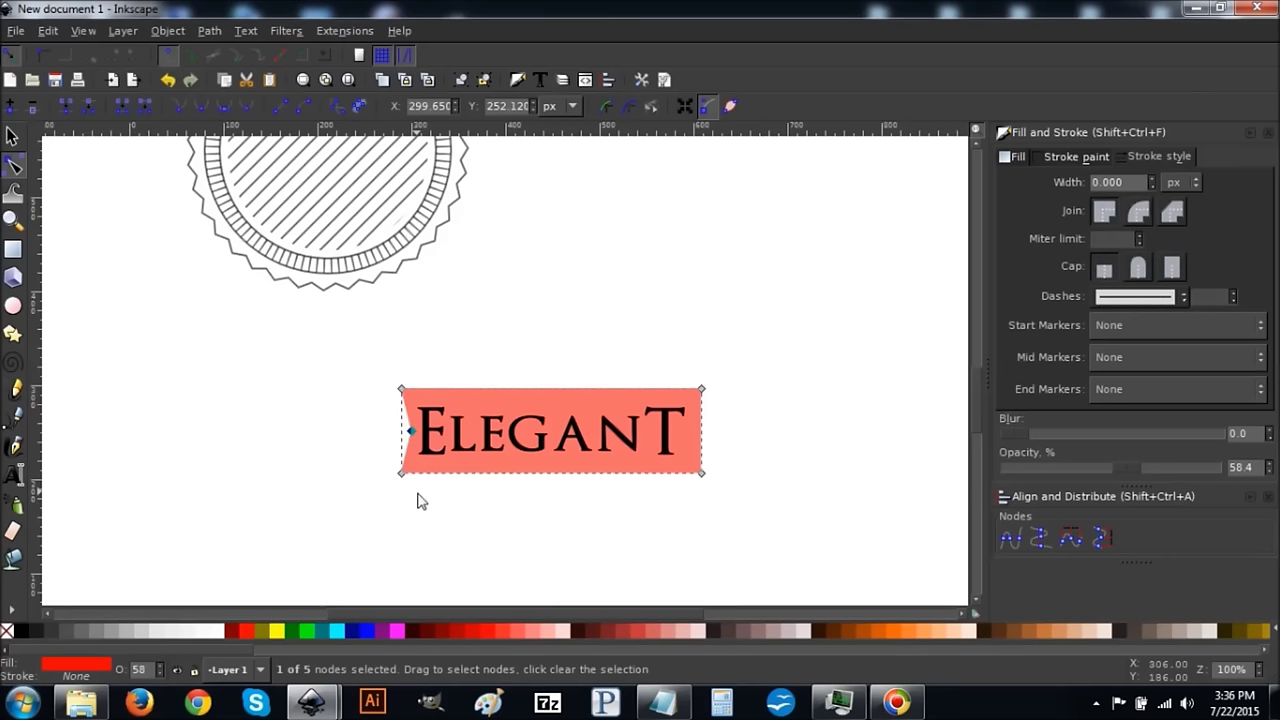
# - Move the two right corner nodes of the notched shape inward together, making it about 226 px wide
pyautogui.moveTo(739, 510); pyautogui.dragTo(660, 345)
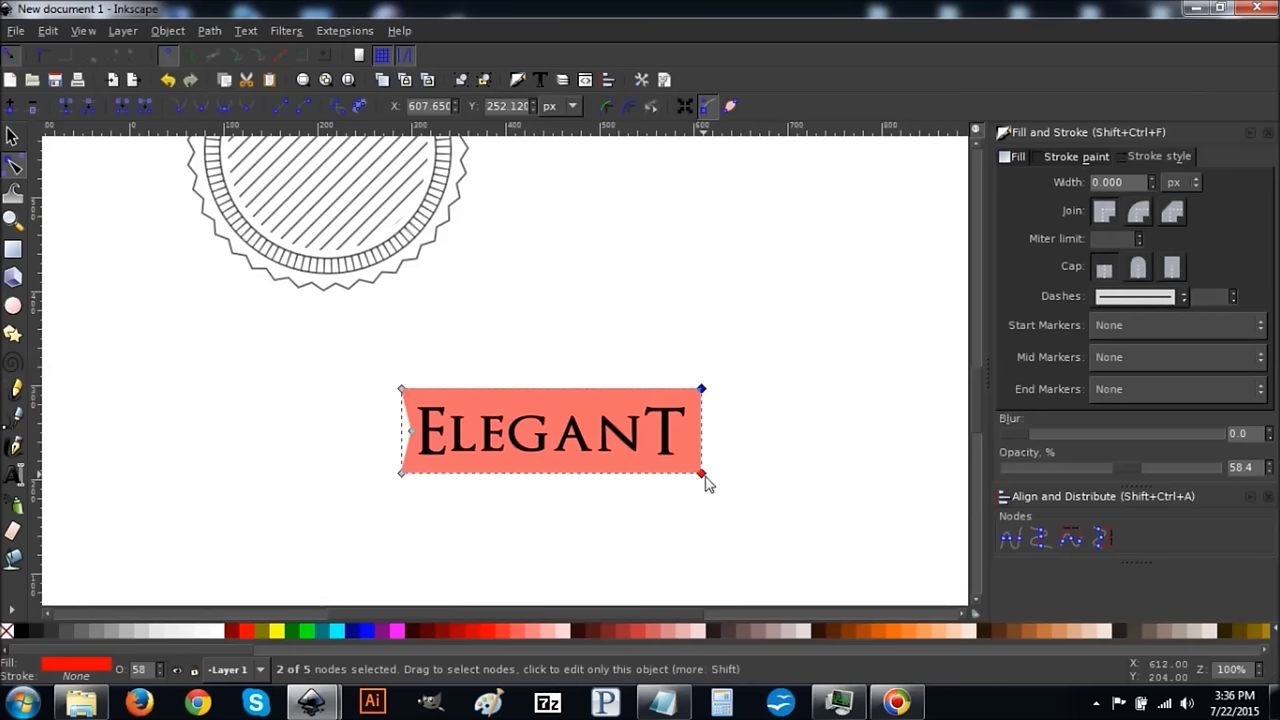
pyautogui.moveTo(698, 474); pyautogui.dragTo(617, 474)
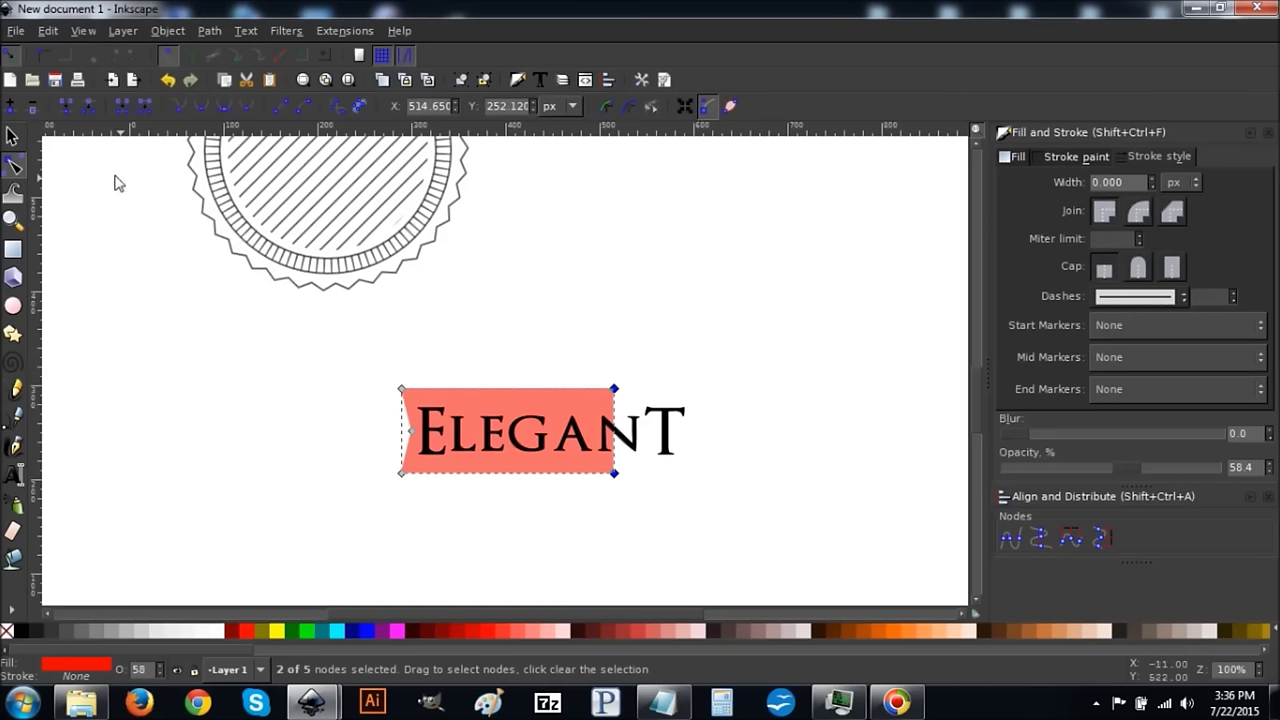
pyautogui.click(12, 139)
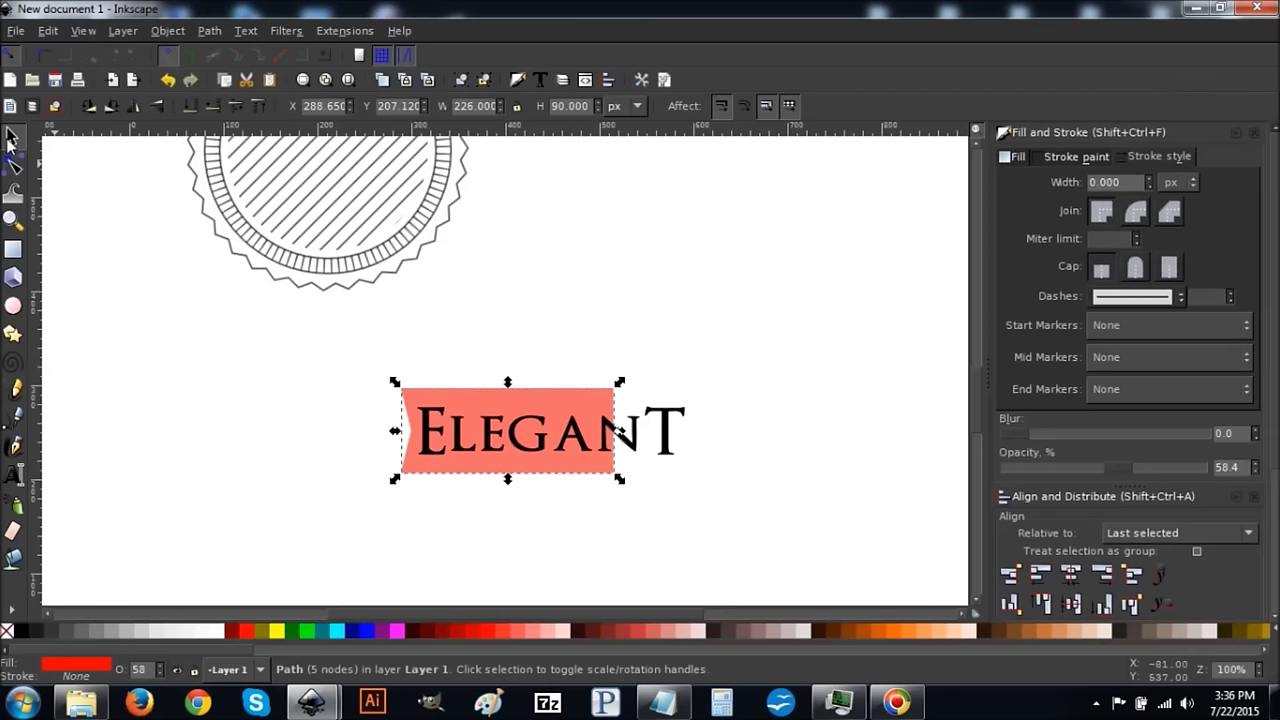
# - Duplicate the notched shape, flip the copy horizontally and move it straight right about 90 px so it still overlaps the original
pyautogui.click(50, 31)
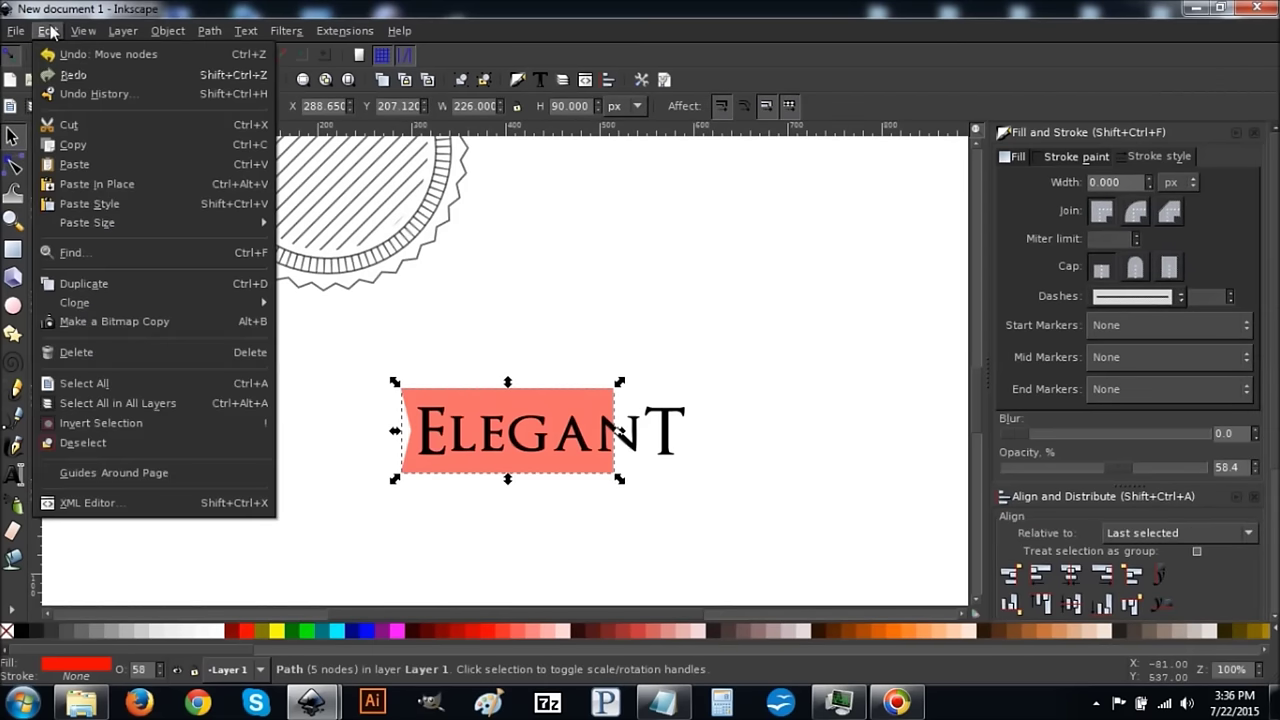
pyautogui.click(86, 281)
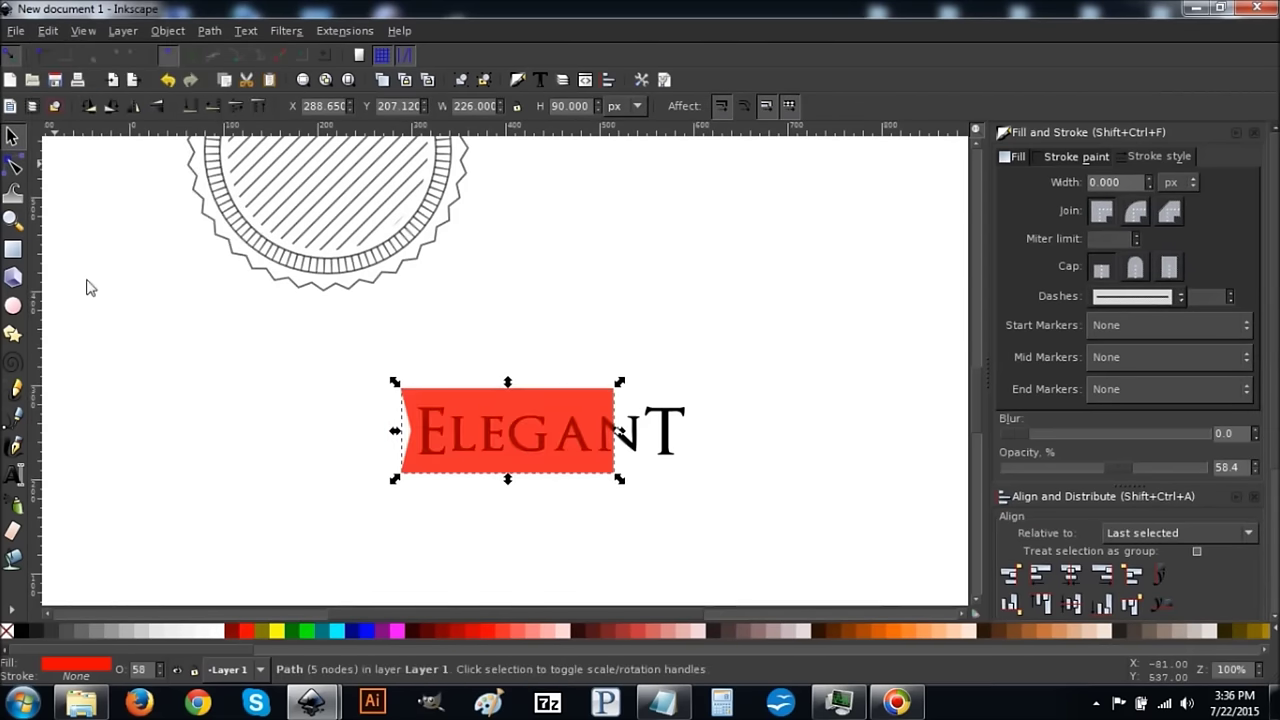
pyautogui.click(136, 107)
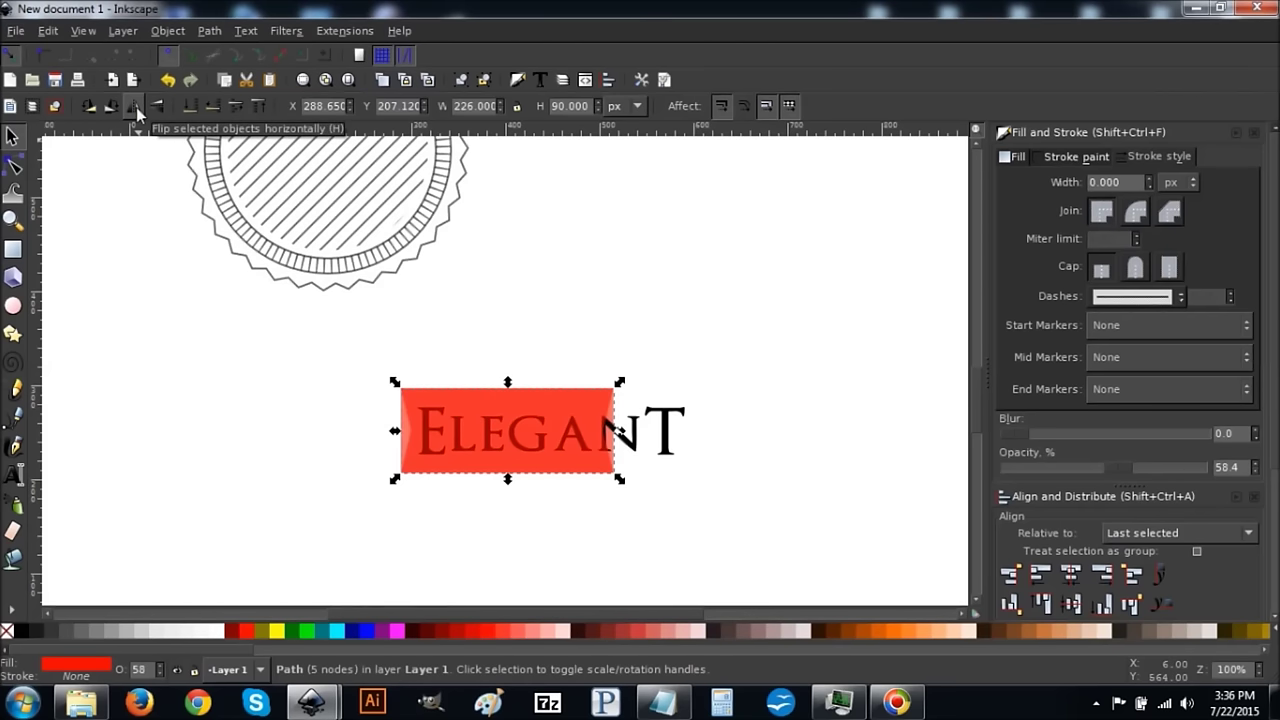
pyautogui.moveTo(444, 430); pyautogui.dragTo(526, 429)
pyautogui.moveTo(526, 429); pyautogui.dragTo(528, 429)
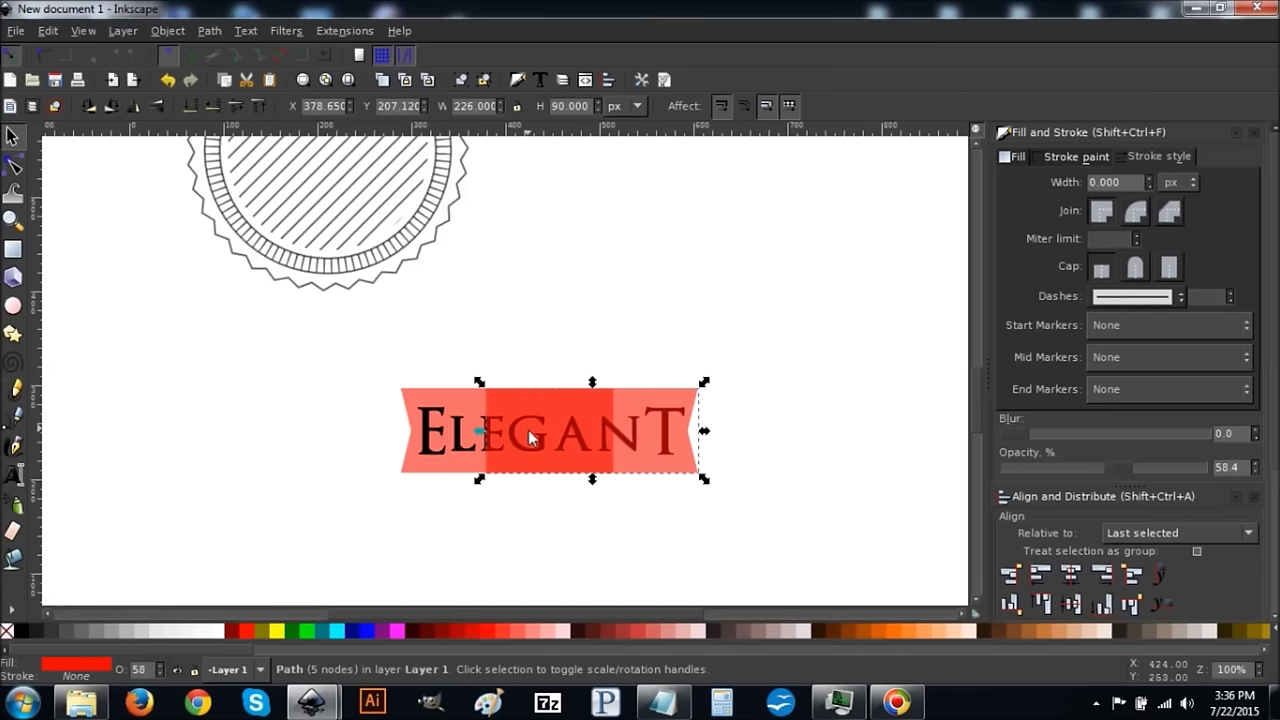
# - Unite the two overlapping notched shapes into a single ribbon banner with a Union
pyautogui.press('shift')
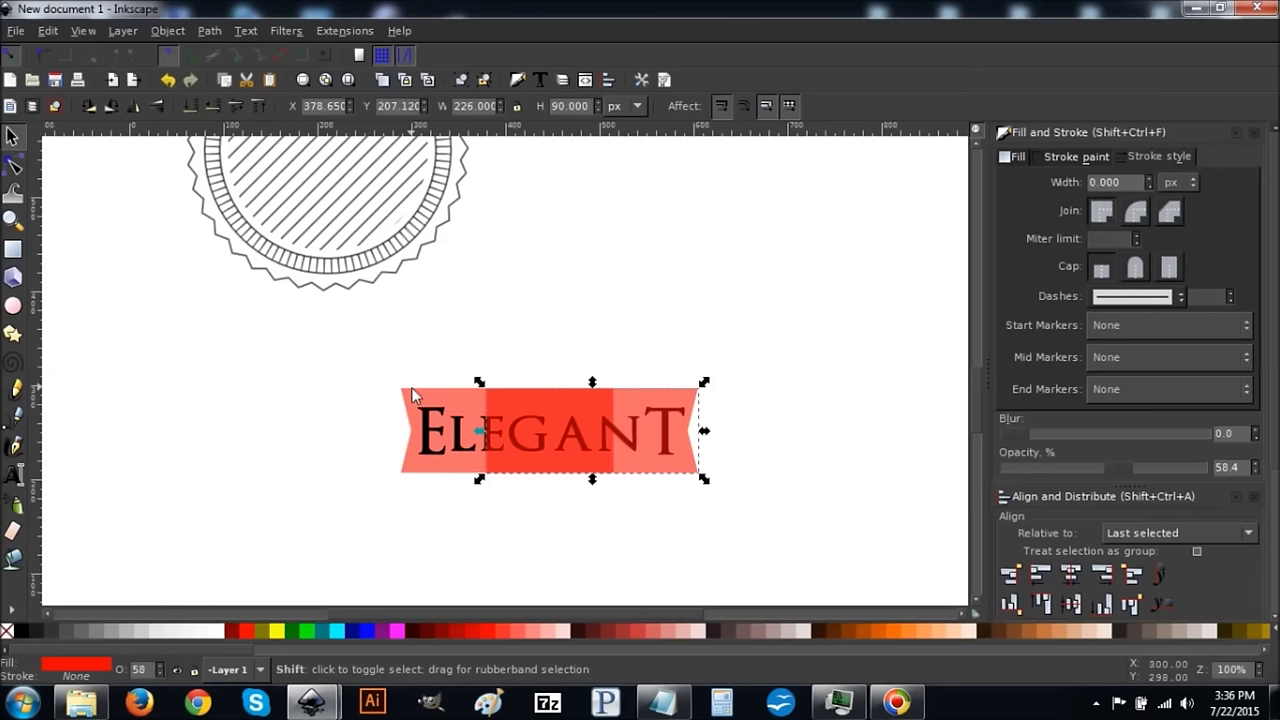
pyautogui.keyDown('shift'); pyautogui.click(412, 393); pyautogui.keyUp('shift')
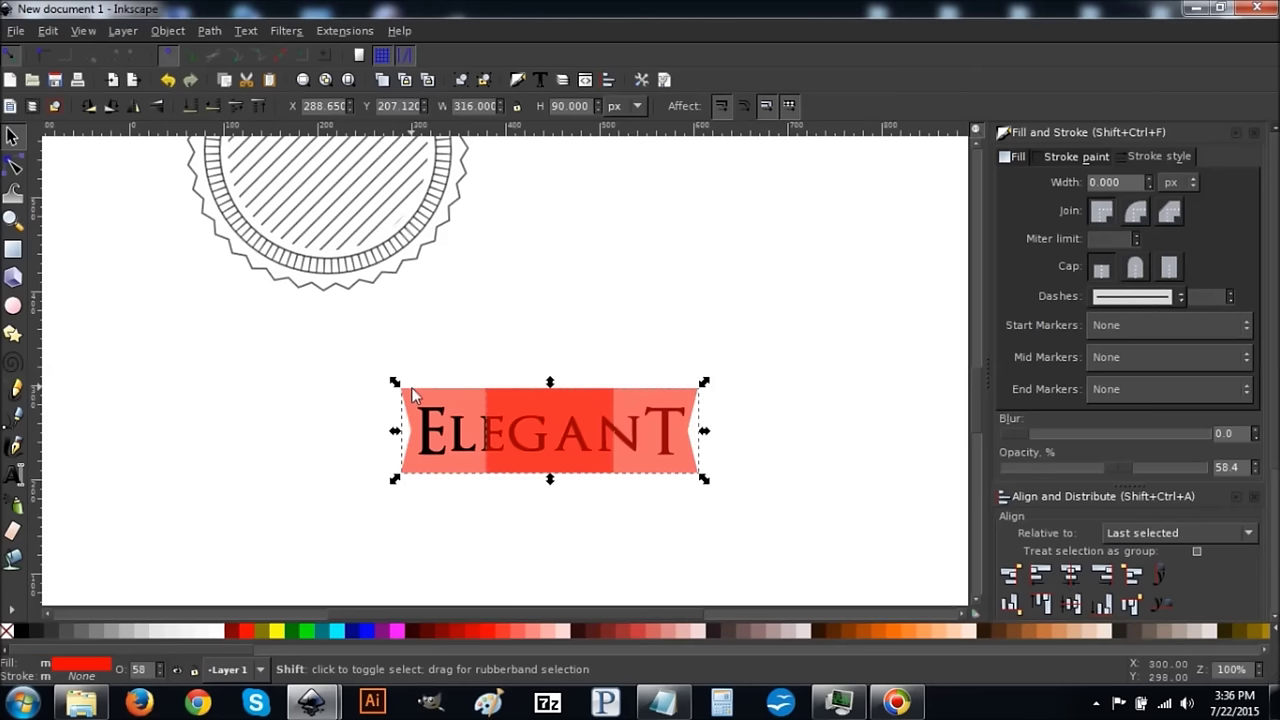
pyautogui.click(209, 31)
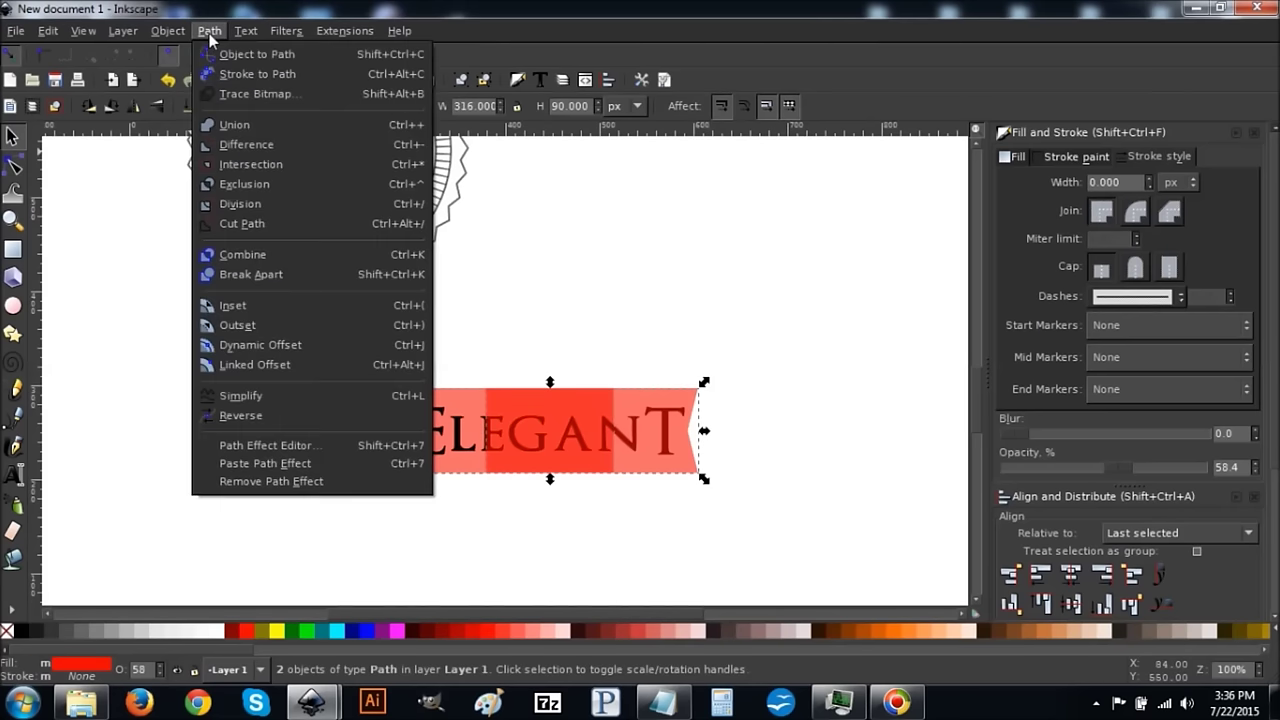
pyautogui.click(232, 124)
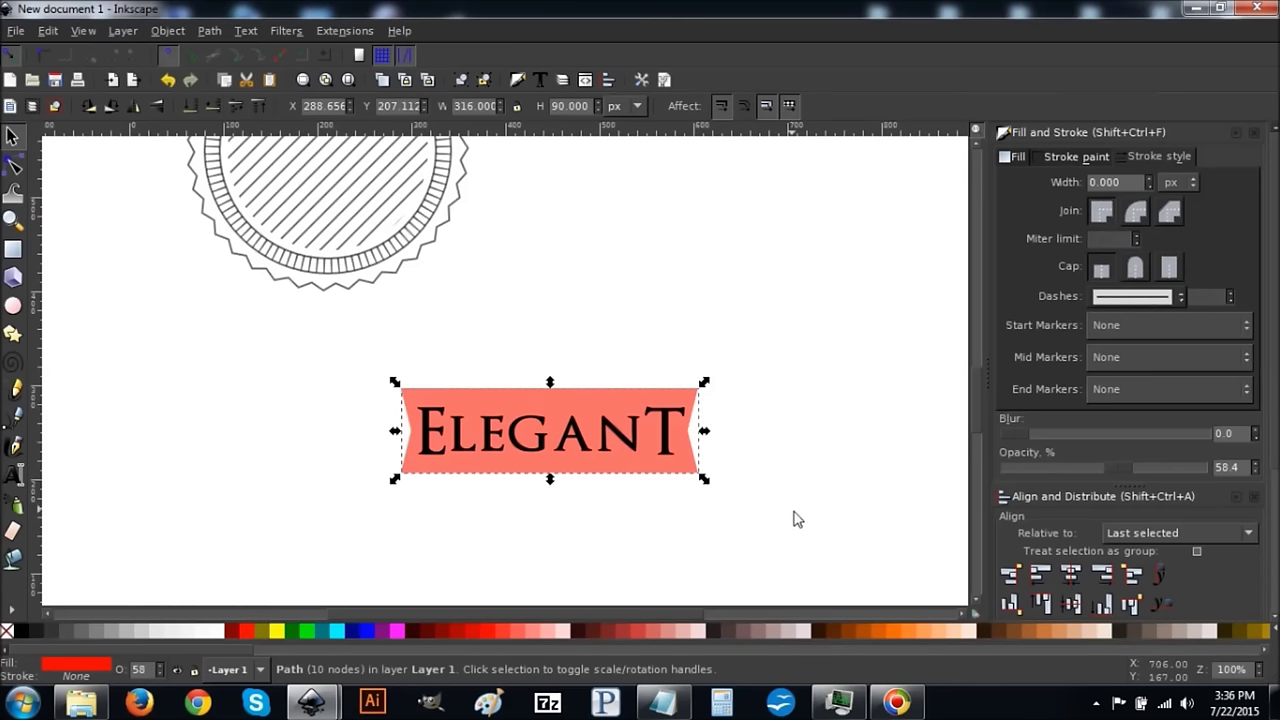
# - Center the ribbon banner on the "EleganT" text on both axes, and select only the banner
pyautogui.keyDown('shift'); pyautogui.click(612, 440); pyautogui.keyUp('shift')
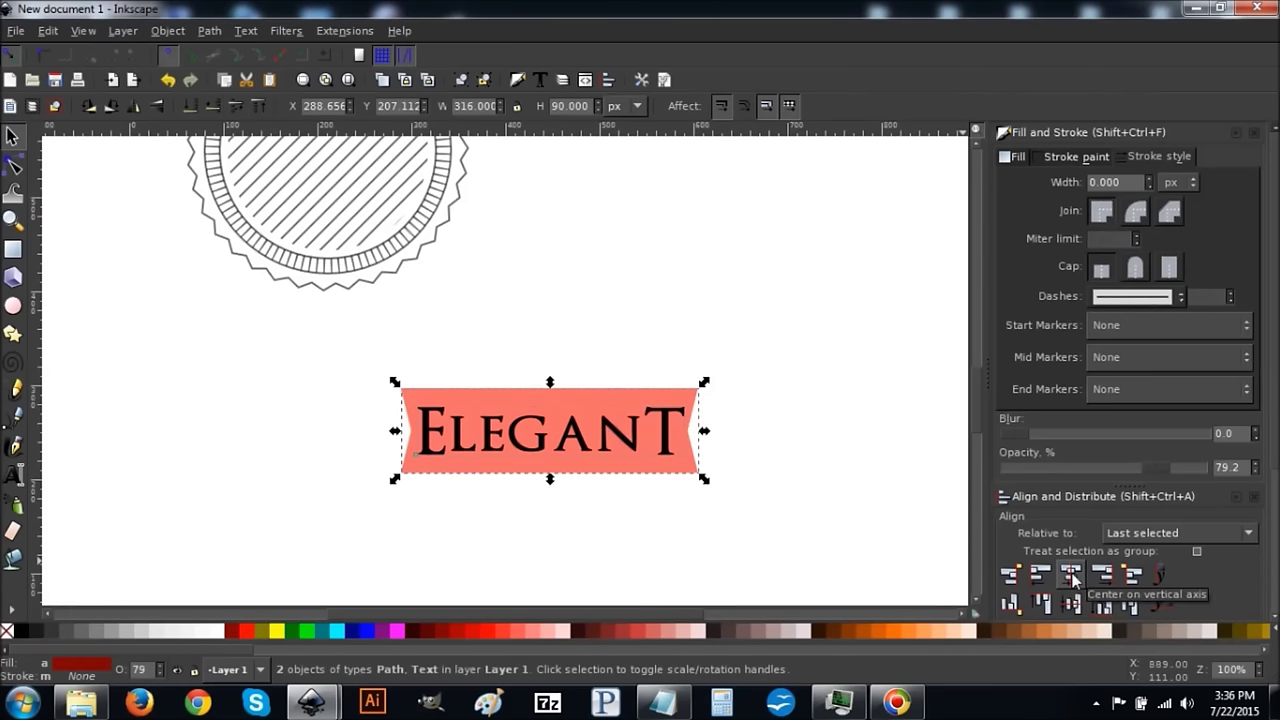
pyautogui.click(1071, 576)
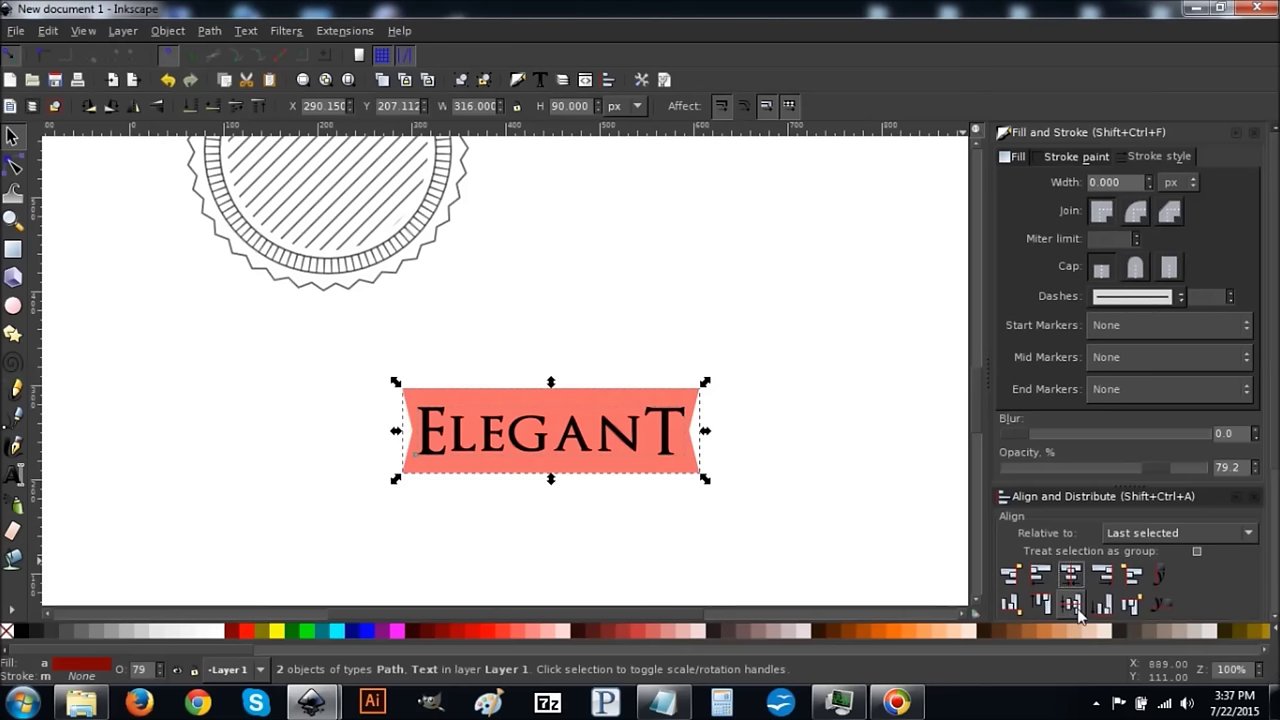
pyautogui.click(1071, 604)
pyautogui.click(795, 410)
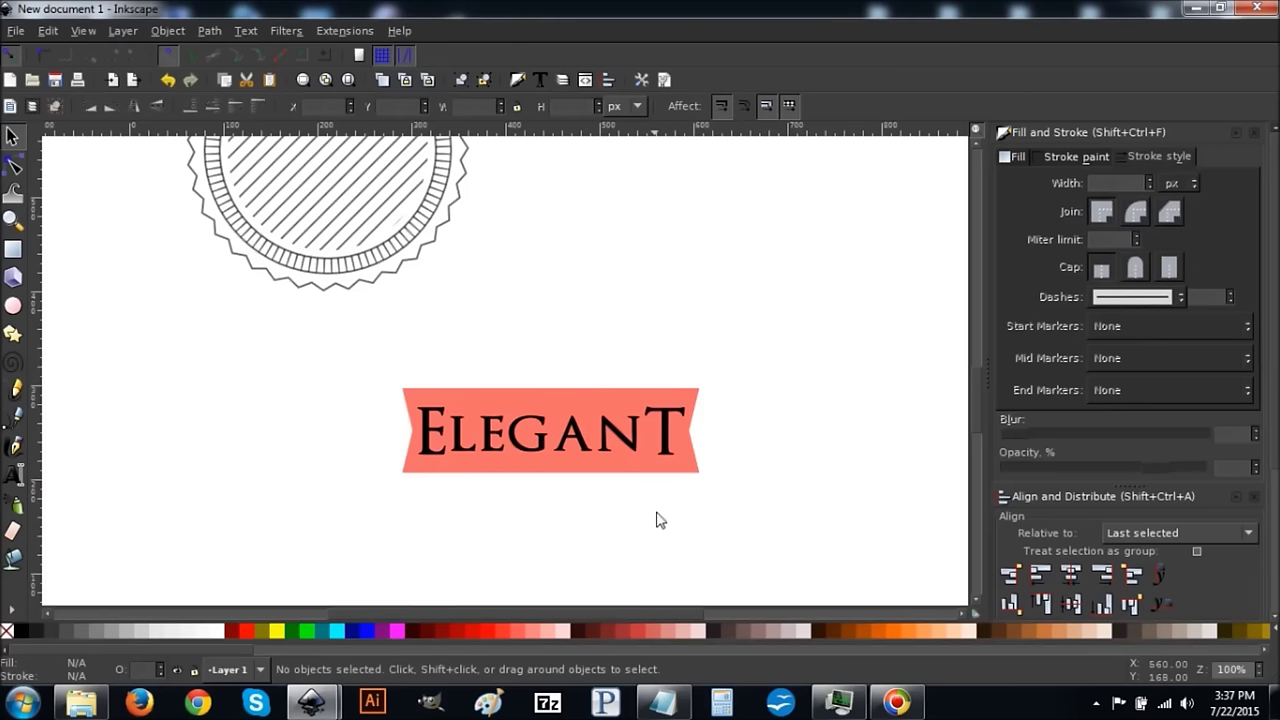
pyautogui.click(697, 472)
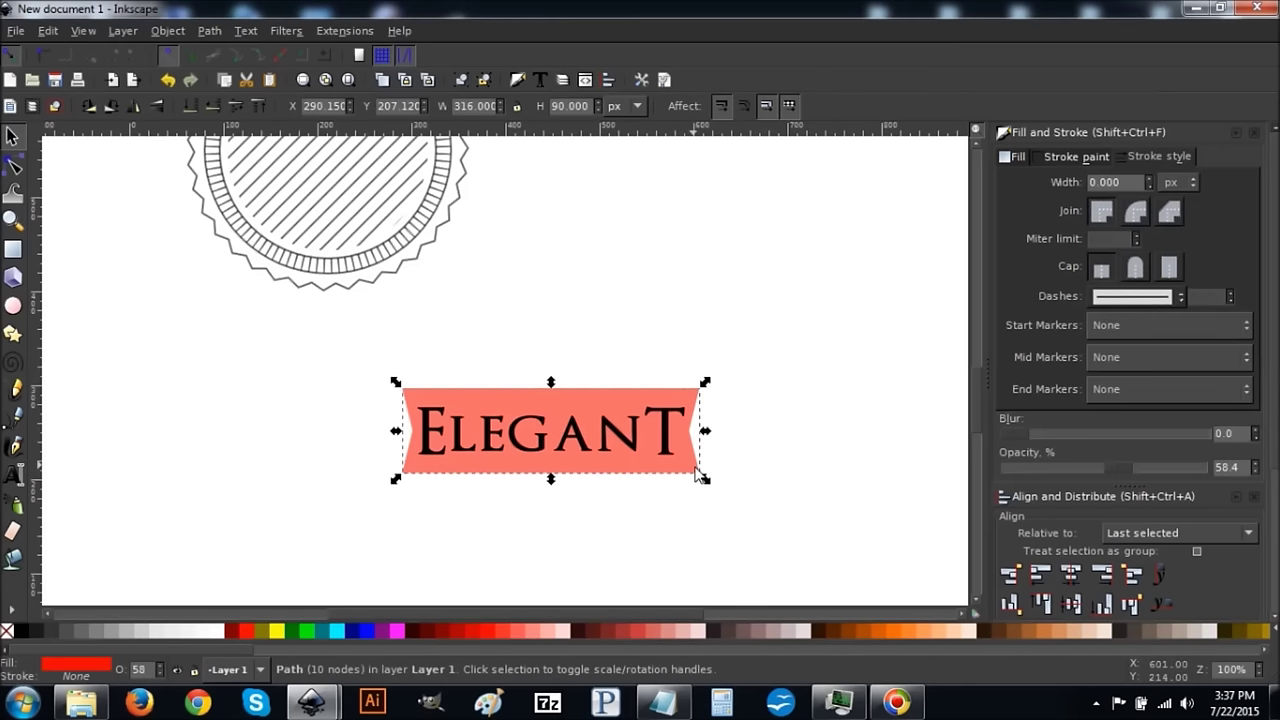
# - Turn the ribbon banner into an outline with no fill and a flat black stroke 2 px wide
pyautogui.doubleClick(13, 138)
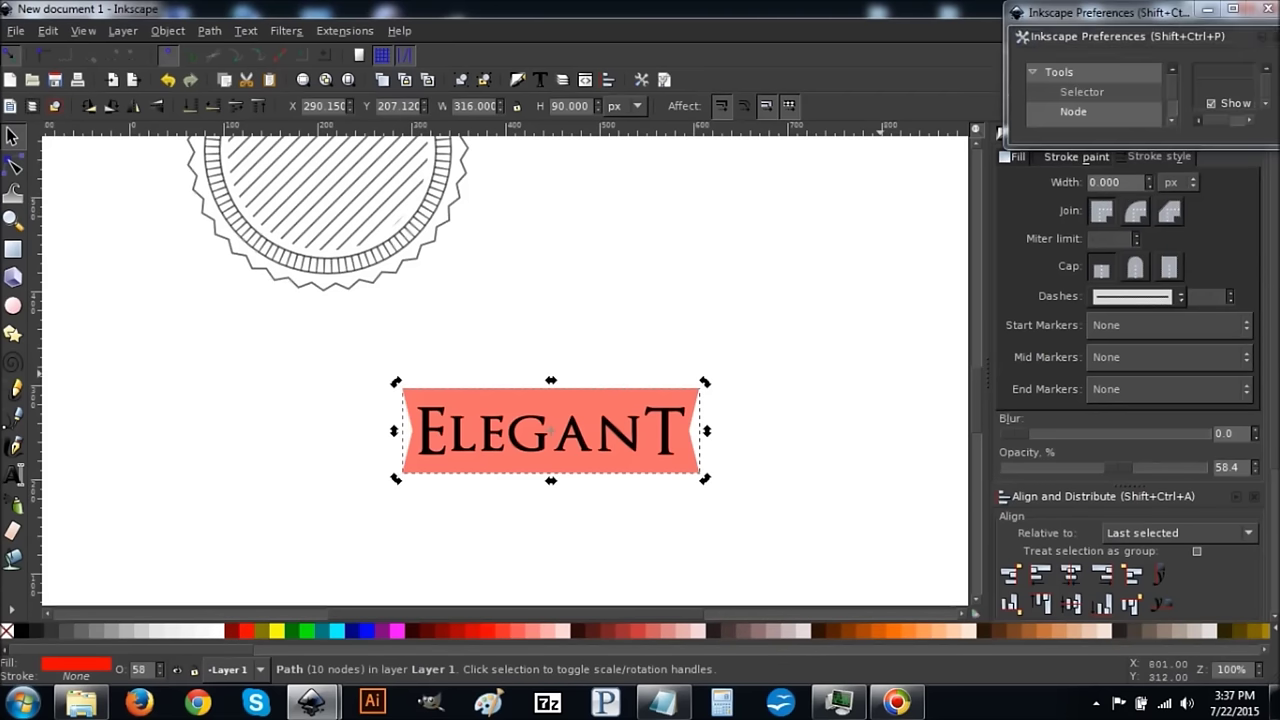
pyautogui.click(1254, 16)
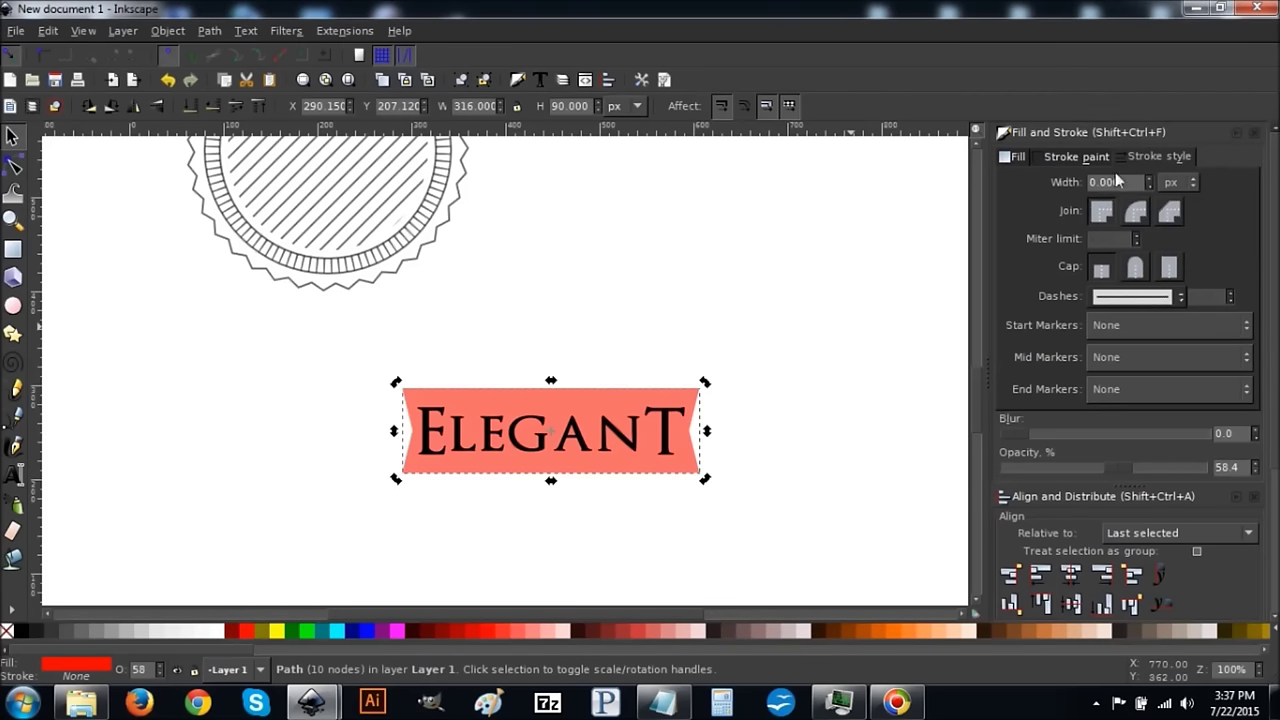
pyautogui.click(1074, 160)
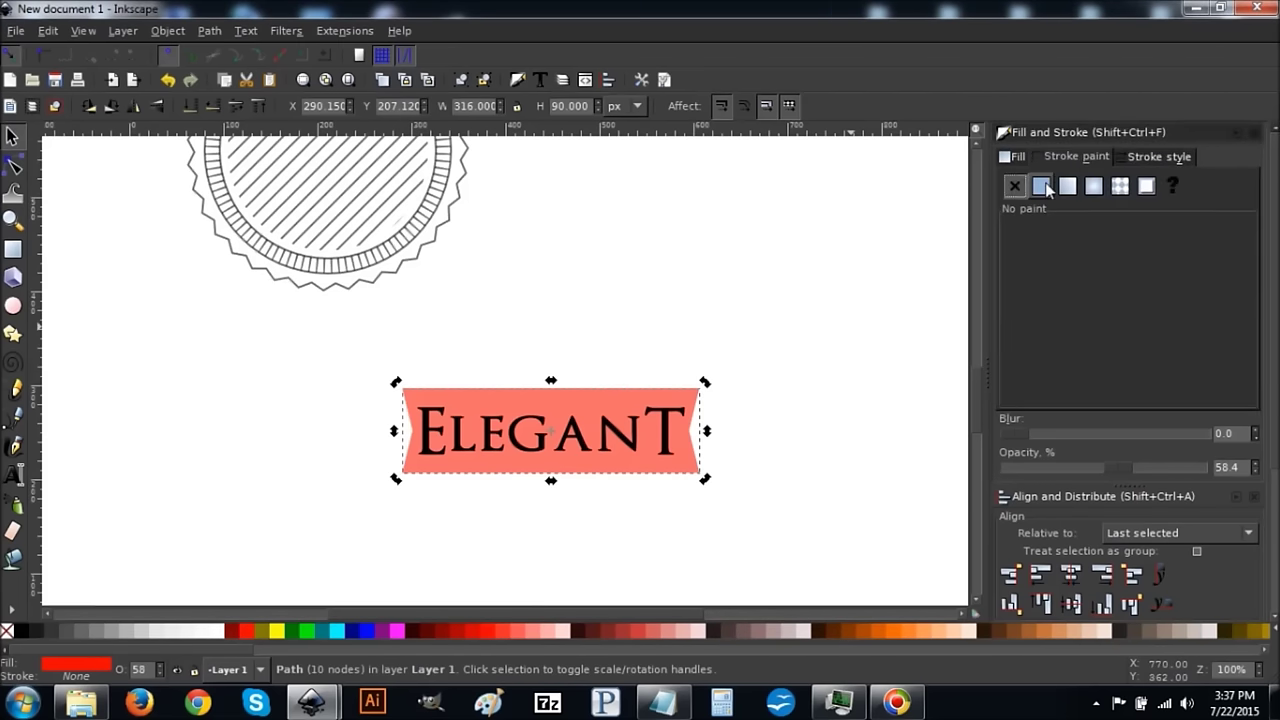
pyautogui.click(1043, 187)
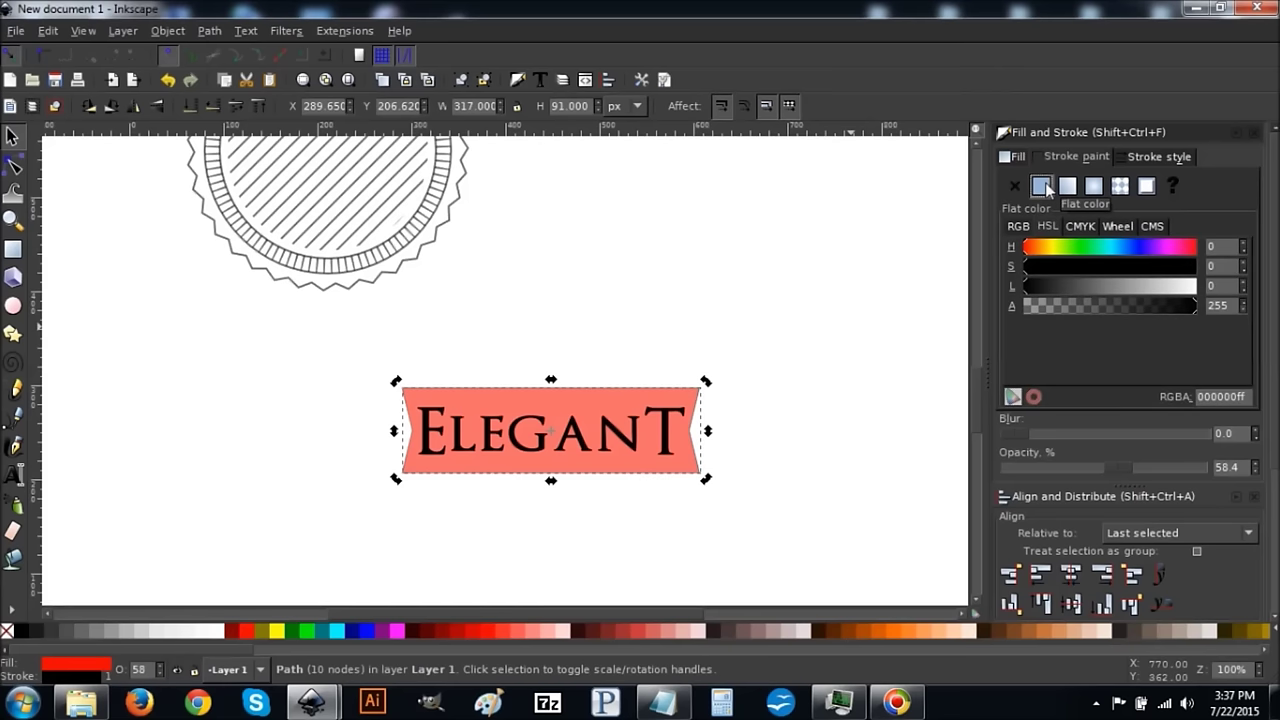
pyautogui.click(1017, 158)
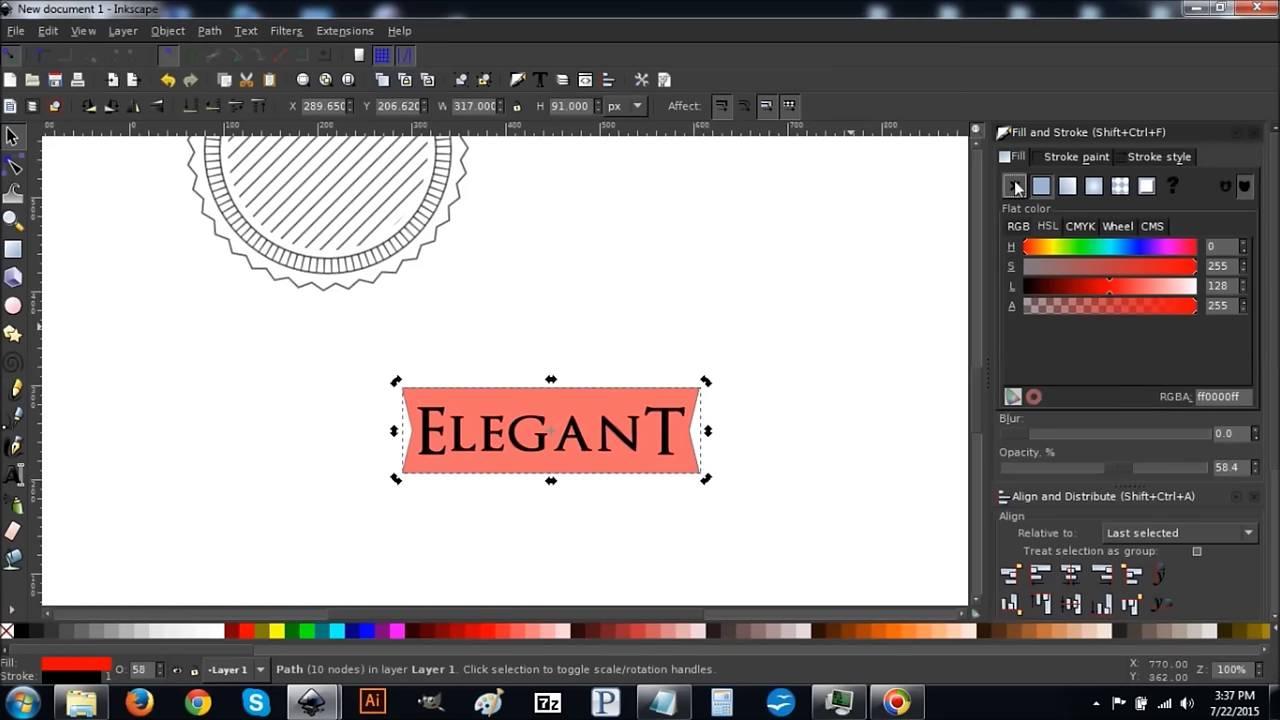
pyautogui.click(1011, 188)
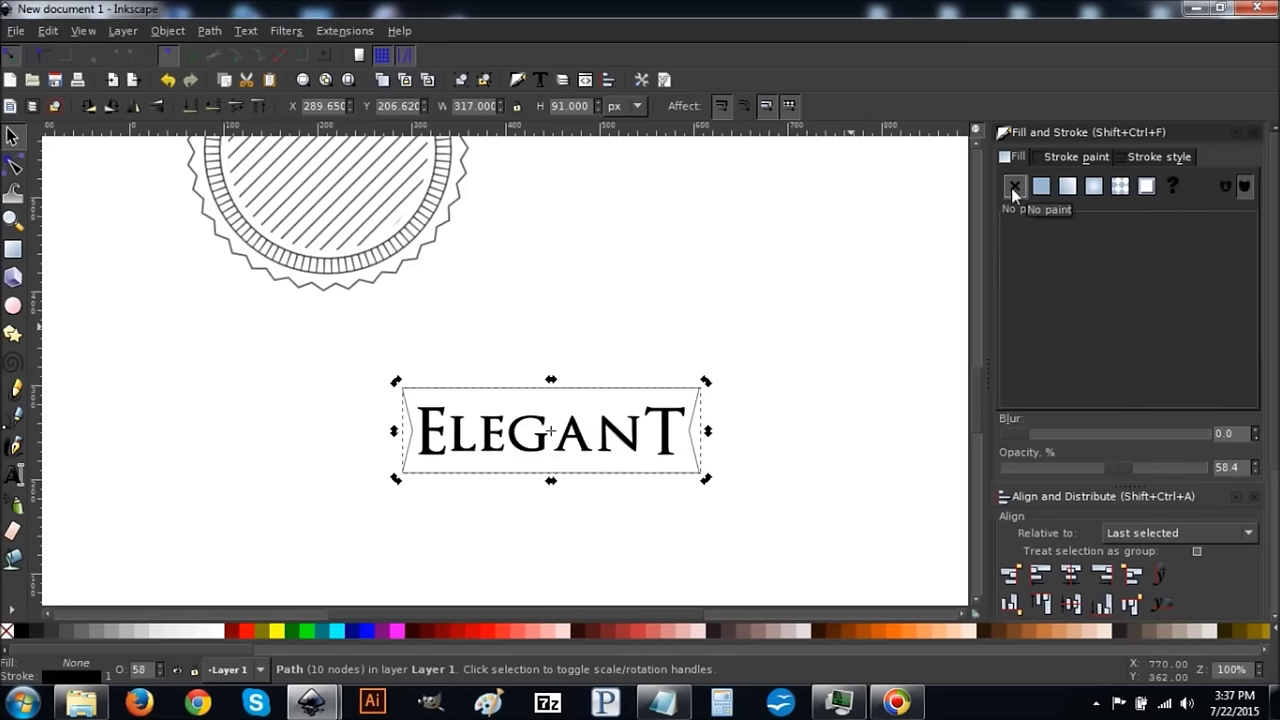
pyautogui.click(1148, 156)
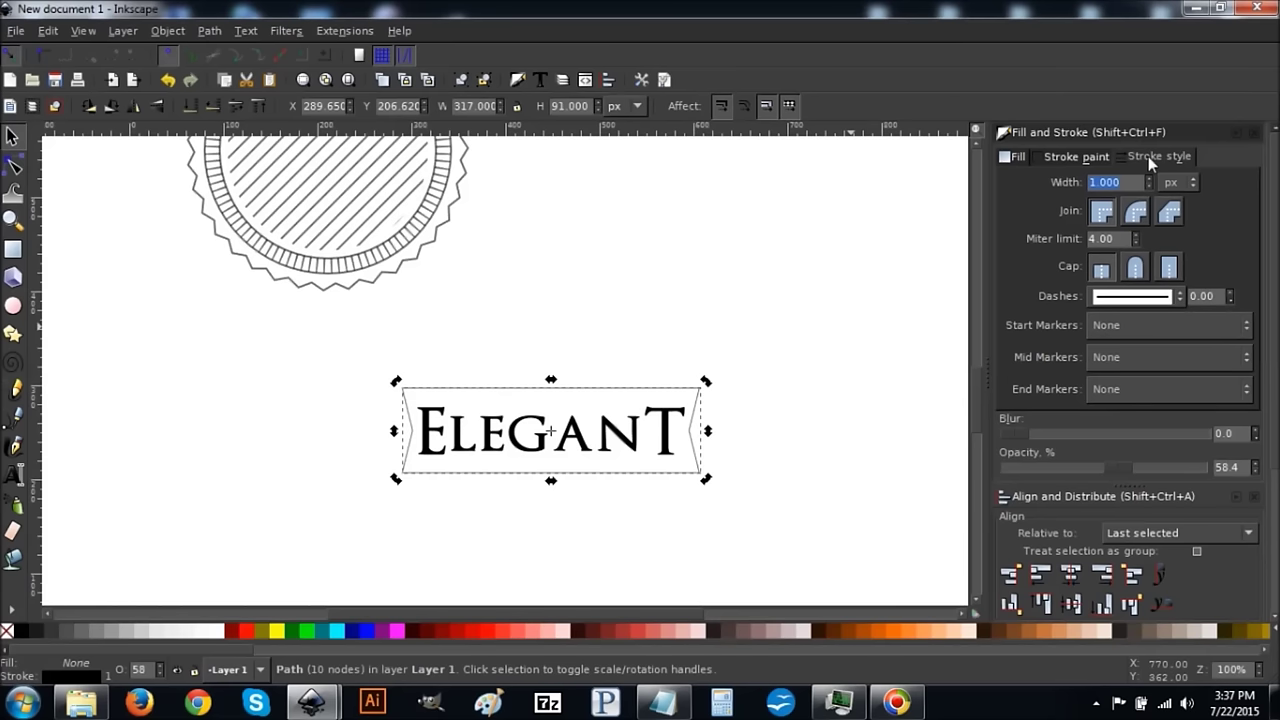
pyautogui.write('2')
pyautogui.press('Return')
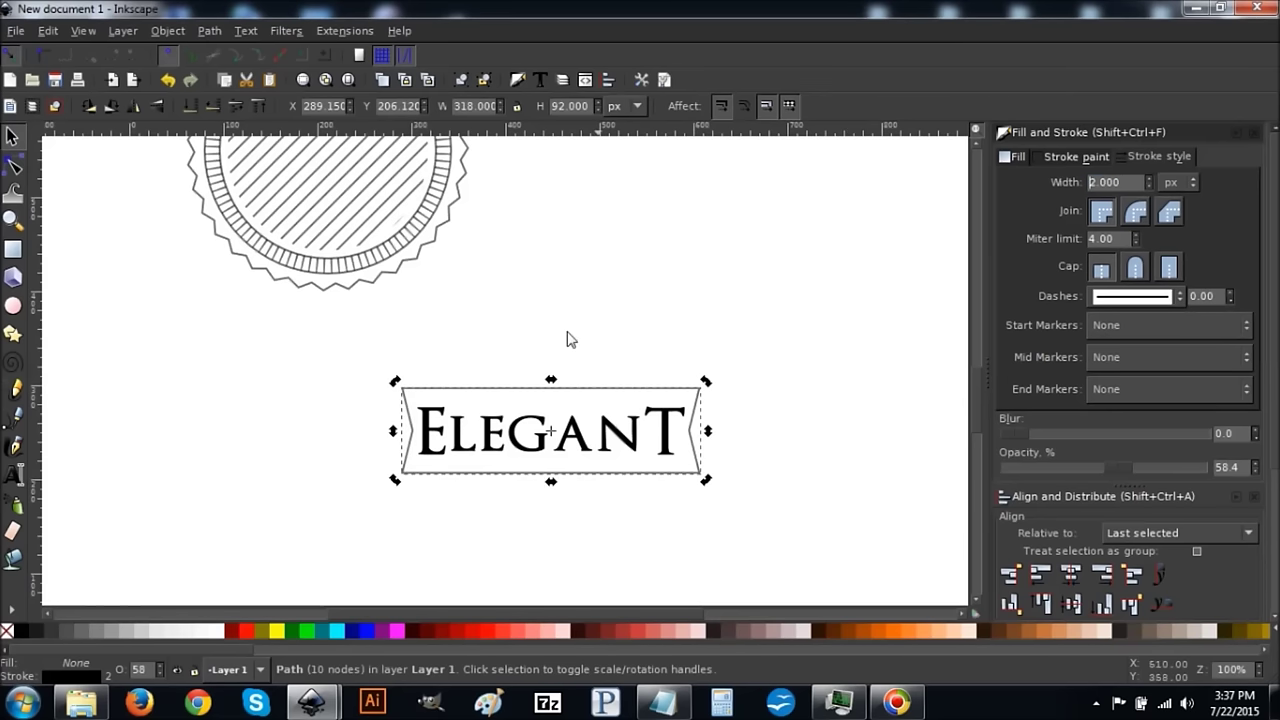
# - Duplicate the outlined banner and make the copy solid by converting its stroke to a path, breaking it apart and uniting the pieces
pyautogui.rightClick(465, 392)
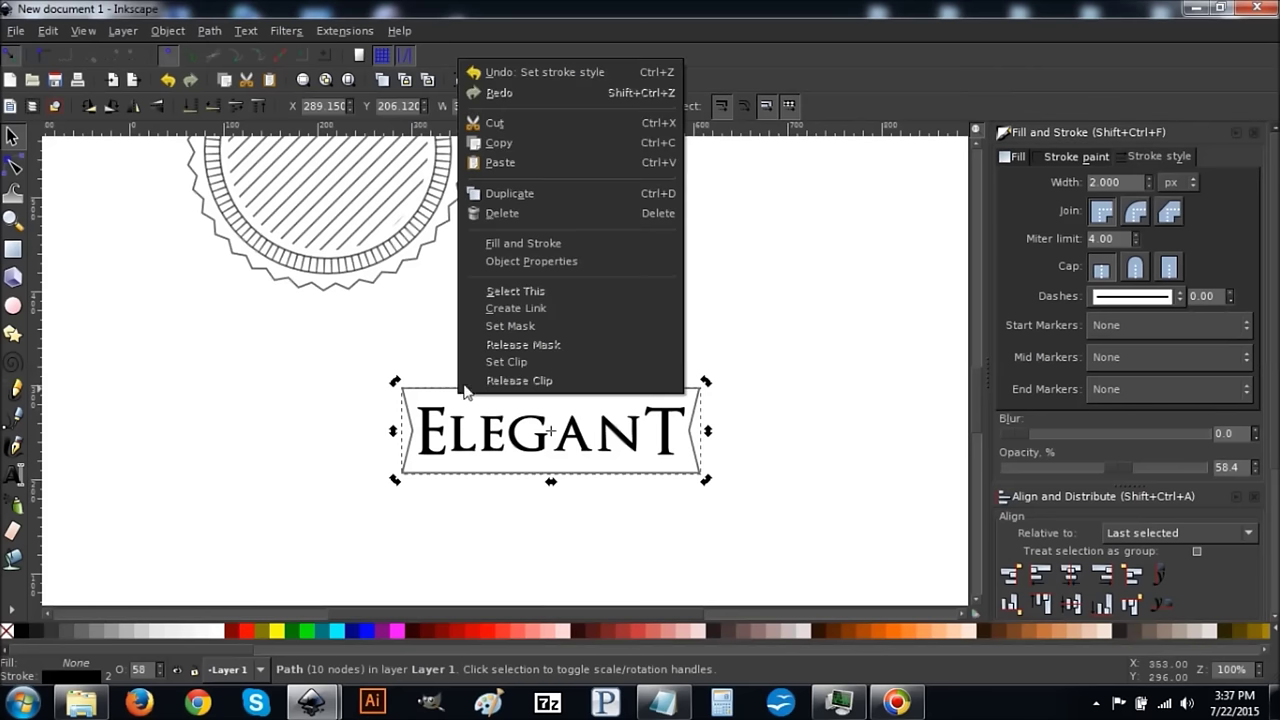
pyautogui.click(489, 199)
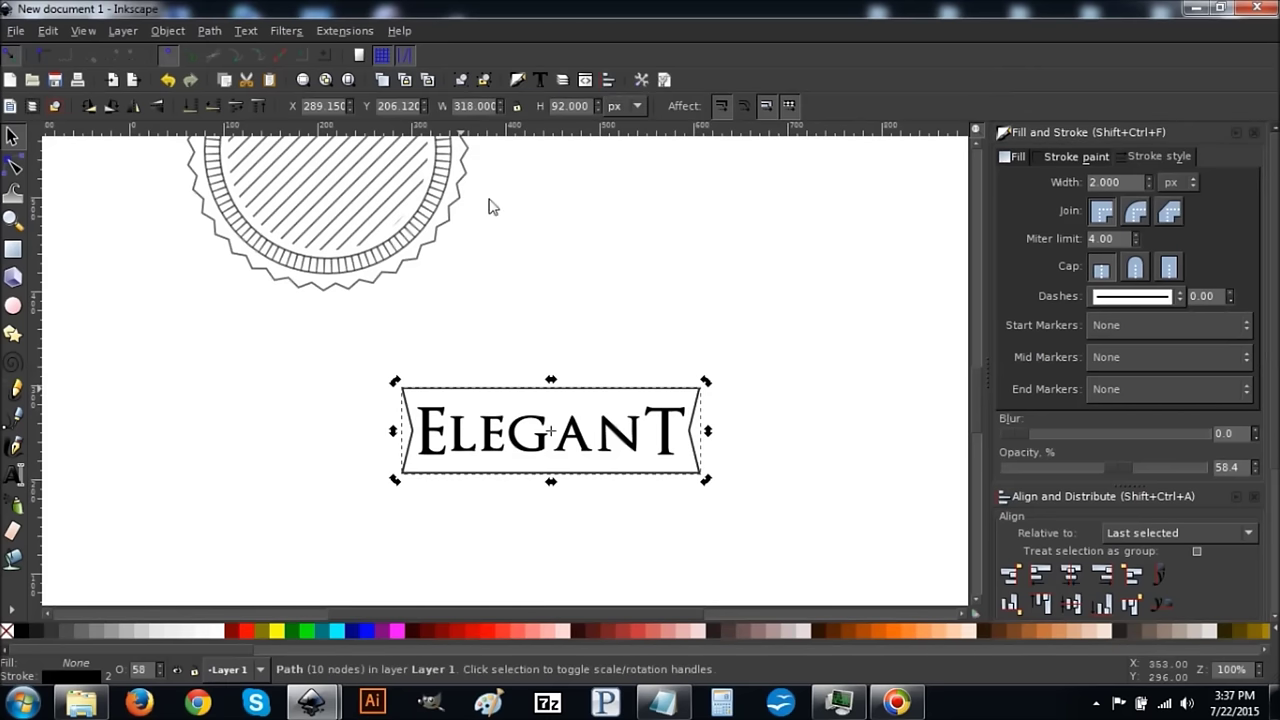
pyautogui.click(211, 32)
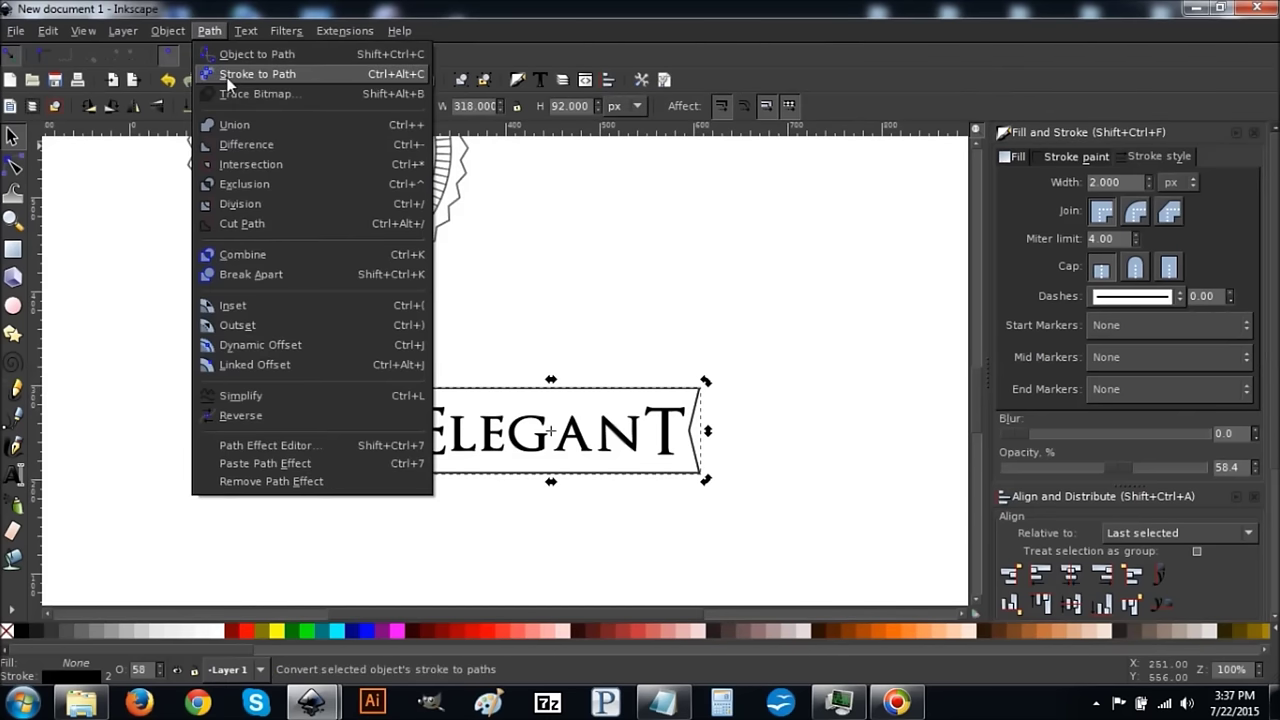
pyautogui.click(250, 74)
pyautogui.click(212, 33)
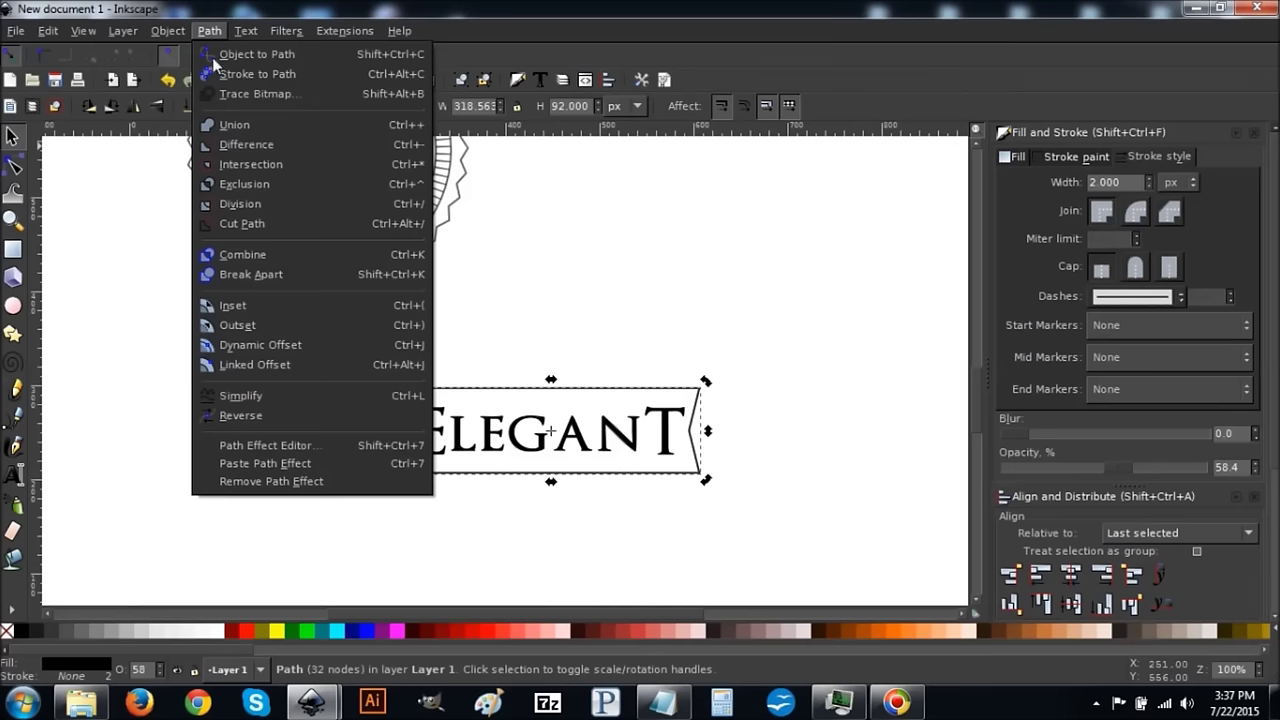
pyautogui.click(242, 276)
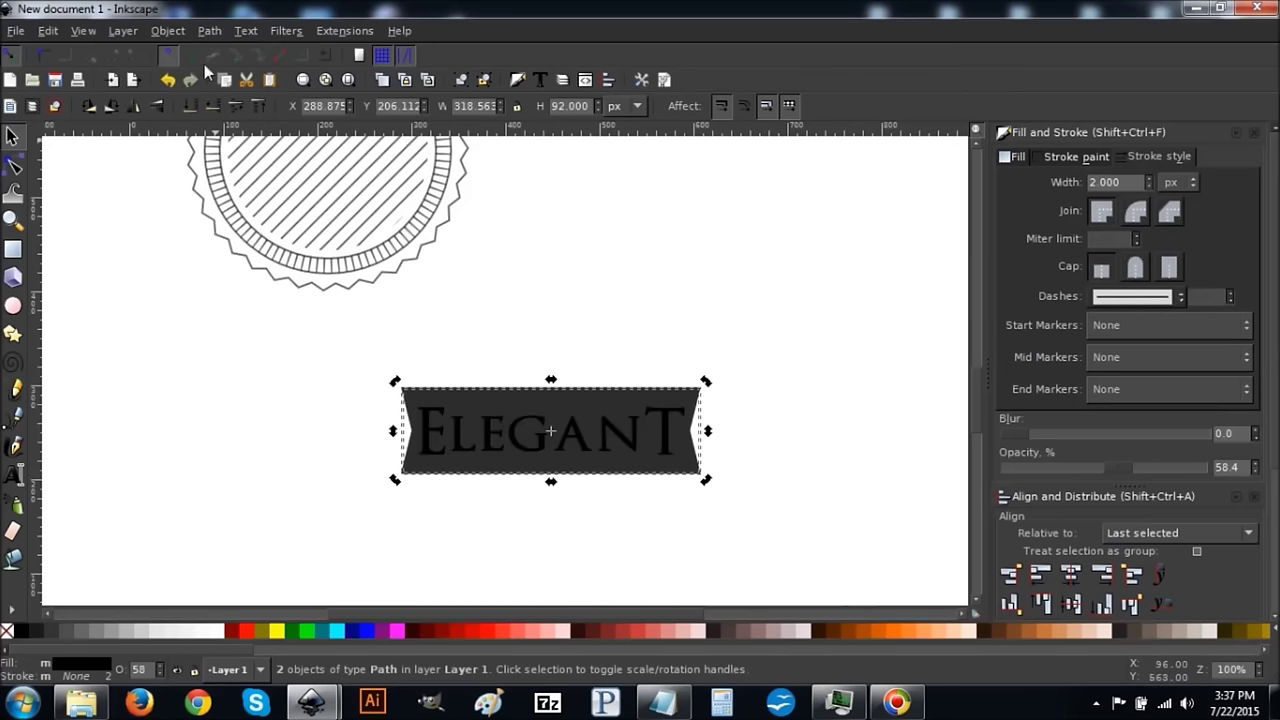
pyautogui.click(208, 32)
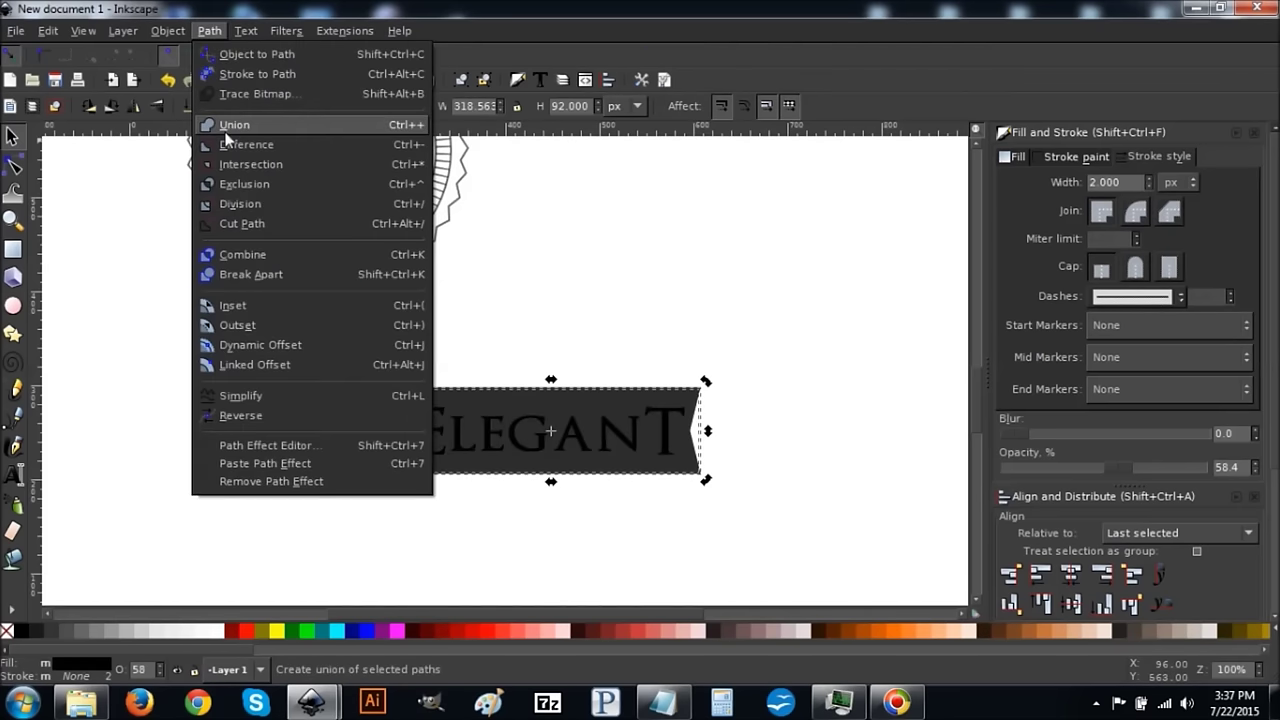
pyautogui.click(230, 125)
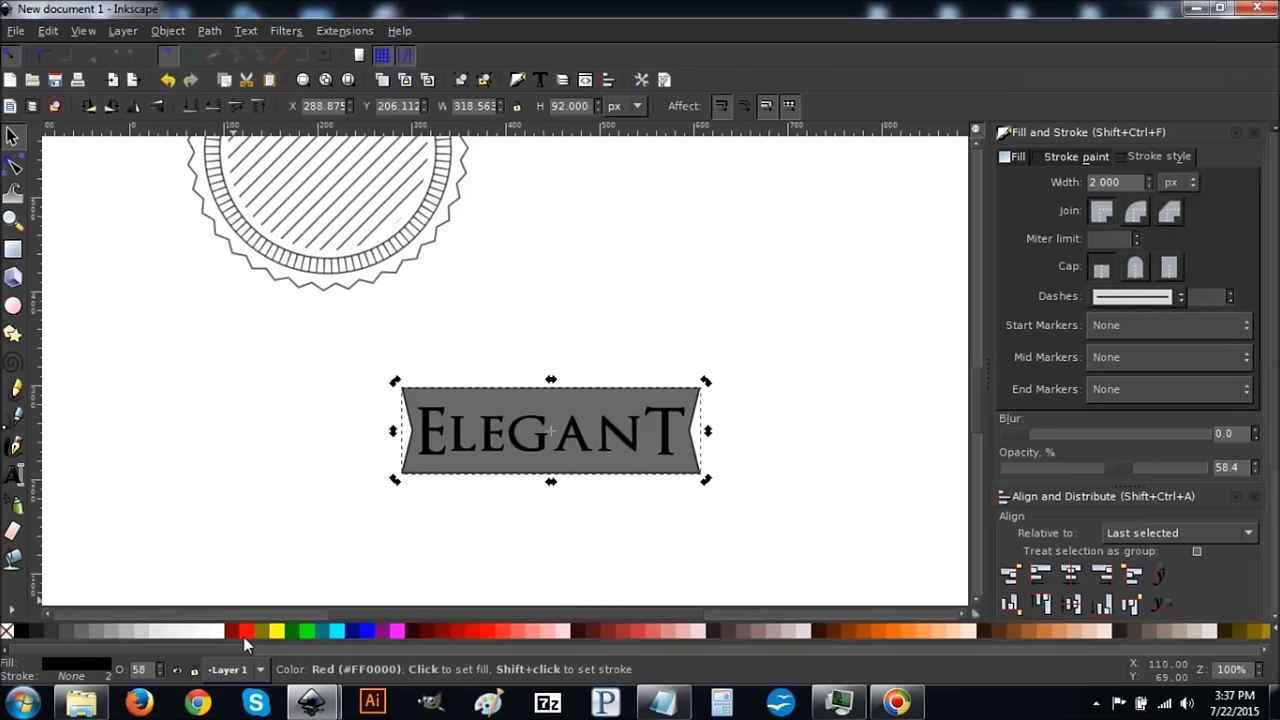
# - Fill the solid banner copy with red (#FF0000) and give it a flat black stroke 14 px wide
pyautogui.click(248, 632)
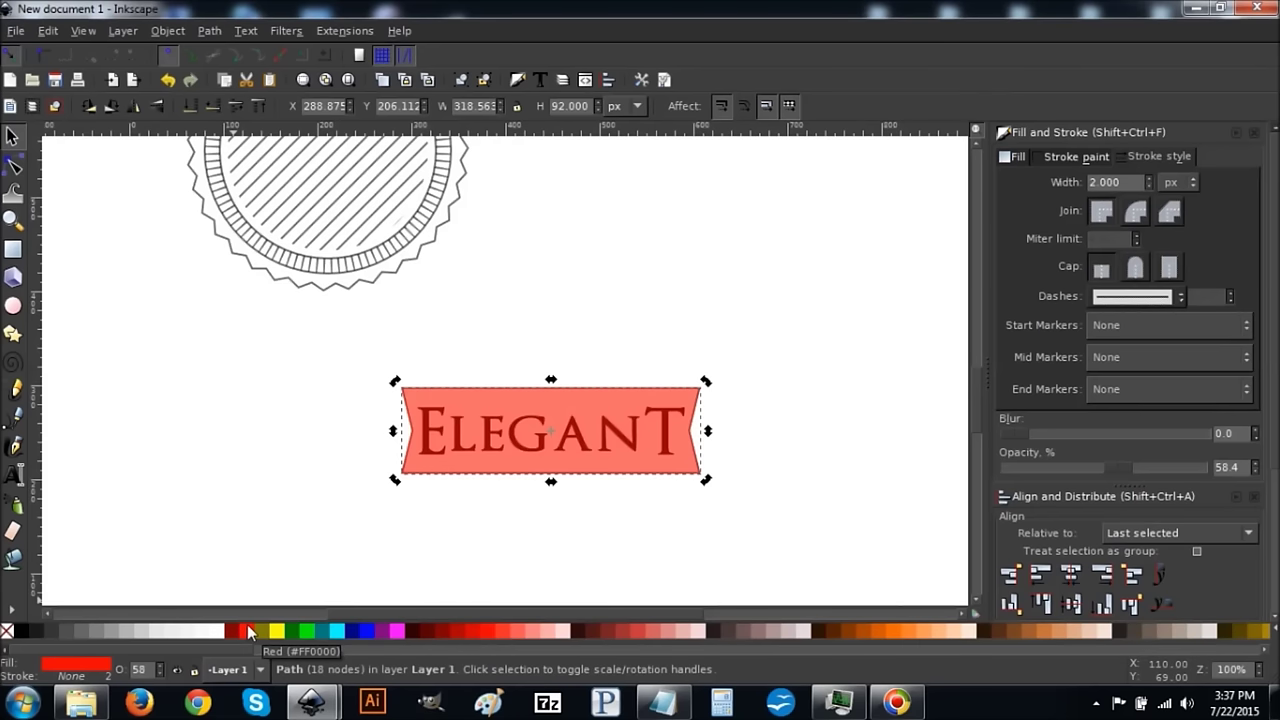
pyautogui.click(1063, 157)
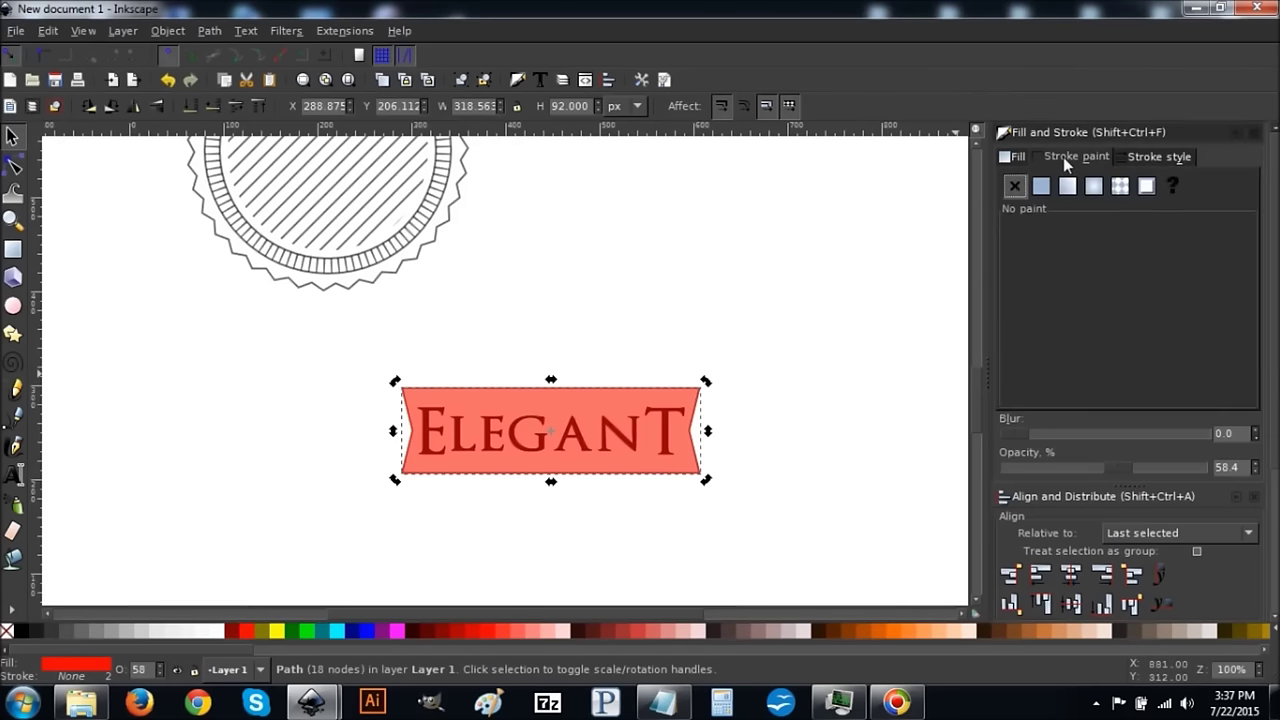
pyautogui.click(1041, 187)
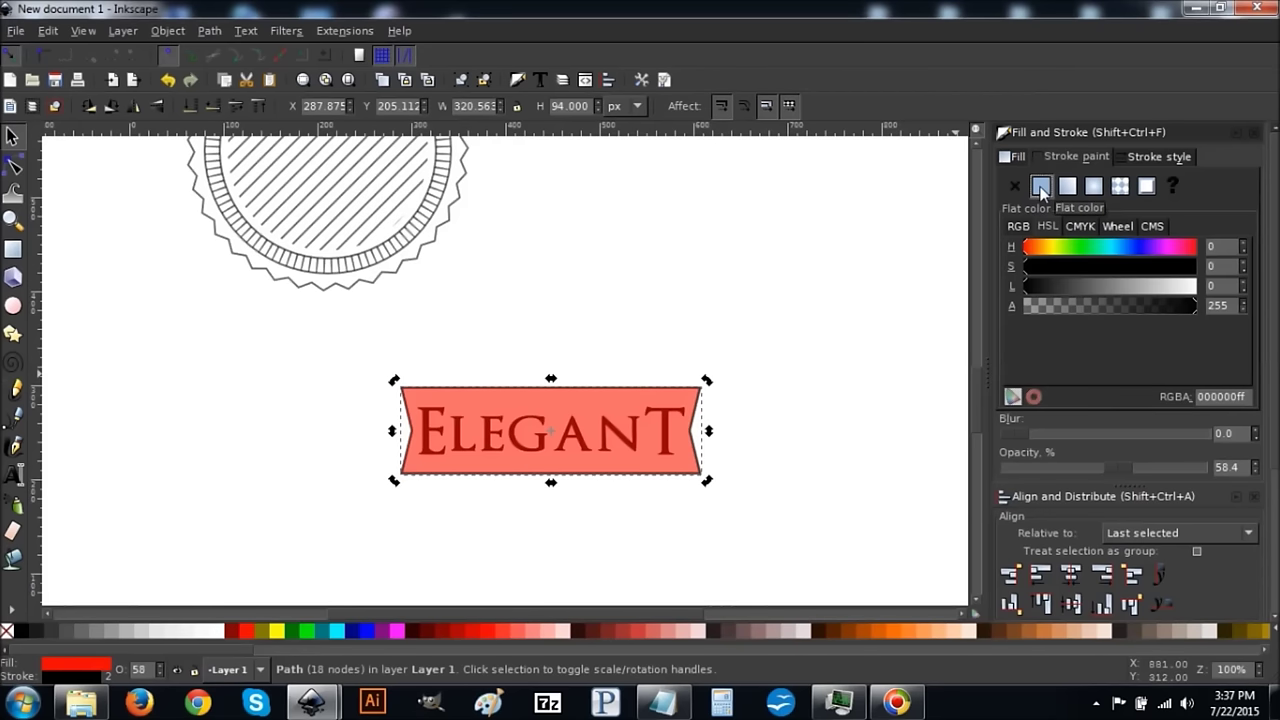
pyautogui.click(1162, 156)
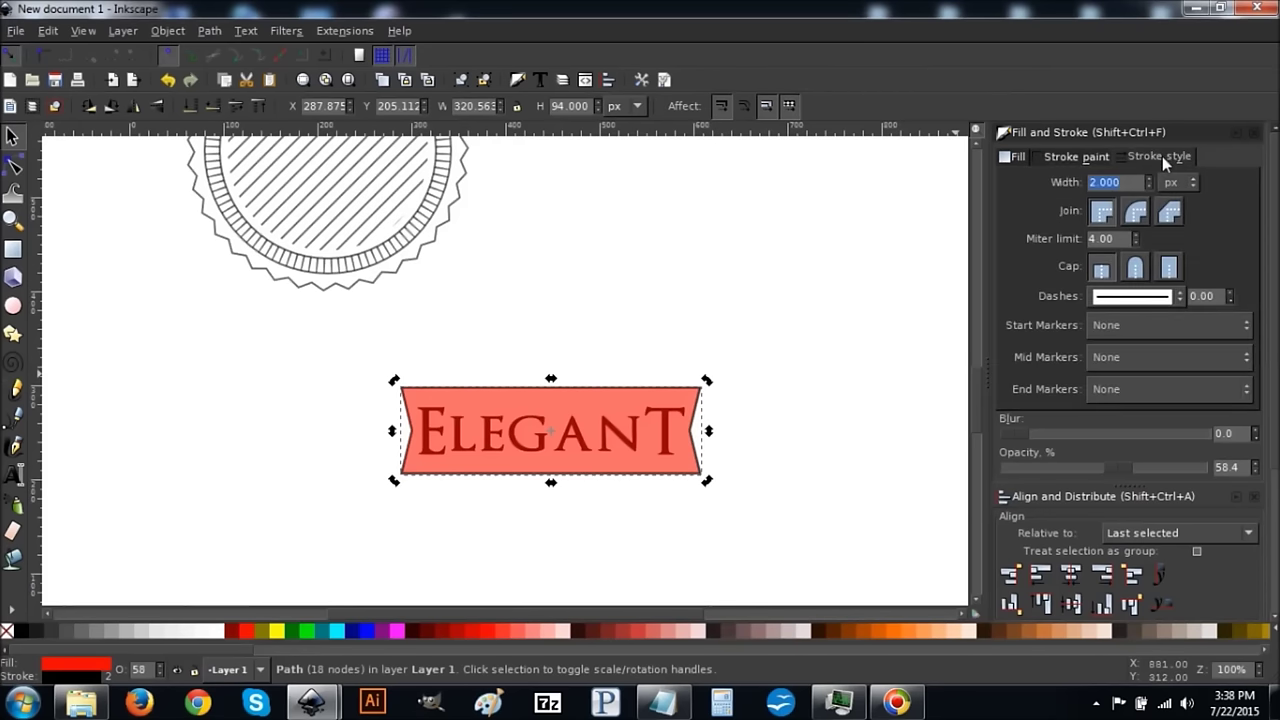
pyautogui.write('10')
pyautogui.press('Return')
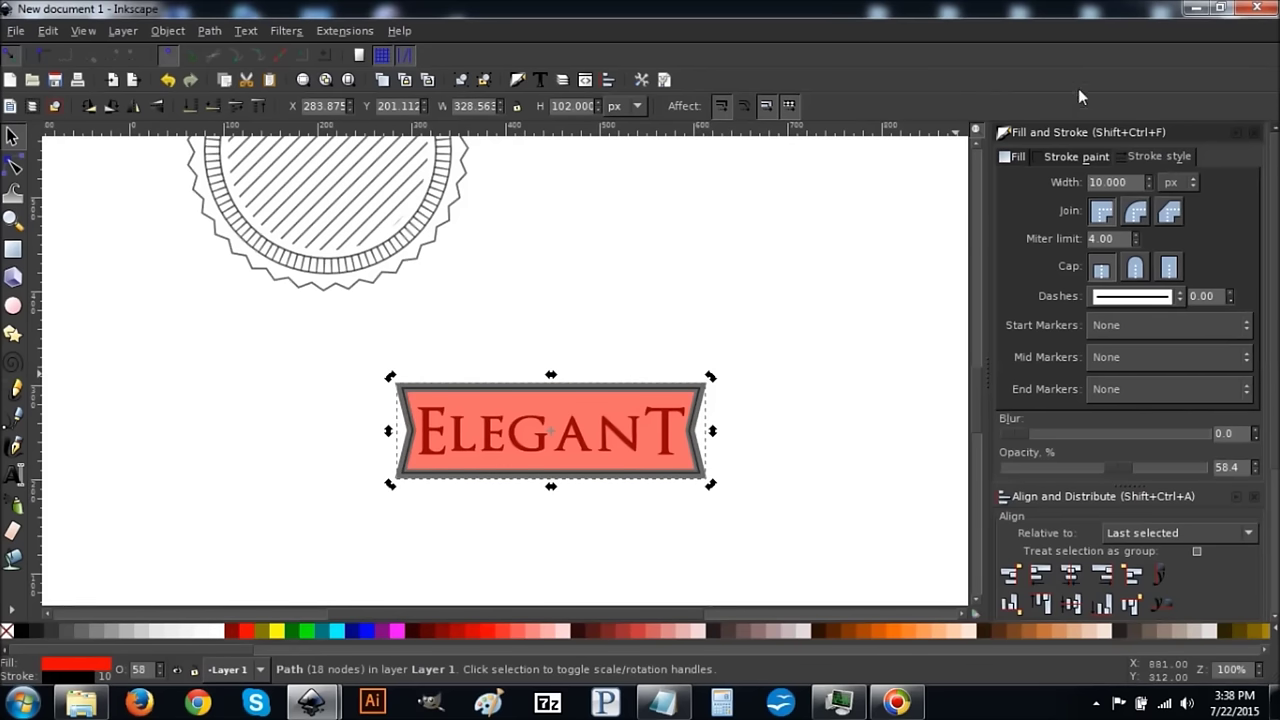
pyautogui.moveTo(1120, 188); pyautogui.dragTo(1073, 172)
pyautogui.press('Return')
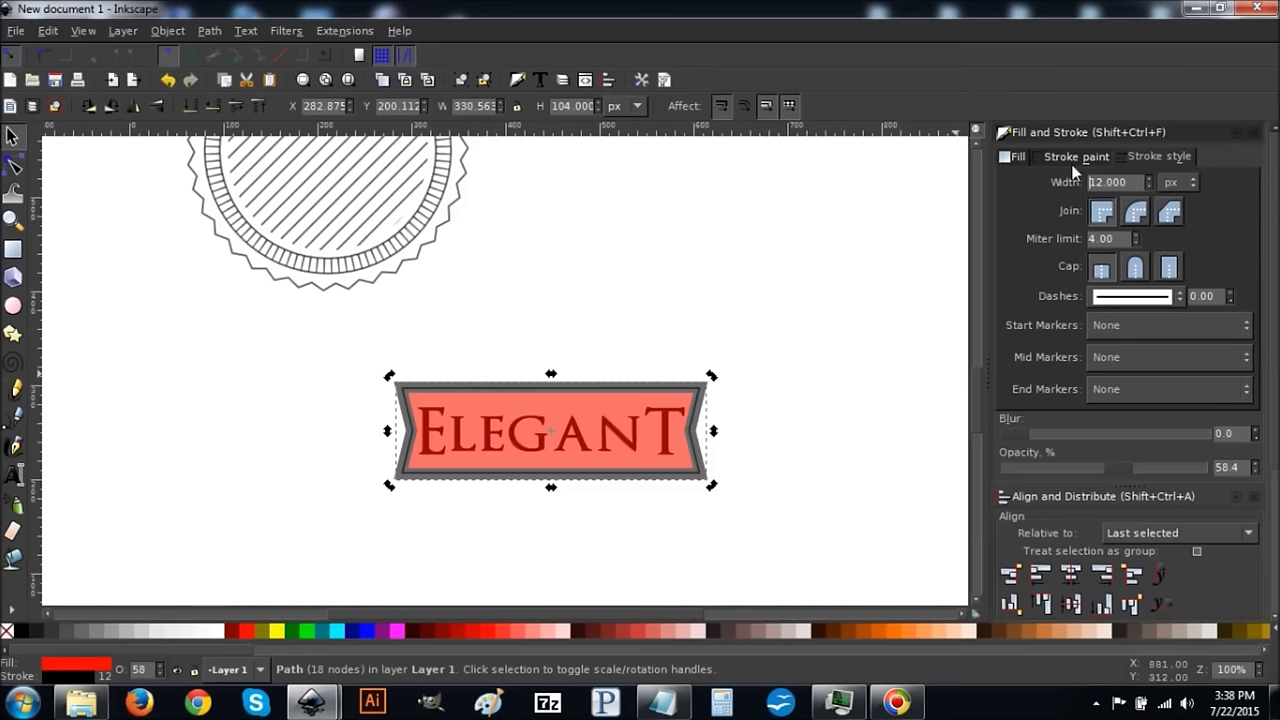
pyautogui.hotkey('ctrl', 'a')
pyautogui.press('Return')
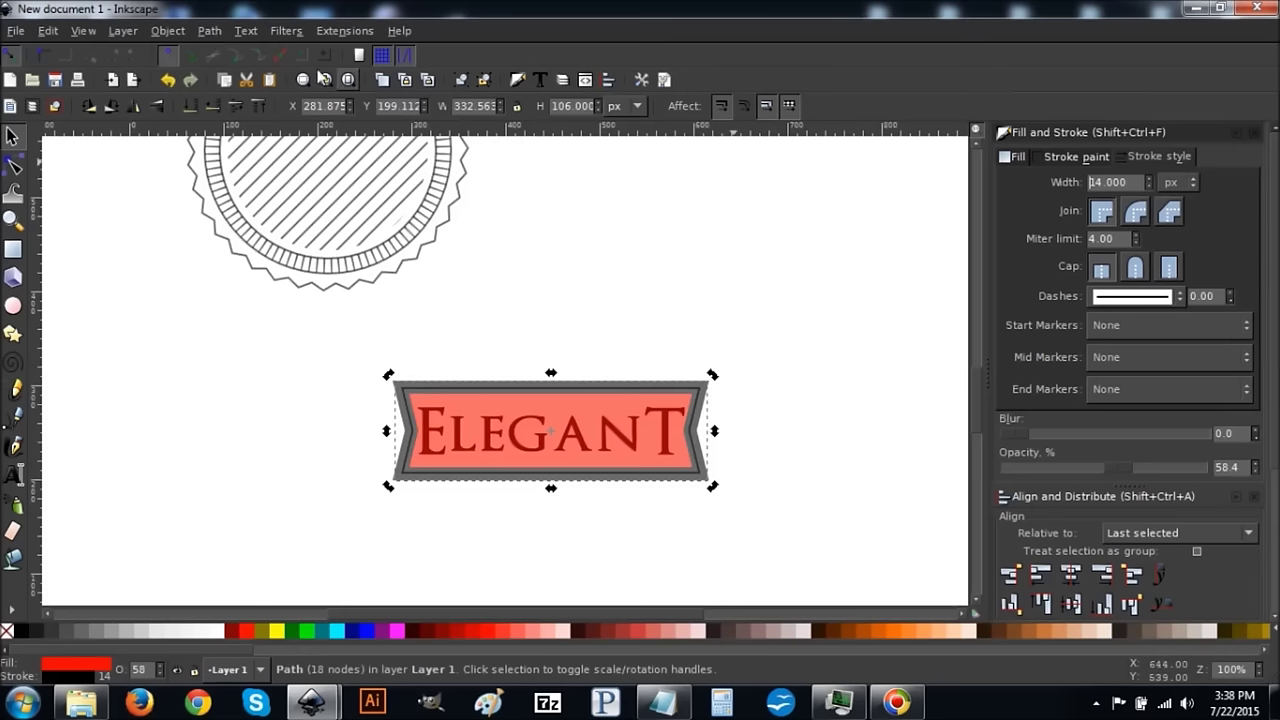
# - Convert the copy's thick stroke to a path, break it apart and unite the pieces into a larger solid banner
pyautogui.click(209, 31)
pyautogui.click(210, 50)
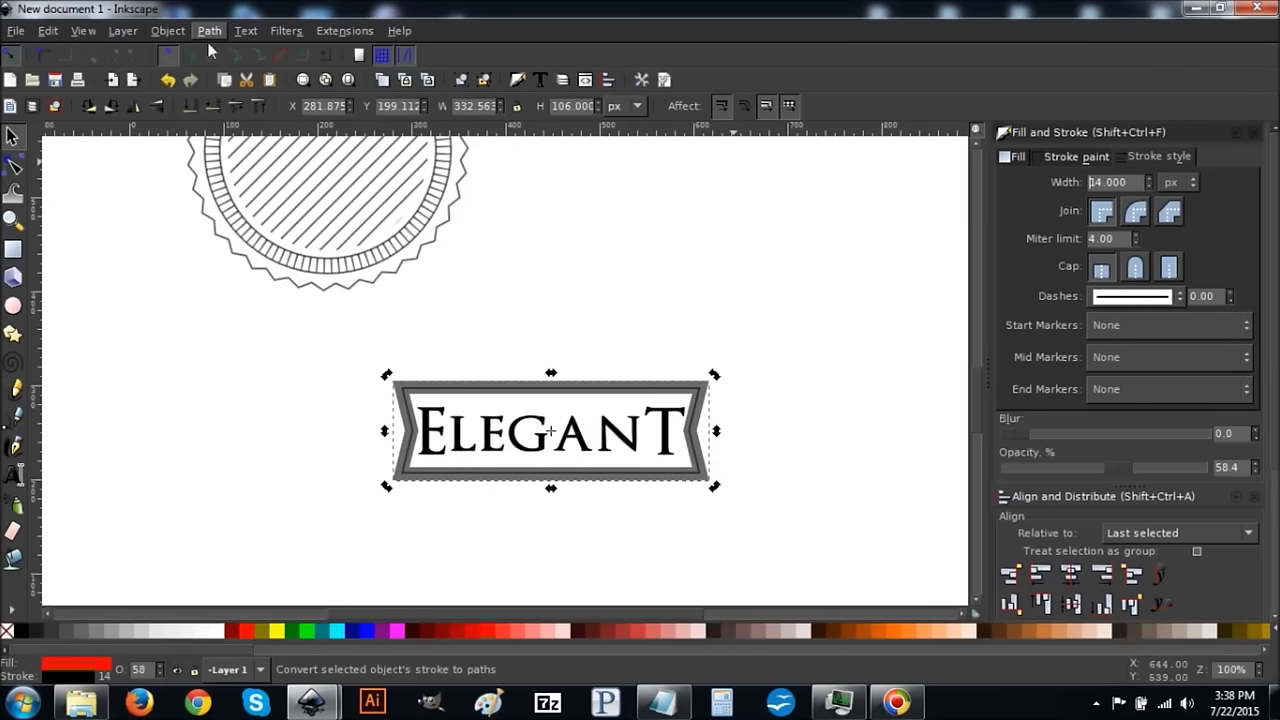
pyautogui.click(209, 31)
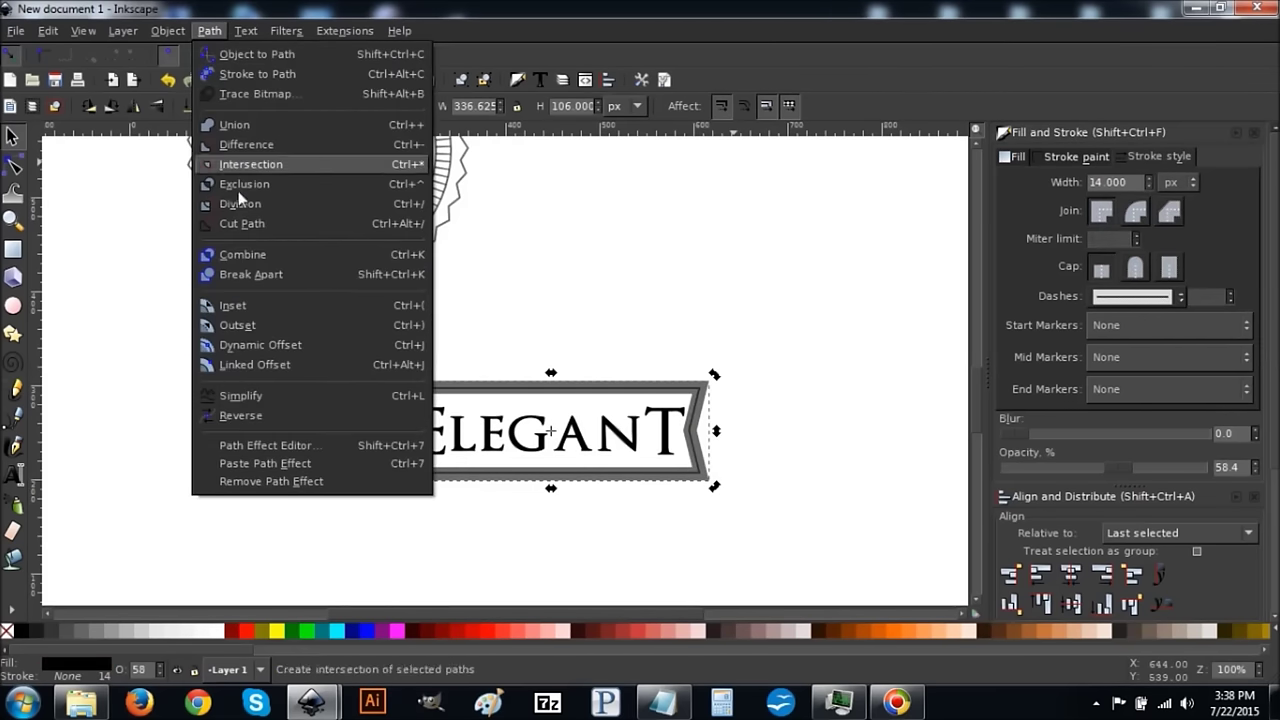
pyautogui.click(250, 274)
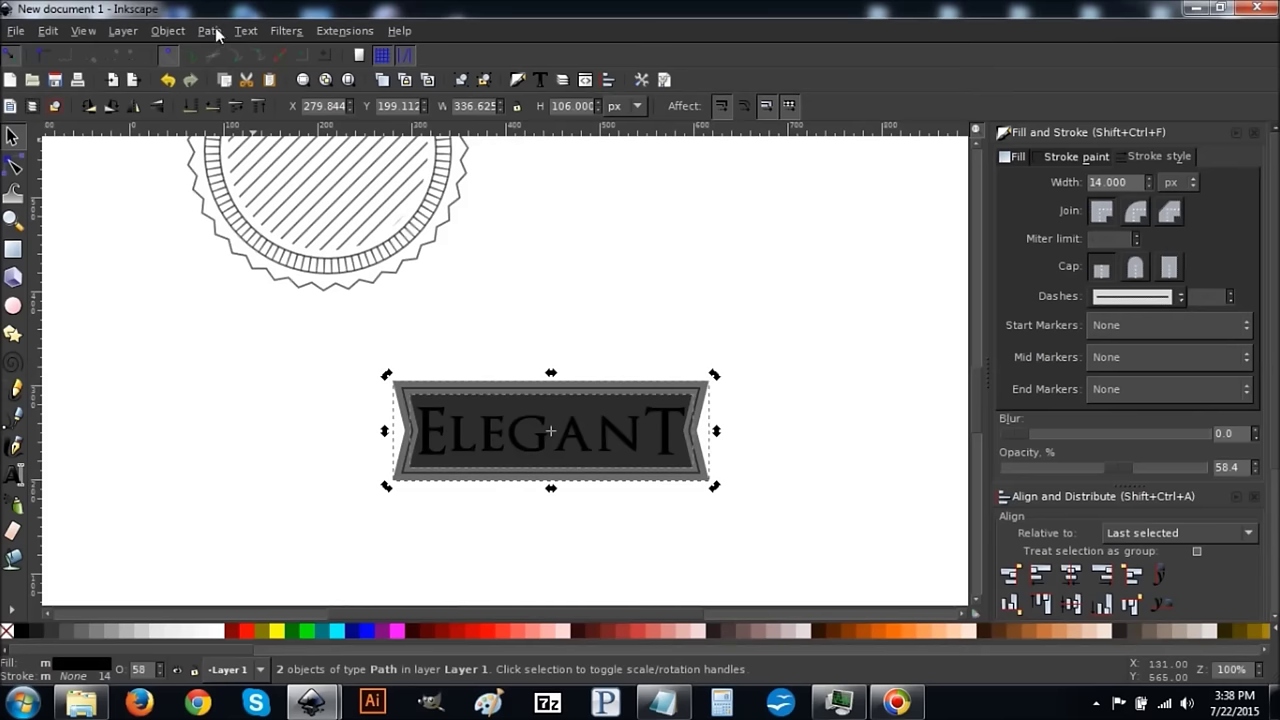
pyautogui.click(209, 31)
pyautogui.click(226, 134)
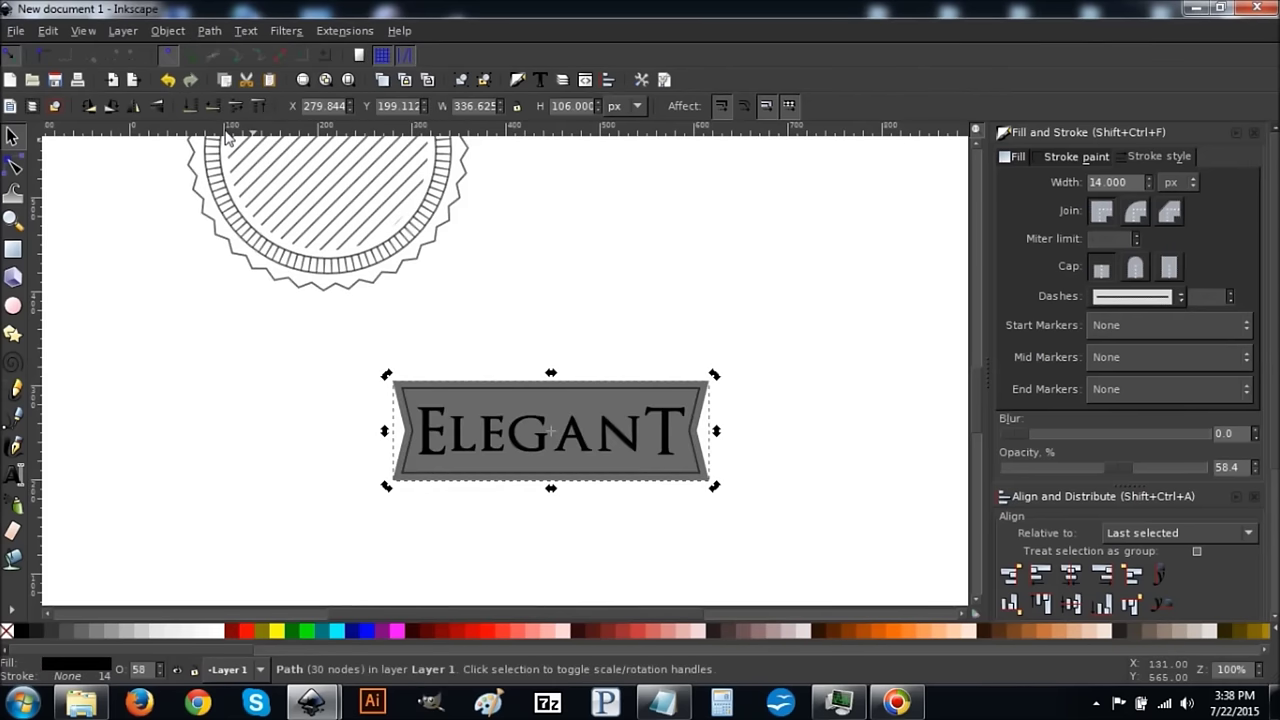
# - Turn the larger banner into an outer outline with no fill and a flat black stroke 2 px wide
pyautogui.click(1059, 157)
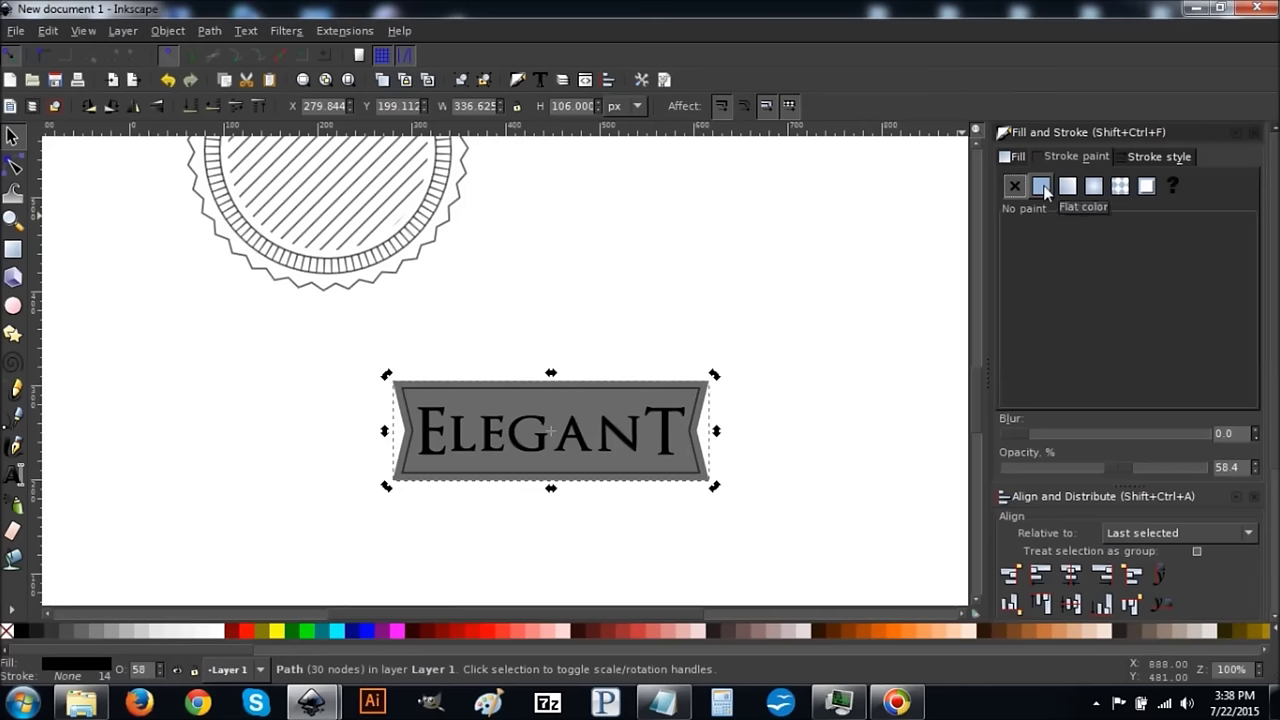
pyautogui.click(1041, 187)
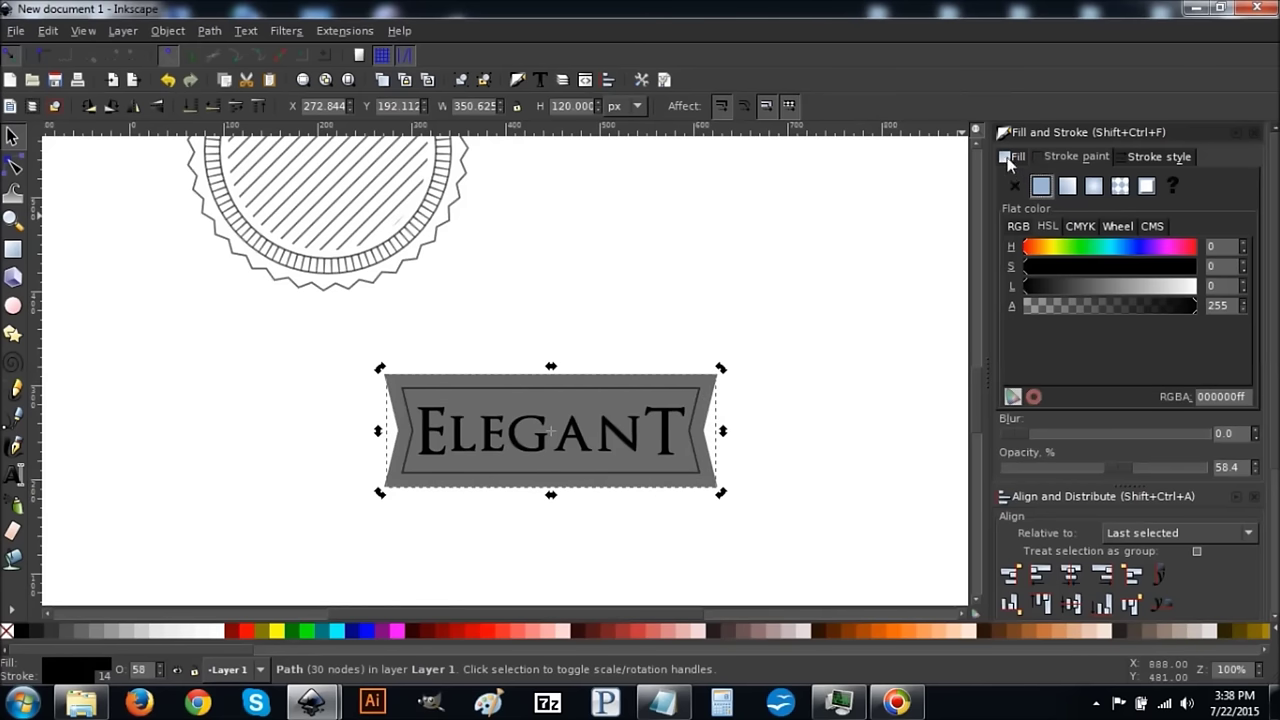
pyautogui.click(1010, 165)
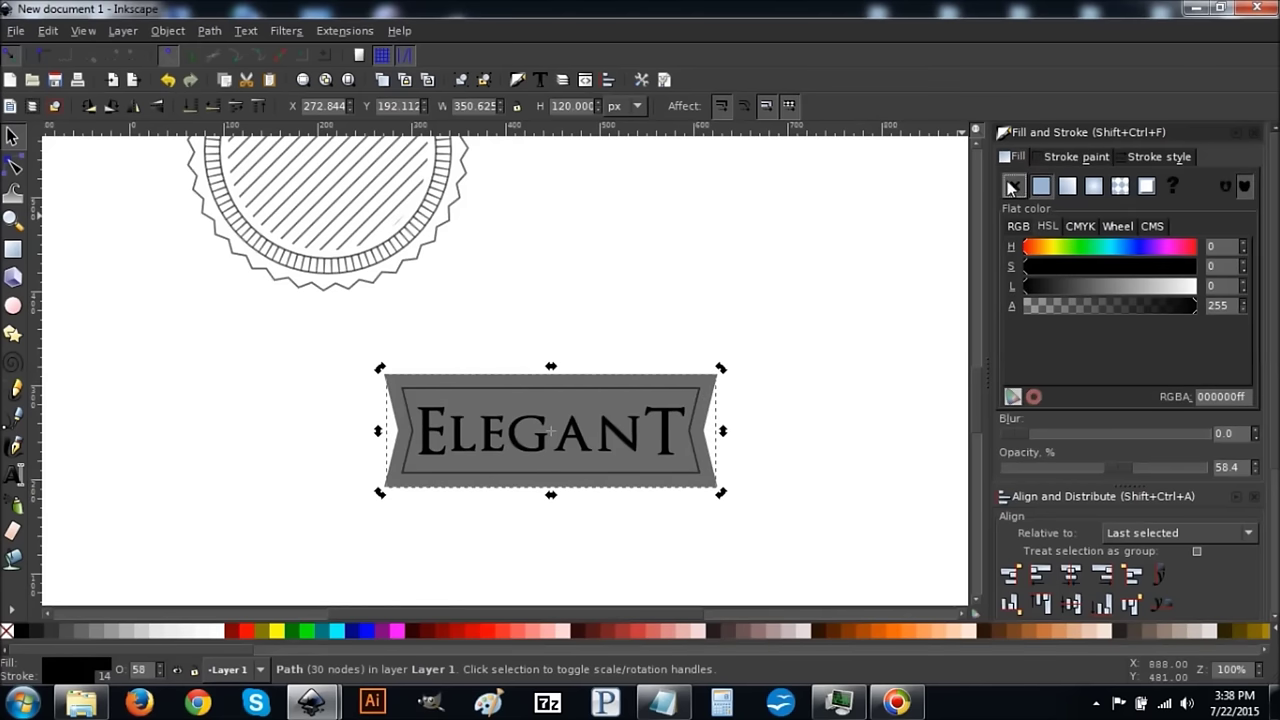
pyautogui.click(1016, 186)
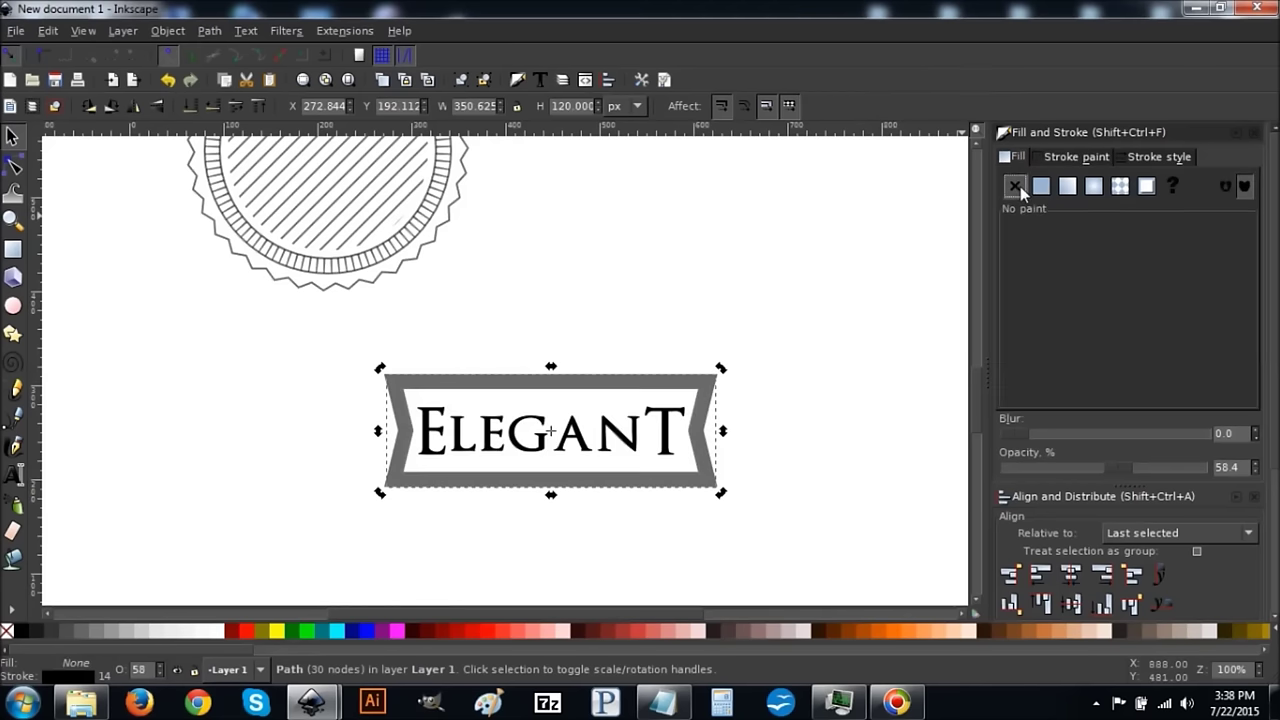
pyautogui.click(1146, 157)
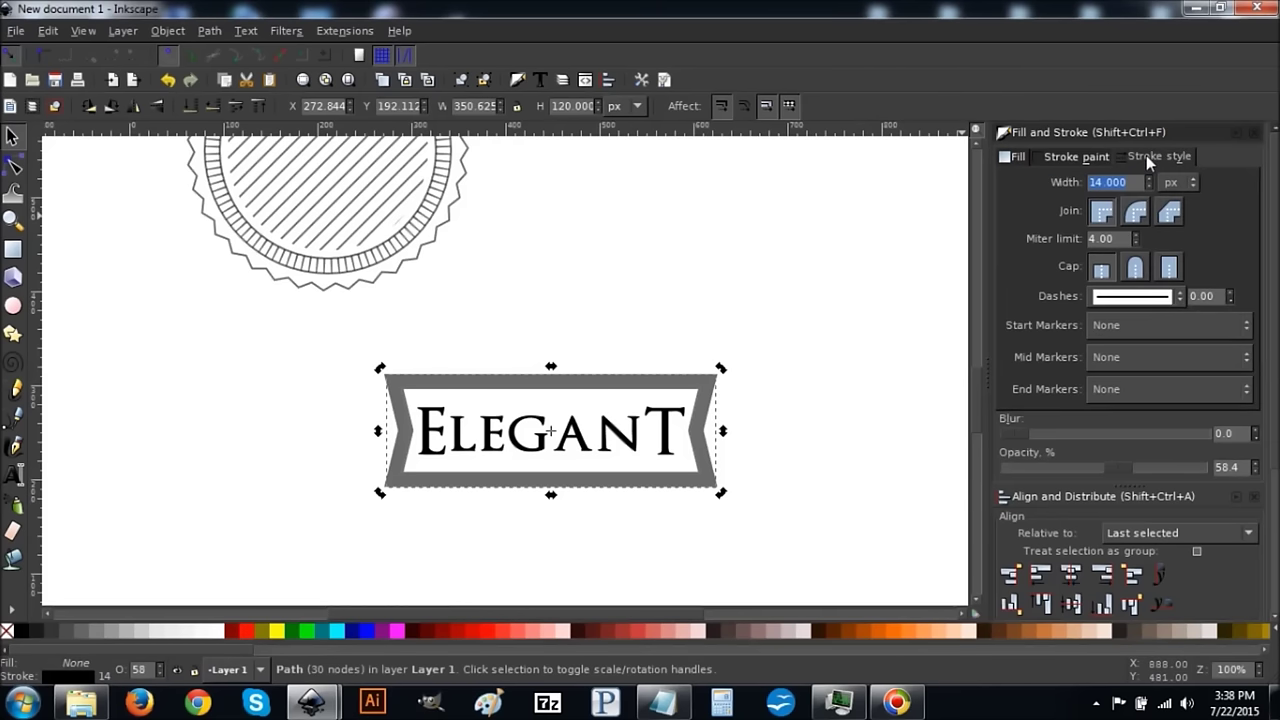
pyautogui.write('2')
pyautogui.press('Return')
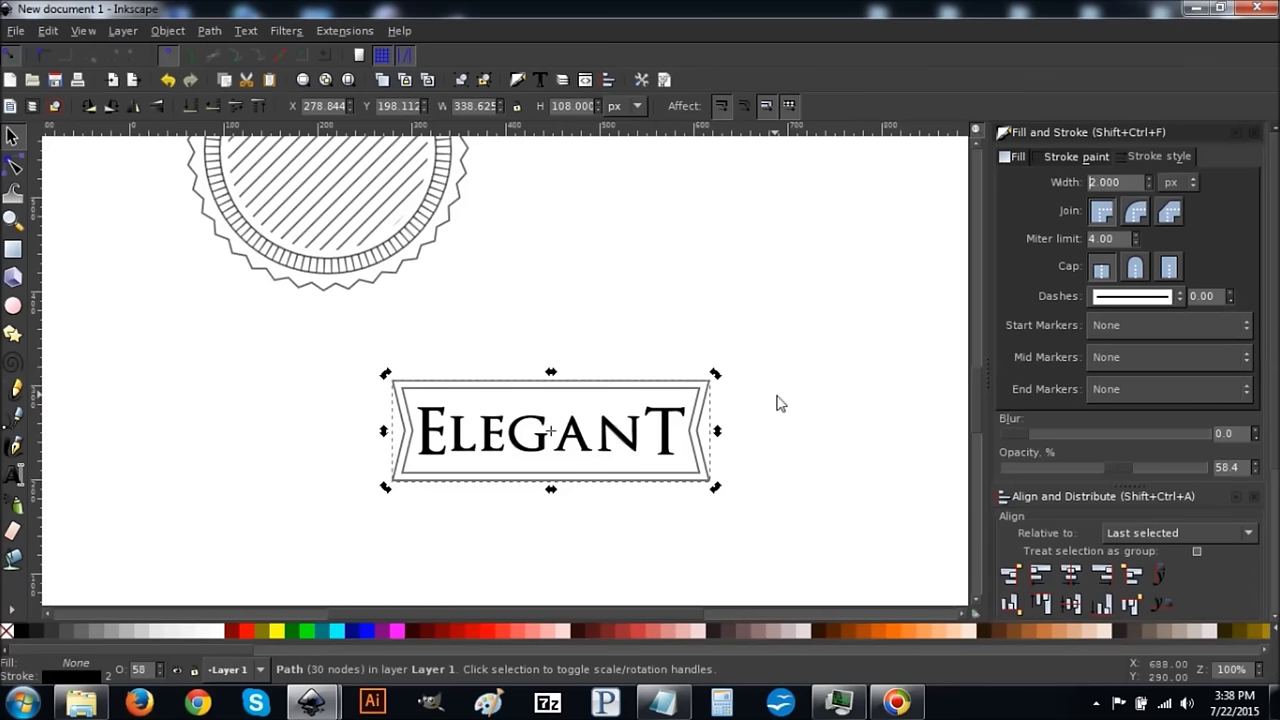
# - Select both banner outlines together with the "EleganT" text and convert their strokes to paths
pyautogui.moveTo(858, 568); pyautogui.dragTo(268, 352)
pyautogui.click(205, 31)
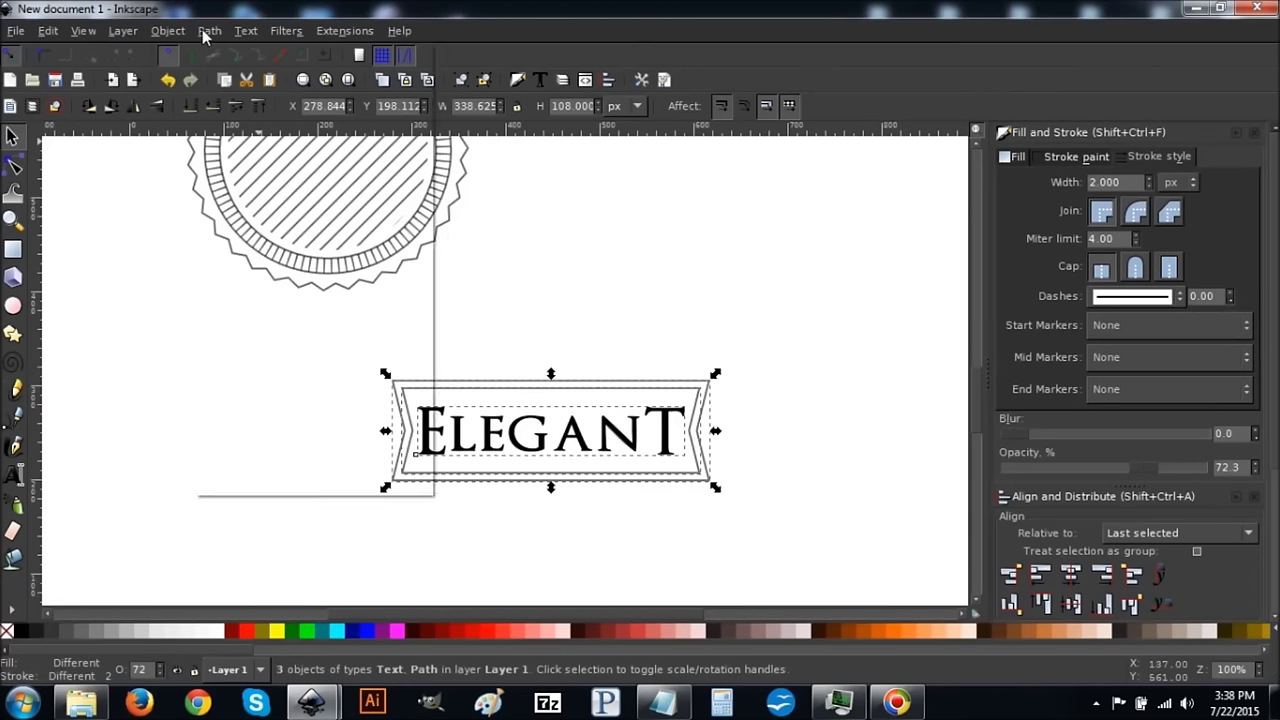
pyautogui.click(232, 74)
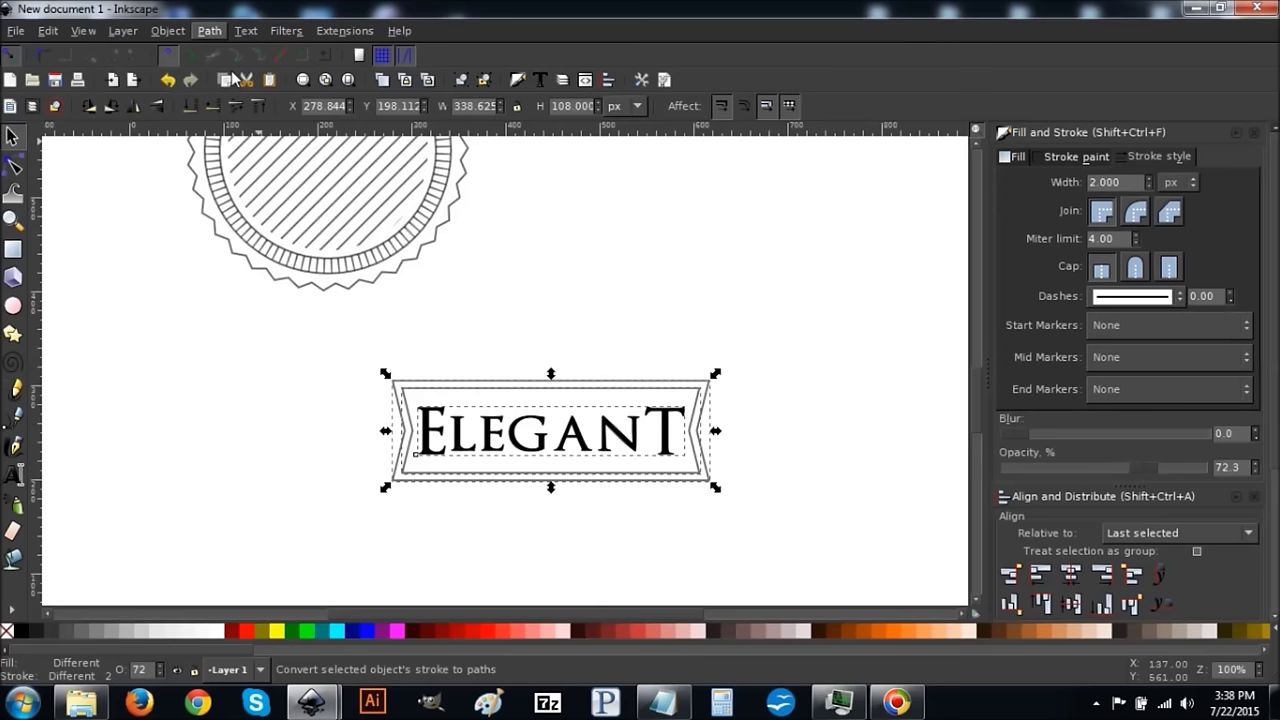
pyautogui.scroll(3, 440, 286)
pyautogui.scroll(2, 450, 288)
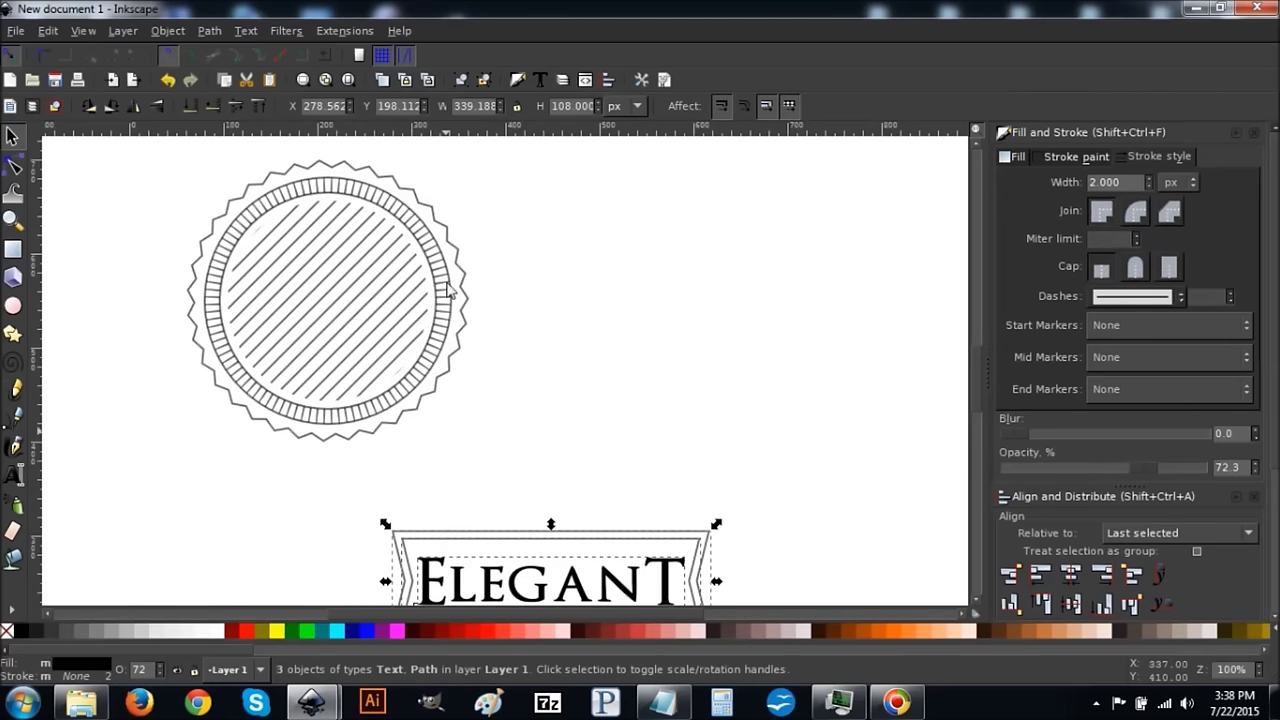
# - Convert the strokes of the scalloped seal, ticked ring and striped circle to paths and unite them into a single path
pyautogui.moveTo(608, 529); pyautogui.dragTo(101, 149)
pyautogui.click(209, 31)
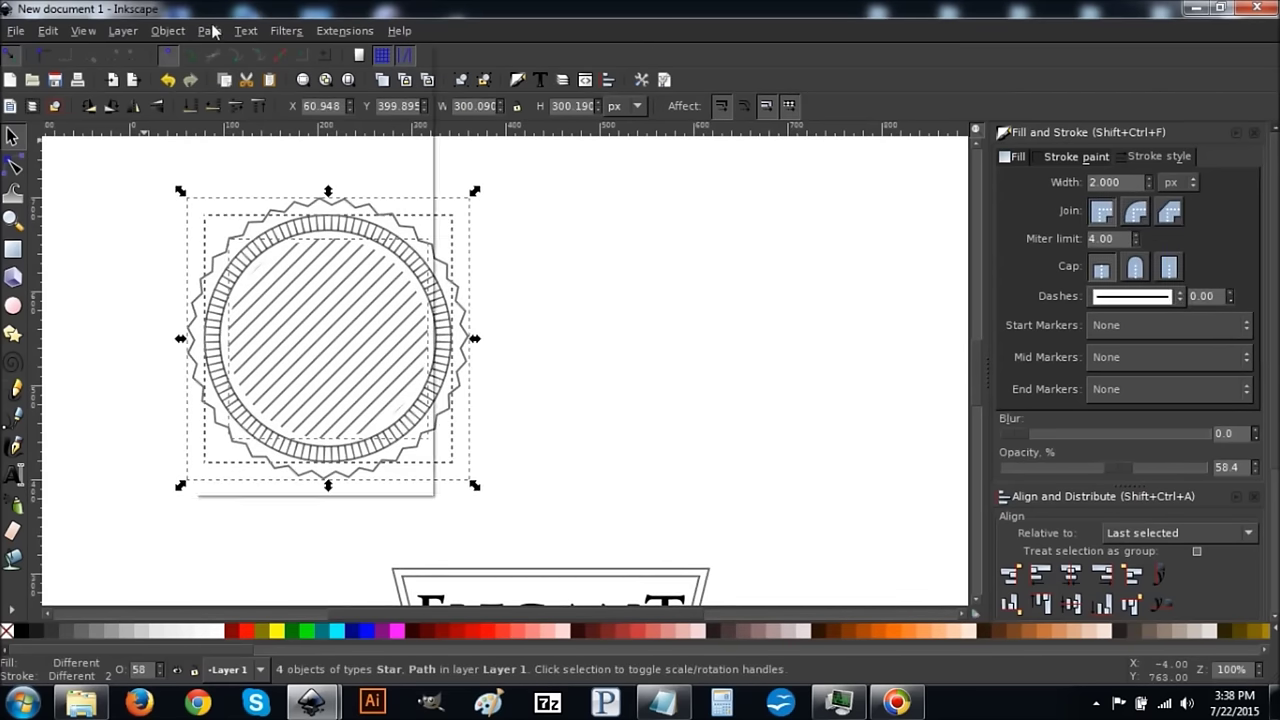
pyautogui.click(230, 78)
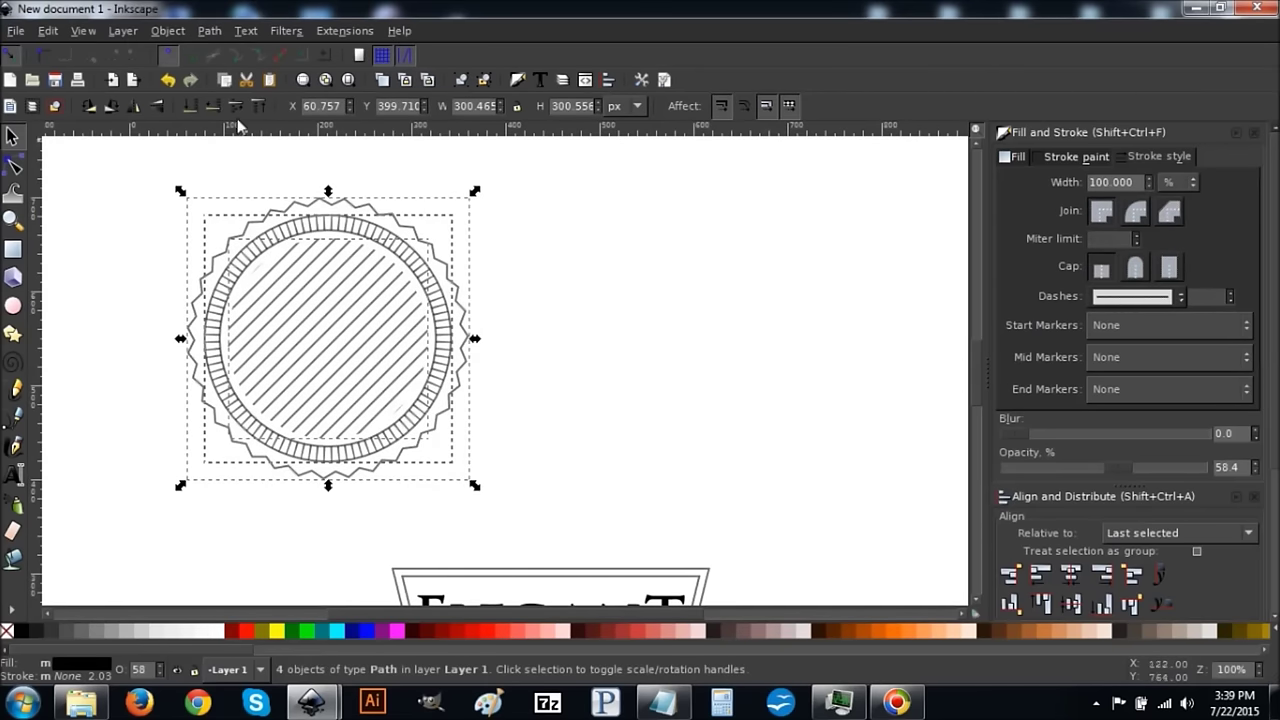
pyautogui.click(209, 30)
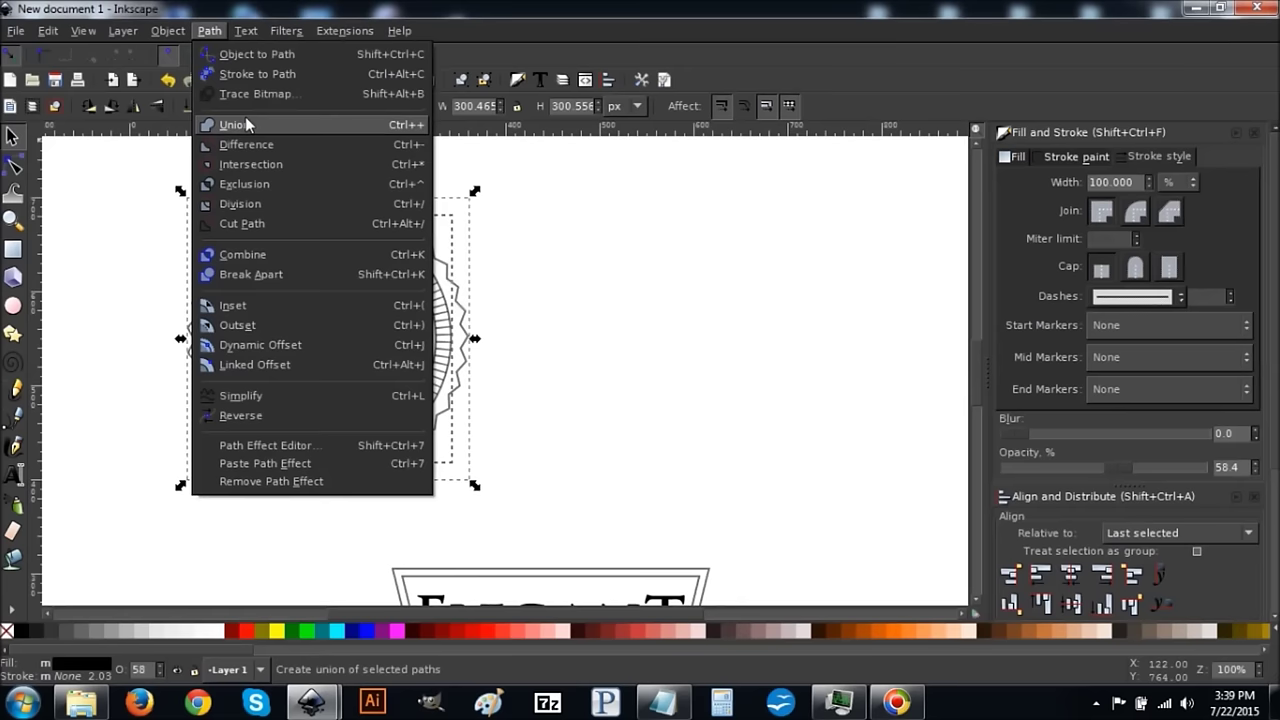
pyautogui.click(245, 116)
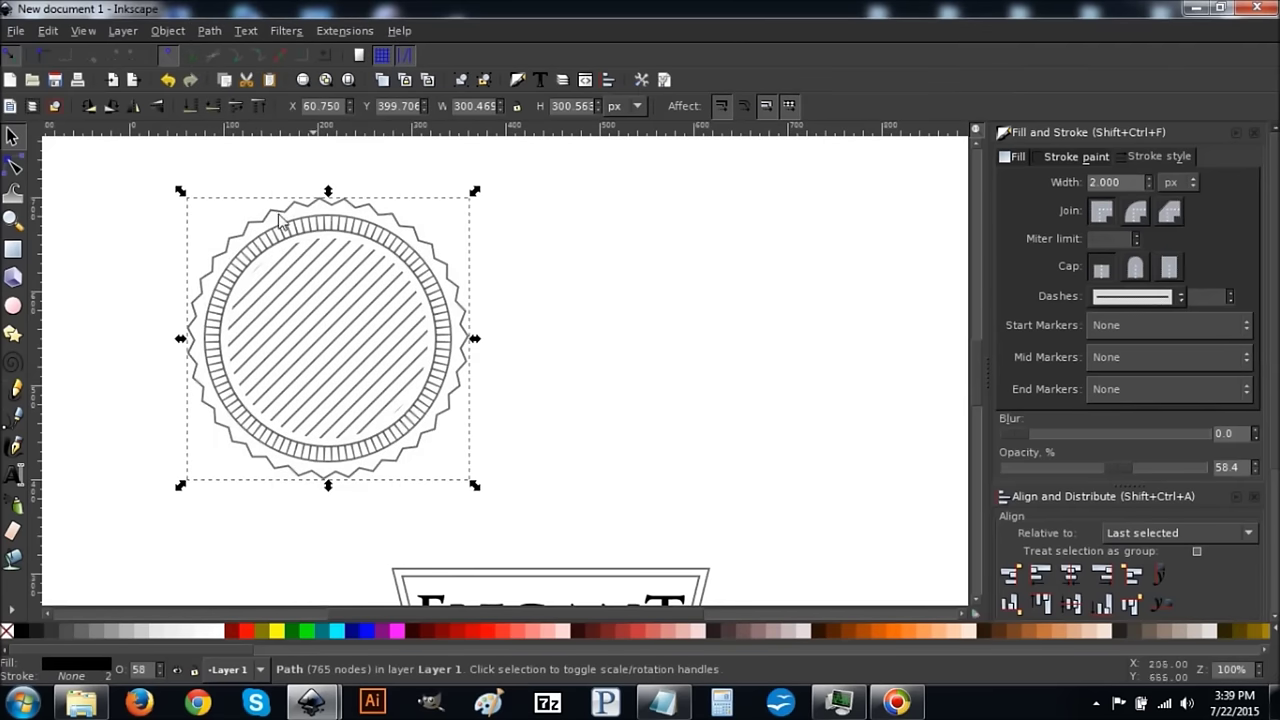
# - Group both banner outlines with the "EleganT" text
pyautogui.scroll(-5, 680, 323)
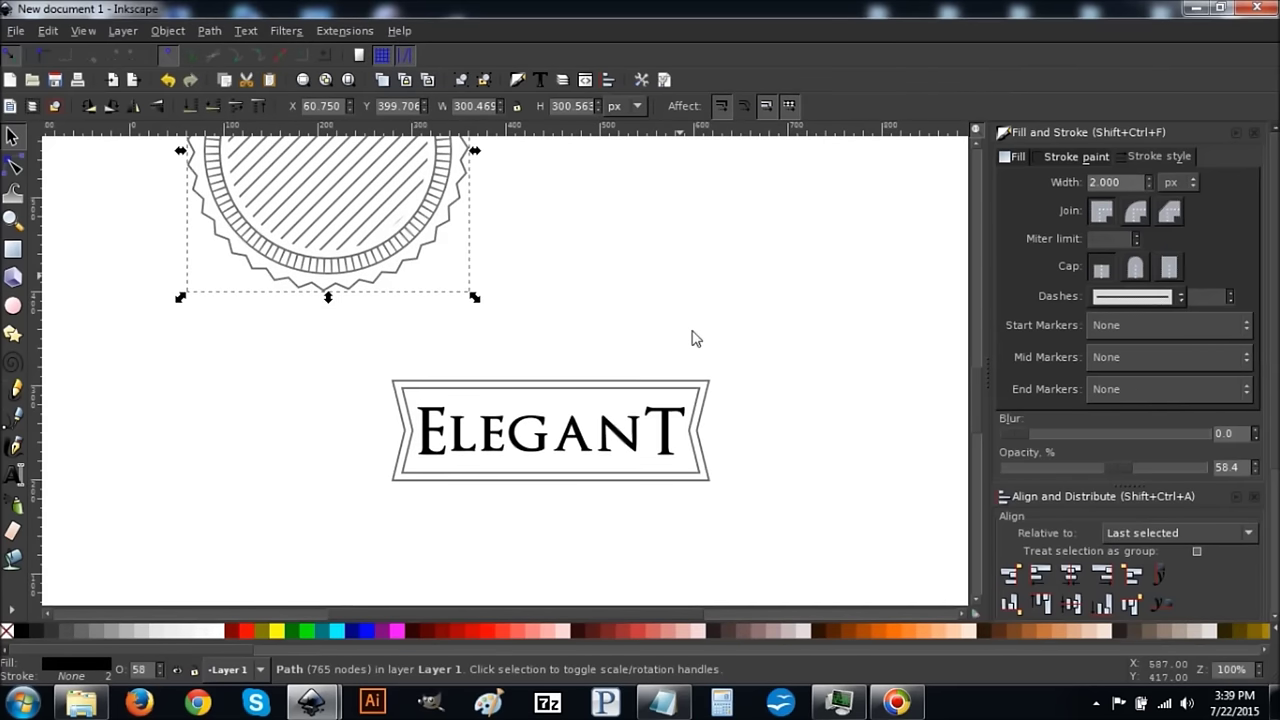
pyautogui.moveTo(818, 549); pyautogui.dragTo(305, 345)
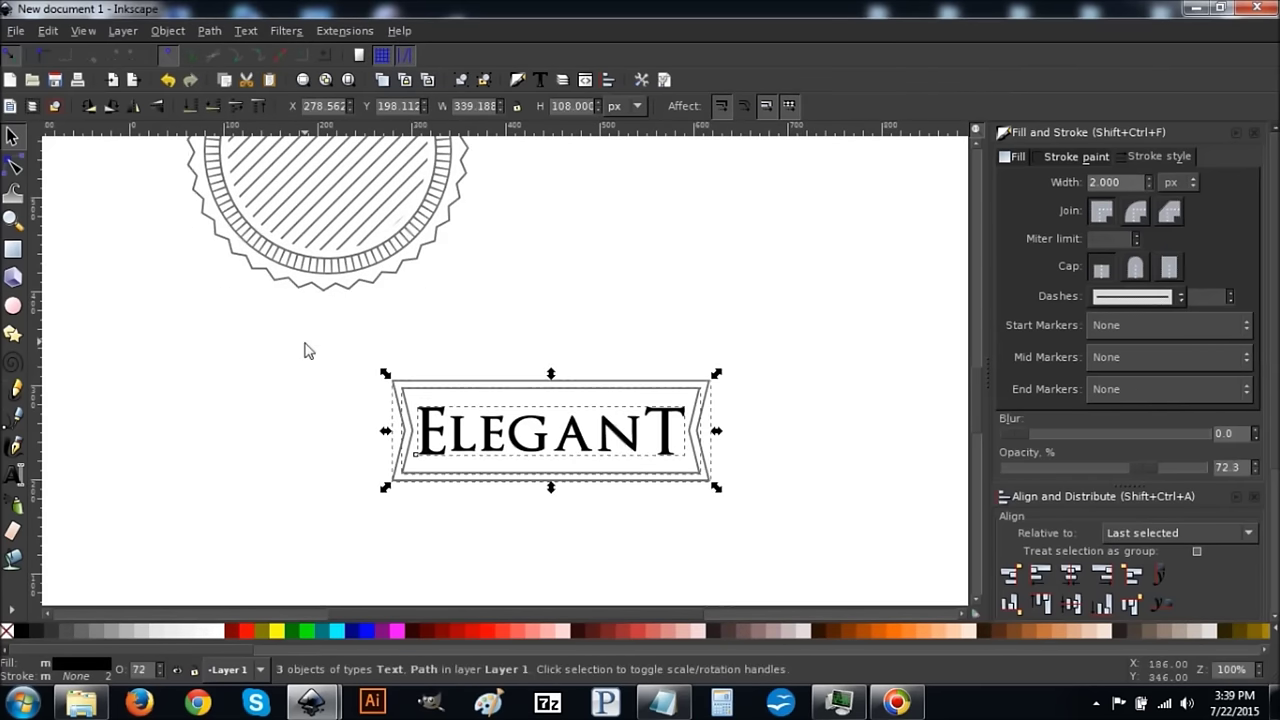
pyautogui.click(463, 86)
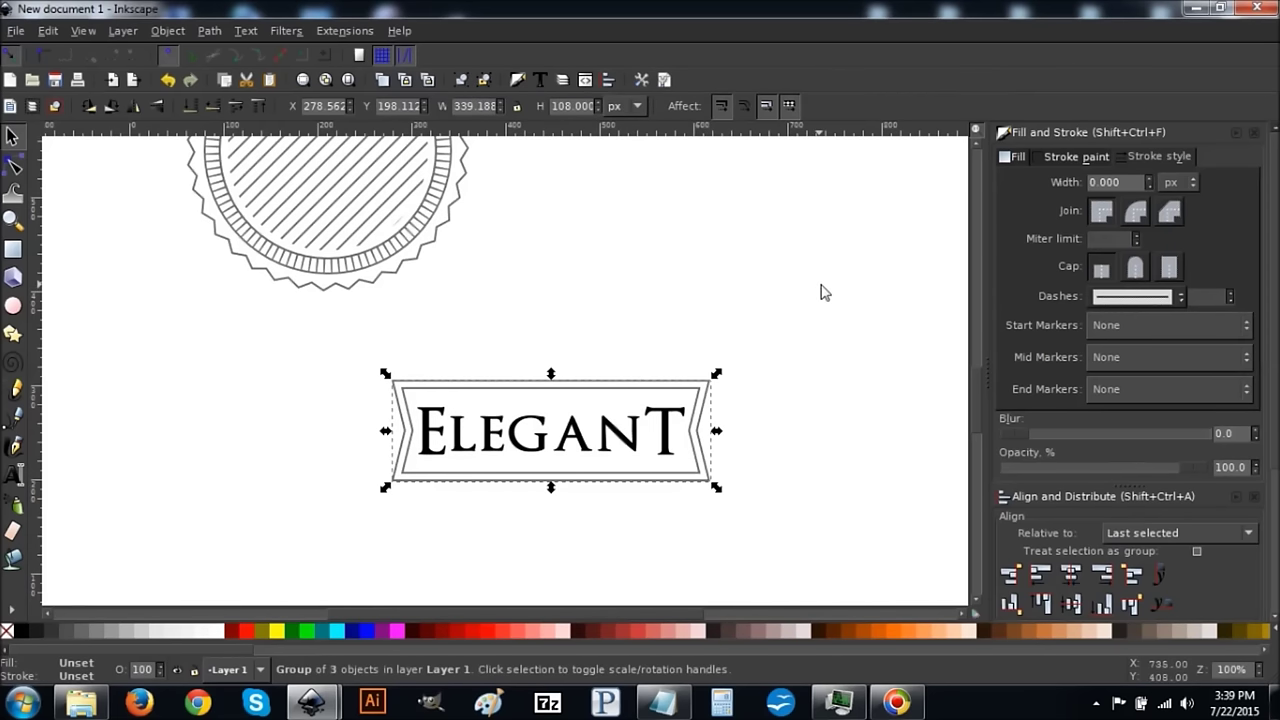
# - Center the banner group and the united seal on each other along both the vertical and horizontal axes
pyautogui.scroll(2, 714, 320)
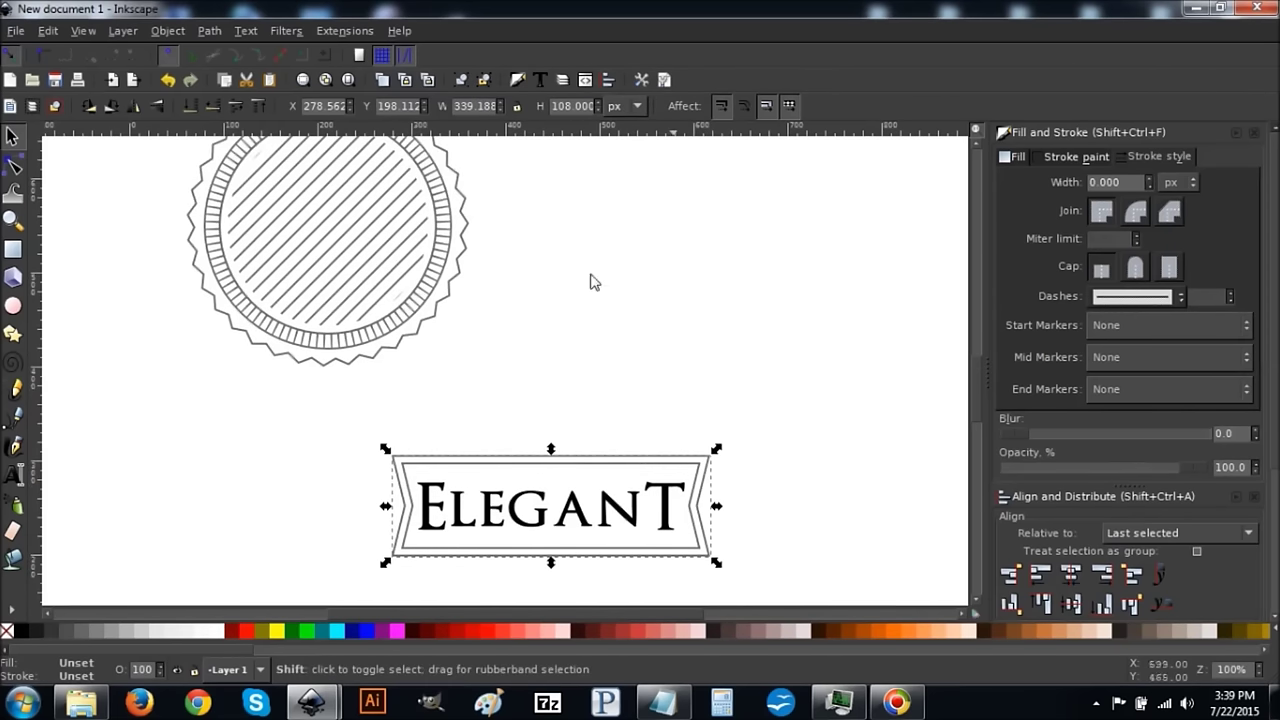
pyautogui.keyDown('shift'); pyautogui.click(425, 228); pyautogui.keyUp('shift')
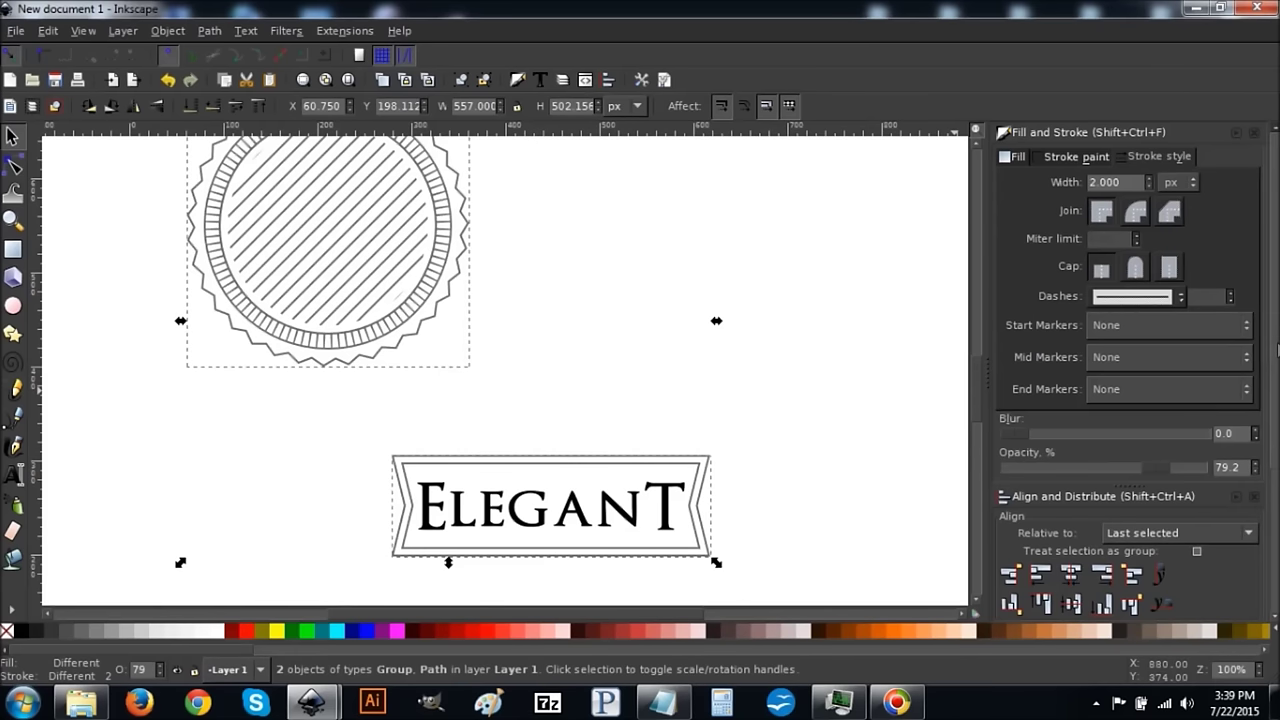
pyautogui.scroll(-2, 1072, 570)
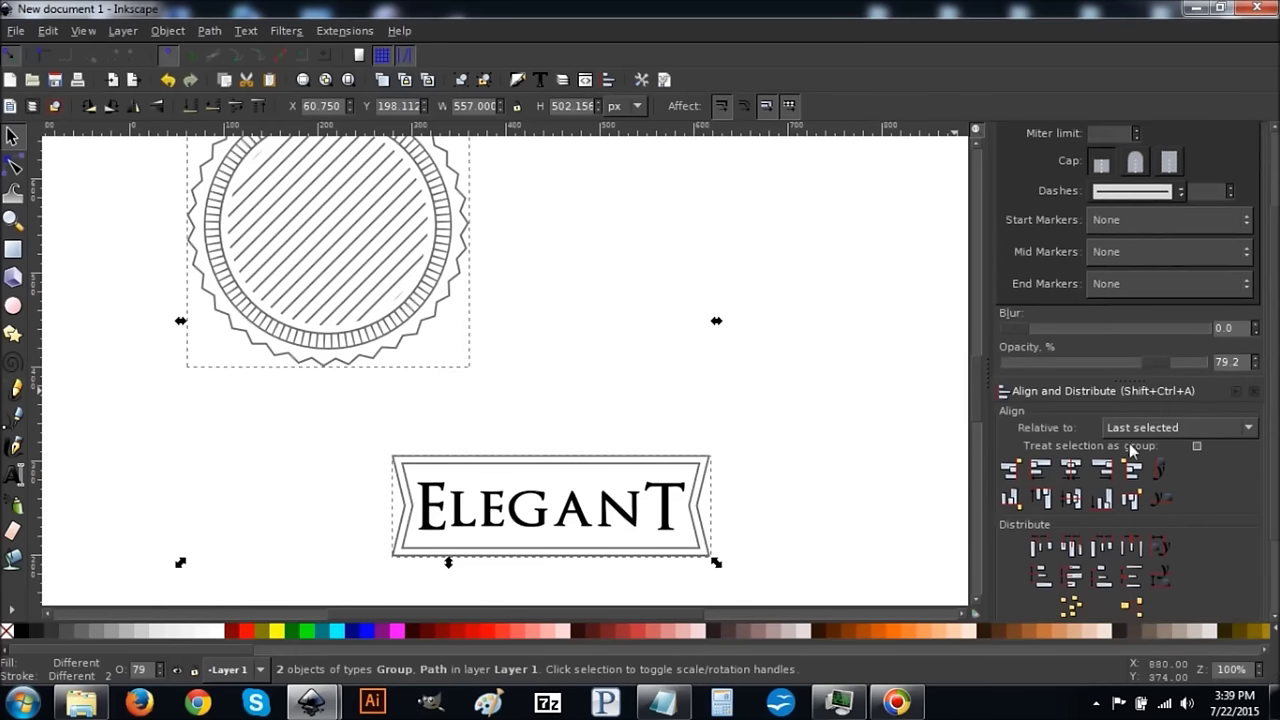
pyautogui.click(1068, 471)
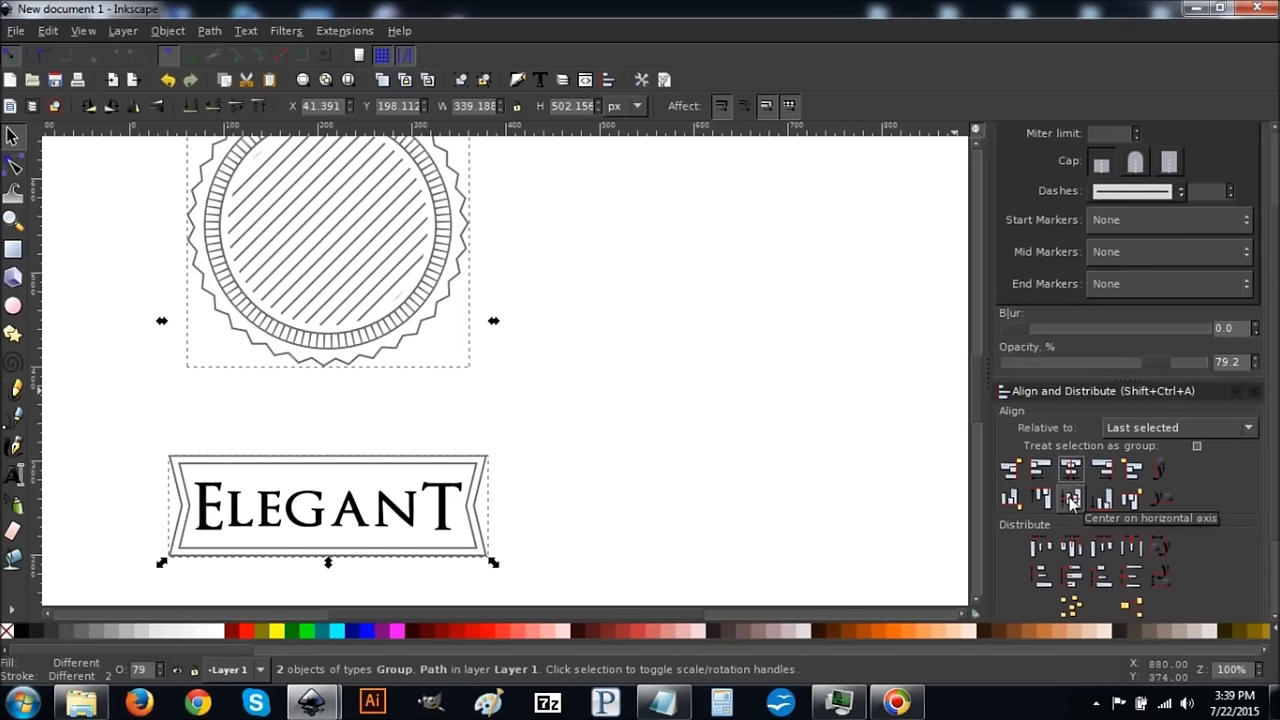
pyautogui.click(1071, 500)
pyautogui.scroll(3, 707, 402)
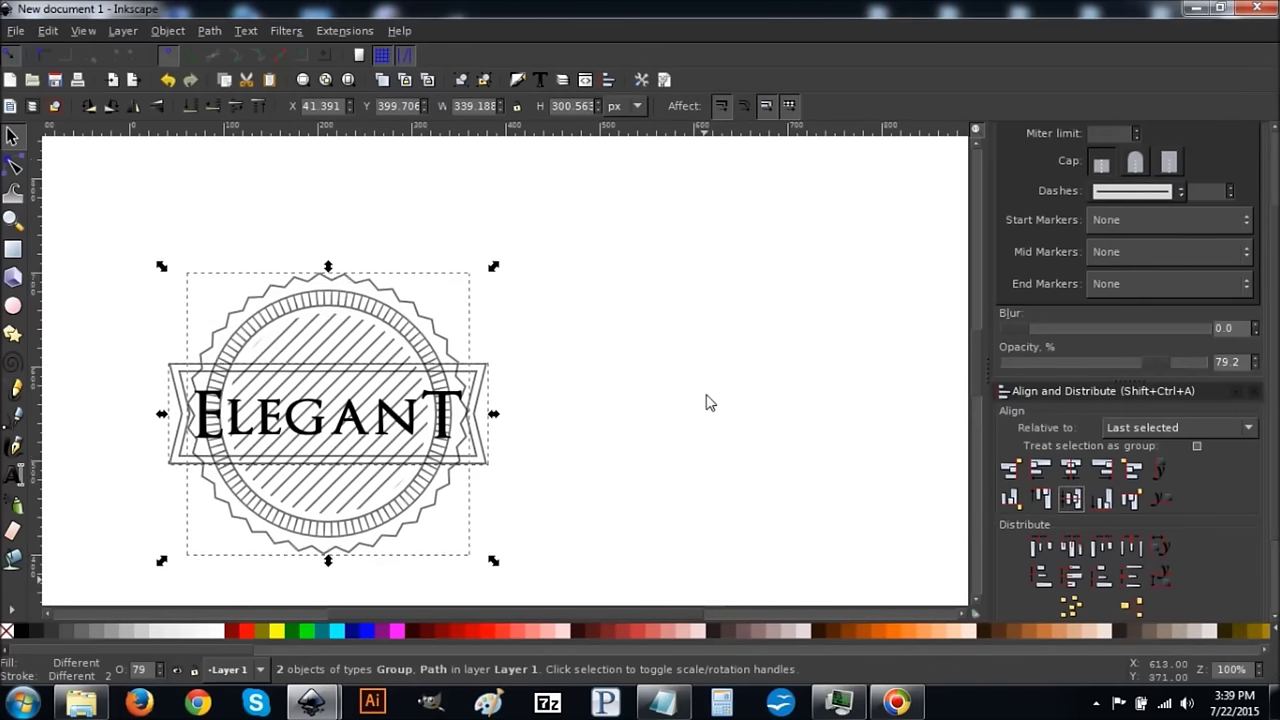
pyautogui.moveTo(666, 611); pyautogui.dragTo(593, 611)
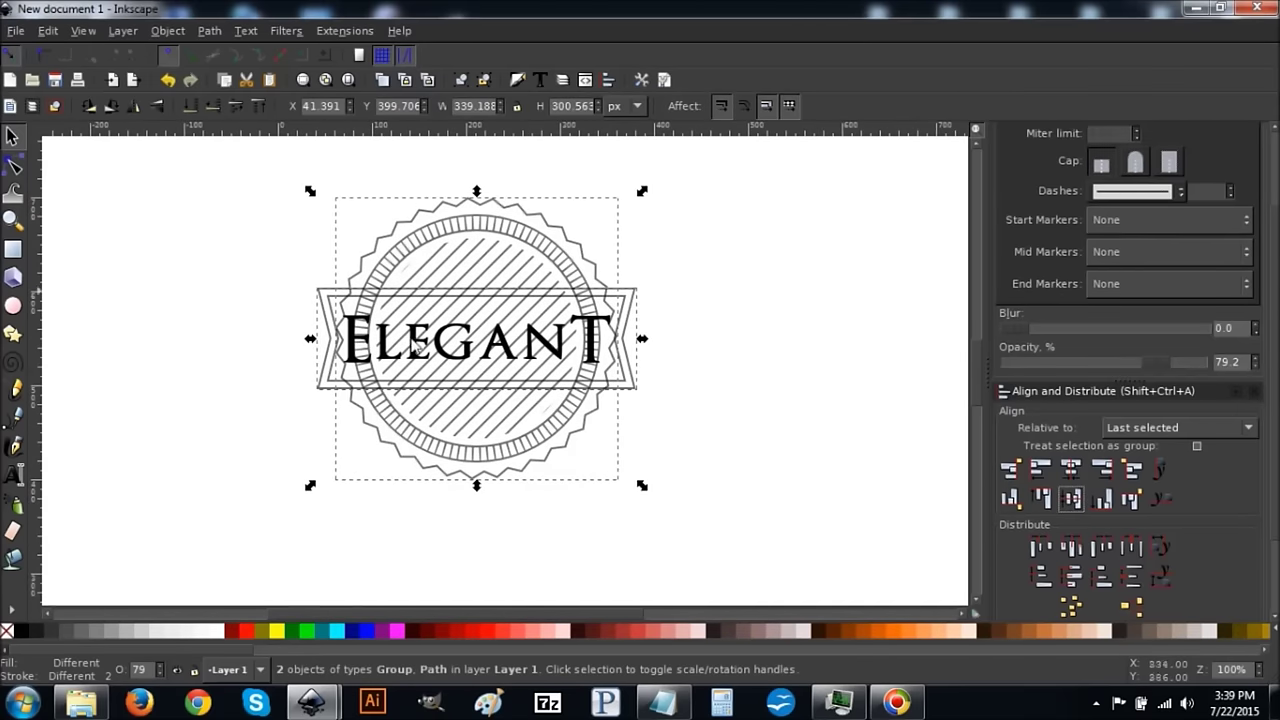
# - Ungroup the banner and "EleganT" text, leaving nothing selected
pyautogui.click(55, 82)
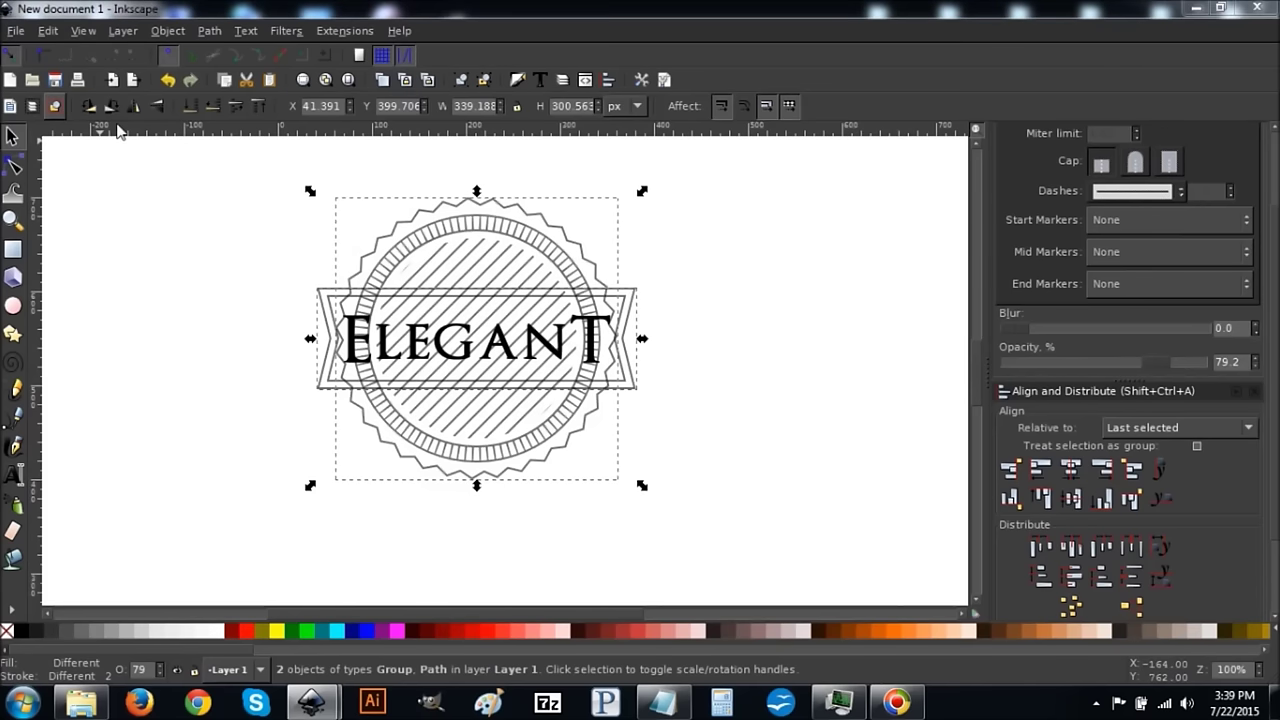
pyautogui.click(713, 309)
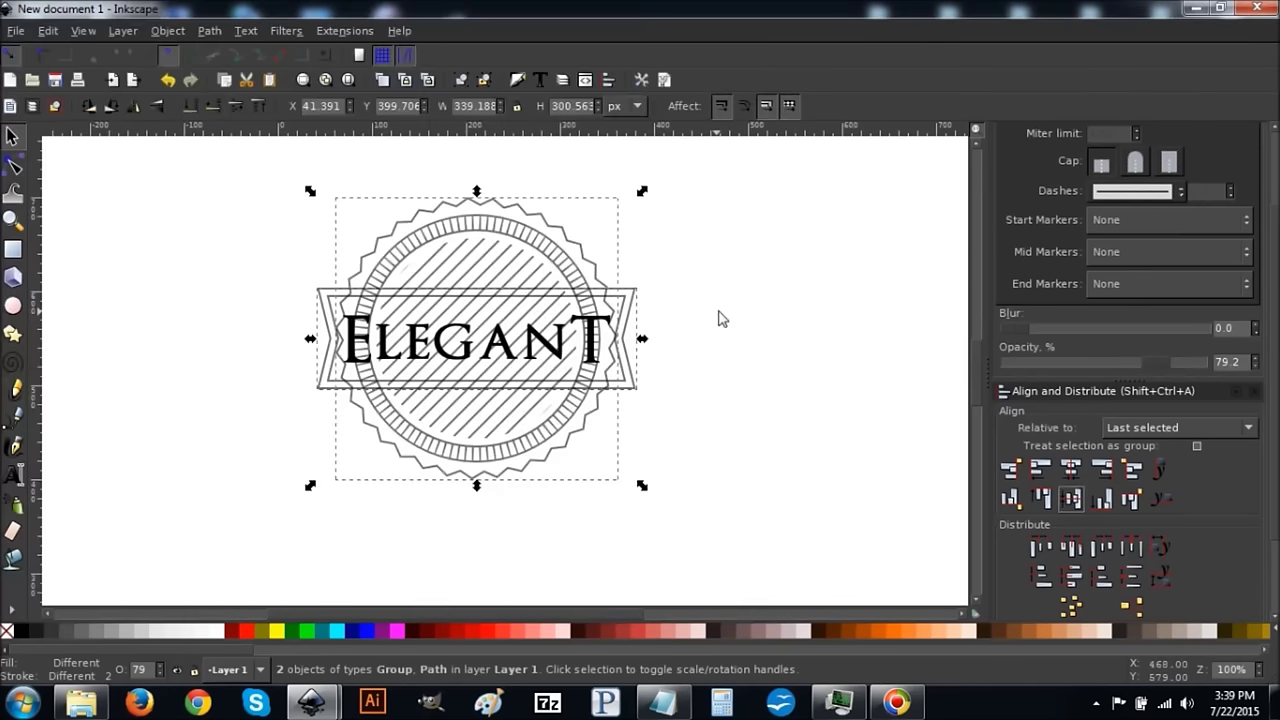
pyautogui.click(54, 106)
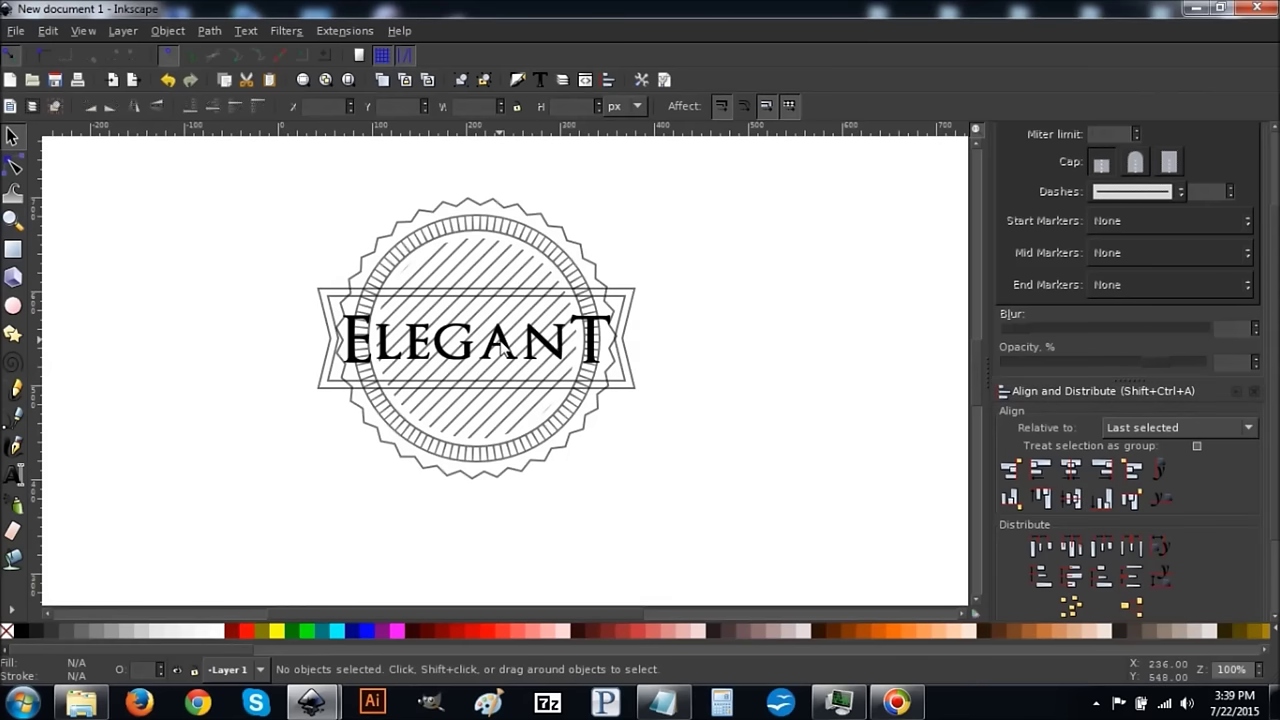
pyautogui.click(502, 343)
pyautogui.click(484, 81)
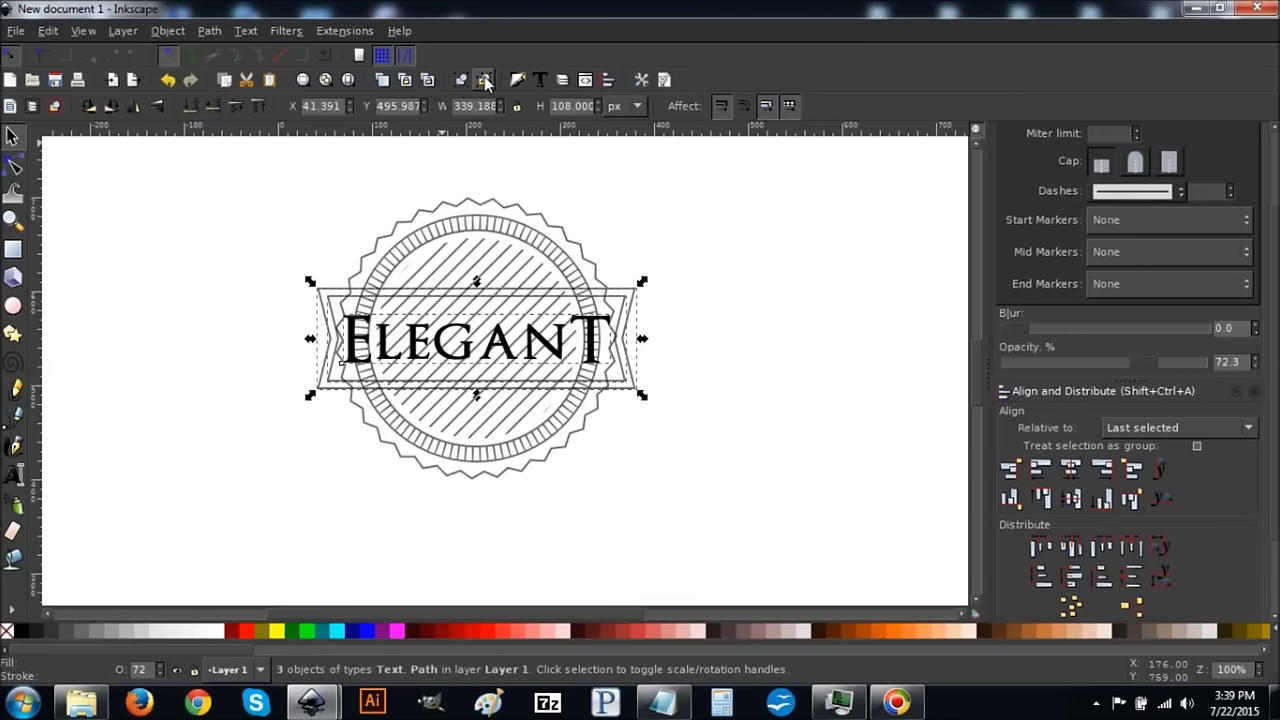
pyautogui.click(61, 106)
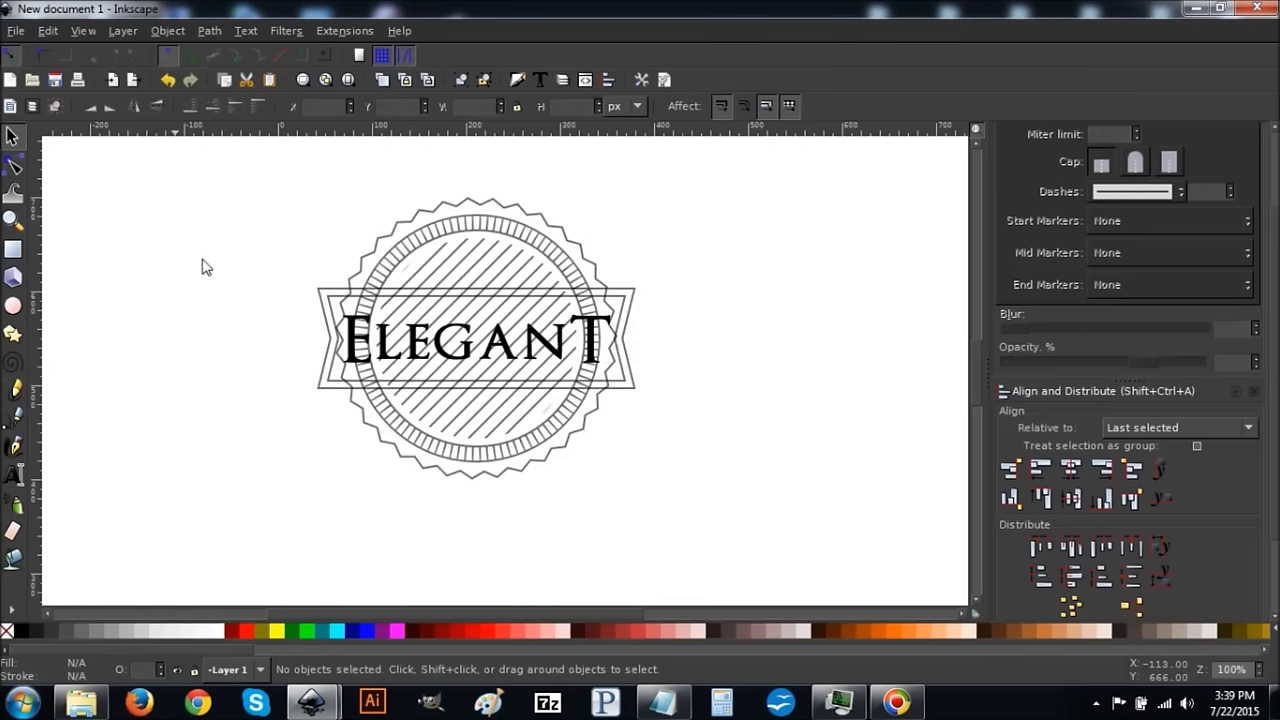
# - Duplicate the outer banner outline, break the copy apart and unite its pieces into a solid banner shape
pyautogui.click(316, 296)
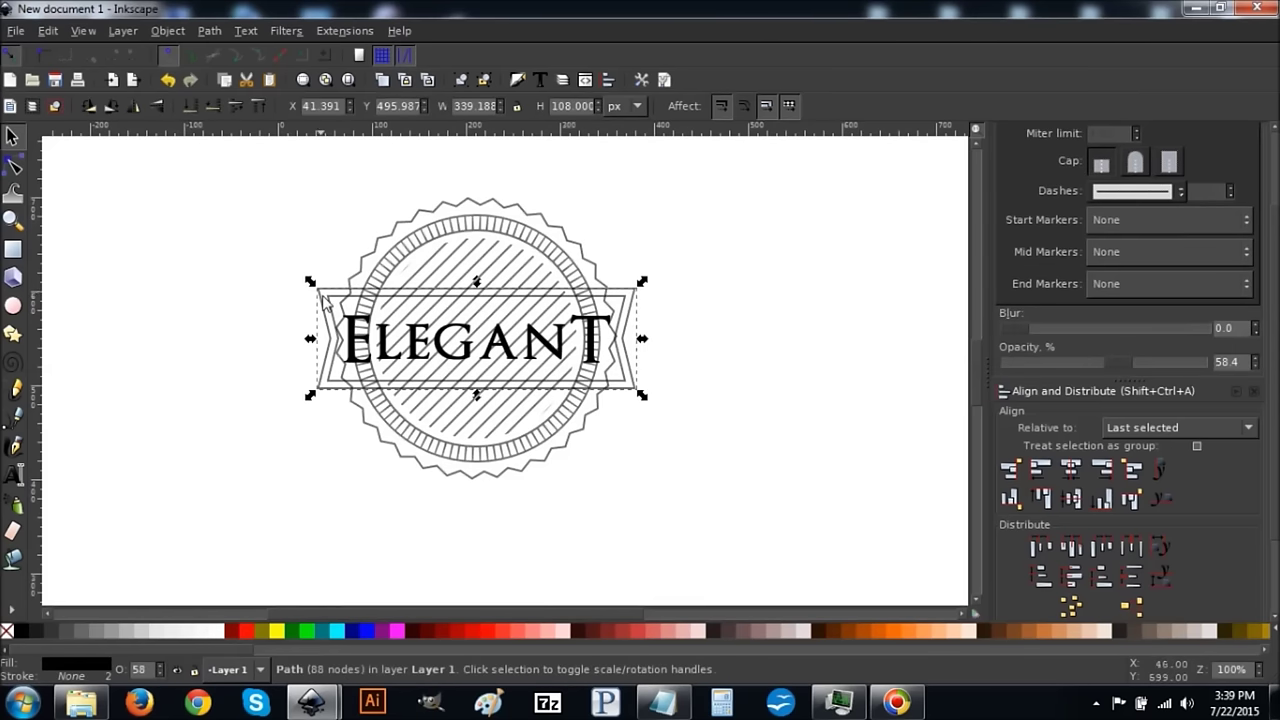
pyautogui.click(47, 31)
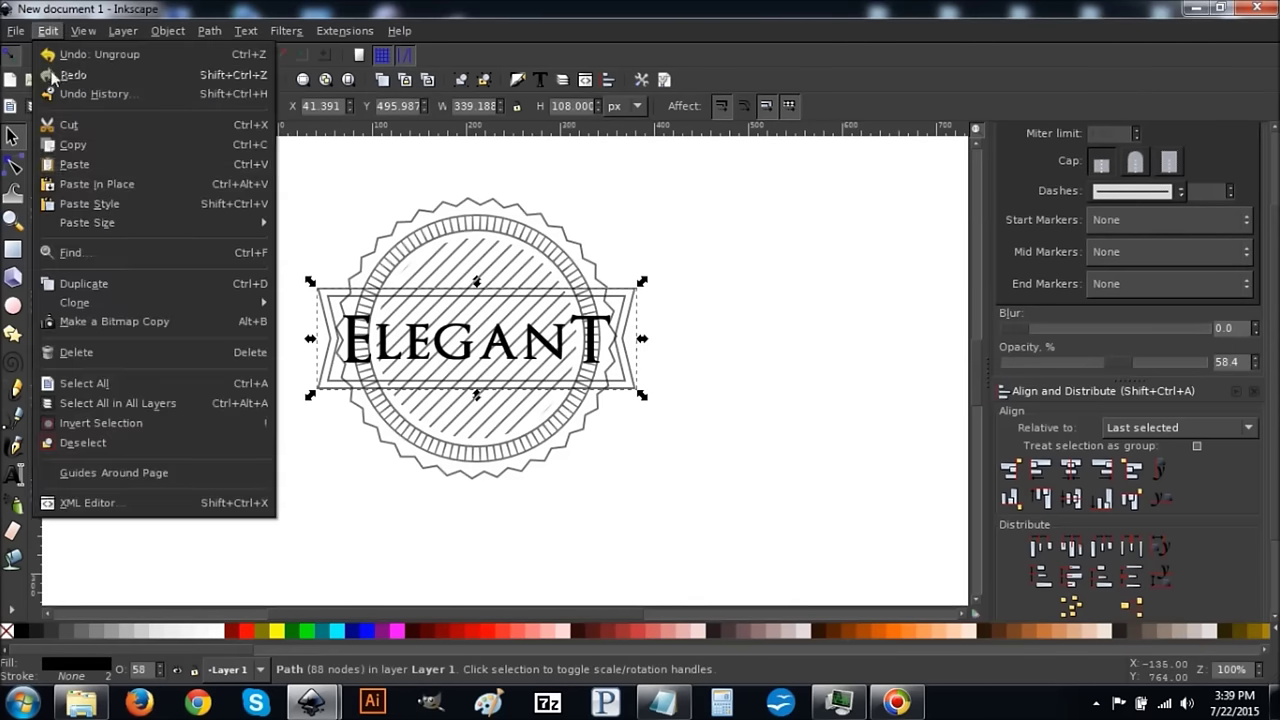
pyautogui.click(95, 284)
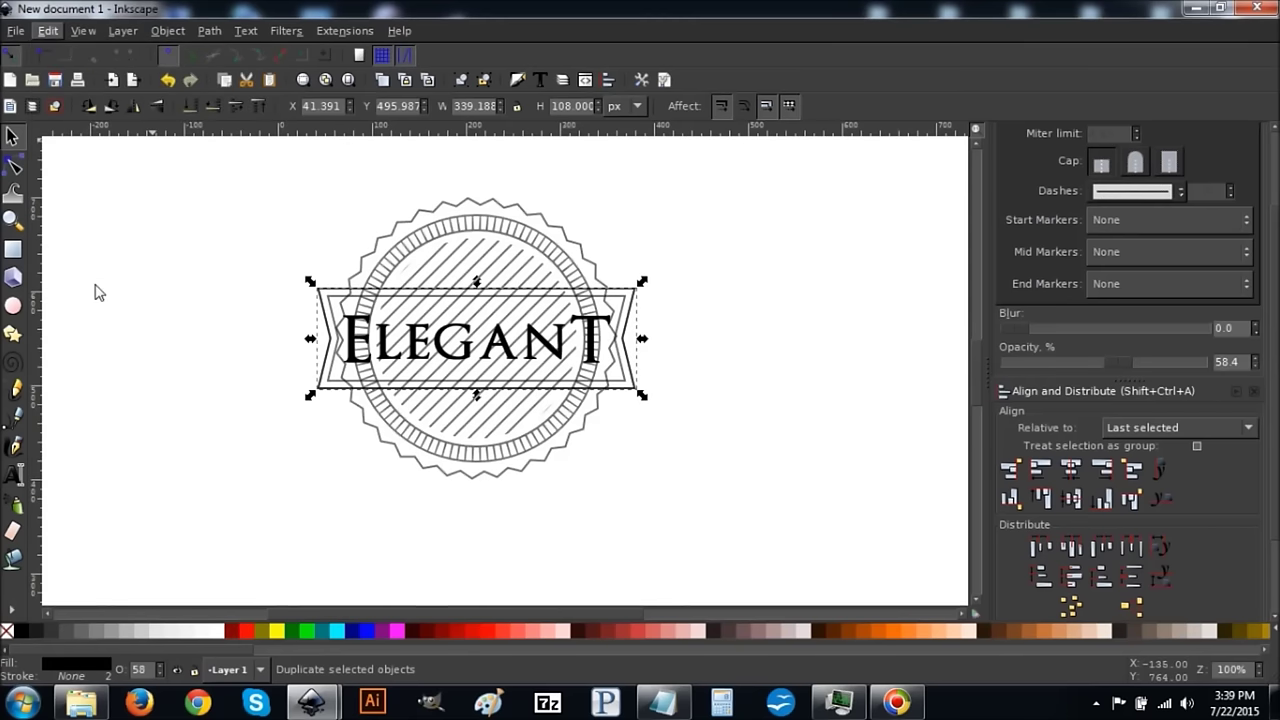
pyautogui.click(209, 31)
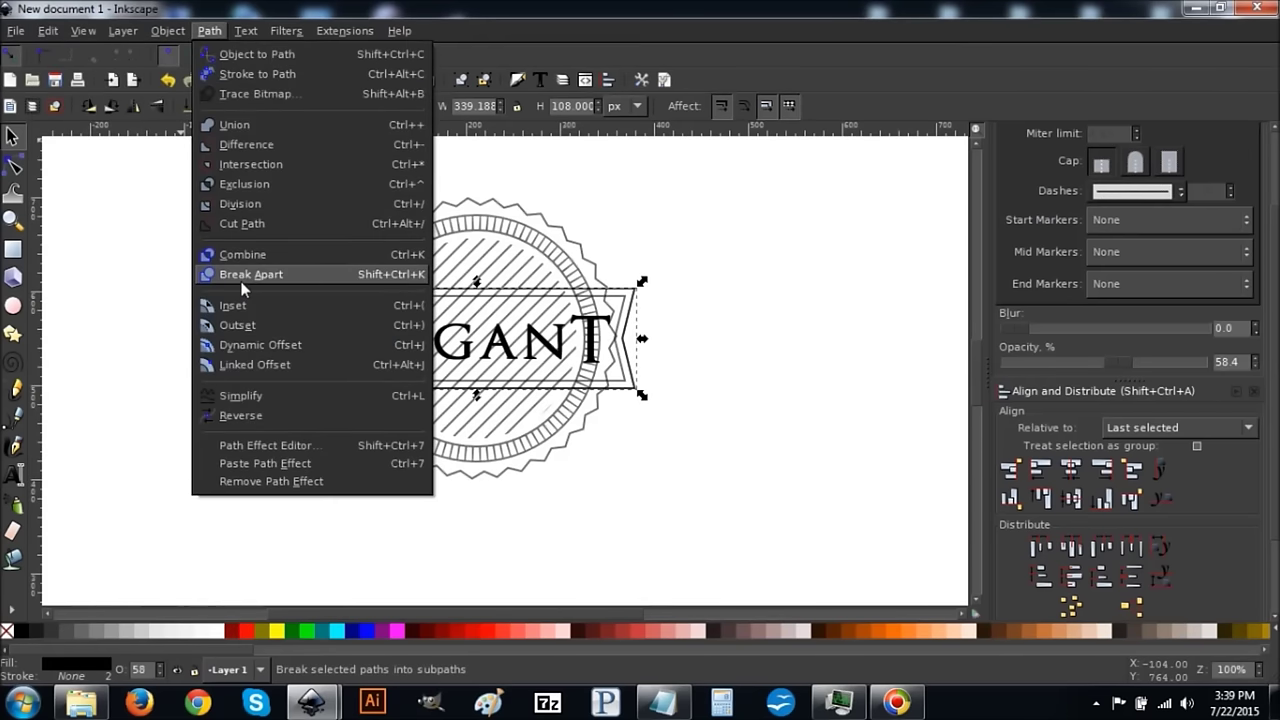
pyautogui.click(240, 276)
pyautogui.click(209, 31)
pyautogui.click(228, 124)
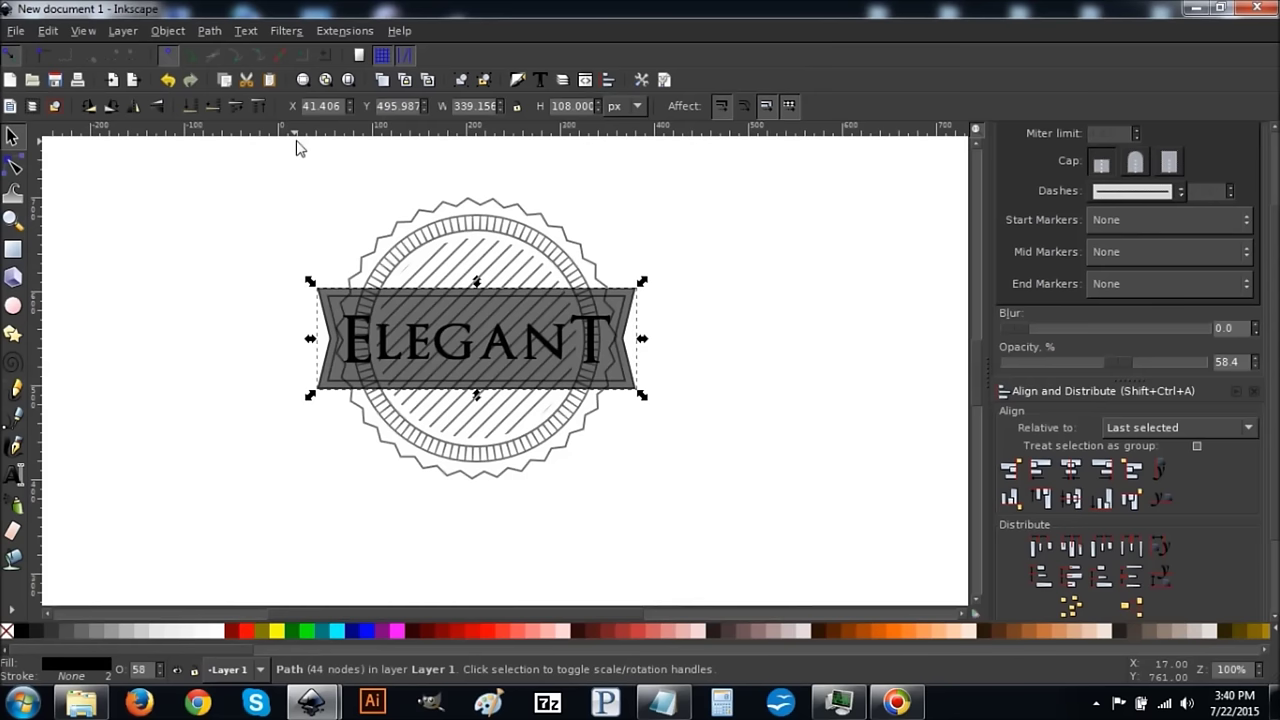
# - Subtract the solid banner shape from the seal with the Difference operation
pyautogui.keyDown('shift'); pyautogui.click(480, 209); pyautogui.keyUp('shift')
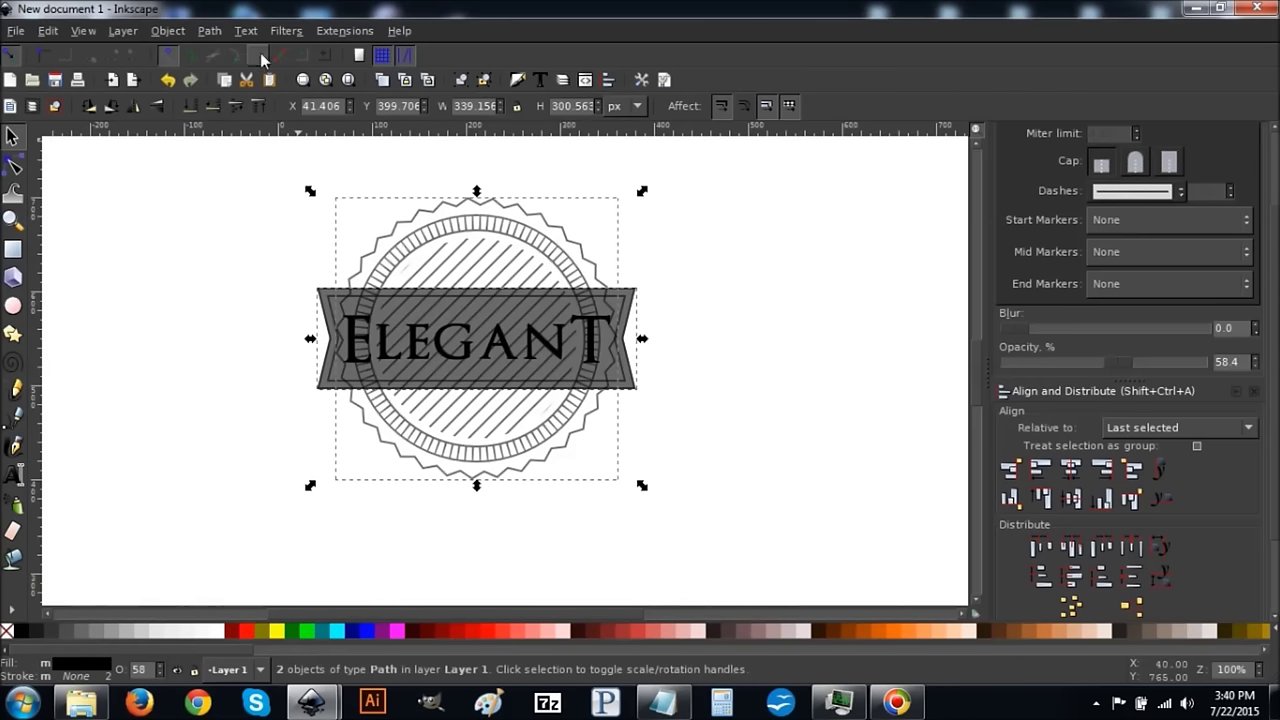
pyautogui.click(205, 30)
pyautogui.click(239, 139)
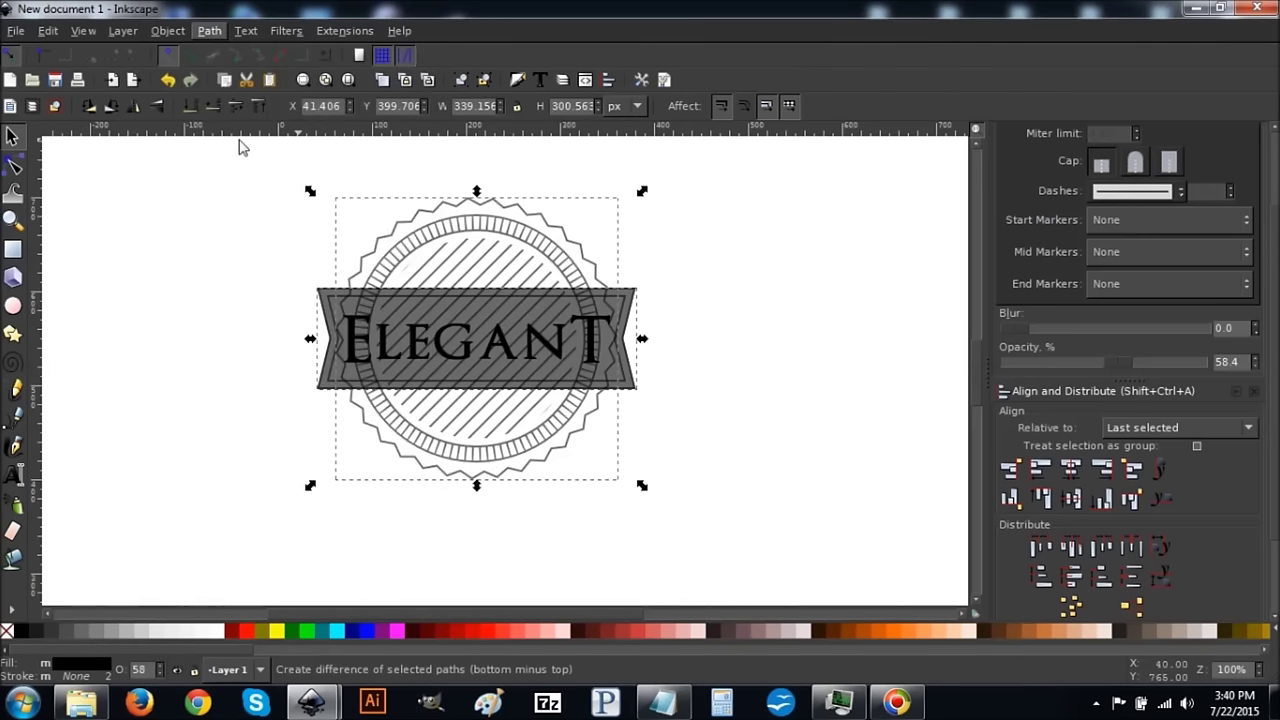
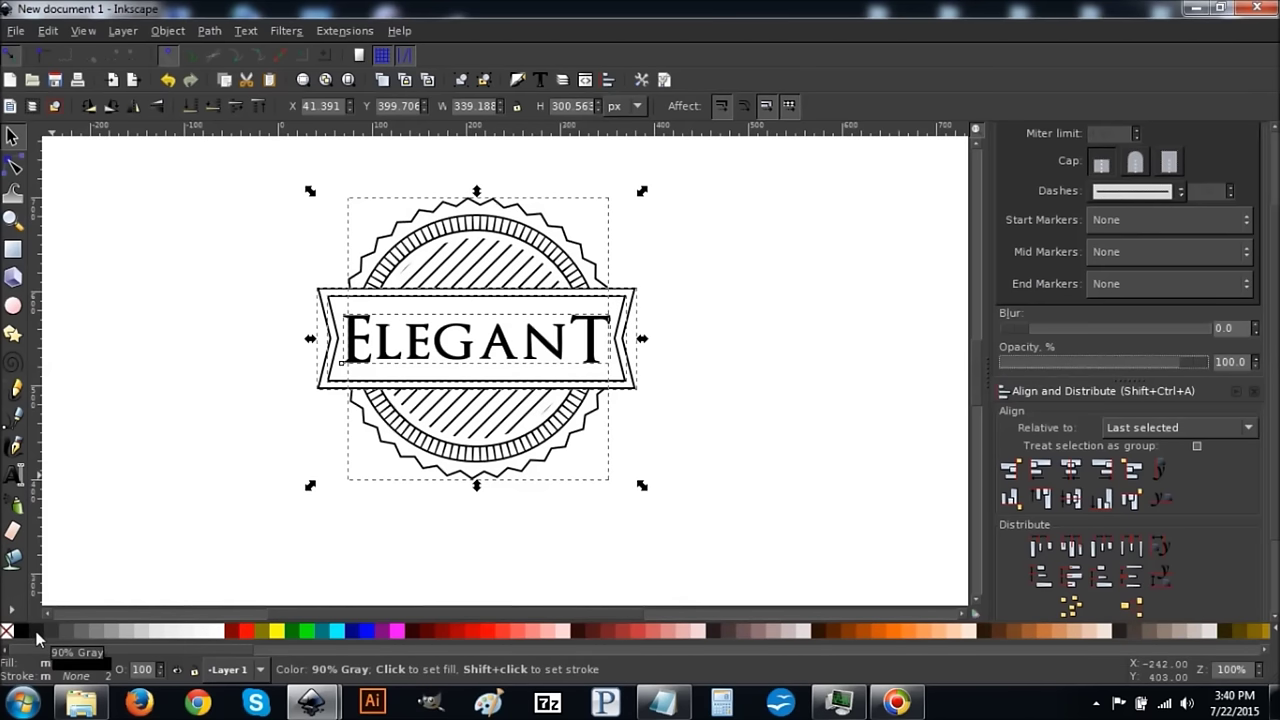
# - Fill the seal, both banner outlines and the text with 90% Gray
pyautogui.click(36, 631)
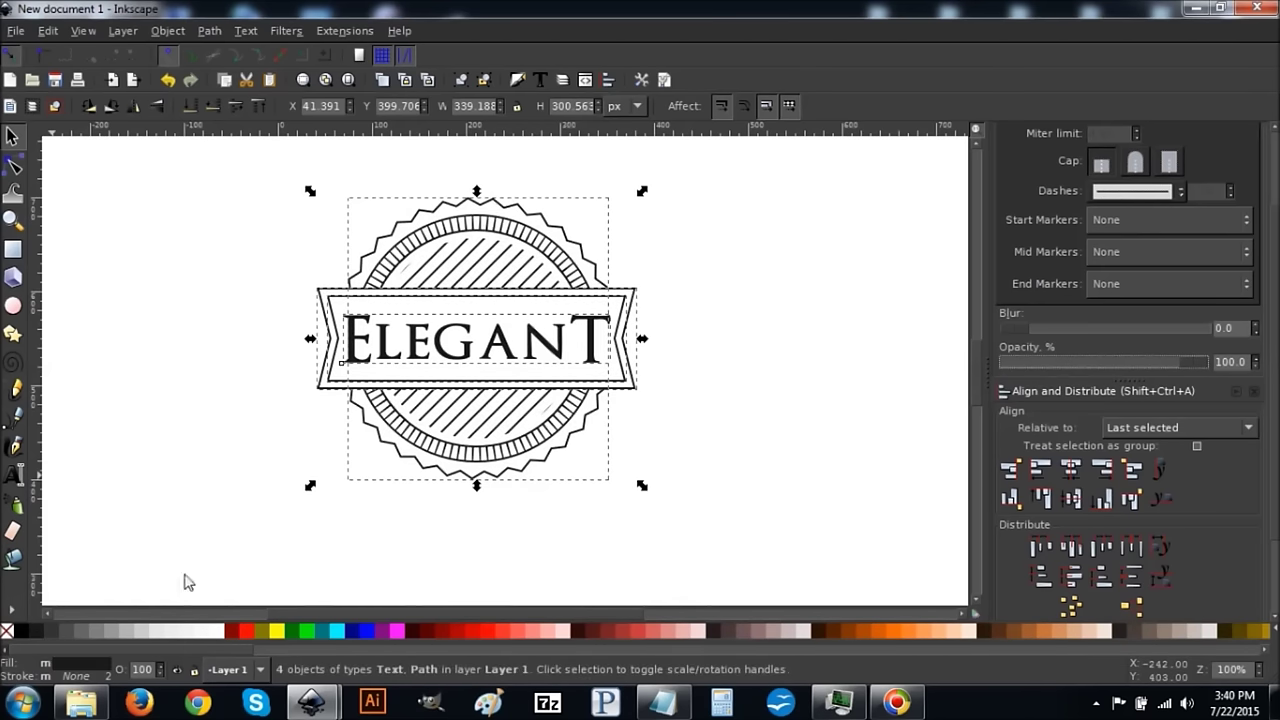
pyautogui.click(716, 323)
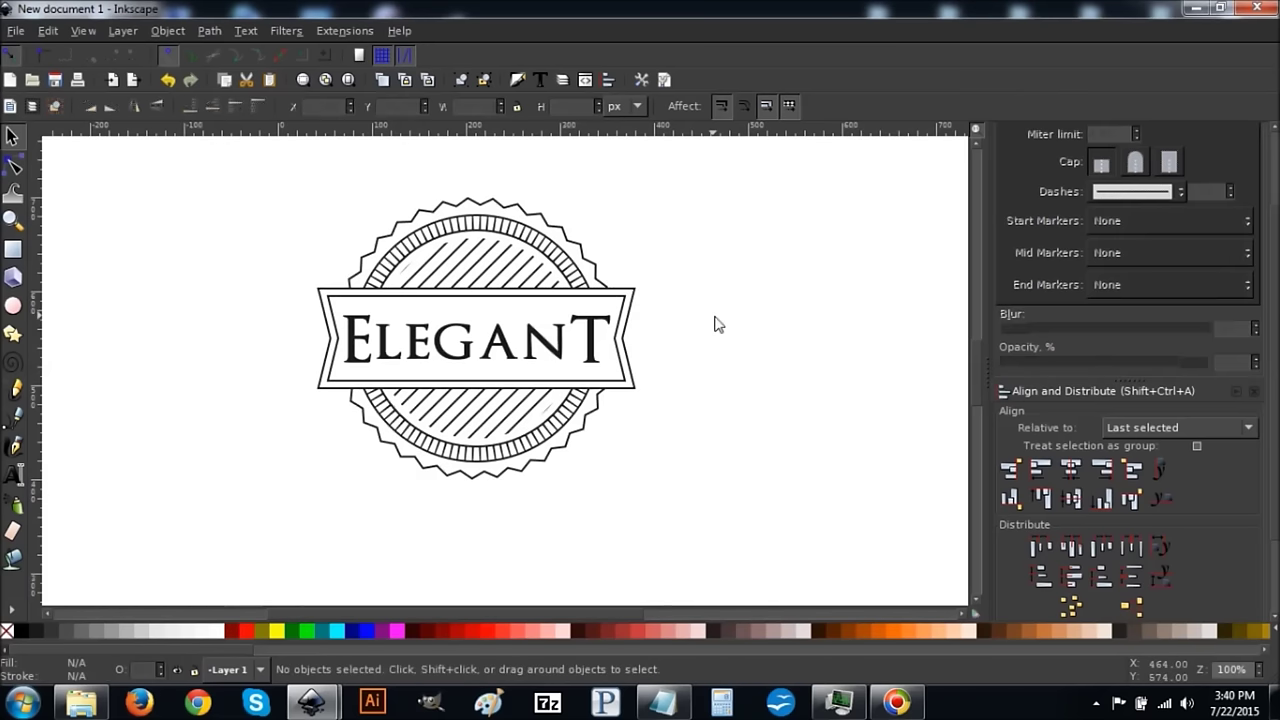
# - Duplicate the outer banner outline together with the cut seal
pyautogui.click(633, 291)
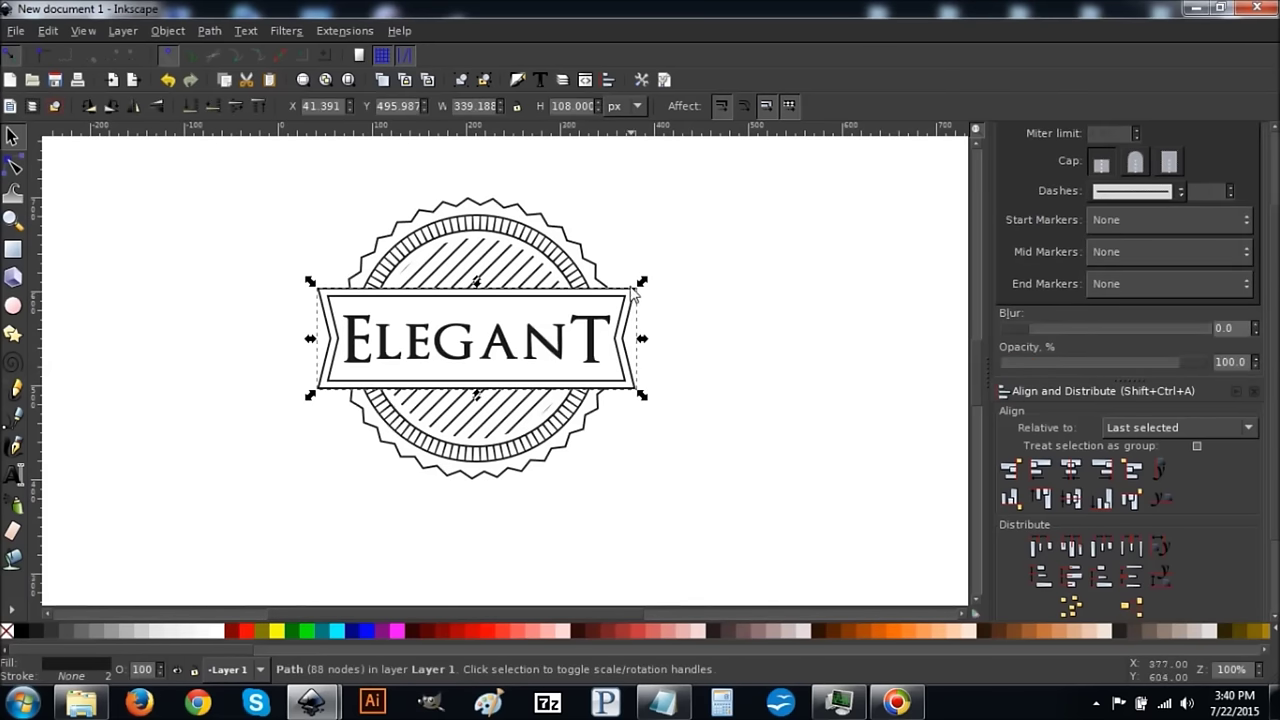
pyautogui.press('shift')
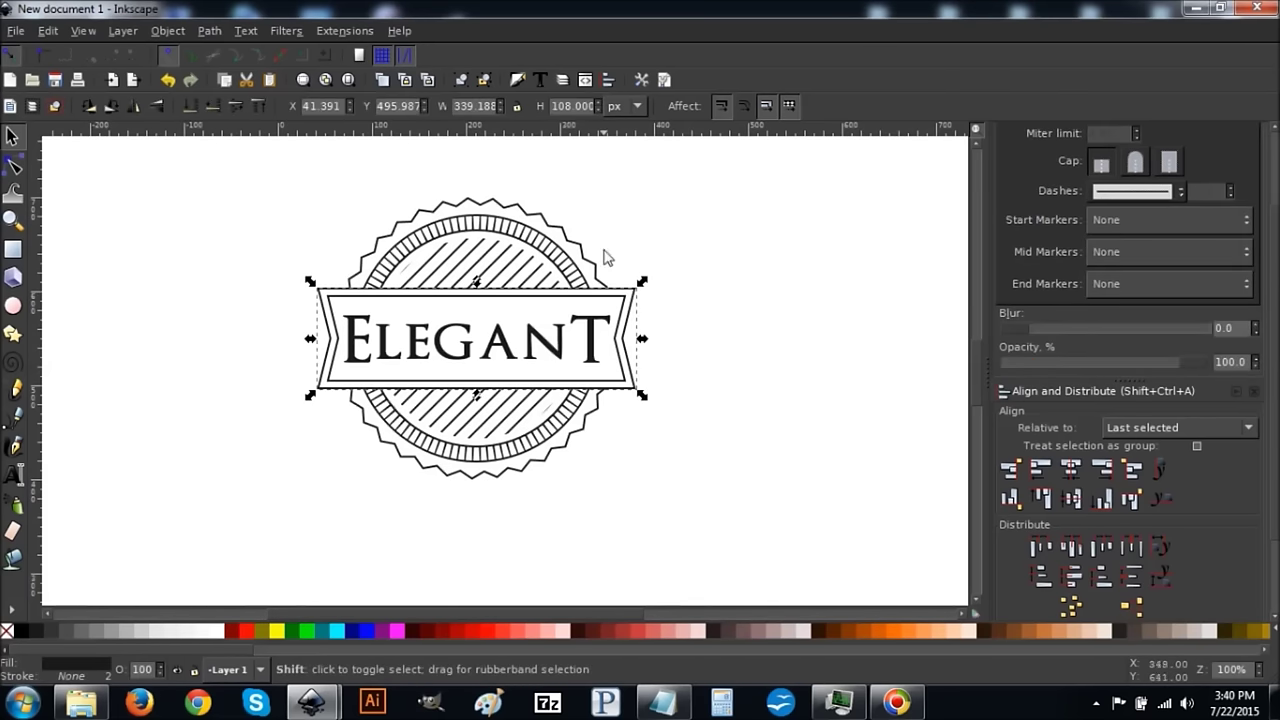
pyautogui.keyDown('shift'); pyautogui.click(534, 212); pyautogui.keyUp('shift')
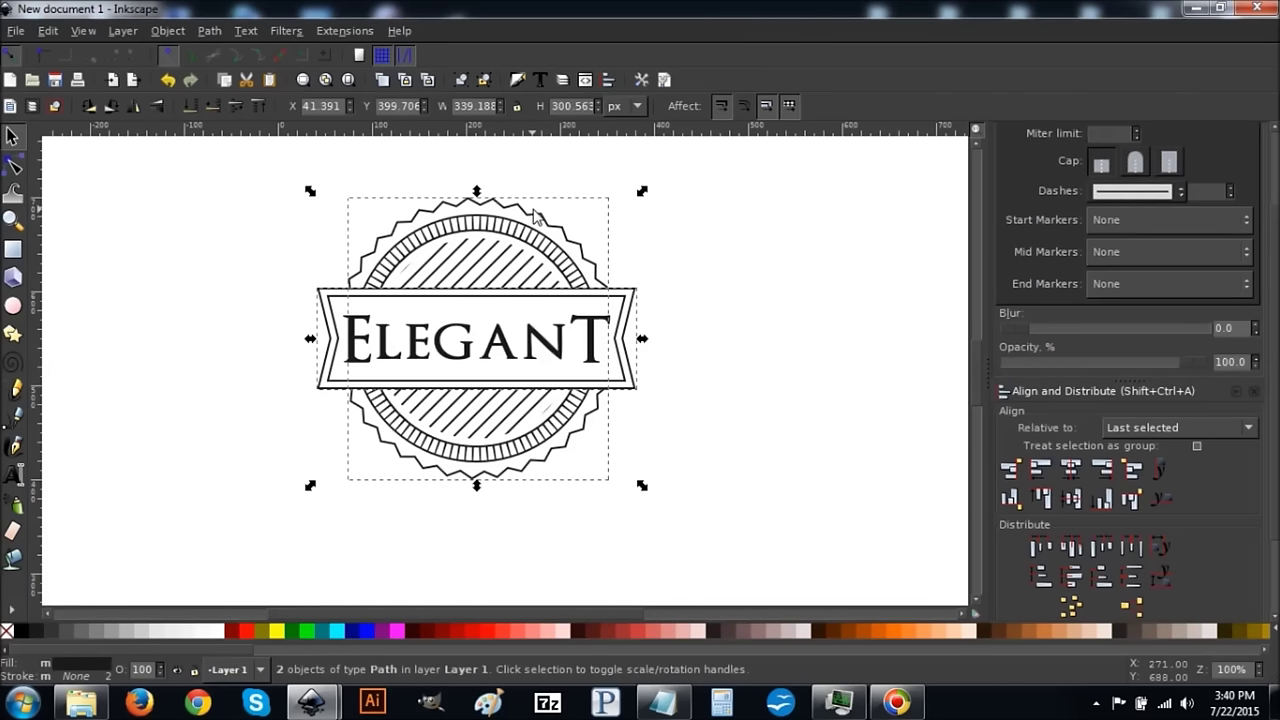
pyautogui.rightClick(530, 208)
pyautogui.click(582, 343)
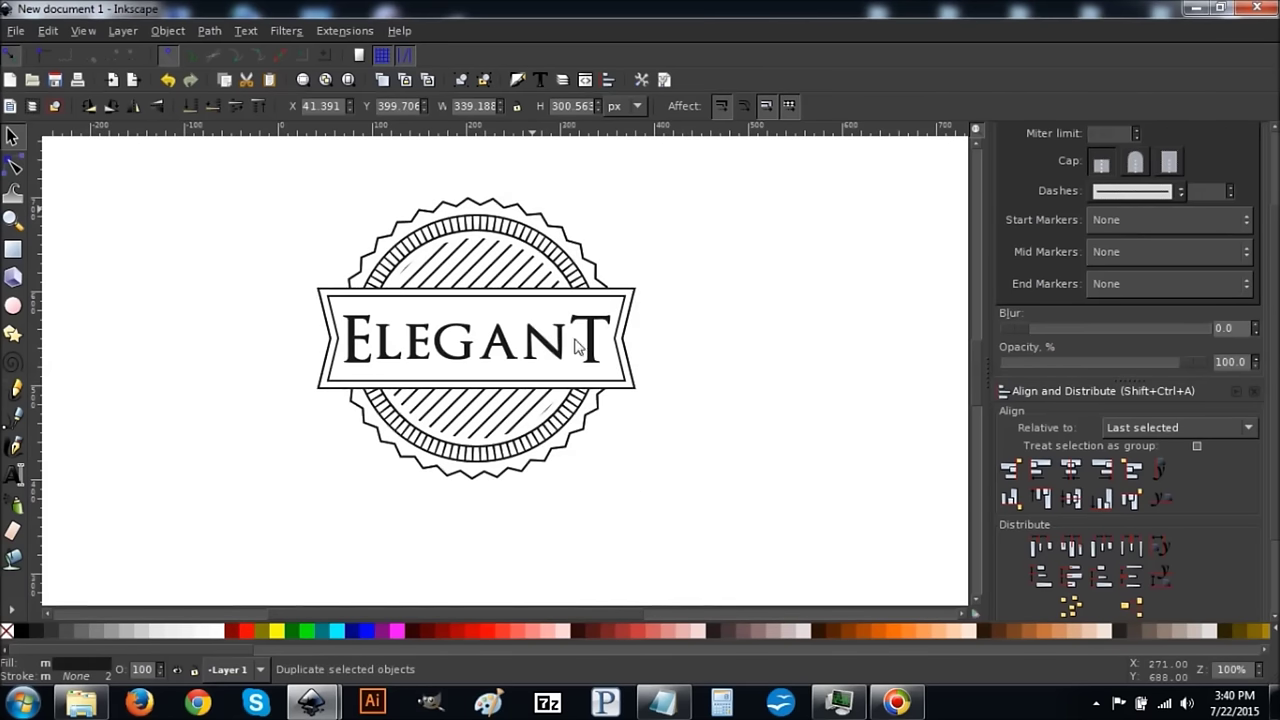
# - Unite the duplicated banner outline and seal, break the result apart and unite all pieces into one solid silhouette
pyautogui.click(220, 29)
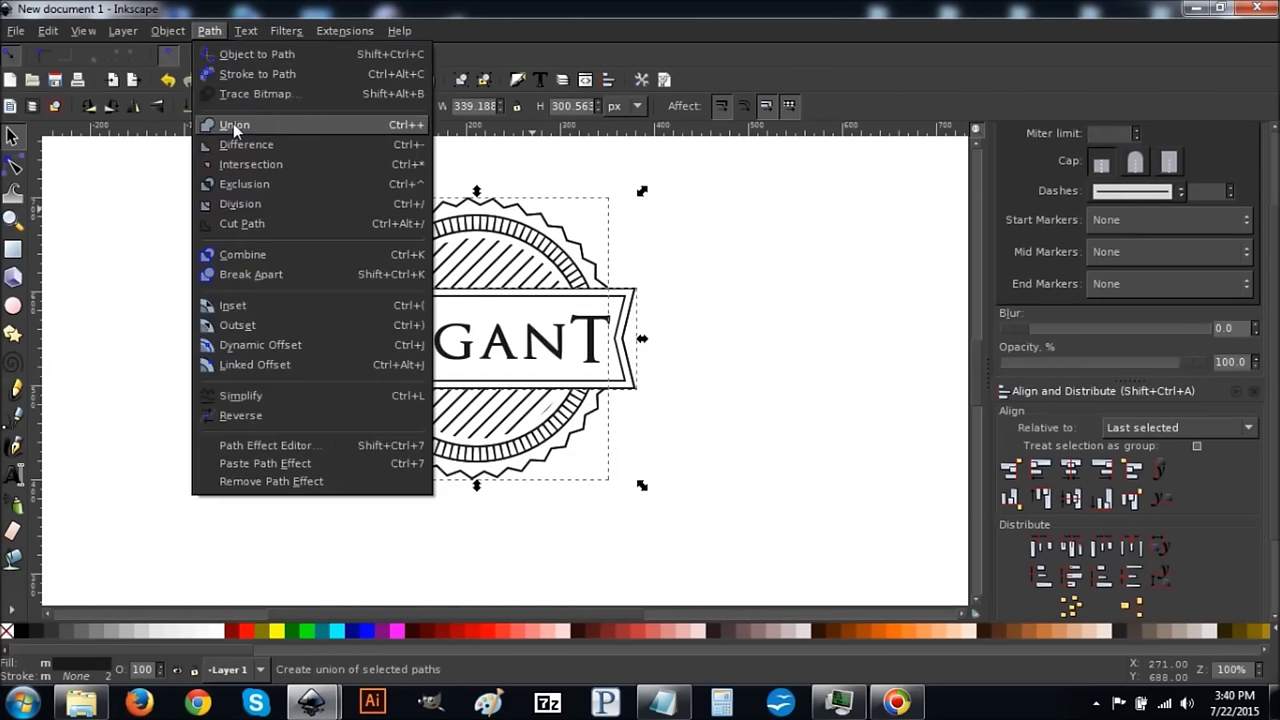
pyautogui.click(233, 123)
pyautogui.click(209, 31)
pyautogui.click(252, 276)
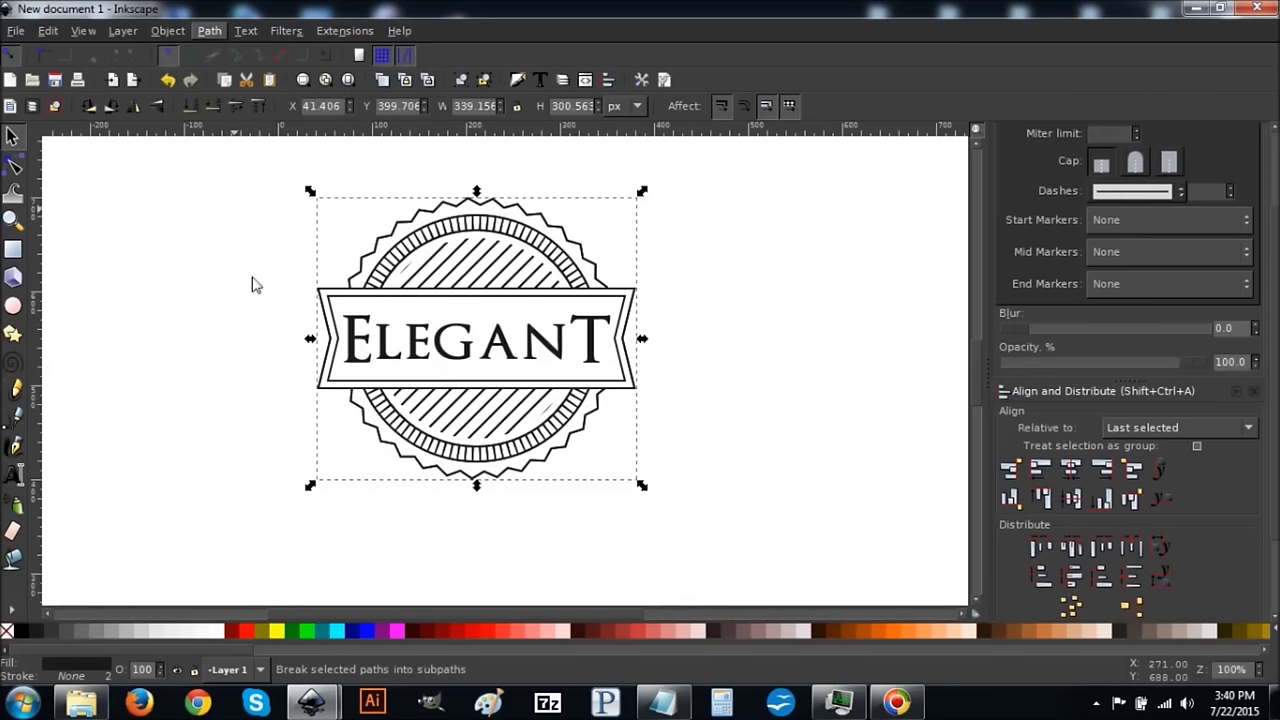
pyautogui.click(209, 33)
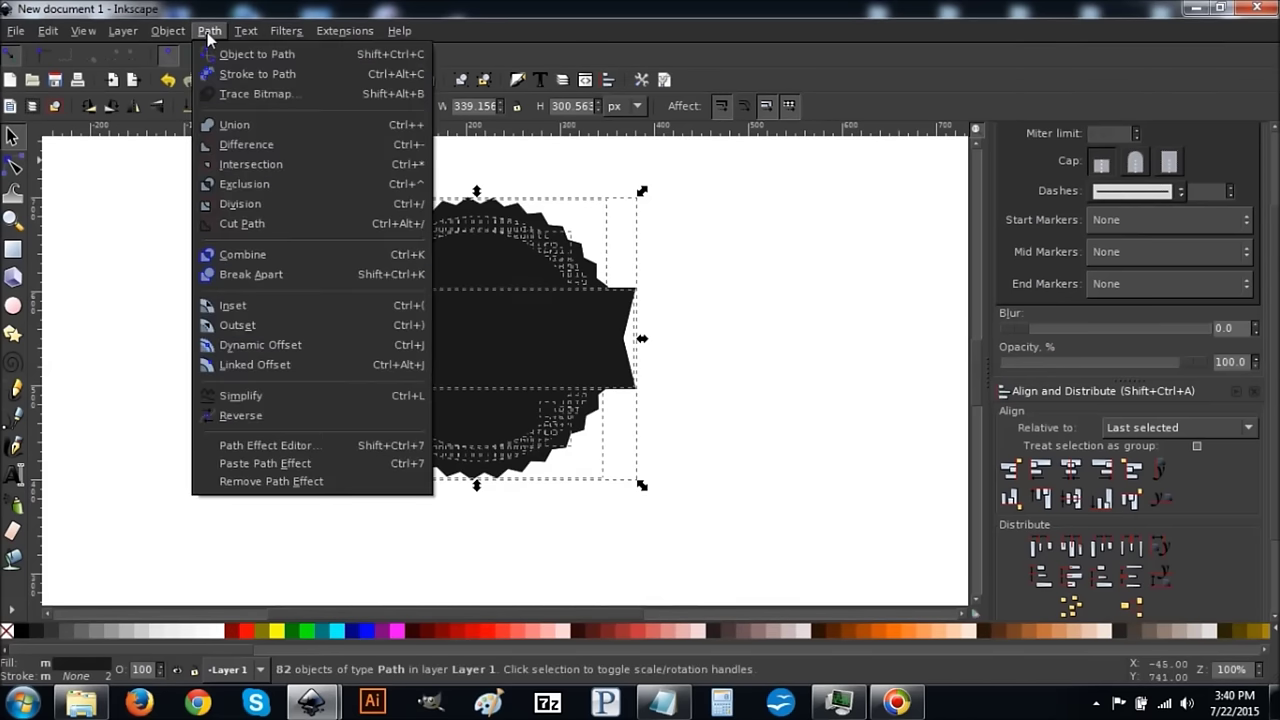
pyautogui.click(237, 125)
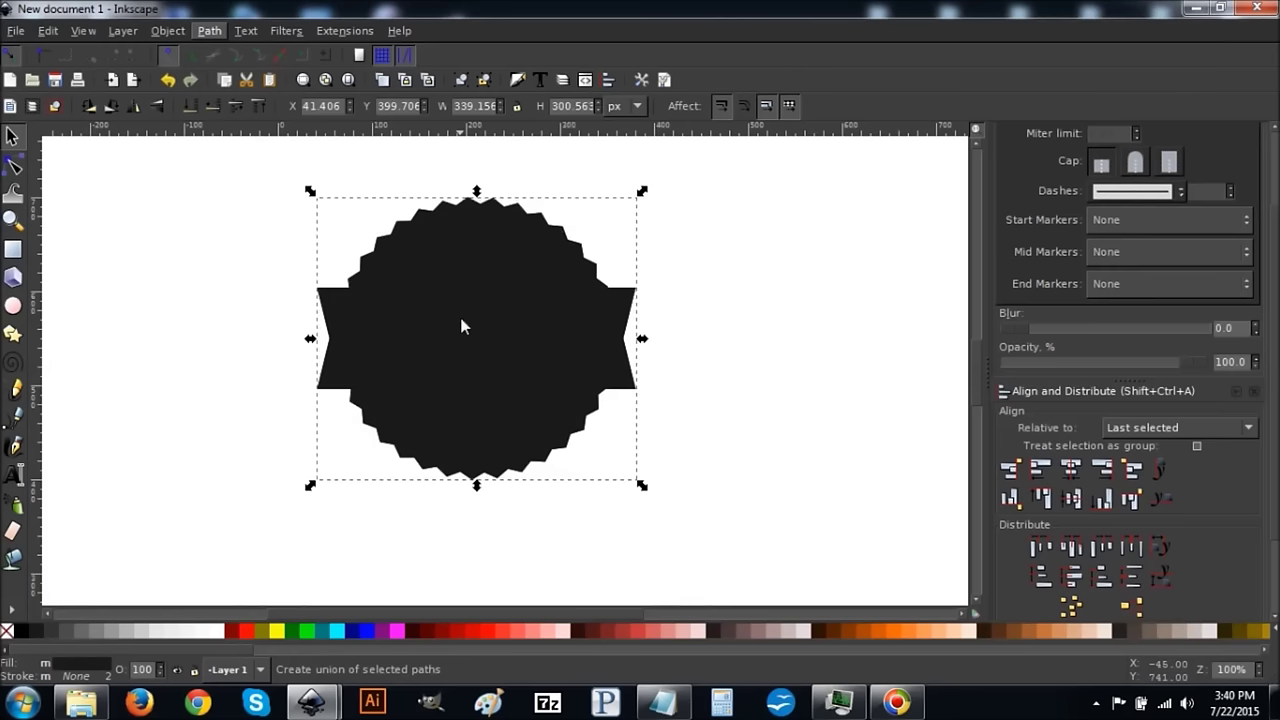
# - Fill the solid silhouette with red and lower it to the bottom, behind the badge artwork
pyautogui.click(248, 632)
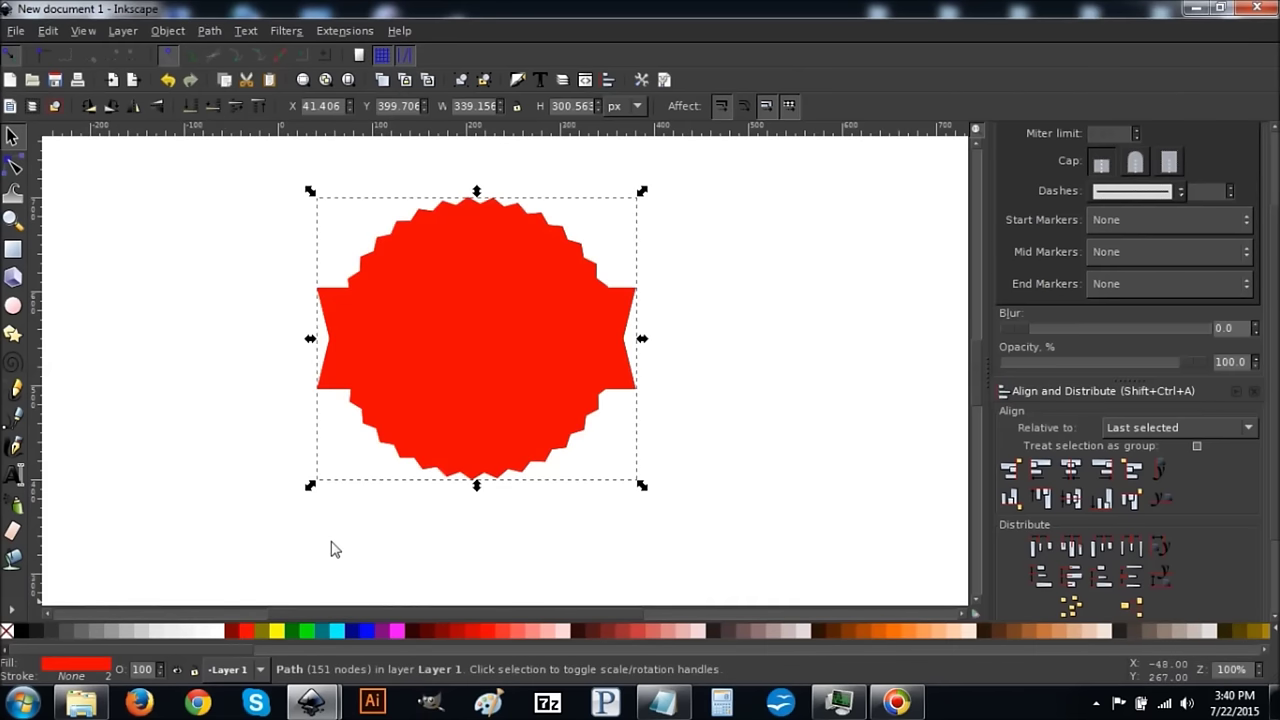
pyautogui.click(190, 107)
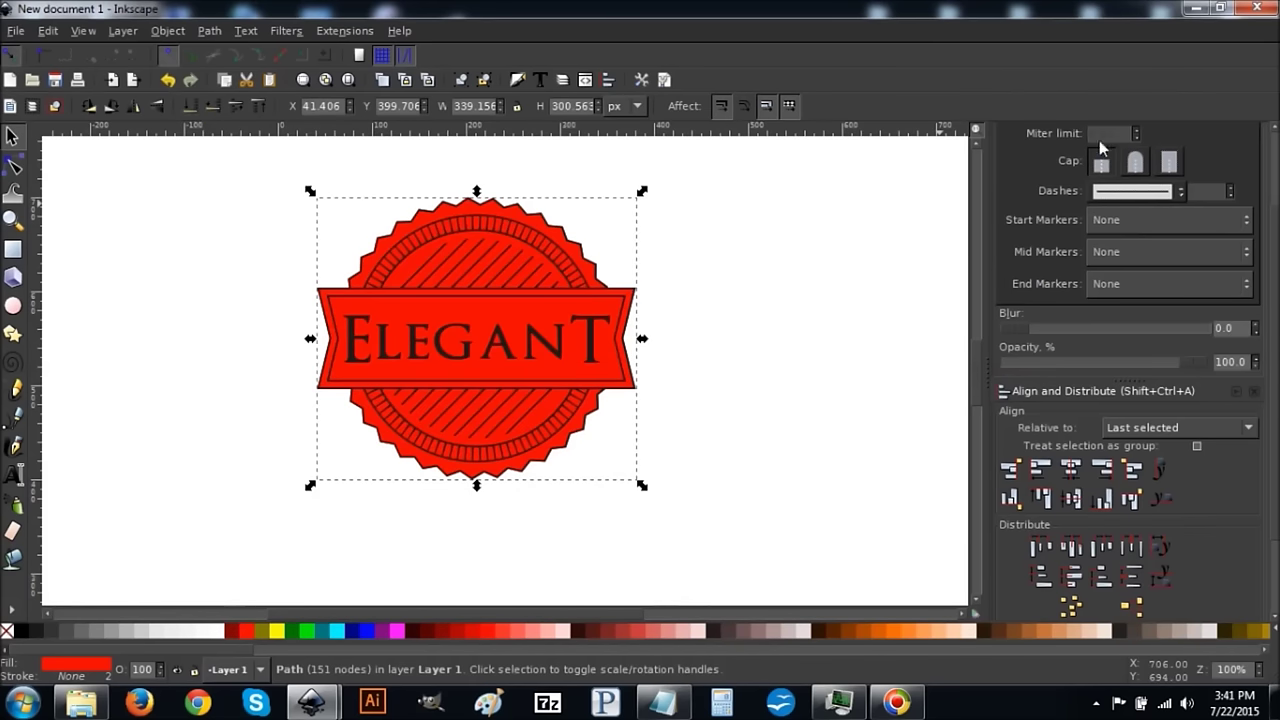
# - Give the red silhouette a flat black stroke 5 px wide
pyautogui.scroll(5, 1268, 175)
pyautogui.click(1076, 156)
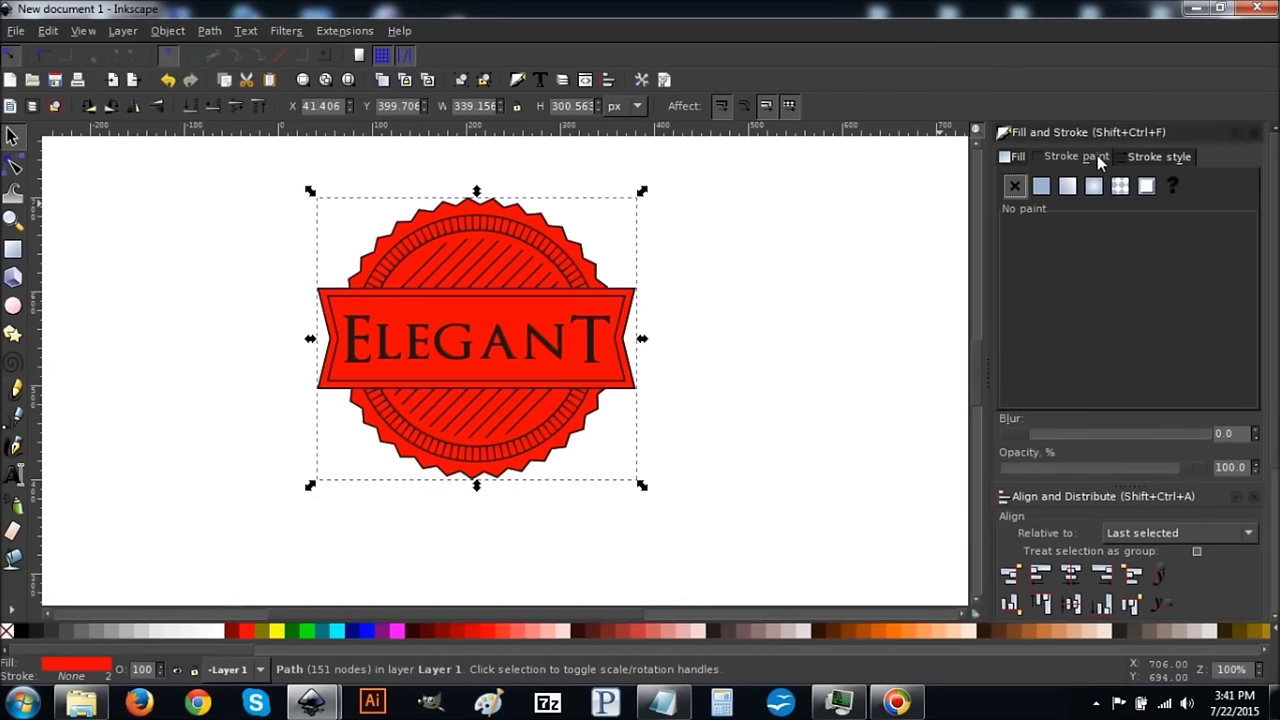
pyautogui.click(1050, 189)
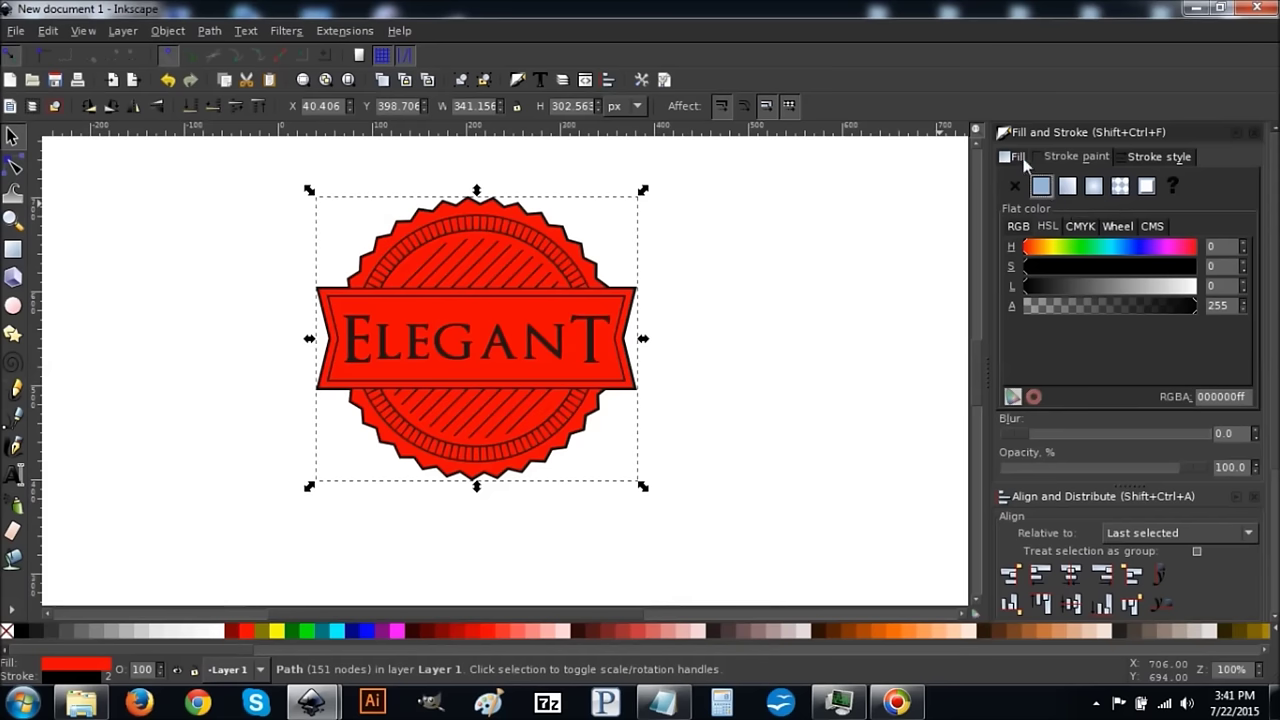
pyautogui.click(1162, 157)
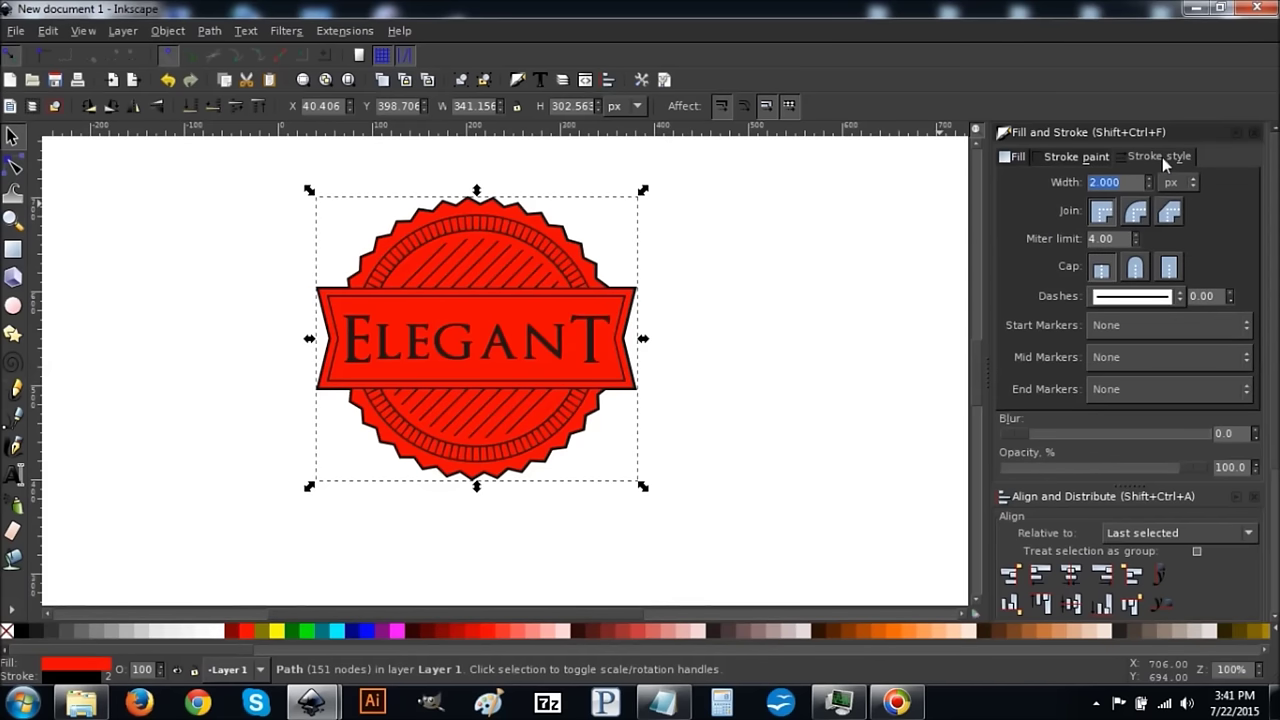
pyautogui.write('5')
pyautogui.press('Return')
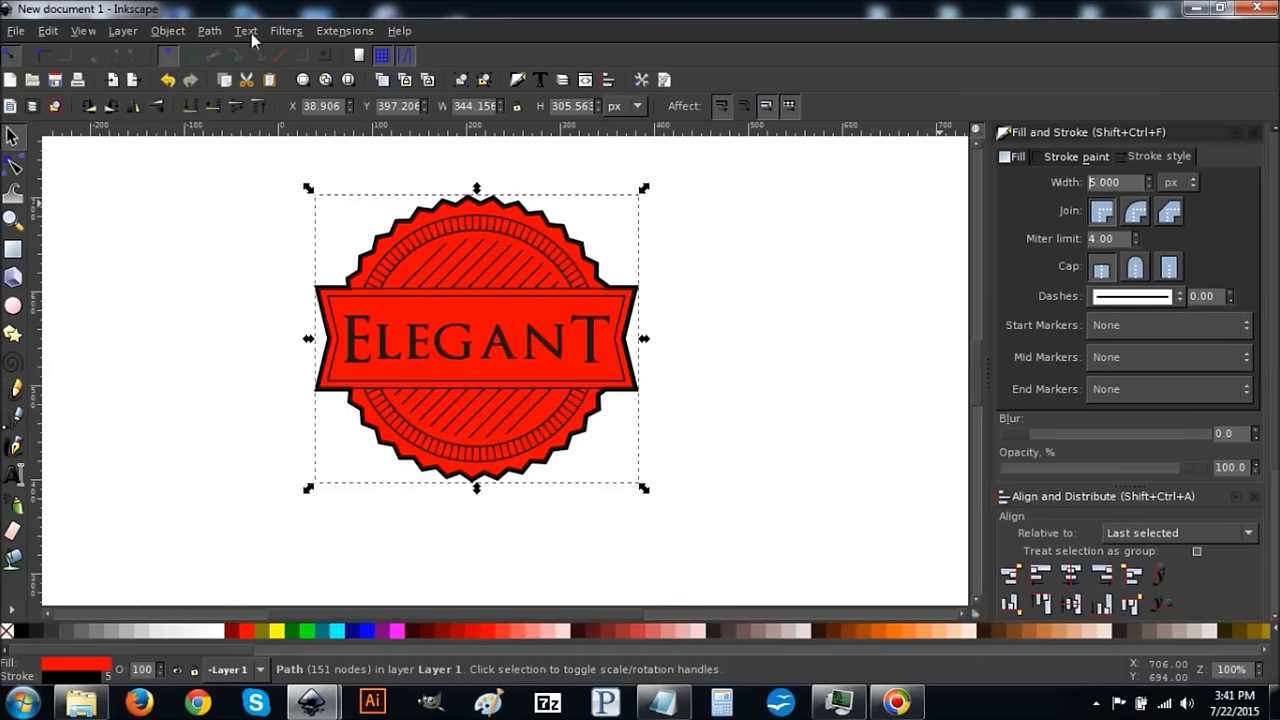
# - Convert the silhouette's stroke to a path, break it apart and unite the pieces into a slightly larger solid backing shape
pyautogui.click(209, 31)
pyautogui.click(233, 72)
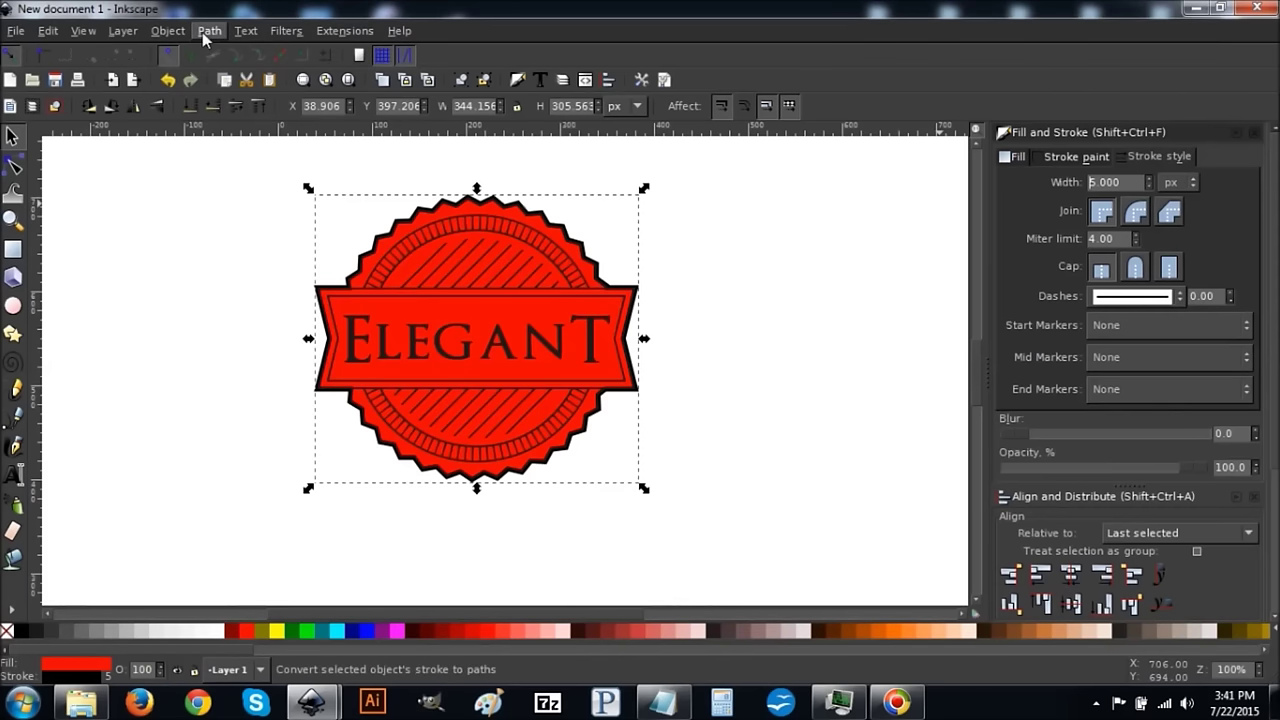
pyautogui.click(209, 31)
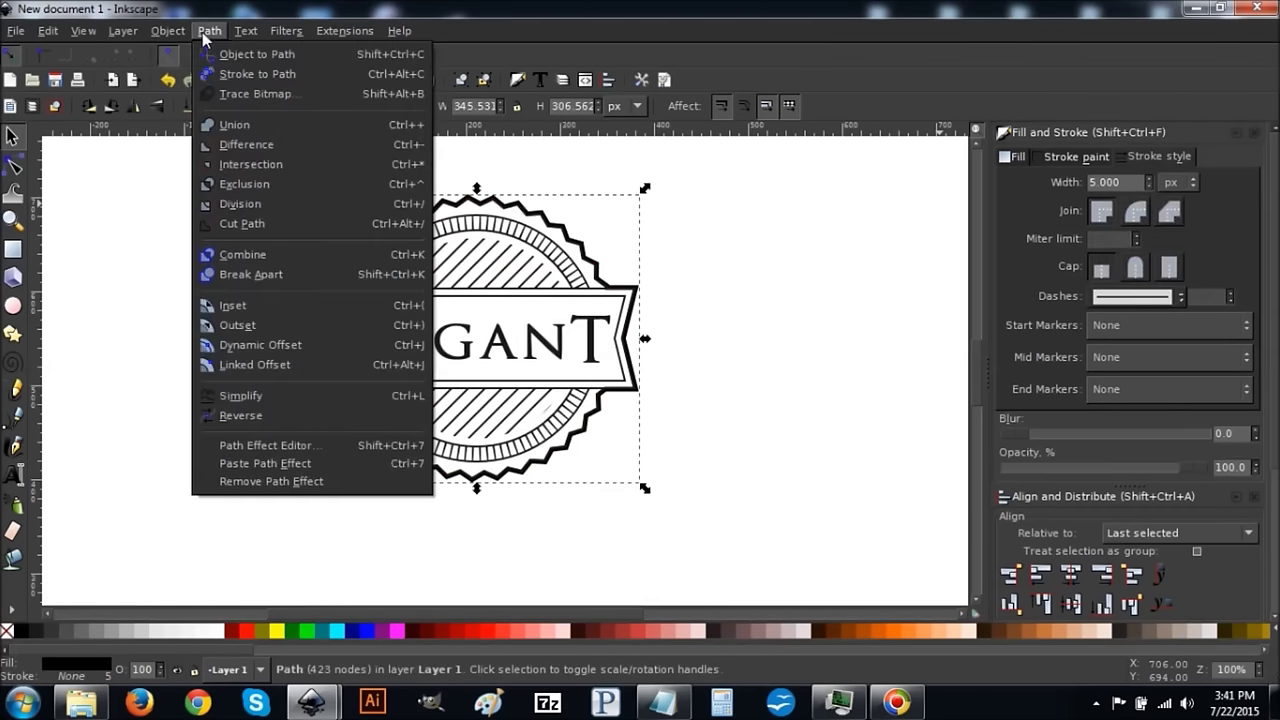
pyautogui.click(233, 275)
pyautogui.click(209, 31)
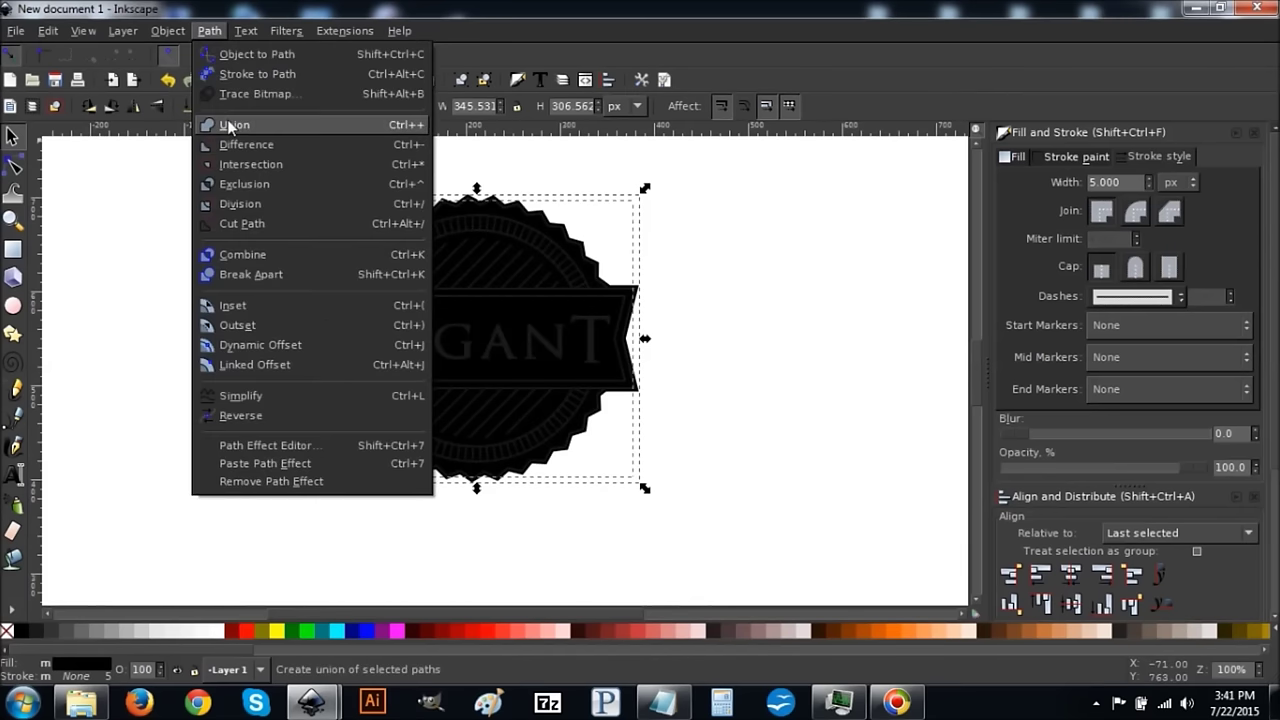
pyautogui.click(232, 125)
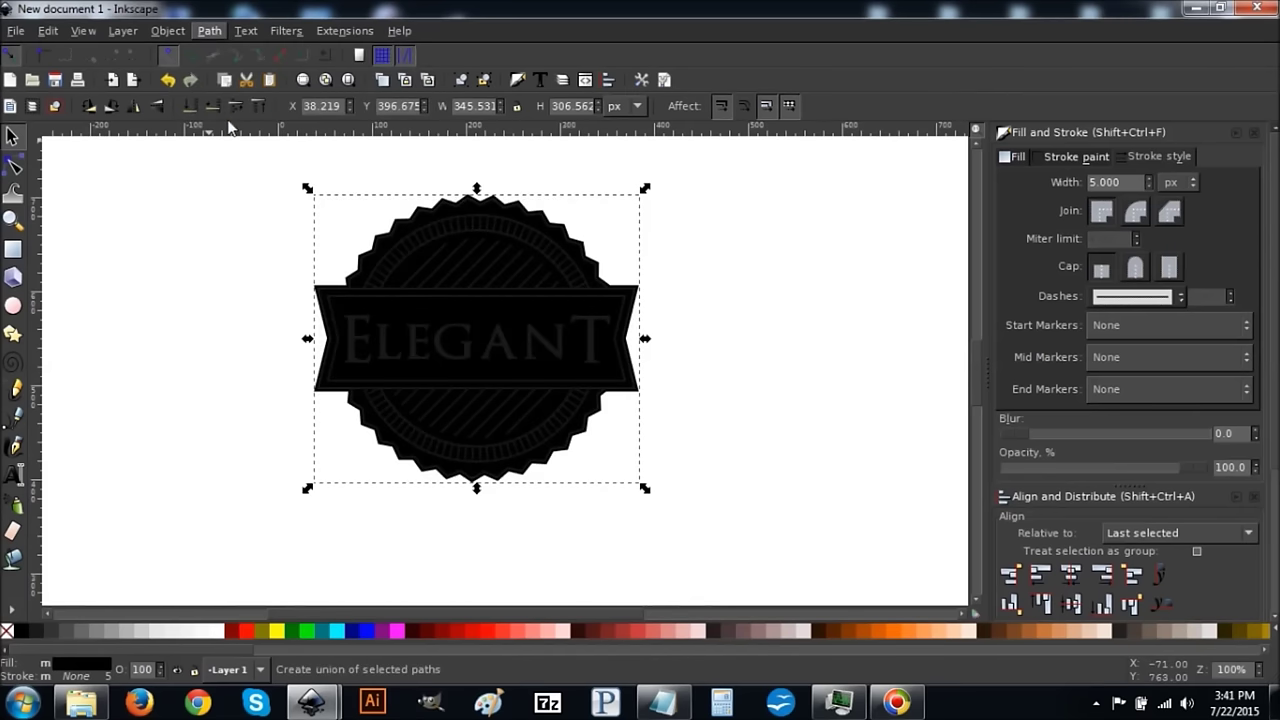
# - Fill the "EleganT" text, the seal and both banner outlines with white, and deselect everything
pyautogui.click(442, 327)
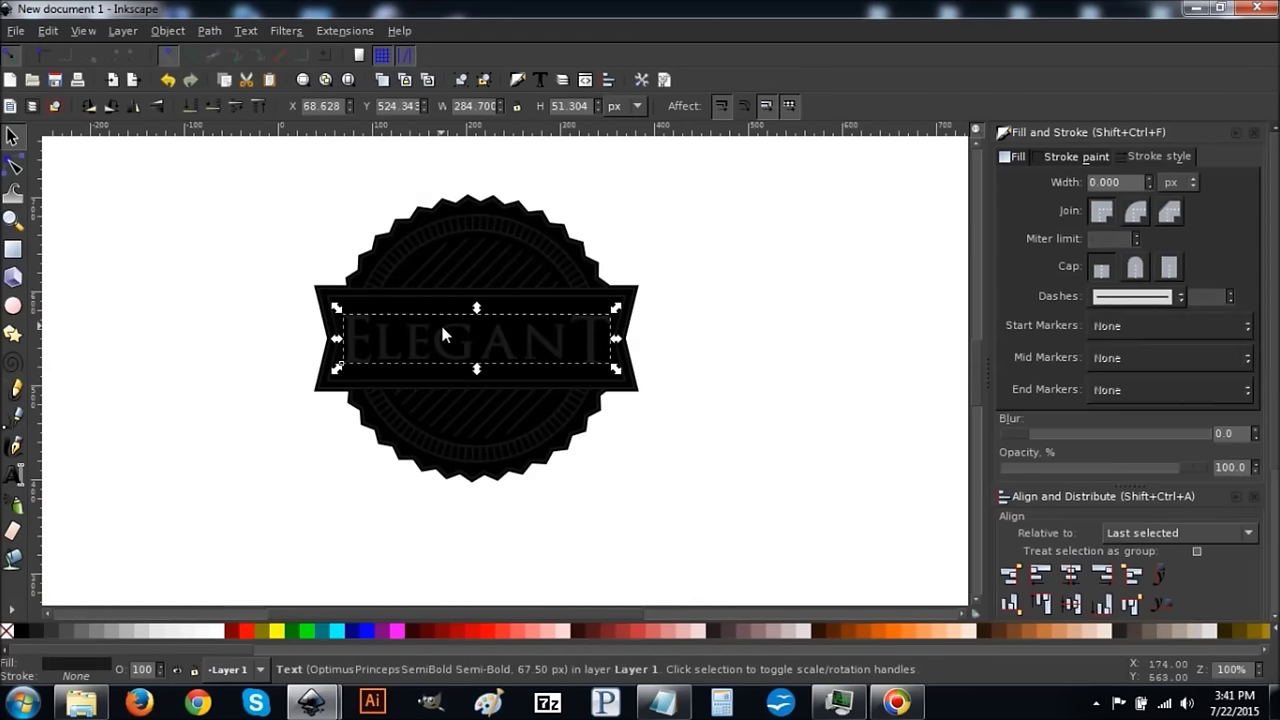
pyautogui.click(218, 635)
pyautogui.click(458, 443)
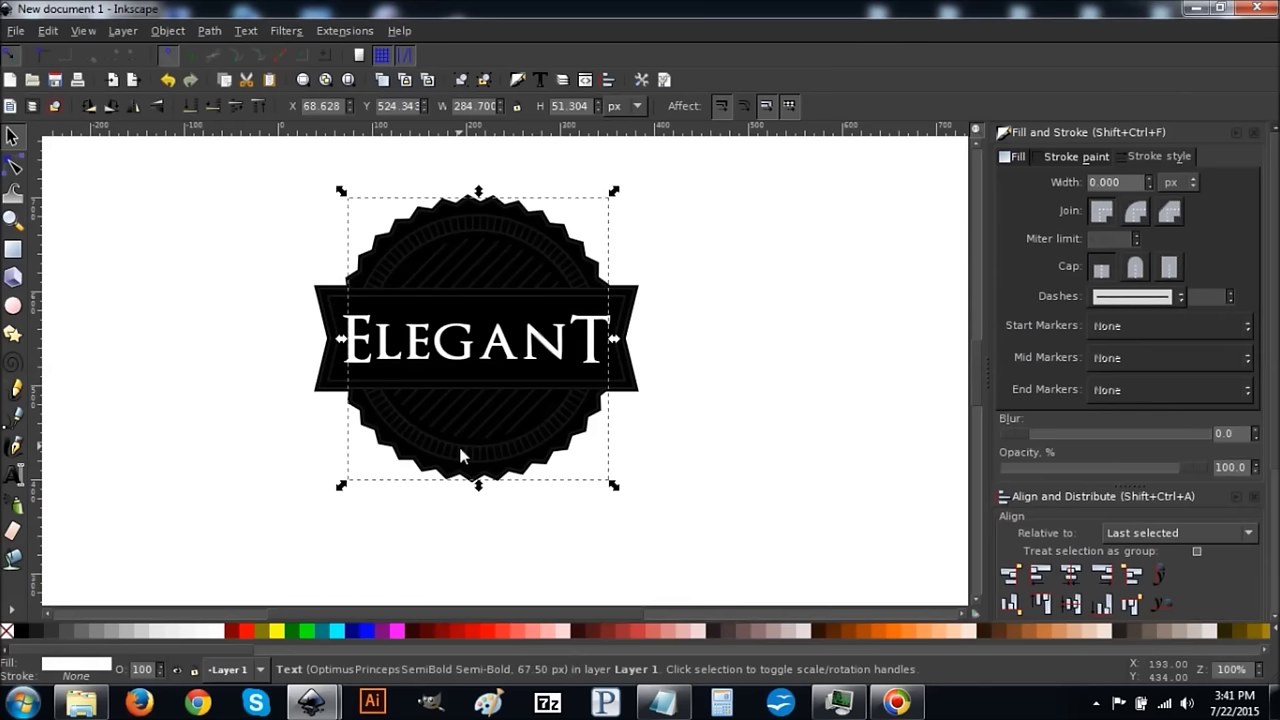
pyautogui.click(218, 635)
pyautogui.click(338, 381)
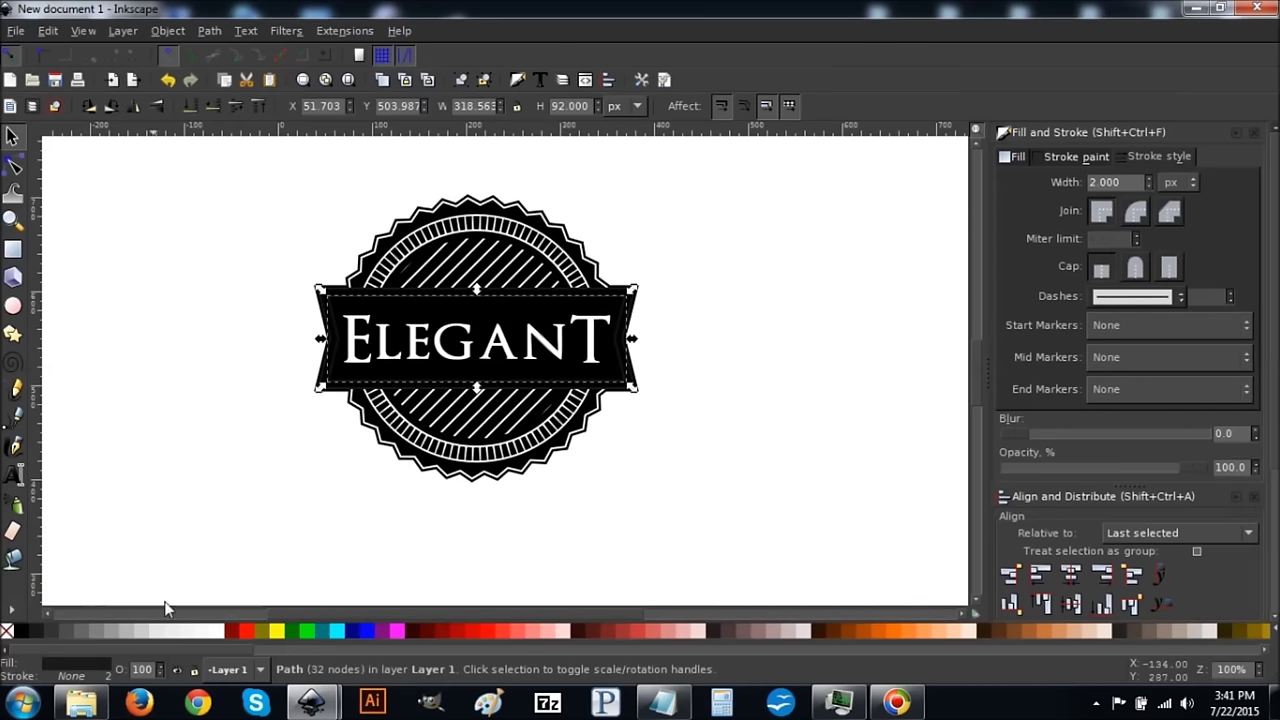
pyautogui.click(222, 635)
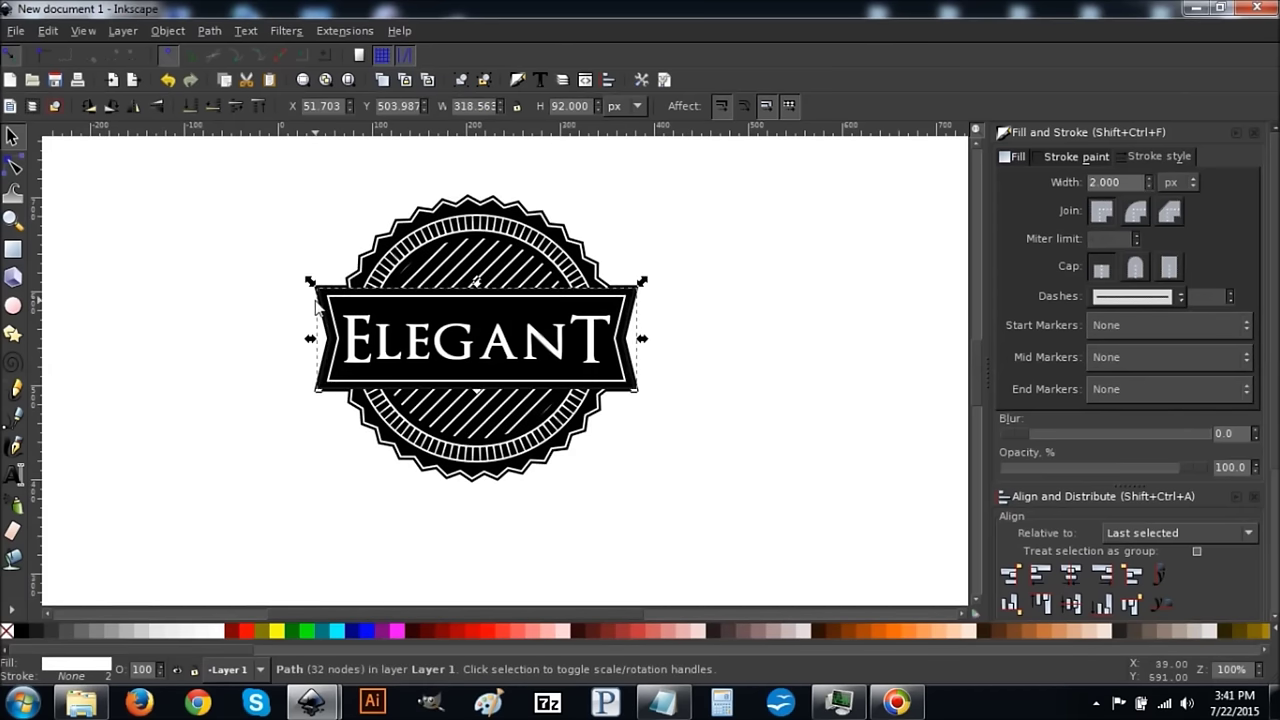
pyautogui.press('Tab')
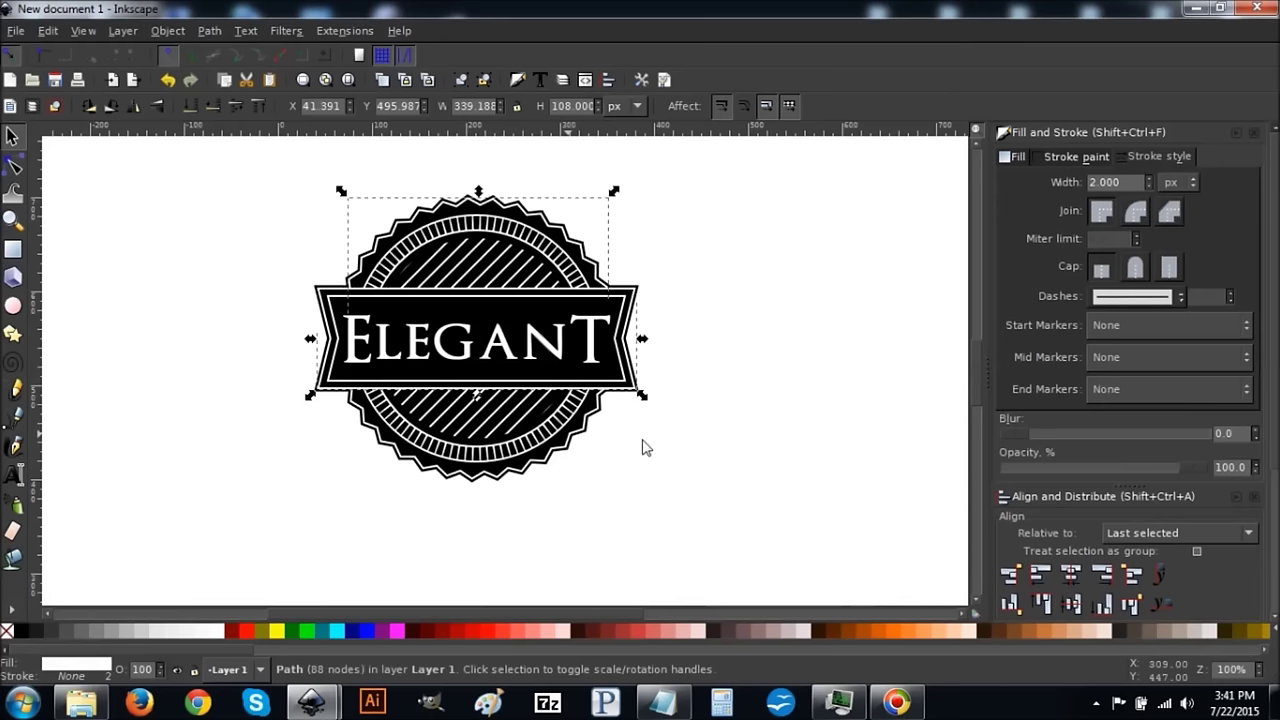
pyautogui.click(780, 449)
pyautogui.scroll(1, 772, 448)
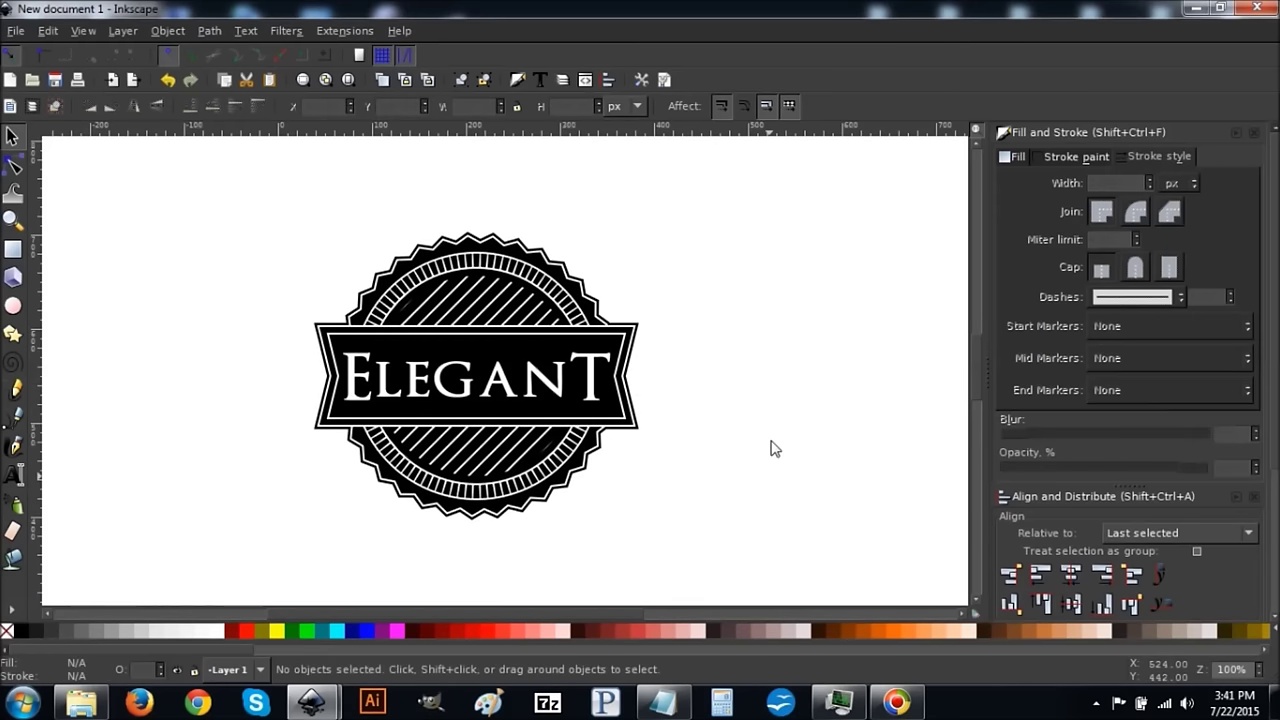